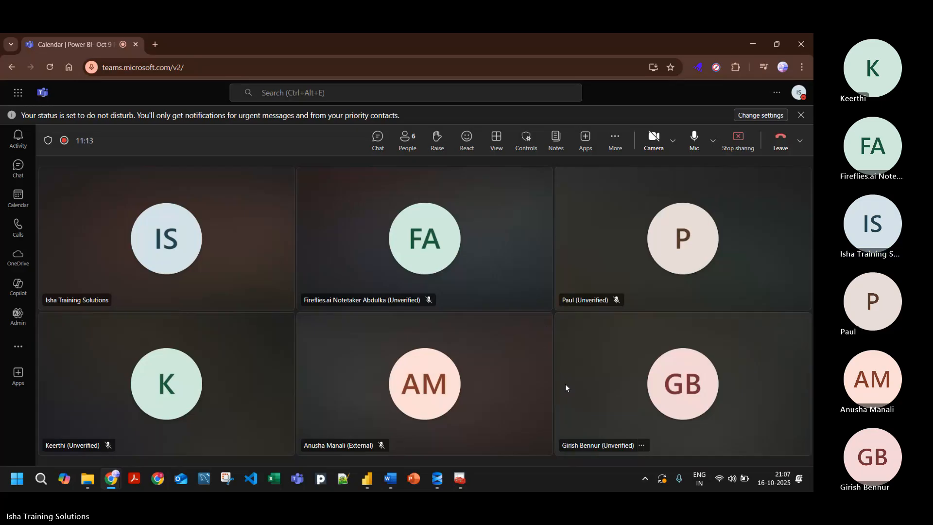
Step: Switch to the AdventureWorks Dashboard in Power BI Desktop and show its report view
mouse_move(368, 487)
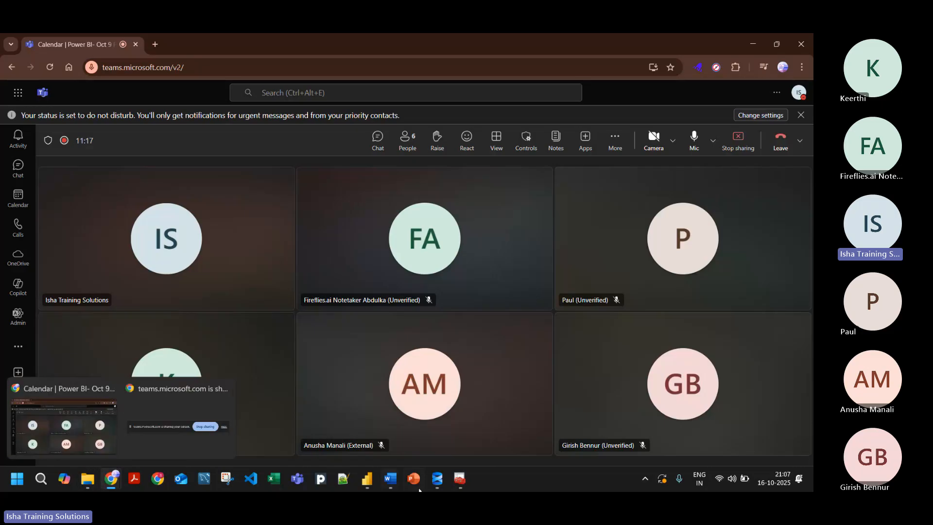
click(315, 443)
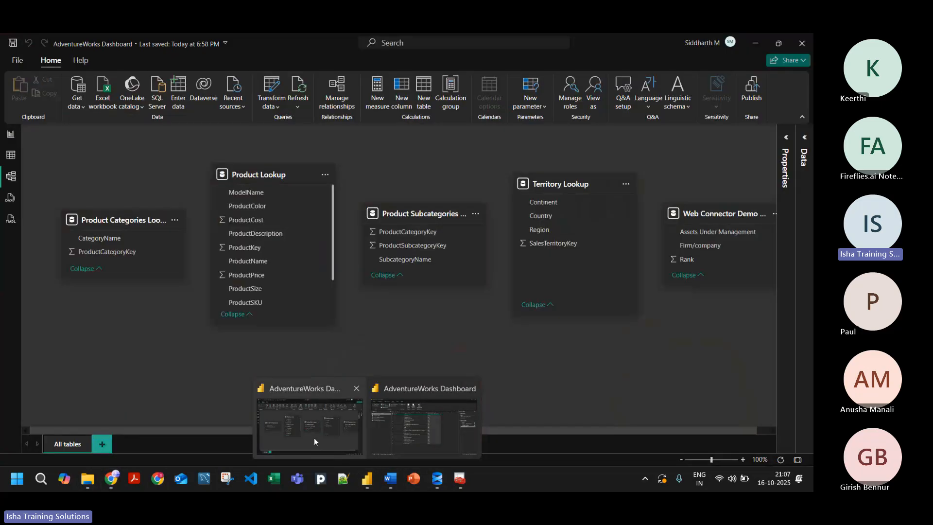
click(9, 136)
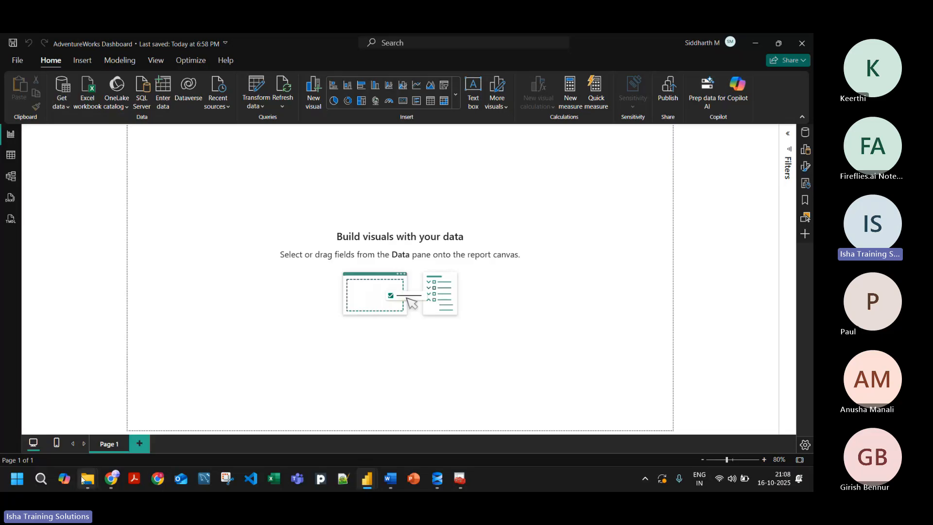
Step: Switch to File Explorer and open the inner AdventureWorks Raw Data folder
mouse_move(87, 462)
click(87, 433)
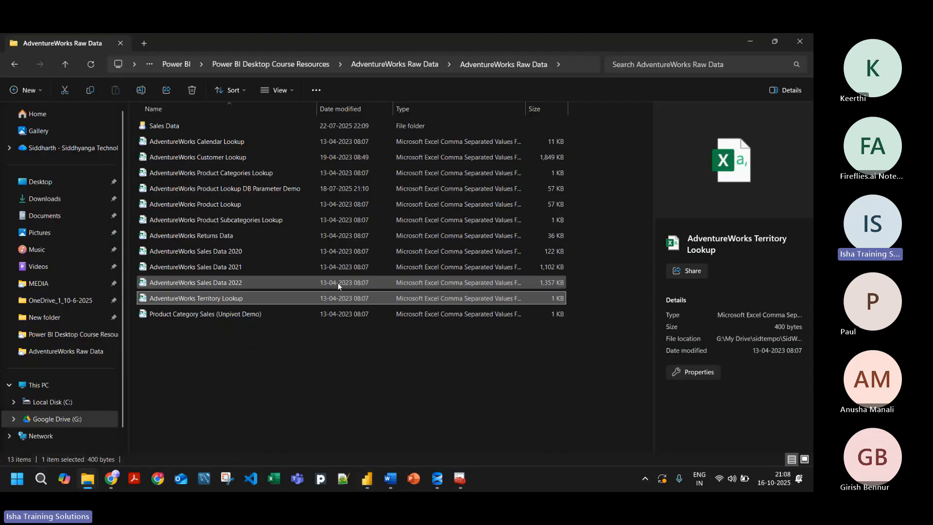
click(387, 65)
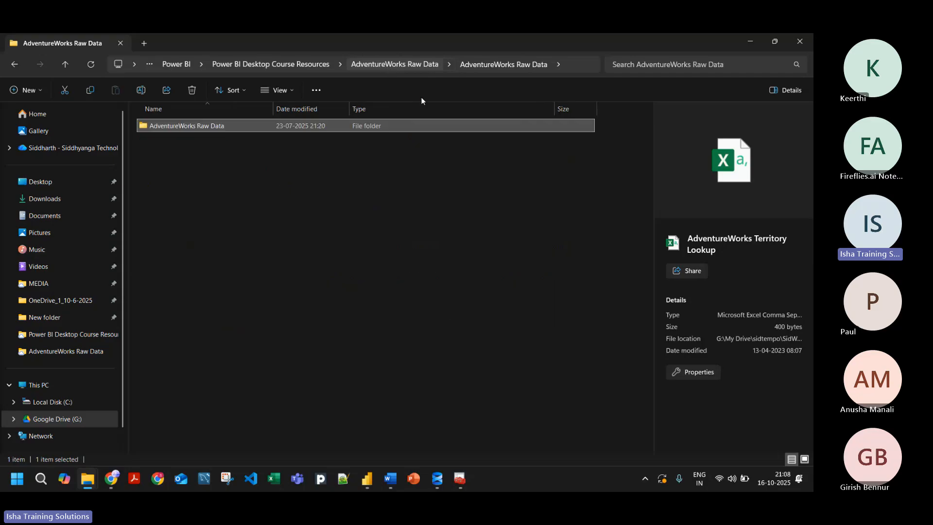
double_click(176, 126)
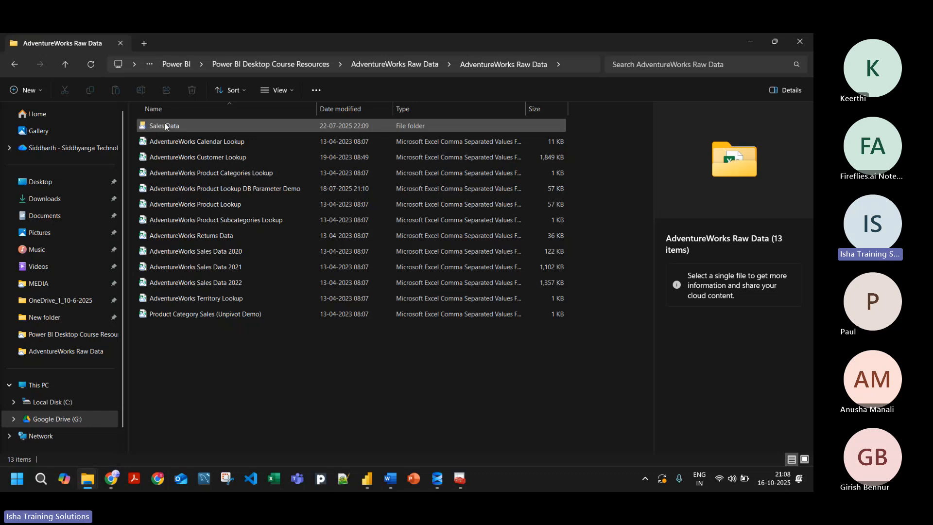
Step: Review the raw CSV files in the folder, including the calendar, customer, product and territory lookups and the returns and sales data
click(209, 143)
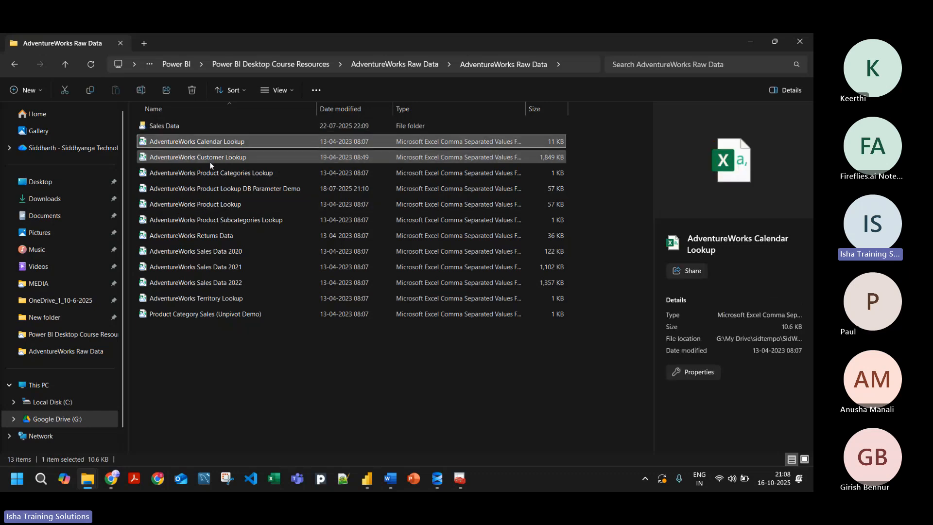
click(209, 161)
click(205, 172)
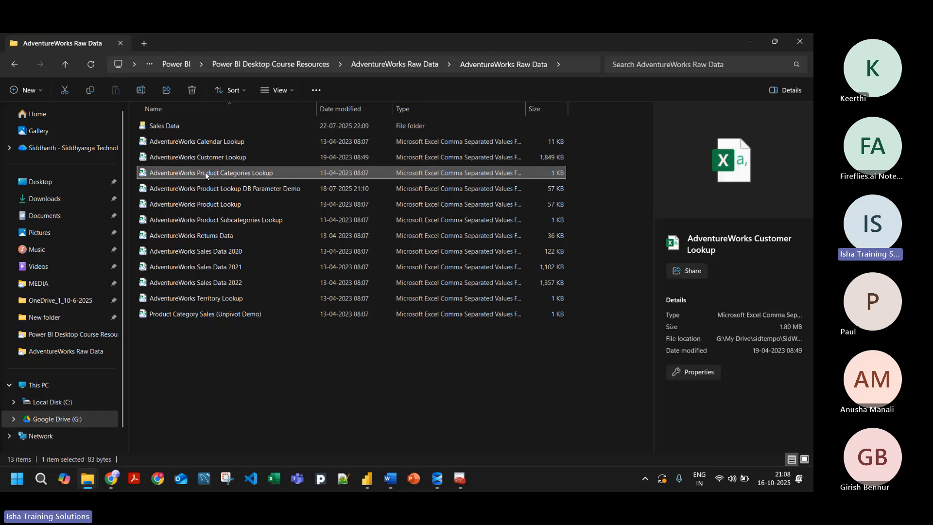
click(208, 236)
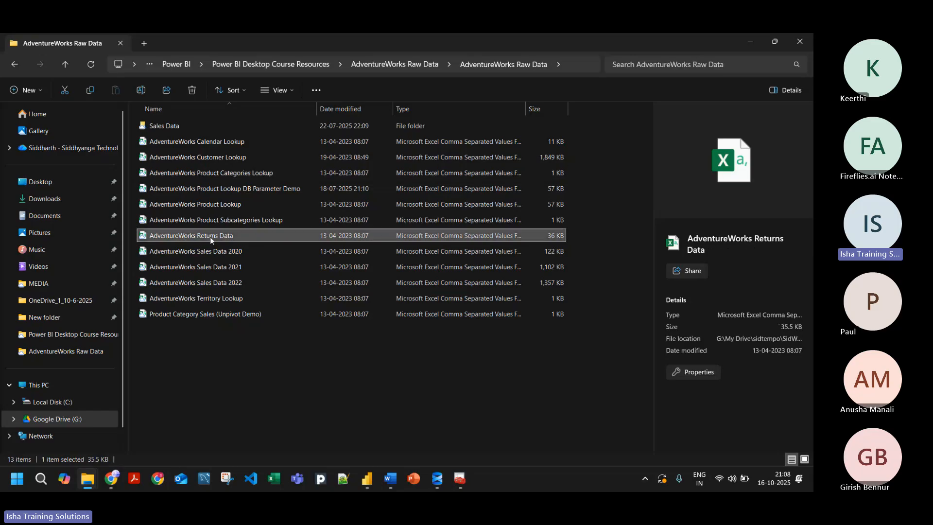
shift+click(206, 284)
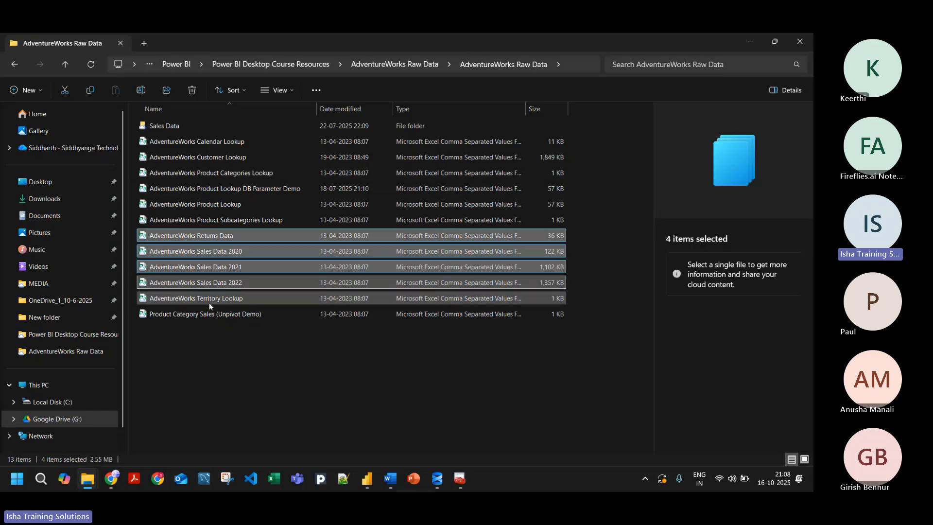
click(205, 301)
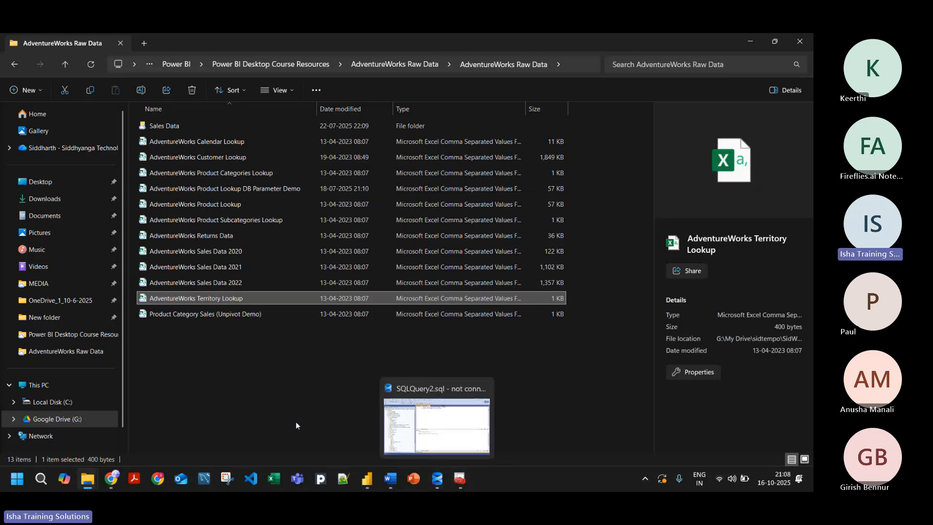
click(208, 190)
click(213, 175)
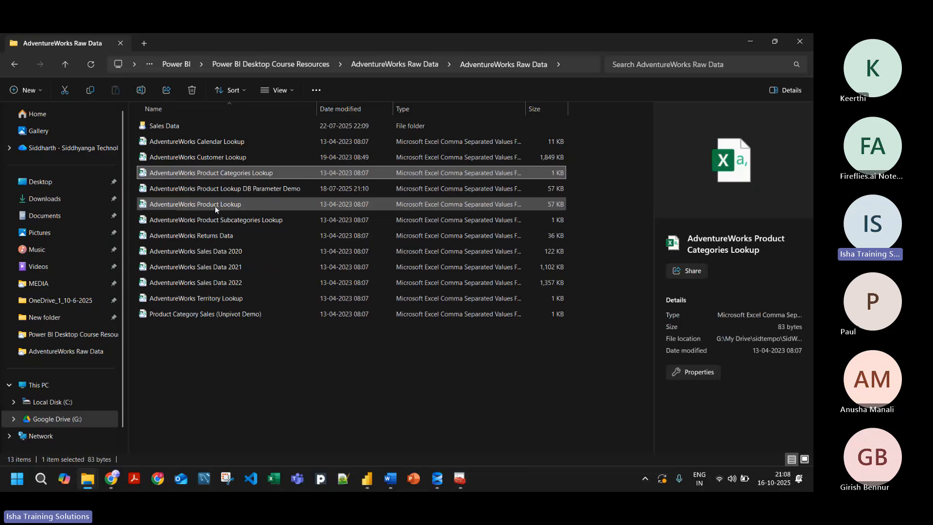
click(293, 384)
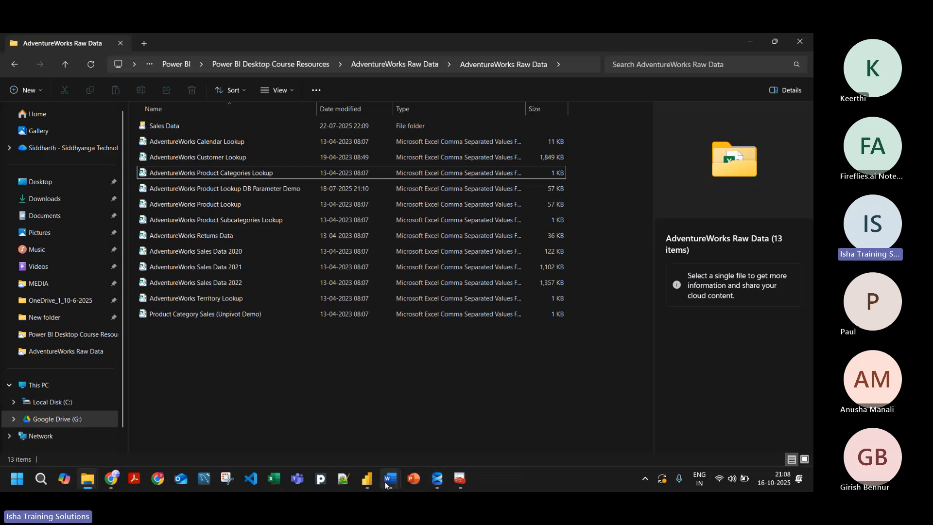
Step: Switch to the AdventureWorks Dashboard's Power Query Editor and show its data transformation commands
mouse_move(367, 480)
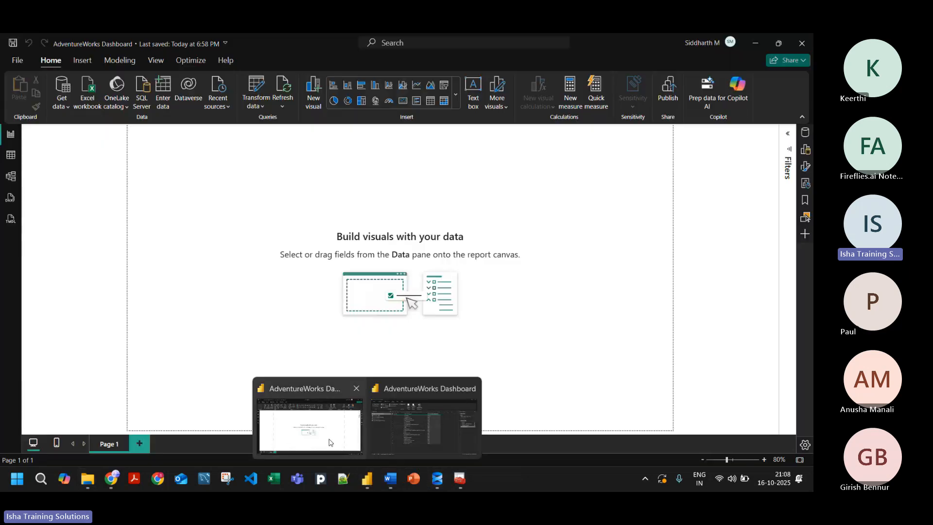
click(329, 442)
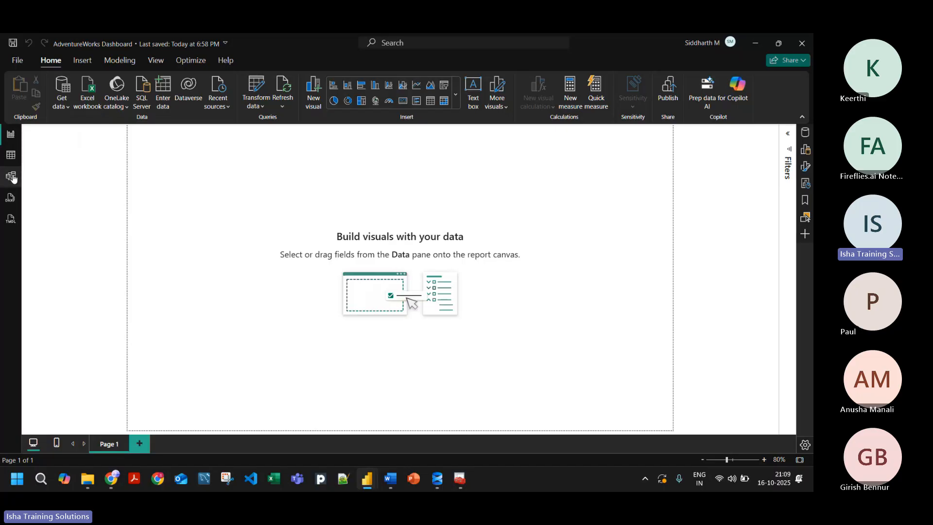
mouse_move(367, 479)
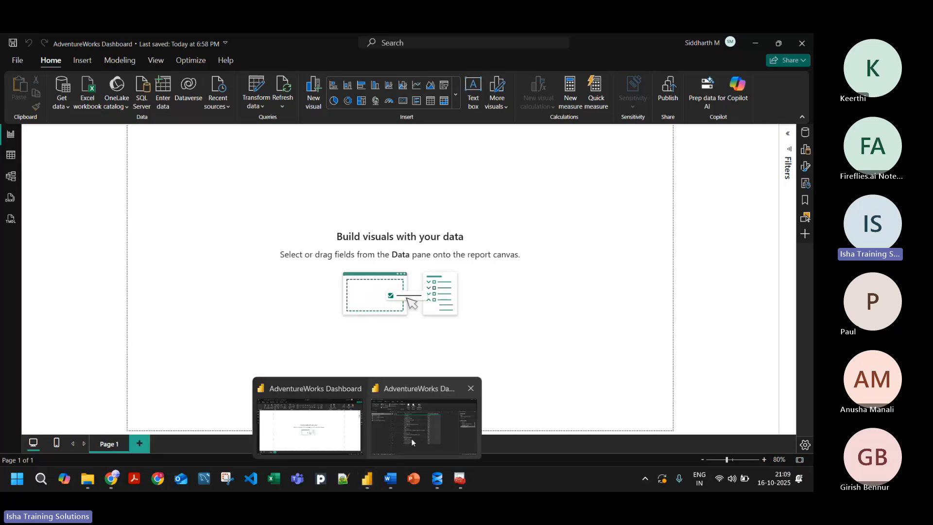
click(416, 434)
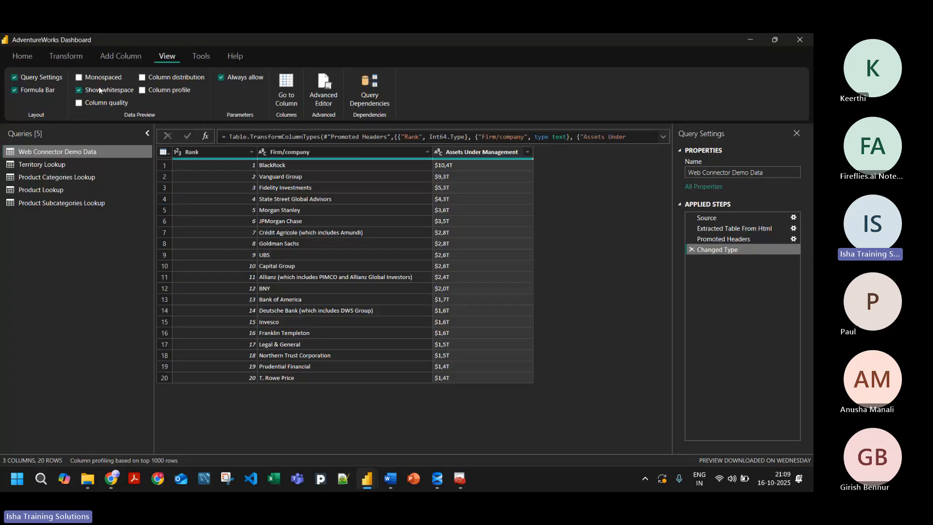
click(67, 58)
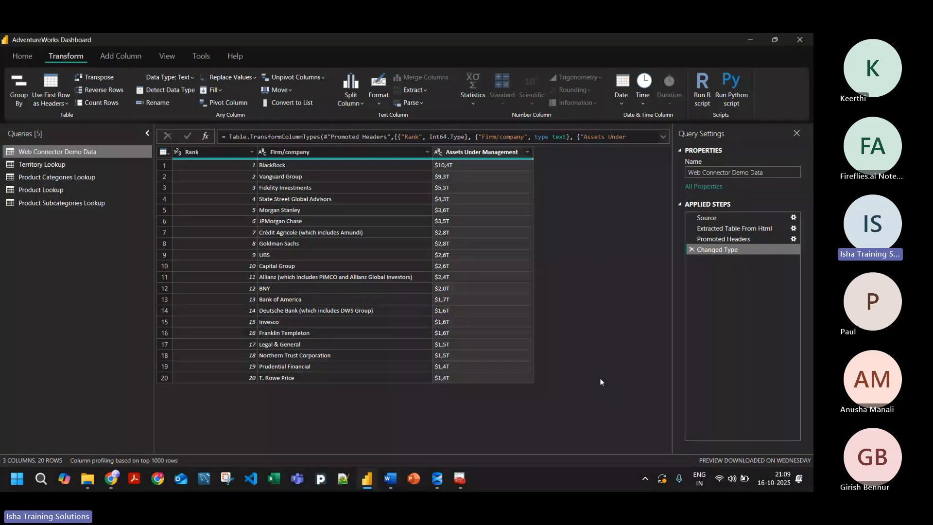
Step: Examine the data of the Territory, Product Categories, Product Subcategories and Product lookup queries and the Web Connector Demo Data query
click(79, 164)
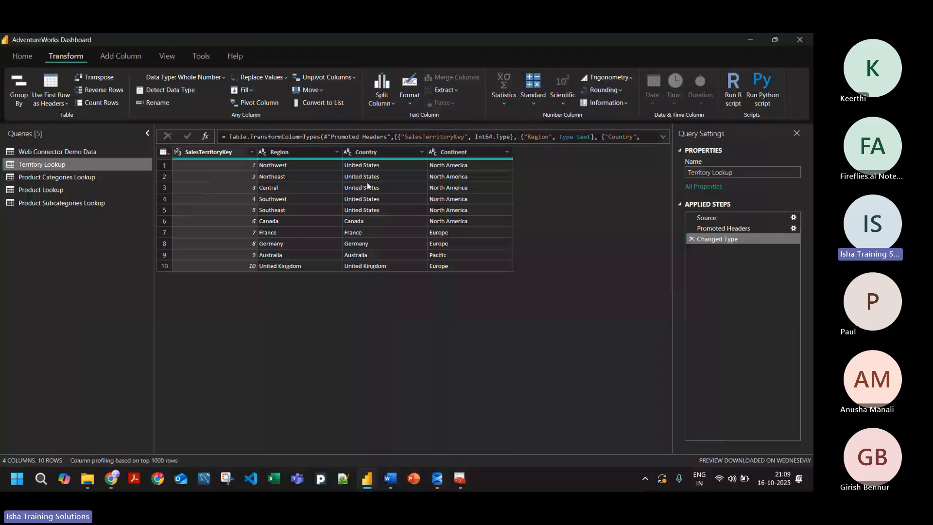
click(45, 178)
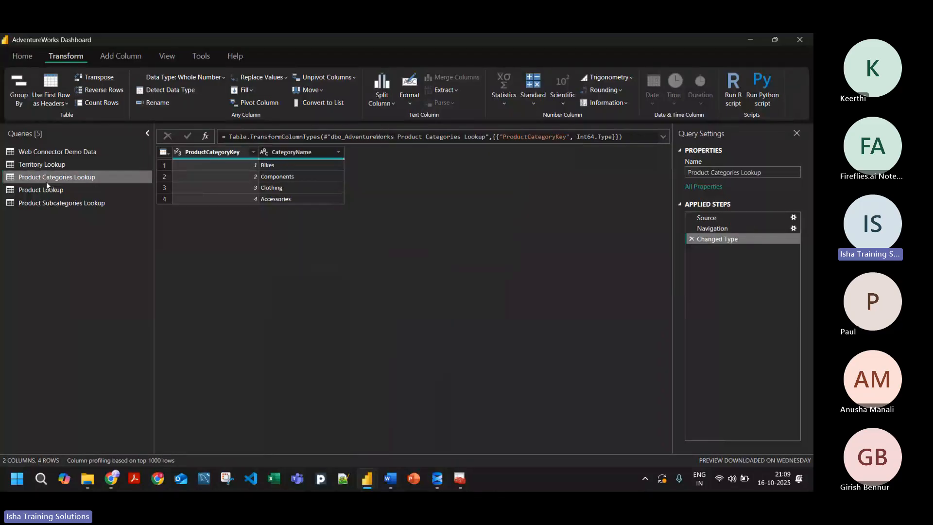
click(25, 194)
click(68, 203)
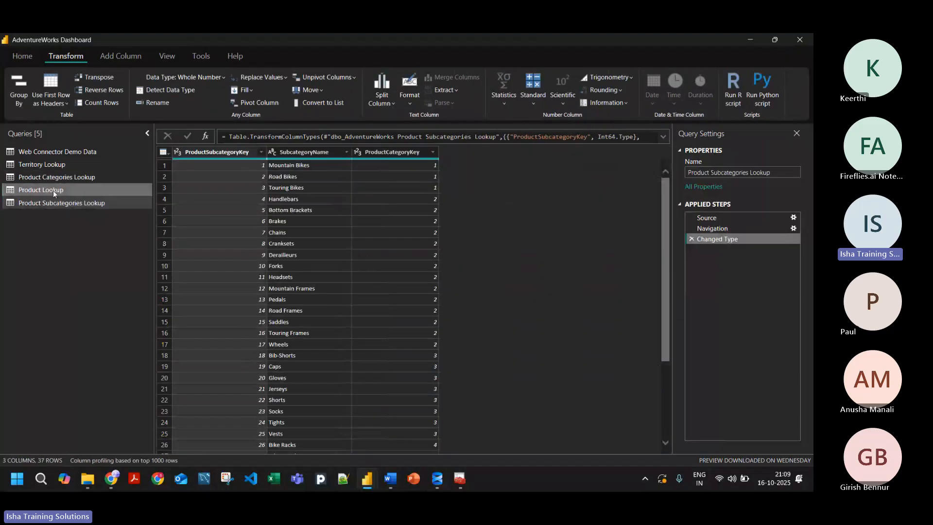
click(54, 190)
click(75, 178)
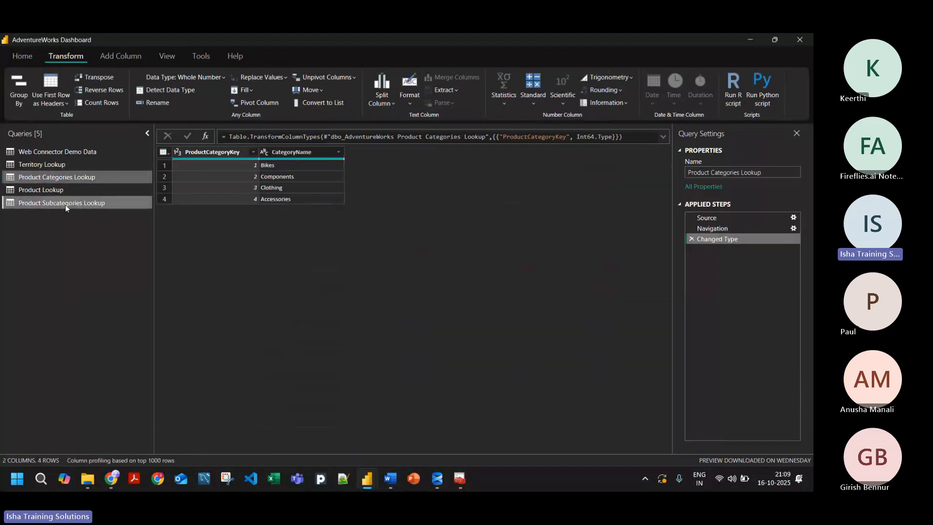
click(65, 205)
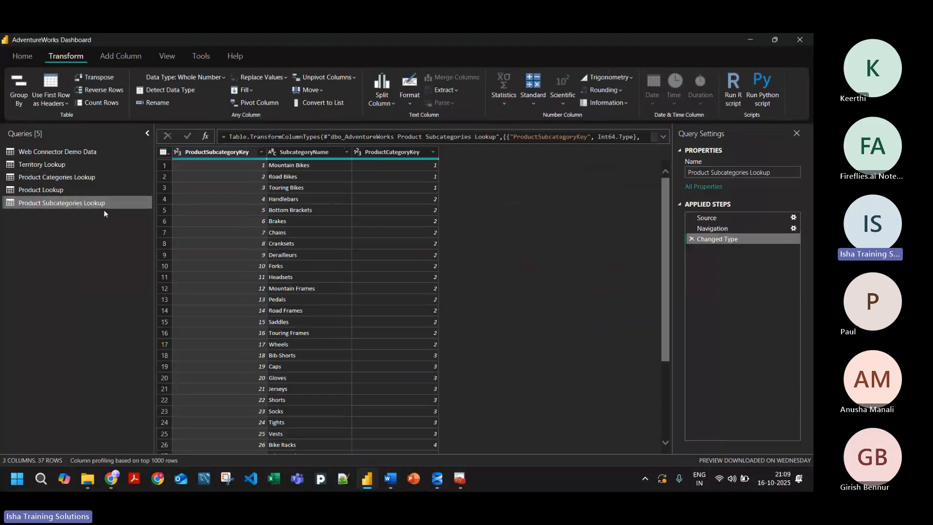
click(71, 191)
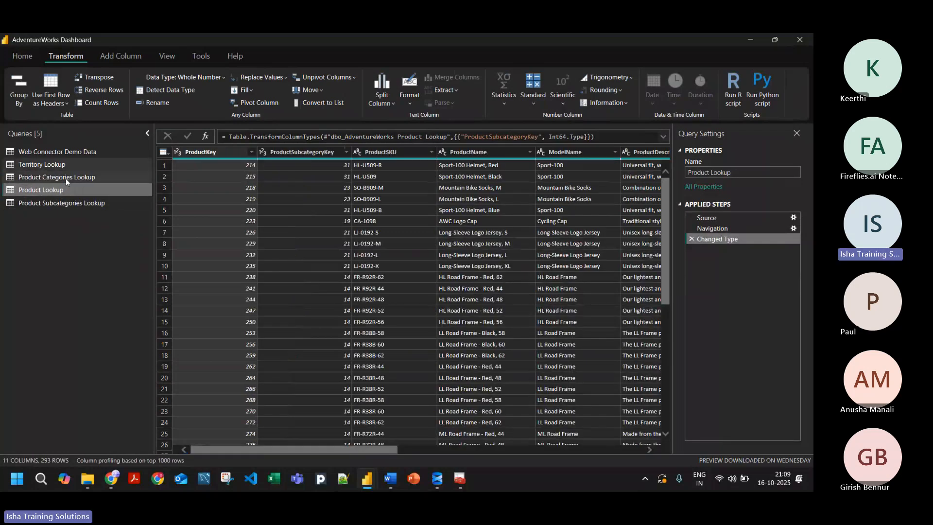
click(22, 154)
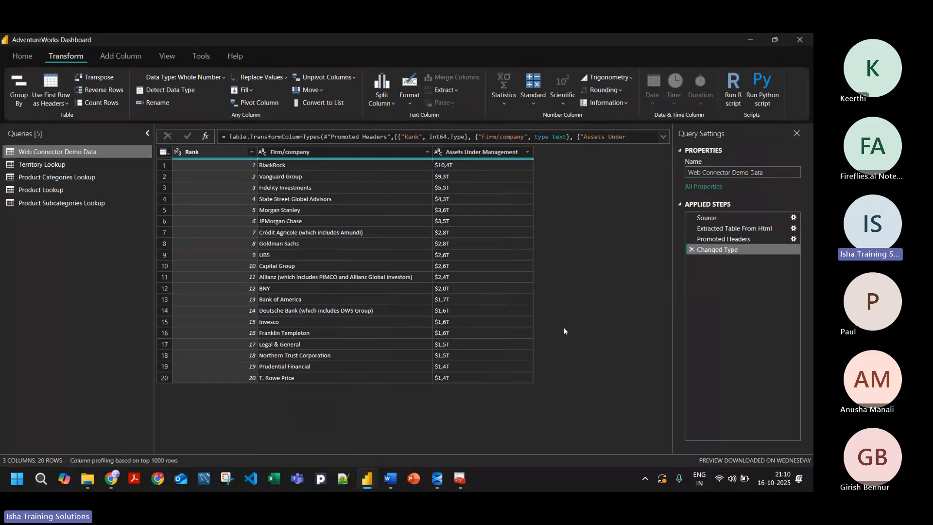
Step: Display the Product Categories Lookup query's data
click(519, 479)
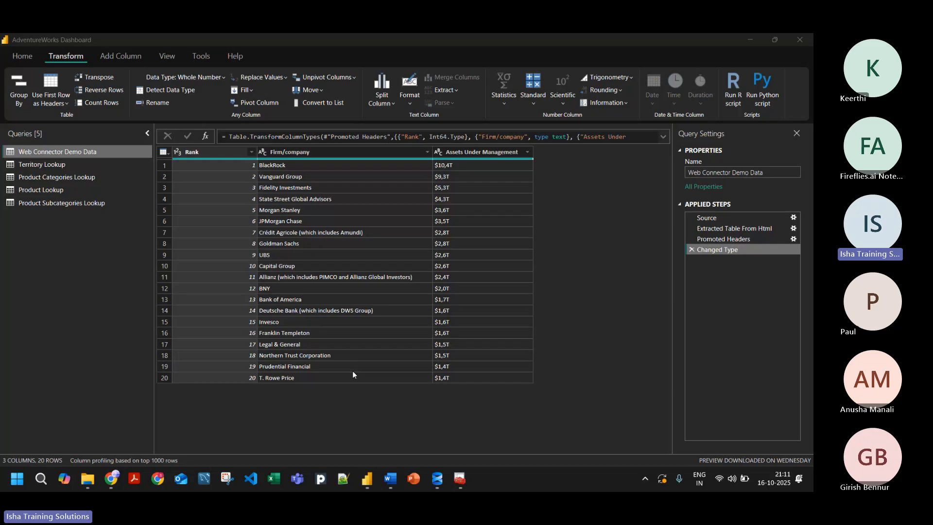
click(62, 181)
click(61, 179)
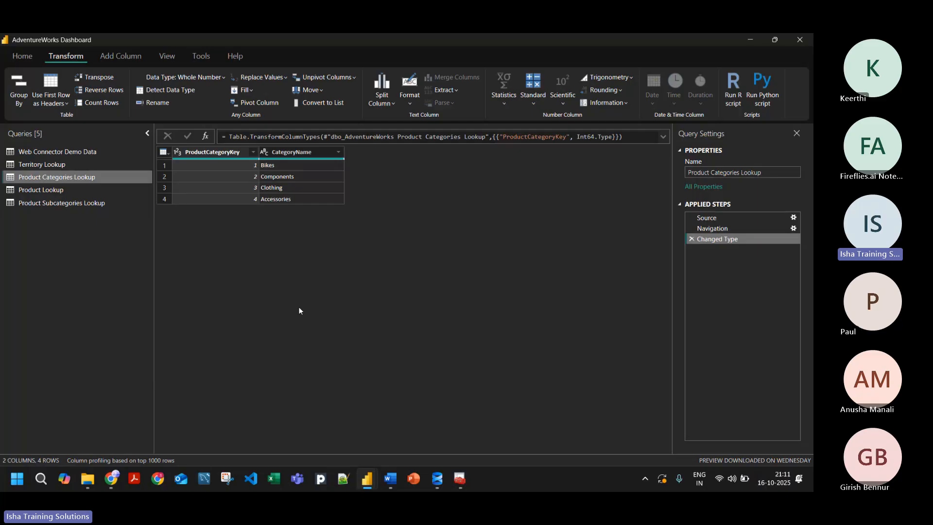
Step: Switch to Notepad++, create a new document and enter the heading "1. Import Data Mode:"
click(341, 480)
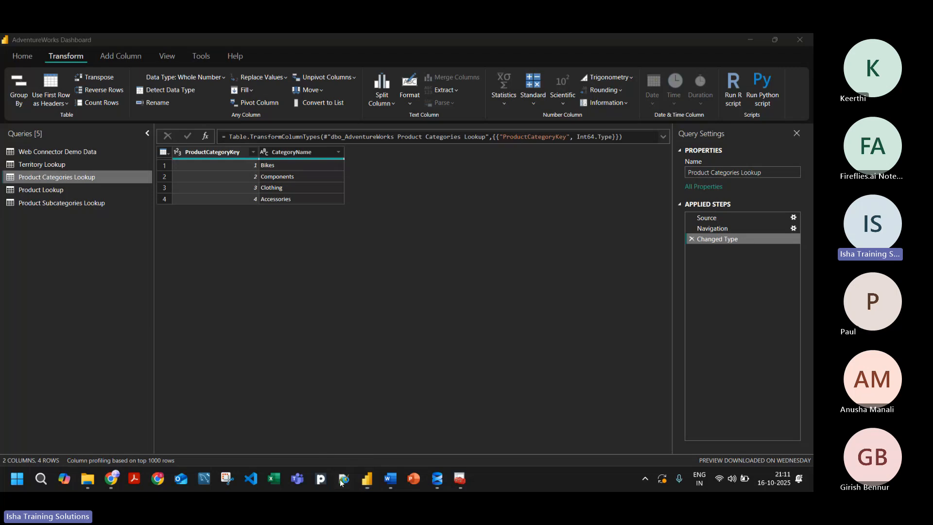
key(ctrl+n)
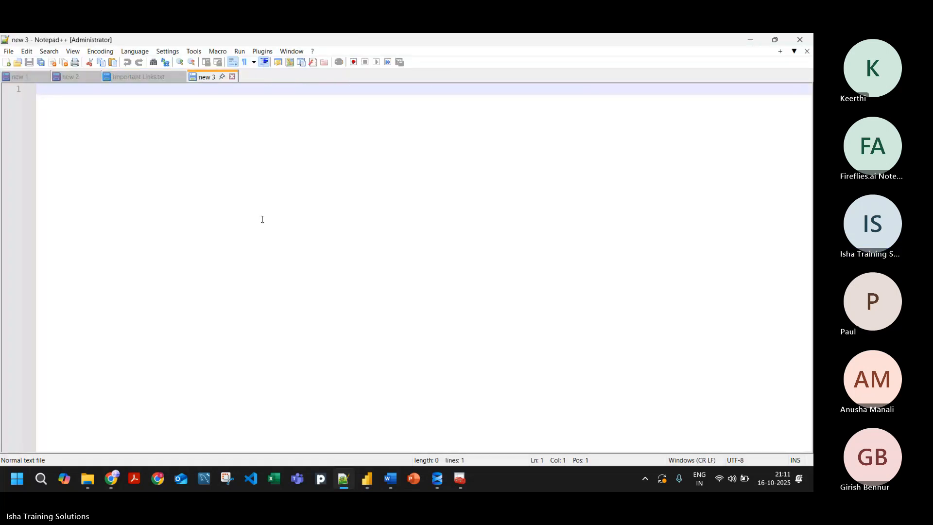
text(1. I)
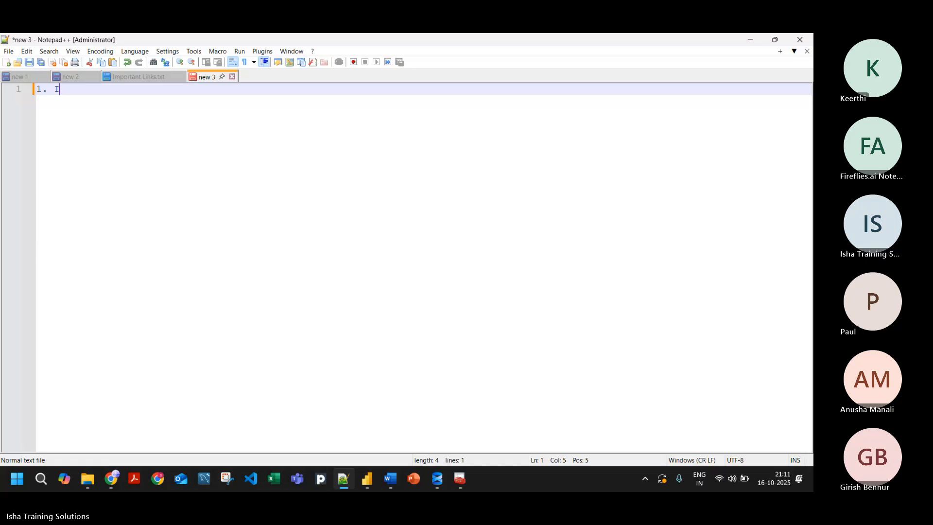
text(mport Mode)
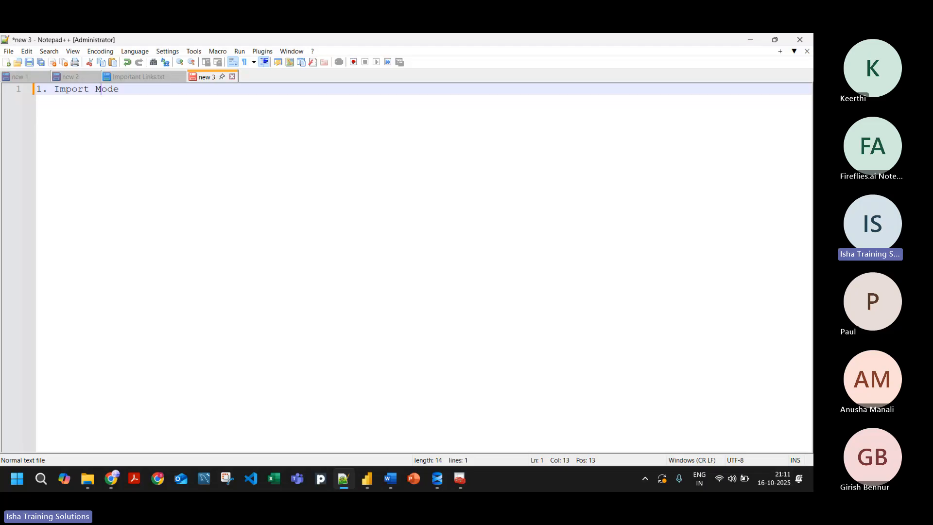
text(Data)
key(Right)
key(Right)
key(Right)
key(Right)
text(:)
Step: Add the line "The Data resides in PBIX file" below the Import Data Mode heading
key(Return)
text(T)
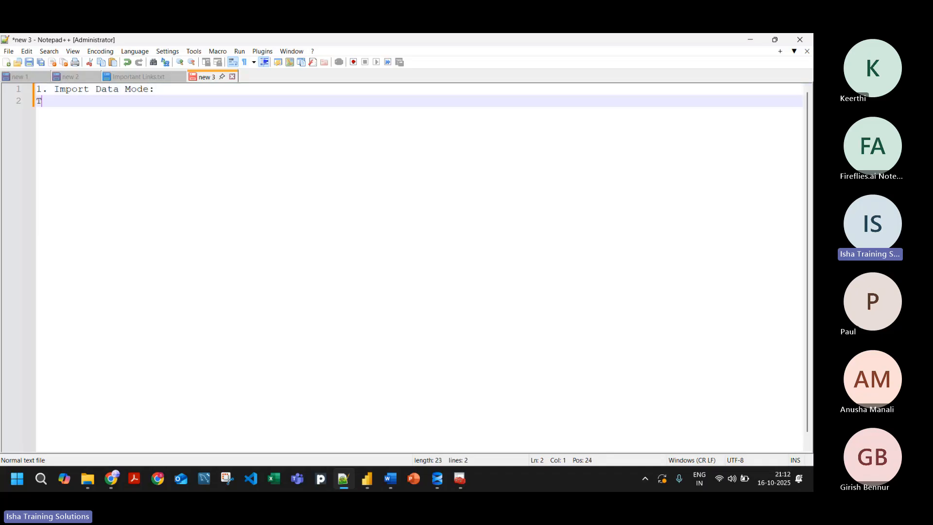
text(he Data resided in)
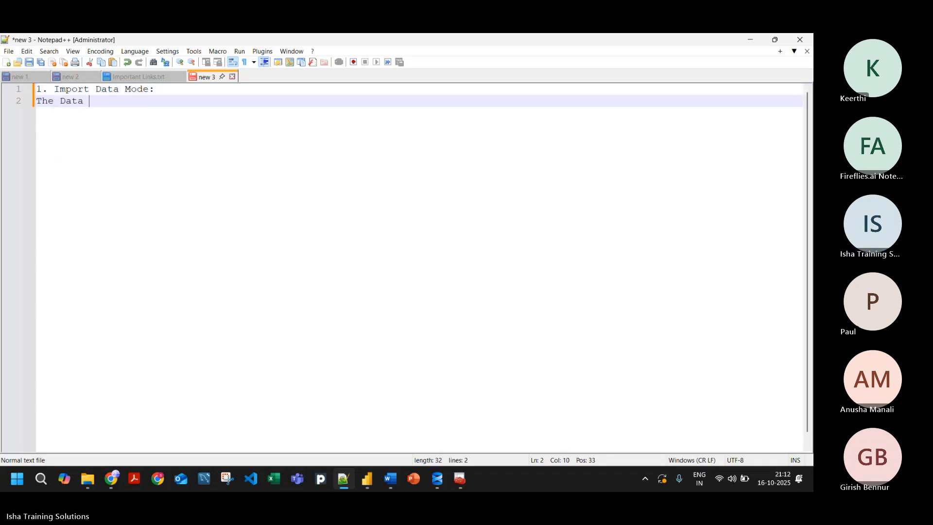
key(BackSpace)
key(BackSpace)
key(BackSpace)
key(BackSpace)
text(s in P)
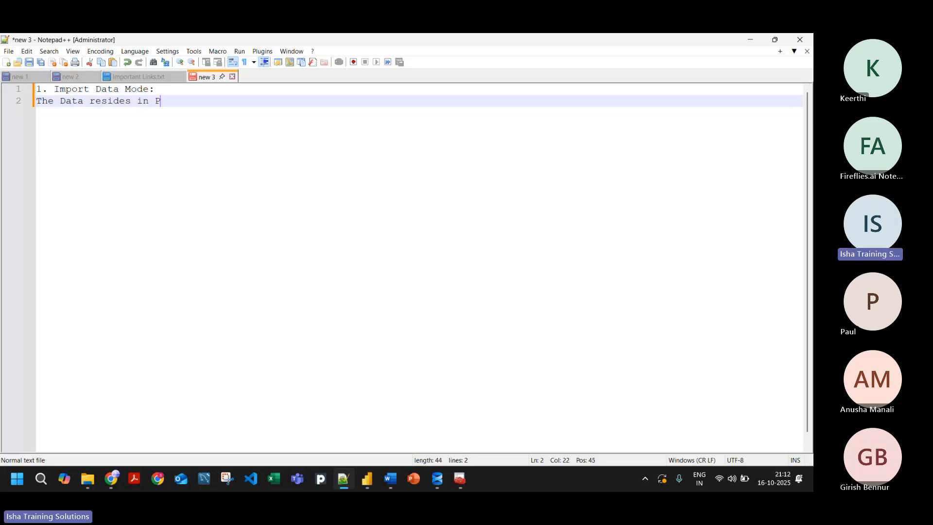
text(BIX file)
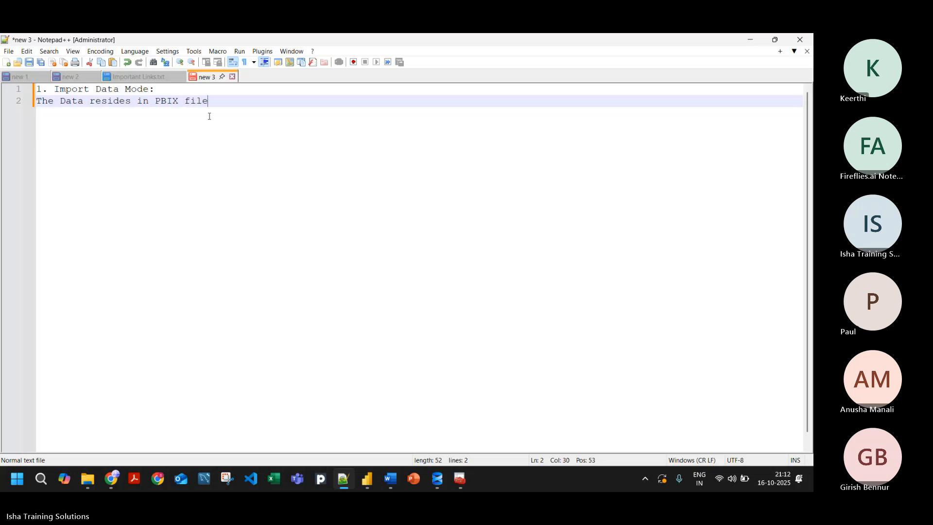
Step: Change "PBIX" to ".PBIX" in the description under Import Data Mode and indent that line one level
key(ctrl+Left)
key(ctrl+Left)
text(.)
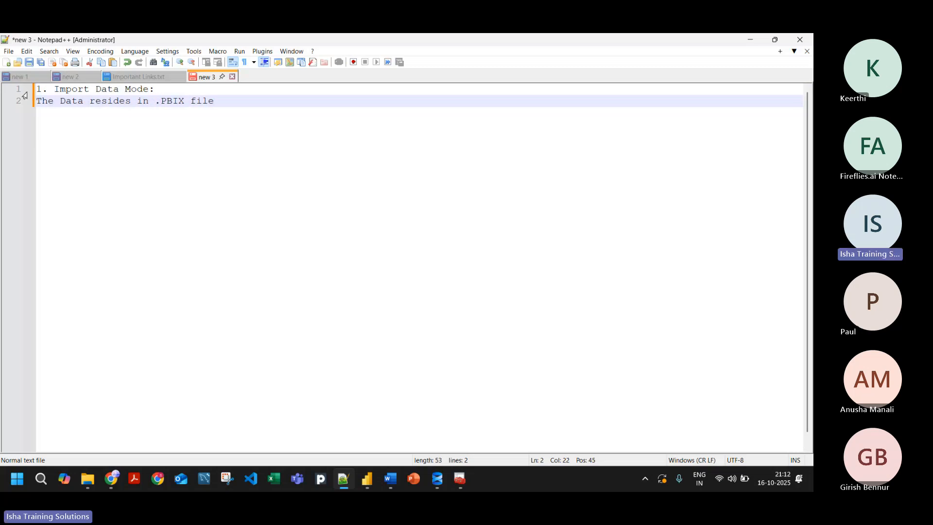
click(38, 100)
key(Tab)
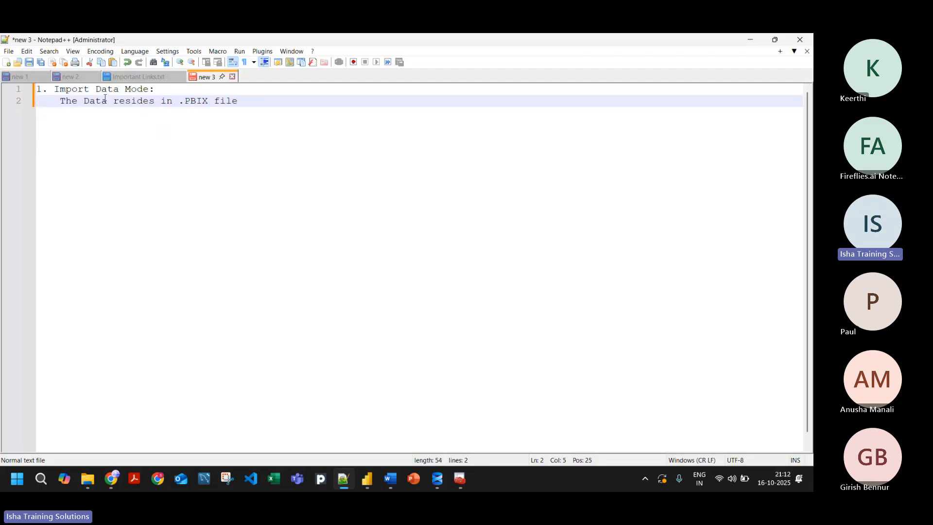
Step: Add the unindented heading "2. Direct Query Mode:" after a blank line below the Import Data Mode description
click(246, 101)
key(alt+Tab)
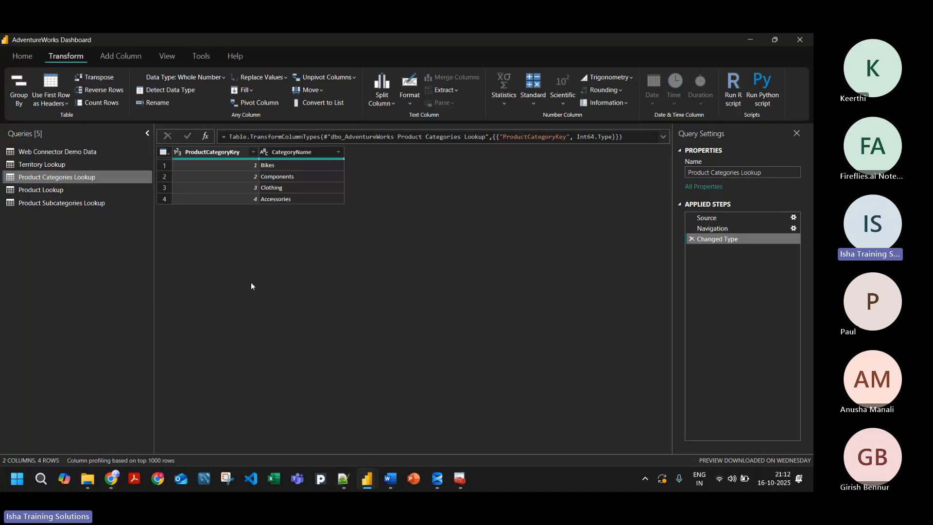
key(alt+Tab)
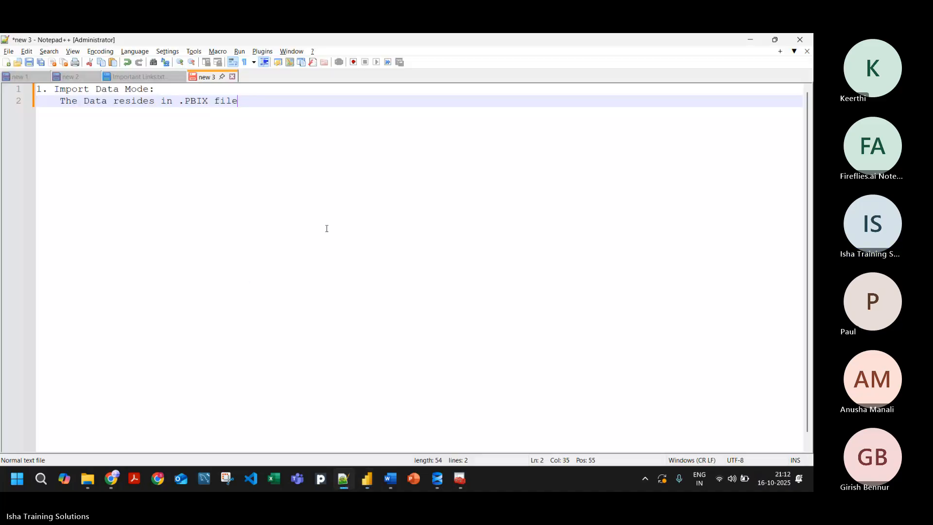
key(Return)
key(Return)
key(BackSpace)
text(2.)
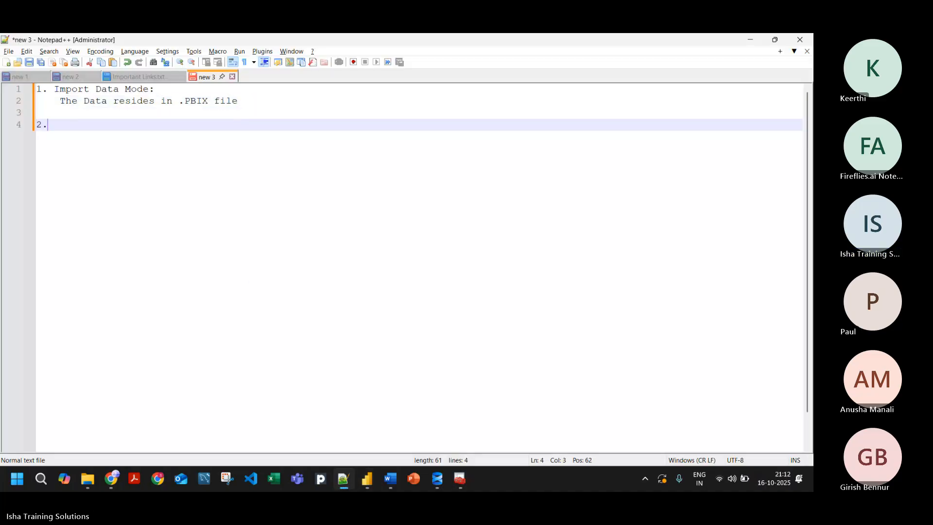
text( Direct Query)
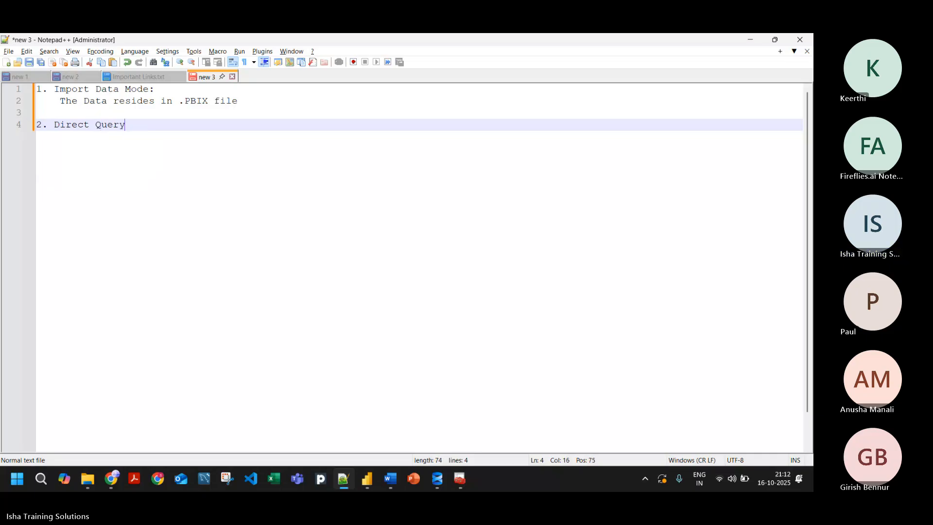
text( Mode:)
Step: Insert the title "Data Storage Mode in Power BI:" followed by a blank line above the Import Data Mode heading
key(Up)
key(Up)
key(Up)
key(Up)
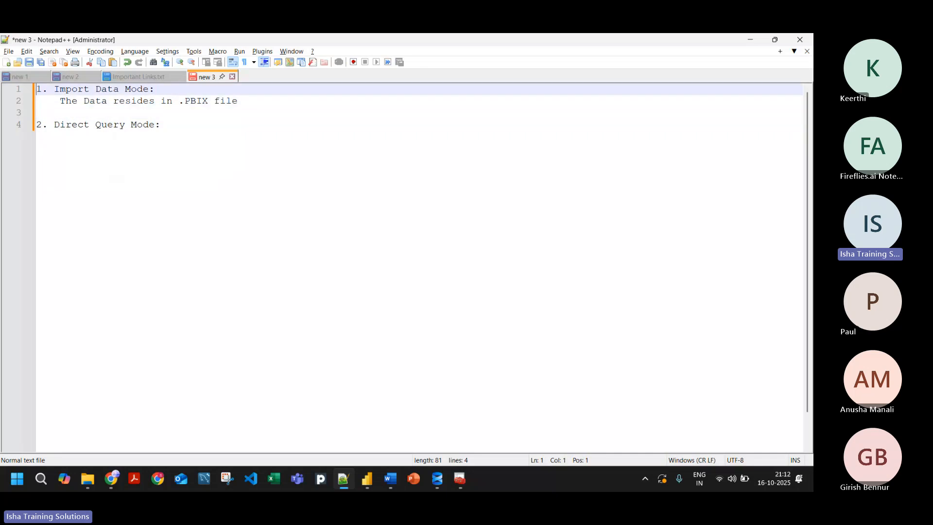
key(Return)
key(Up)
text(Da)
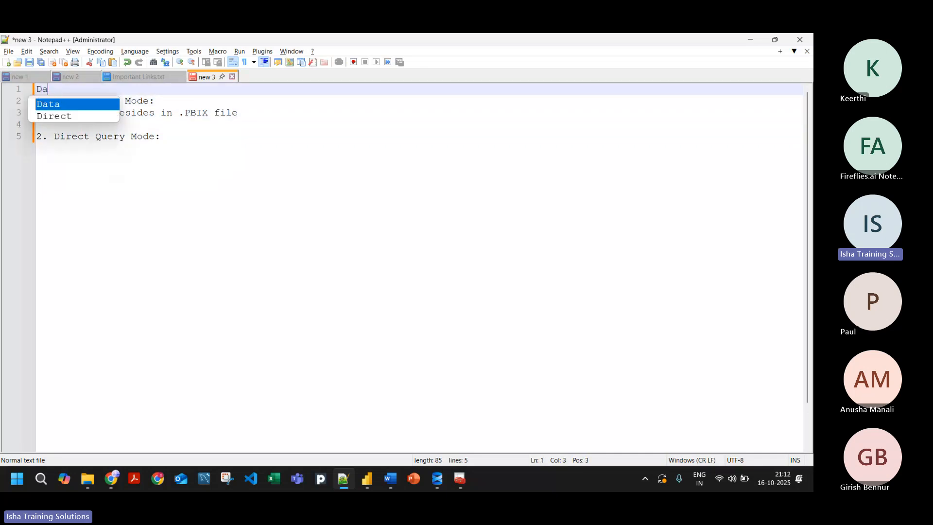
text(ta Storag)
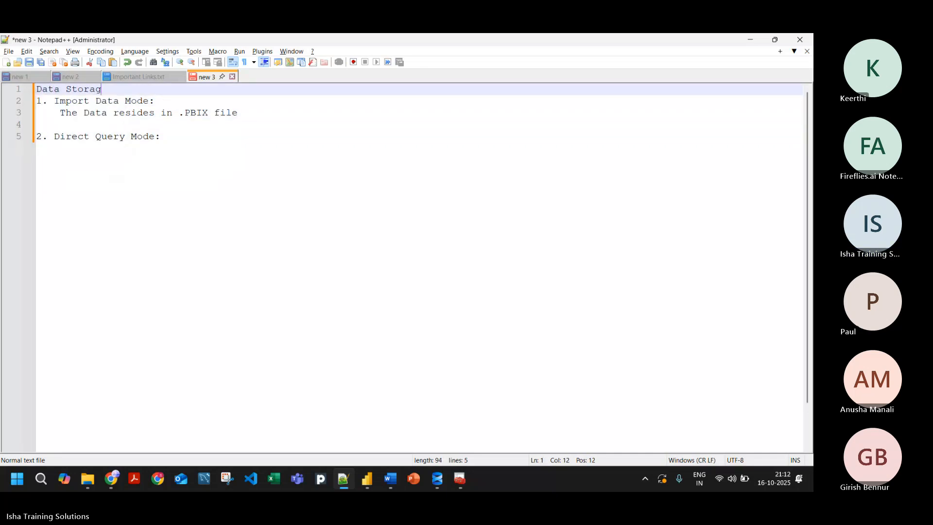
text(e Mode in Power BI:)
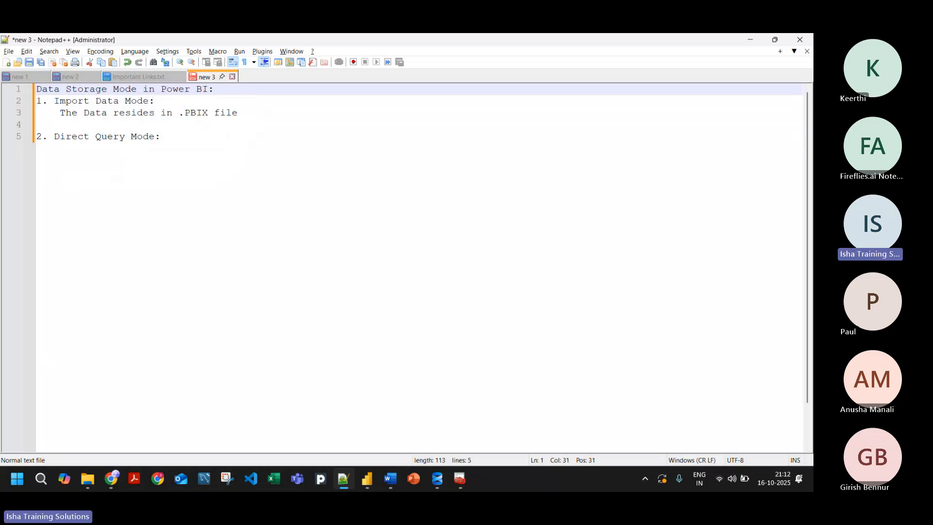
key(Return)
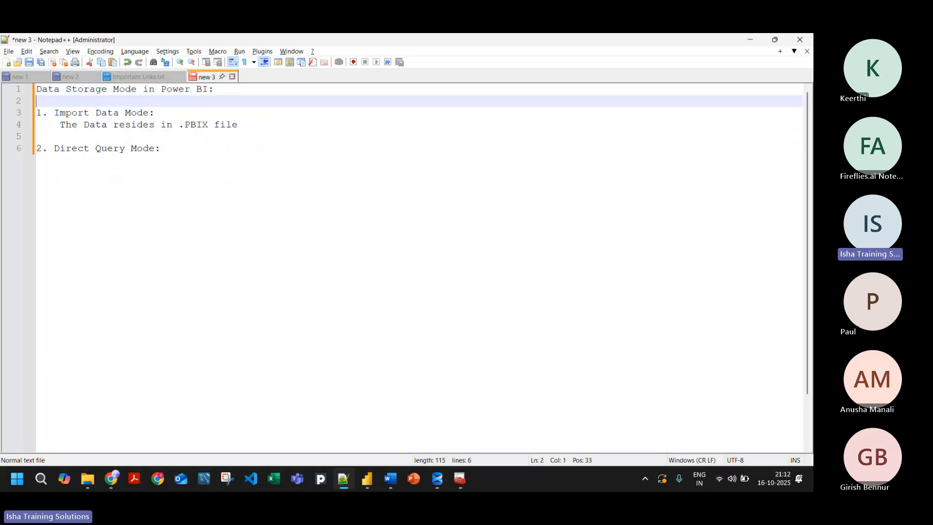
Step: Add the indented line "Real Time Data from any online sources" below the Direct Query Mode heading
click(157, 147)
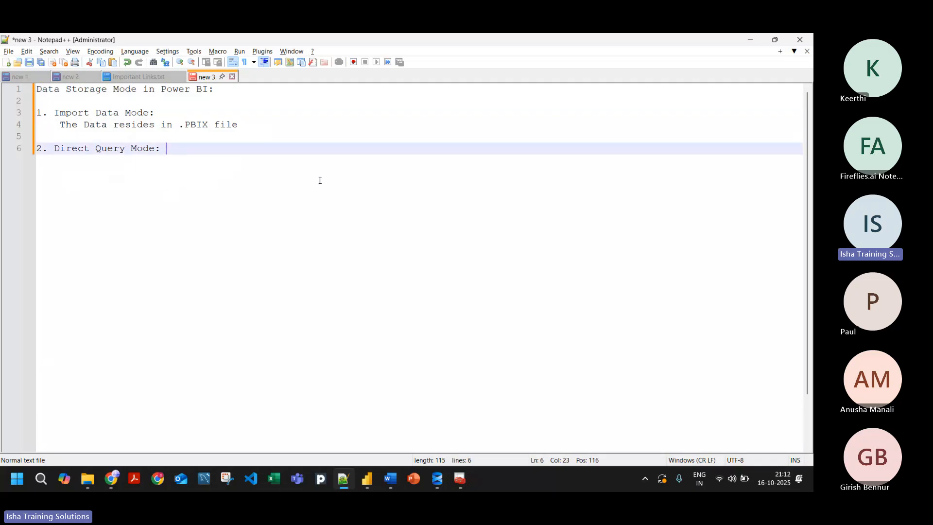
key(Return)
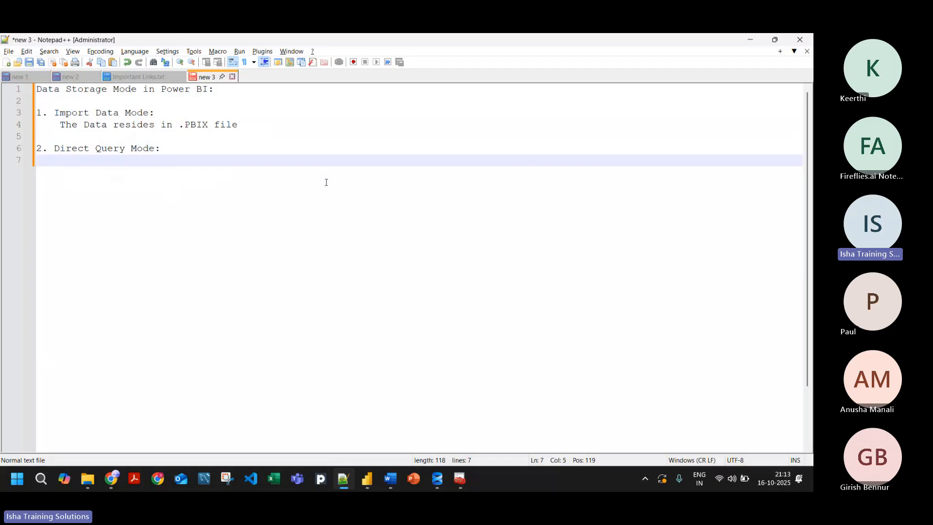
text(Real Ti)
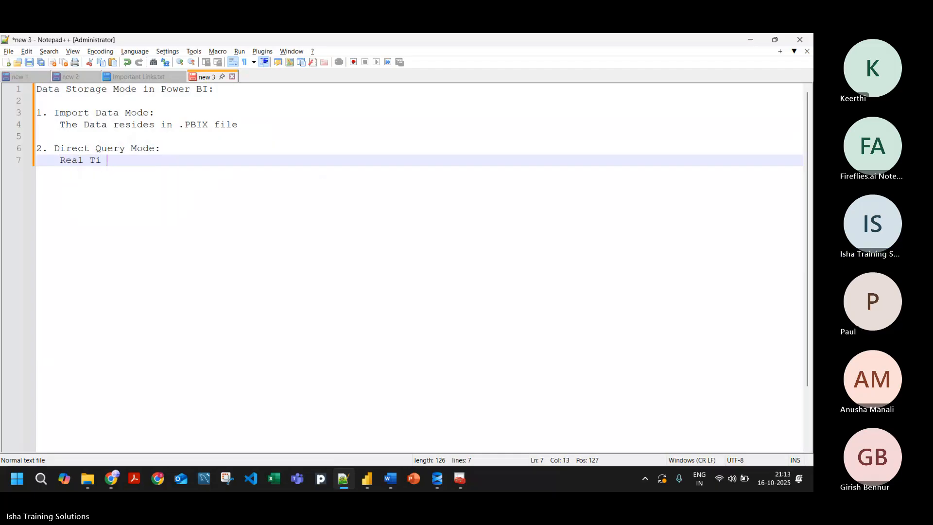
text(me Data from any )
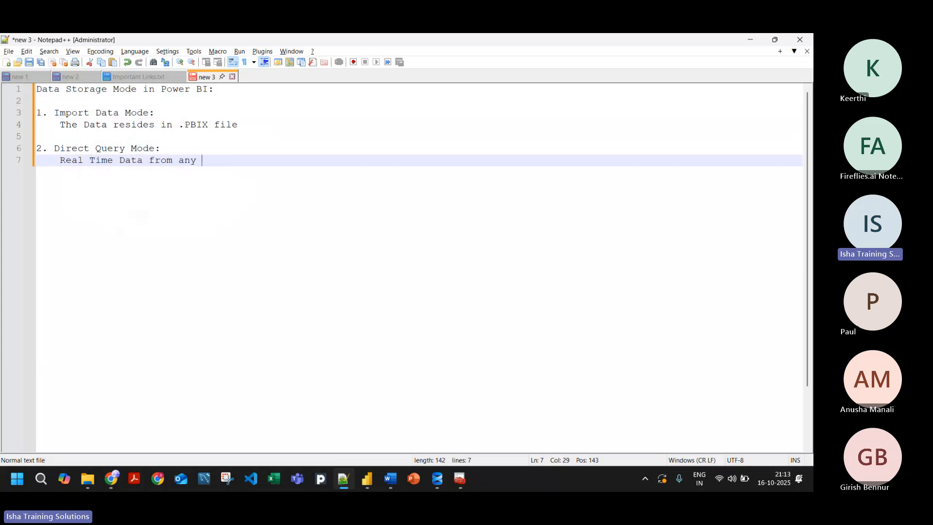
text(online sources)
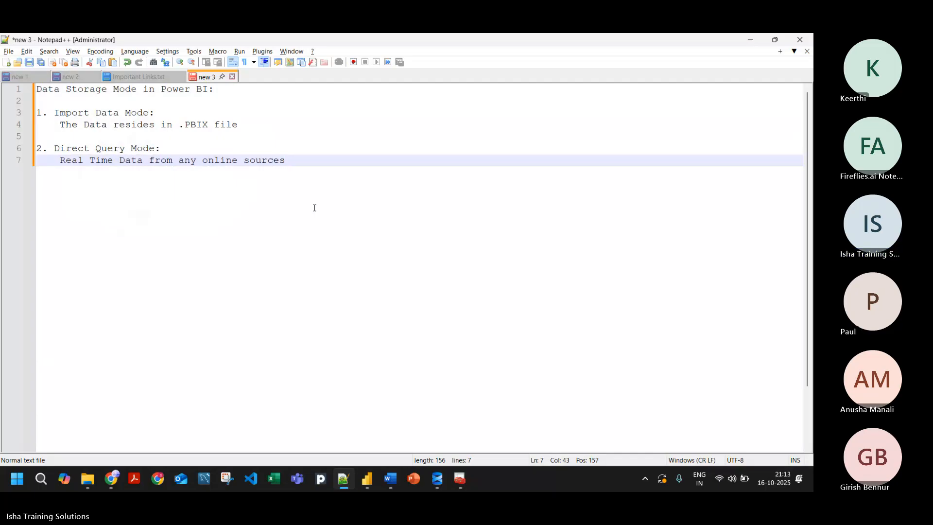
Step: Add the unindented heading "3. Composite Model:" after a blank line below the Direct Query description
key(Return)
key(Return)
key(BackSpace)
text(3)
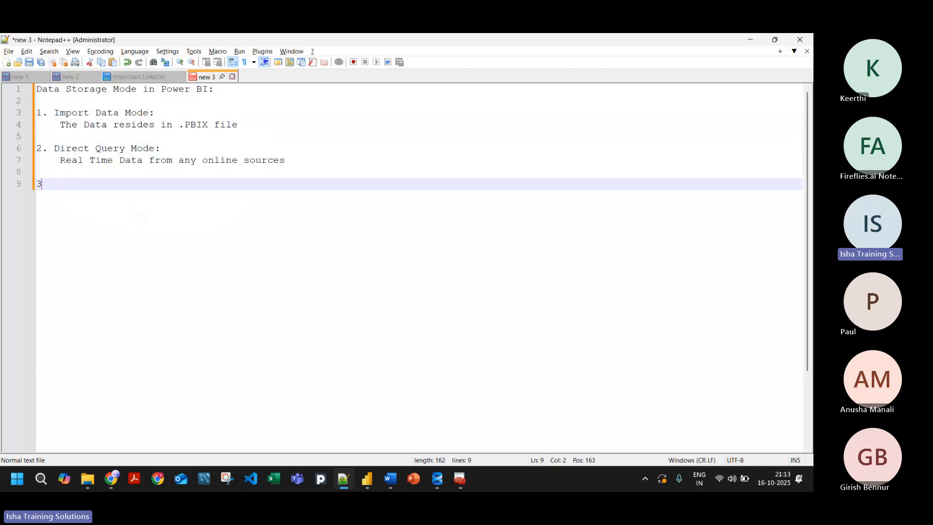
text(. Comp)
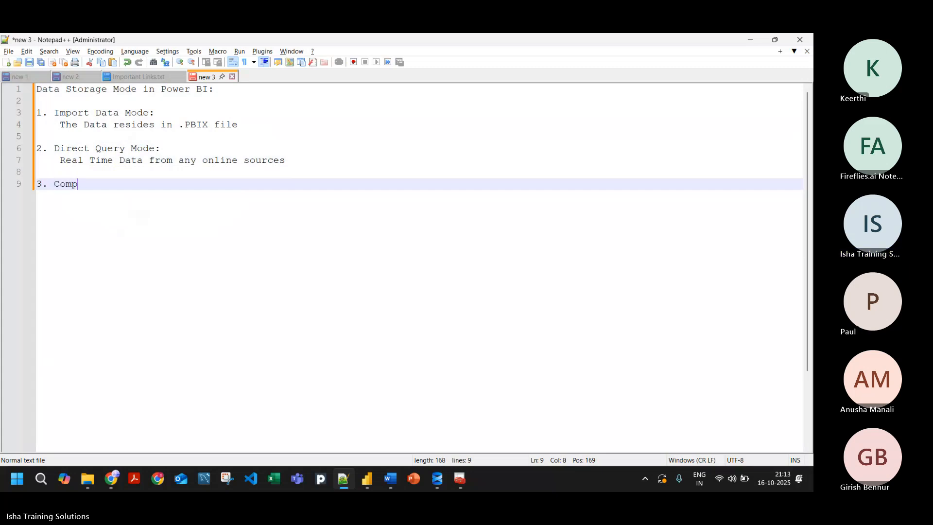
text(osite Mo)
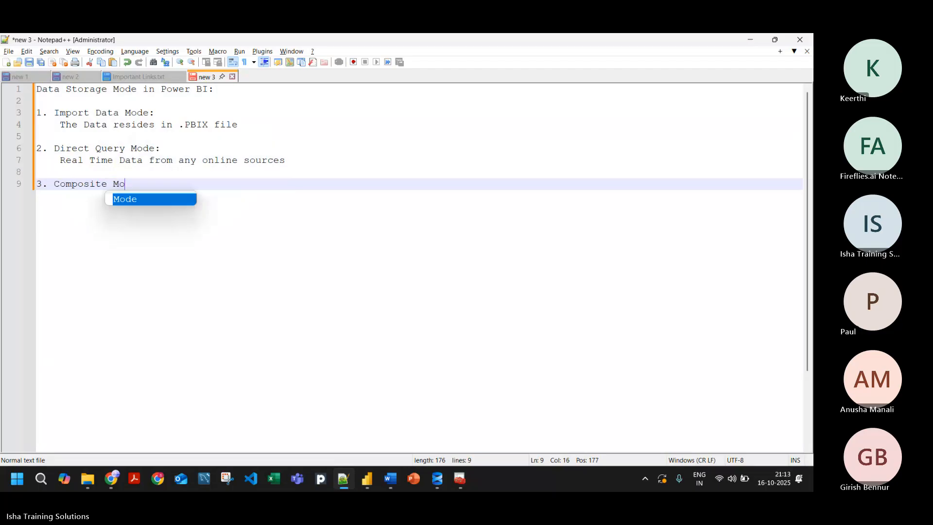
text(del:)
Step: Add the indented line "Combination of Import and Direct Query" below the Composite Model heading
key(Return)
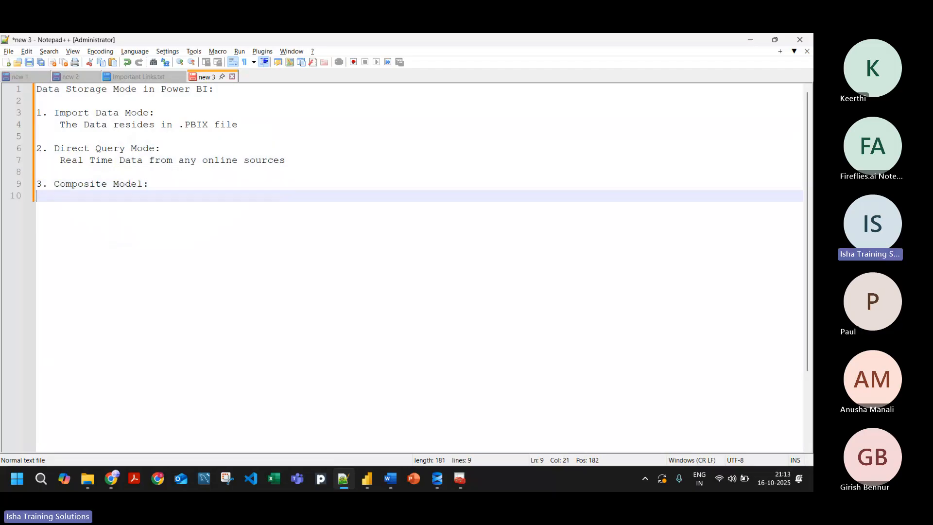
key(Tab)
text(Com)
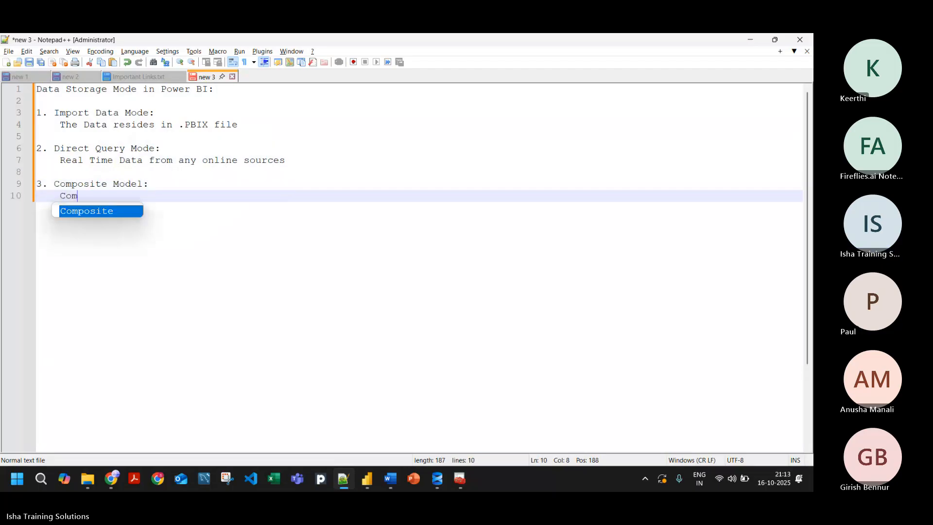
text(bination of )
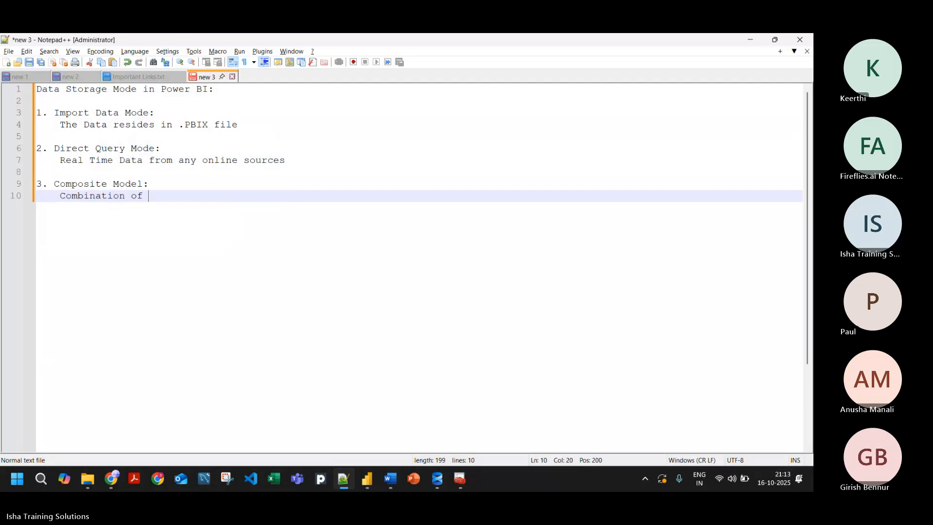
text(Import and Direc)
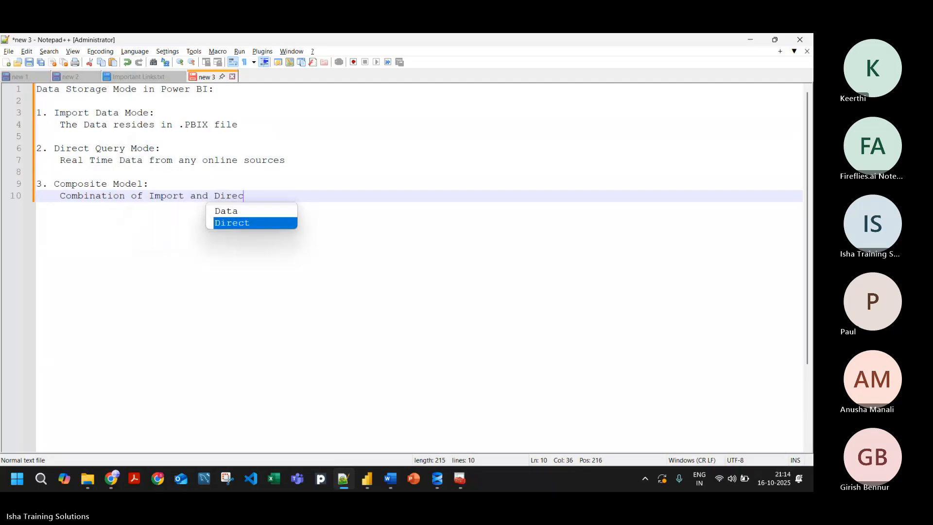
text(t Query)
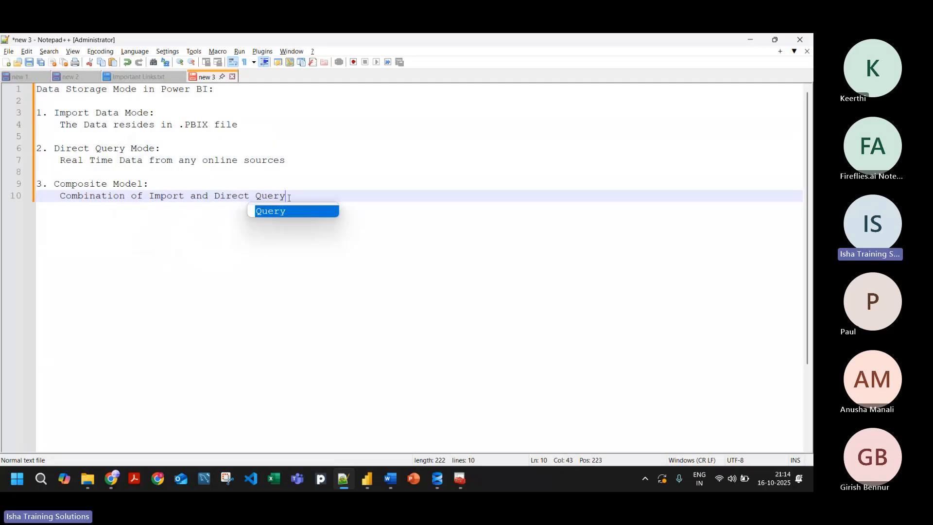
key(Escape)
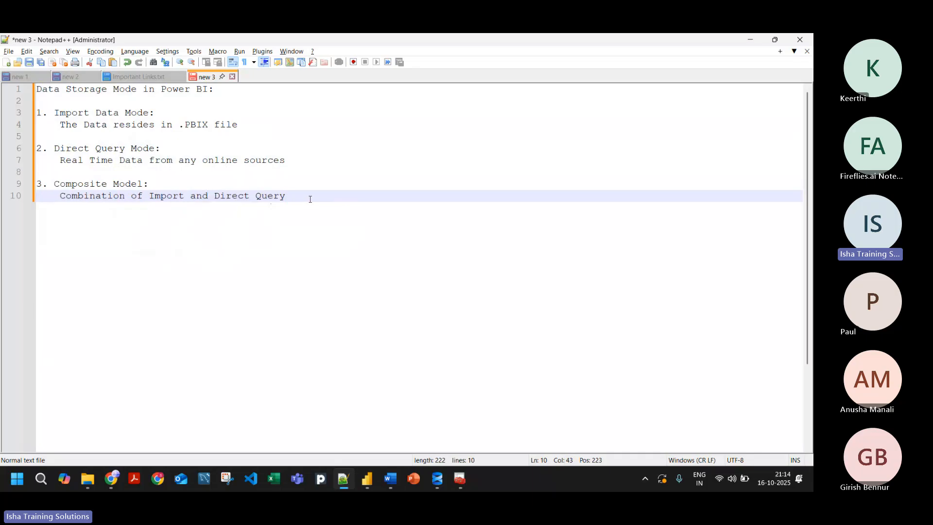
Step: Insert three extra blank lines below the .PBIX description to make room for sub-points under Import Data Mode
drag(311, 196, 25, 115)
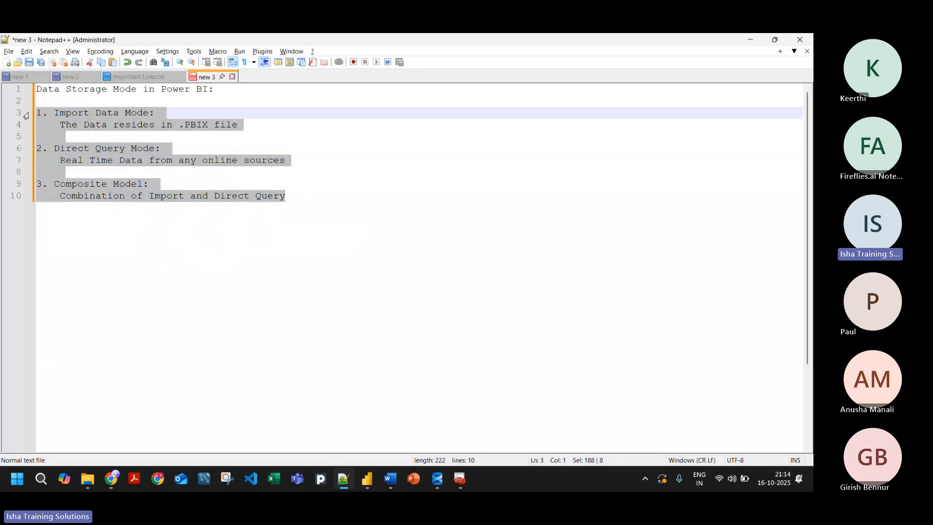
click(306, 203)
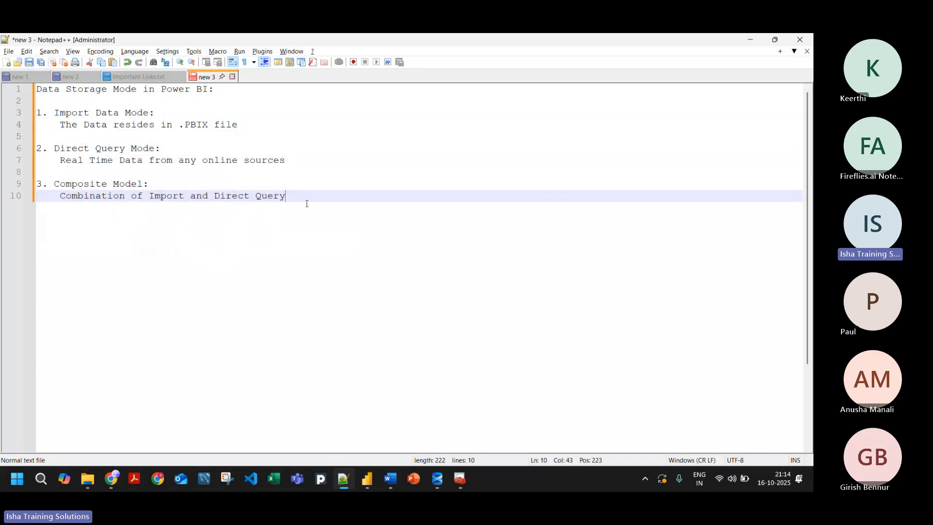
click(254, 127)
key(Return)
key(Return)
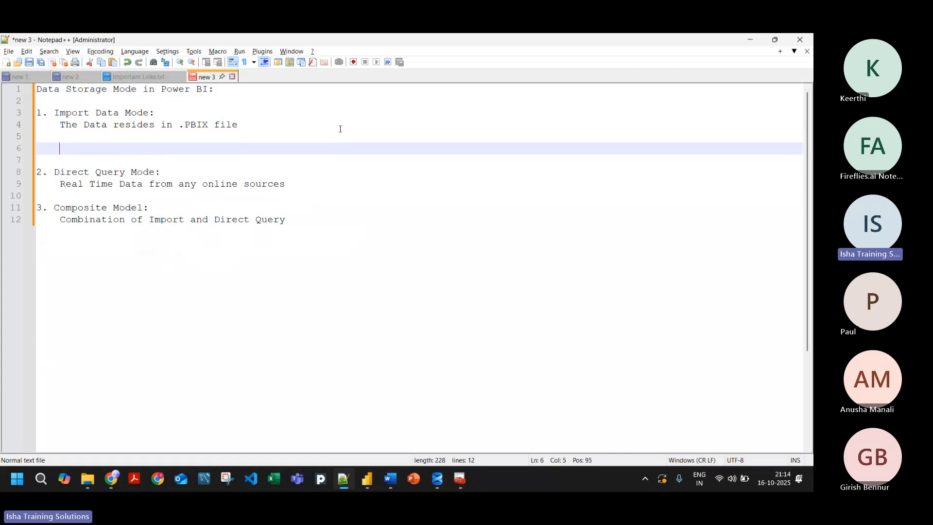
key(Up)
key(Up)
key(Return)
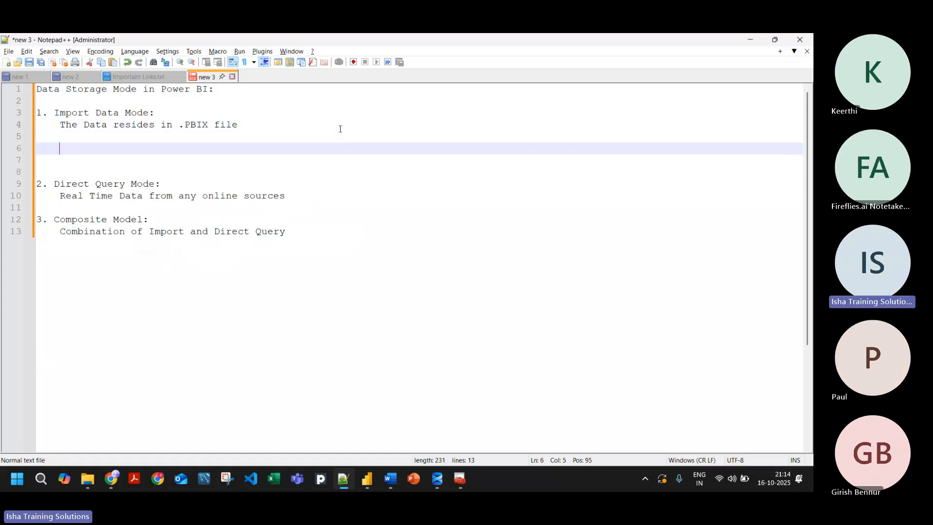
key(Up)
key(Down)
key(Down)
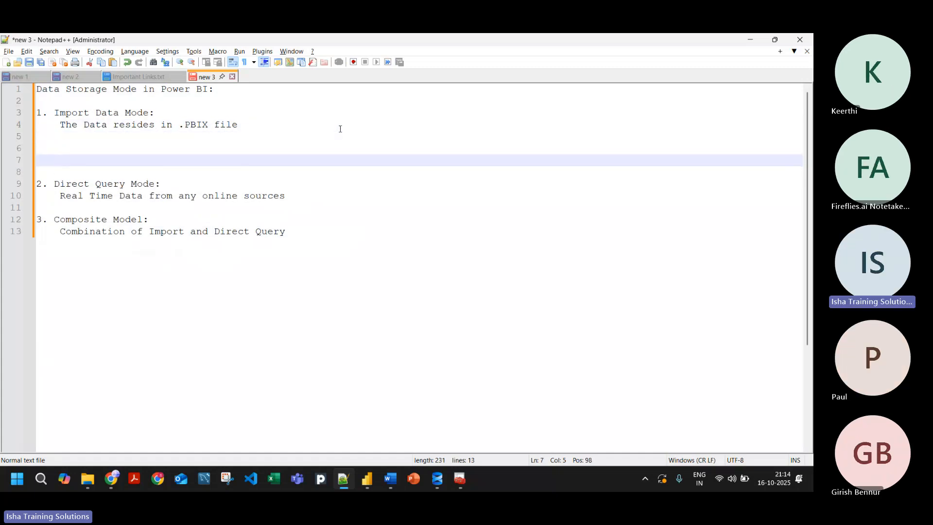
key(Up)
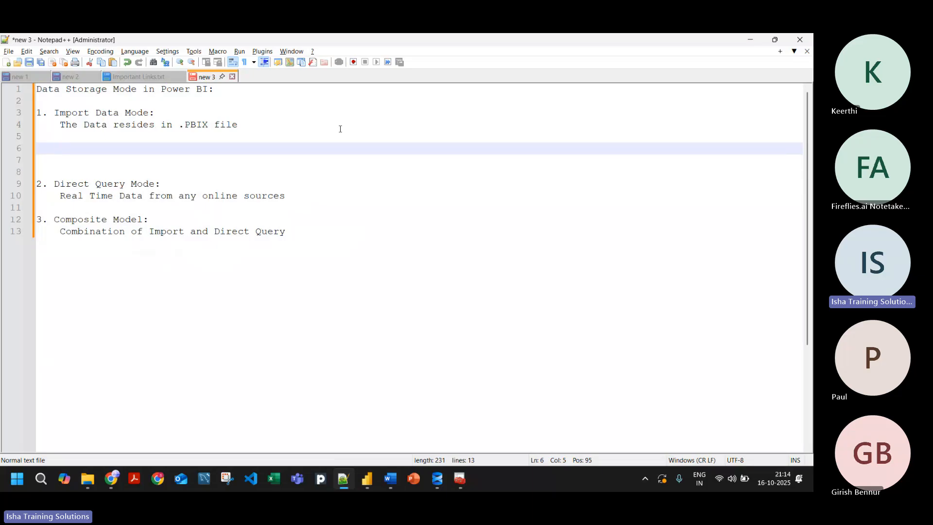
Step: Enter the indented sub-point "a. Data < 1GB" under Import Data Mode, one blank line below its description
text(Data < 1GB)
key(Left)
key(Left)
key(Left)
key(Left)
key(Left)
key(Left)
key(Left)
key(Left)
text(1.)
key(BackSpace)
key(BackSpace)
key(BackSpace)
text(a.)
Step: Add the sub-point "b. Data does not change frequently" on the line below sub-point a
key(Down)
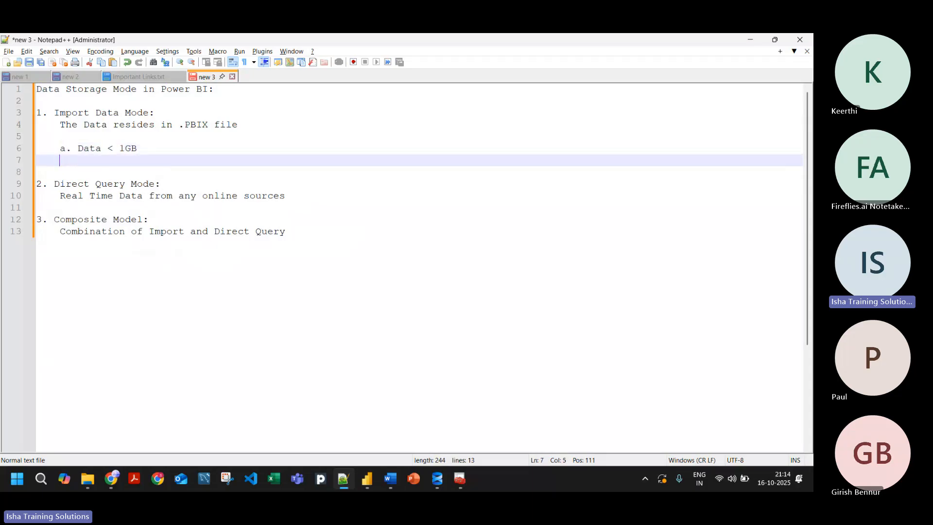
text(b. D)
text(ata )
text(ddd)
key(BackSpace)
key(BackSpace)
text(oes not )
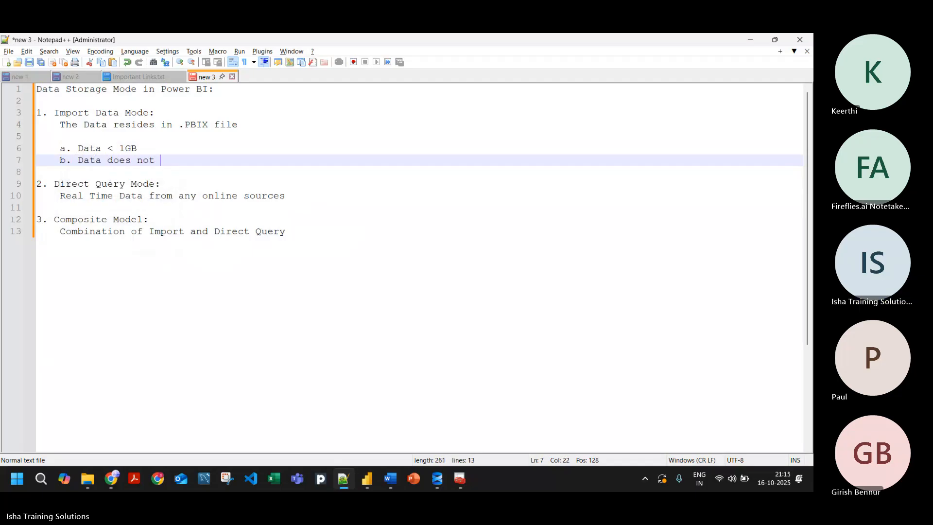
text(change fr)
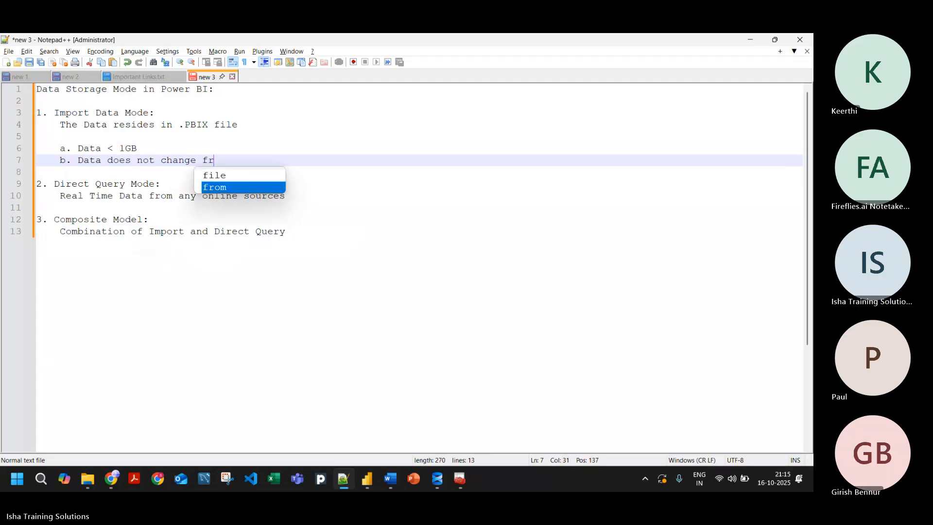
text(equently)
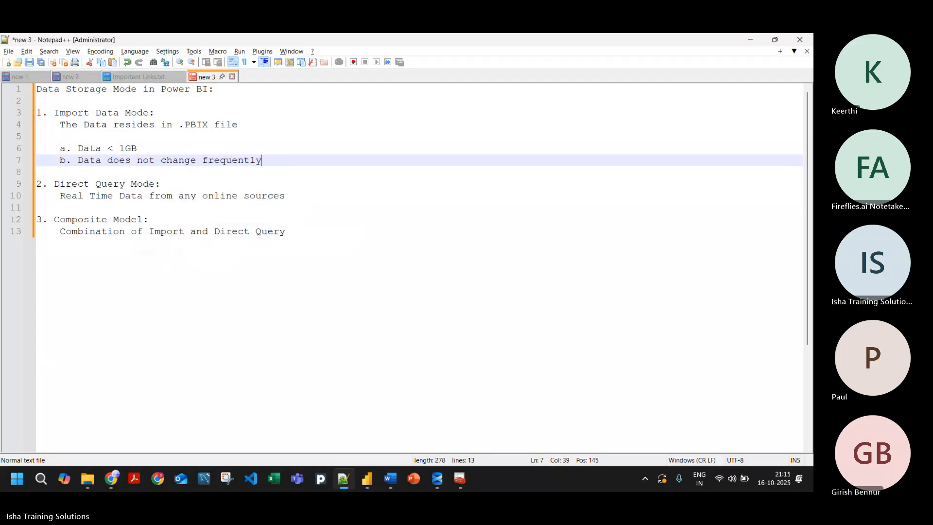
text(.)
Step: Add a period to the end of sub-points a and b under Import Data Mode
key(Up)
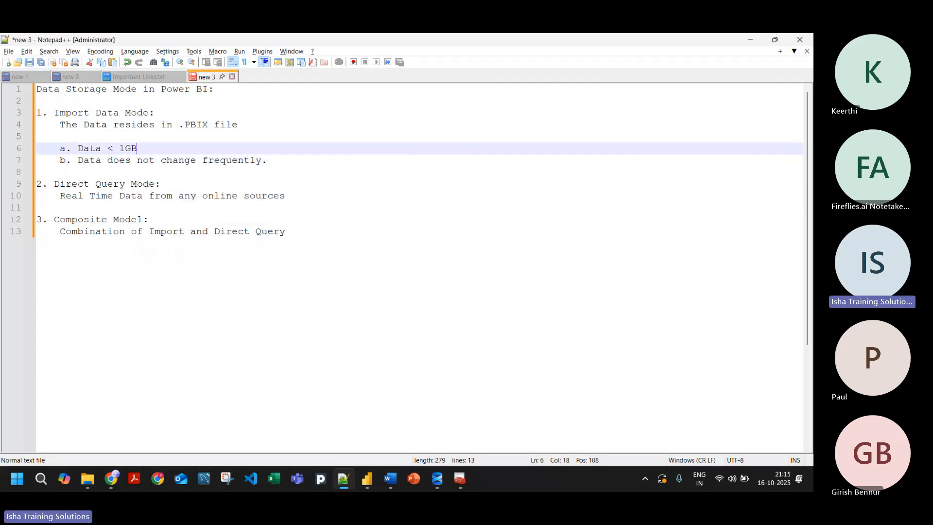
text(.)
drag(55, 113, 248, 128)
click(248, 127)
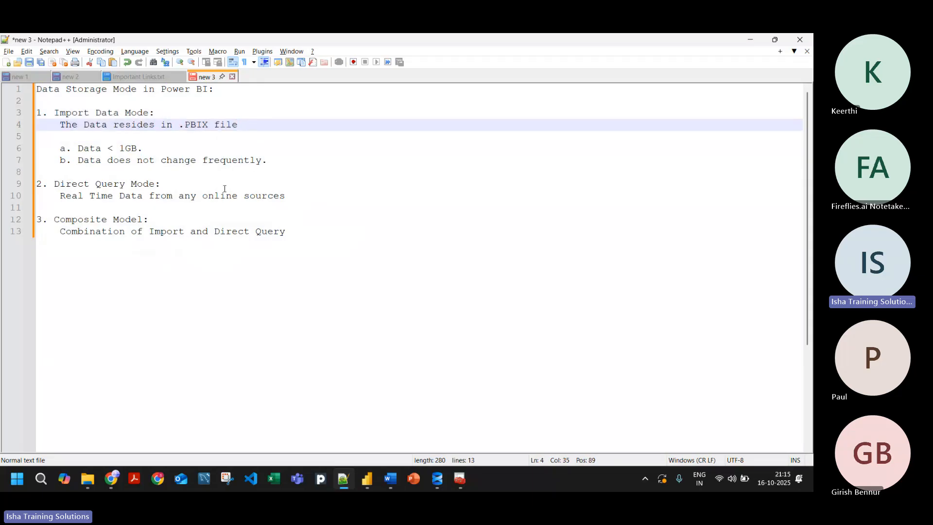
Step: Enter the indented sub-point "a. Dataset is too Large to store" under Direct Query Mode, one blank line below its description
click(293, 196)
key(Return)
key(Return)
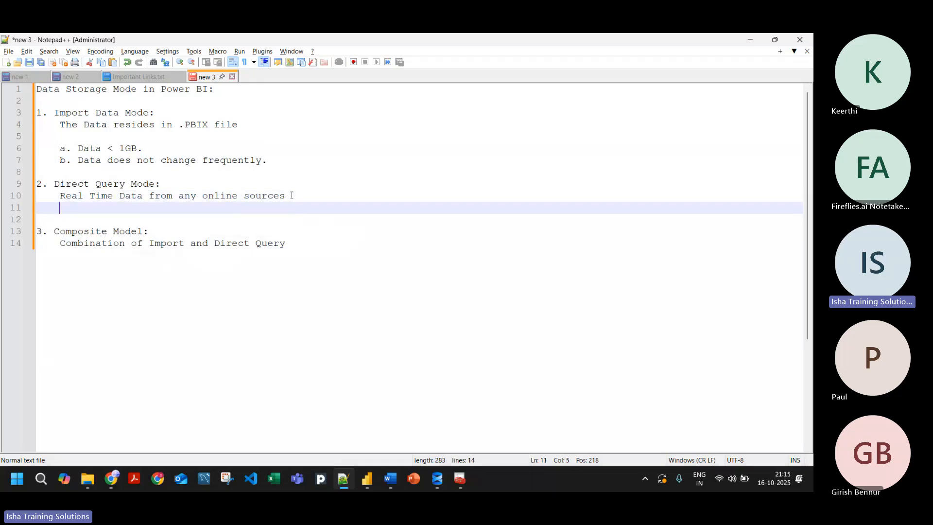
key(Up)
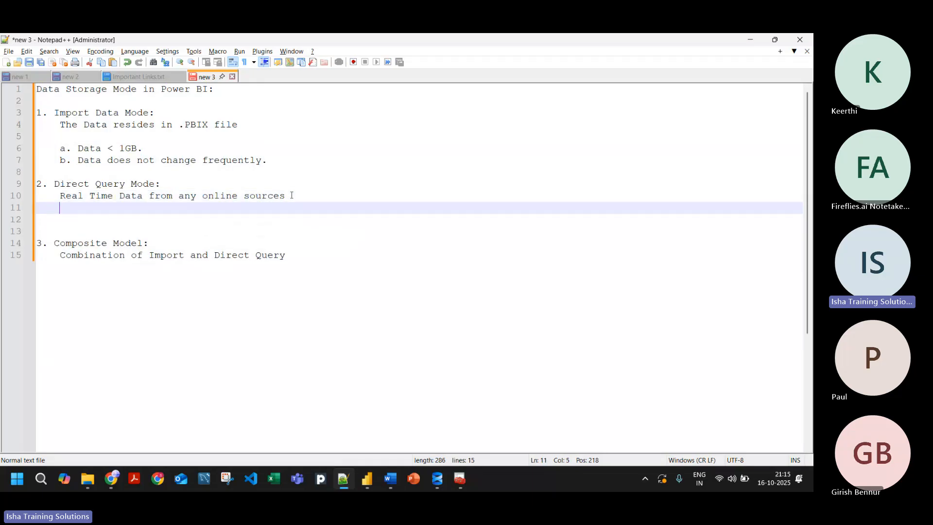
key(Return)
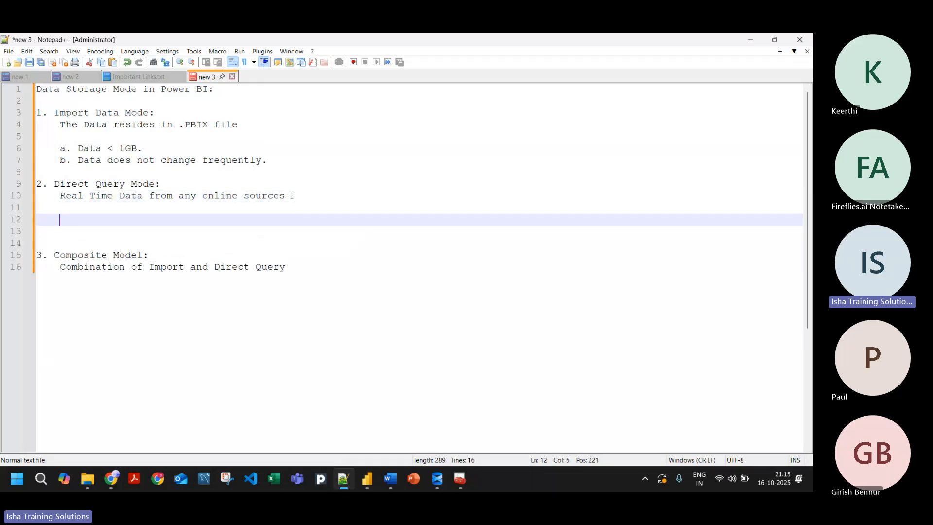
text(a. D)
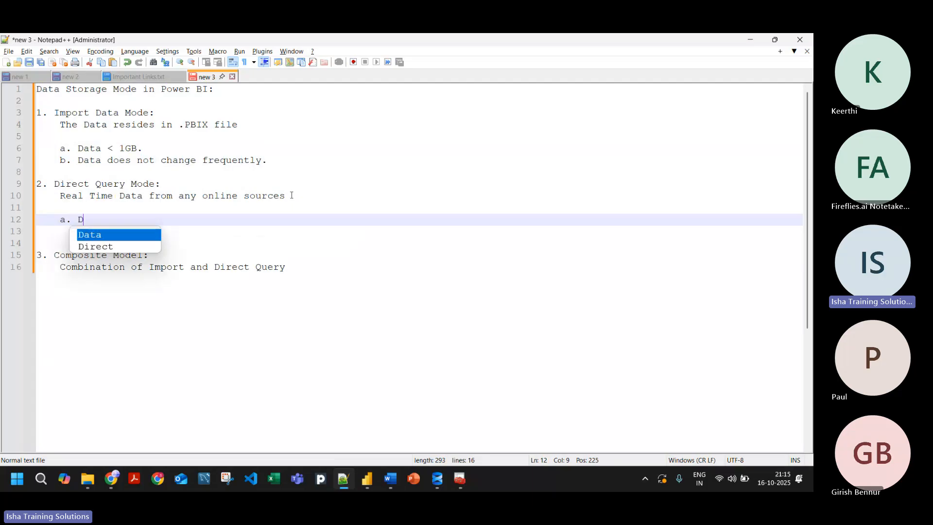
text(ataset is )
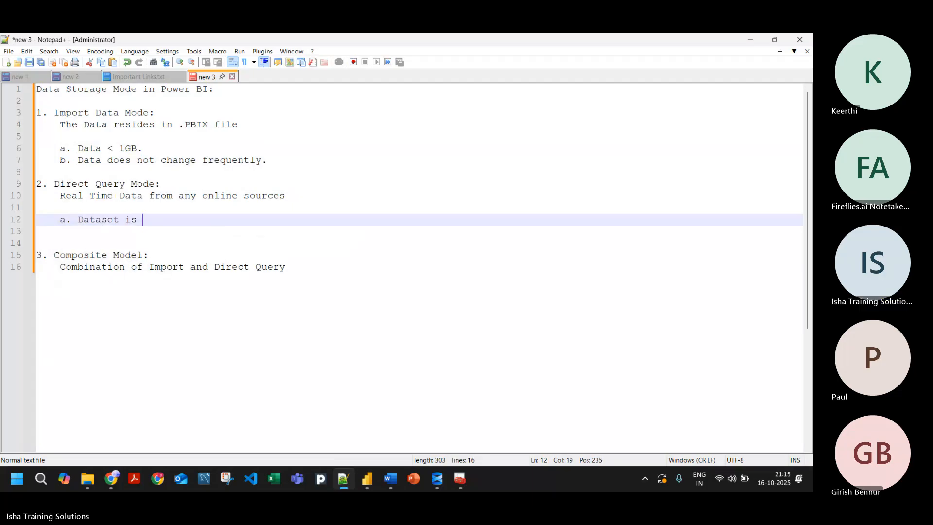
text(too Large to store)
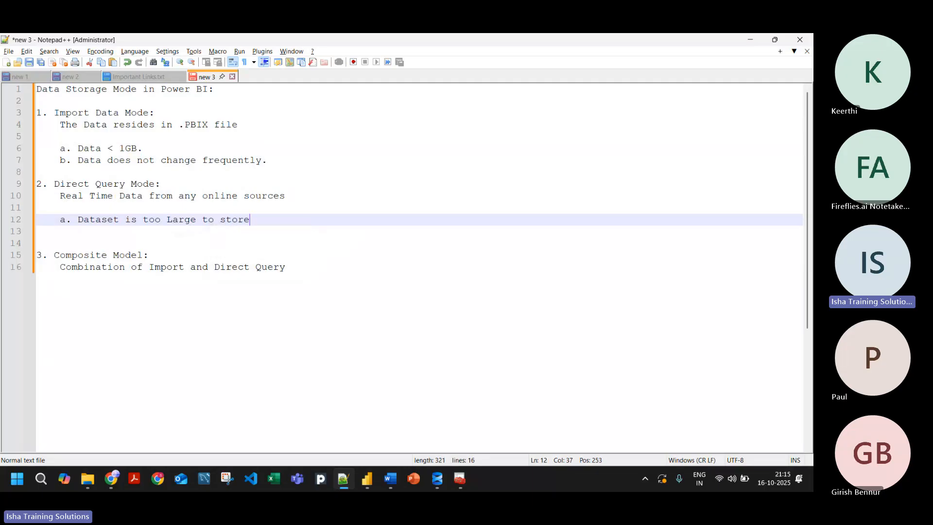
Step: Add the sub-point "b. Source data keeps changing frequently" on the line below sub-point a of Direct Query Mode
key(Return)
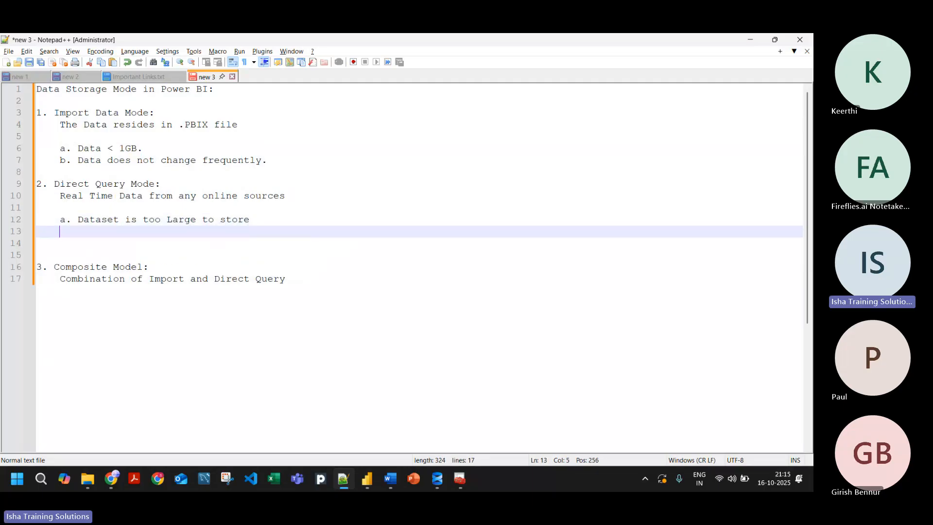
text(b.)
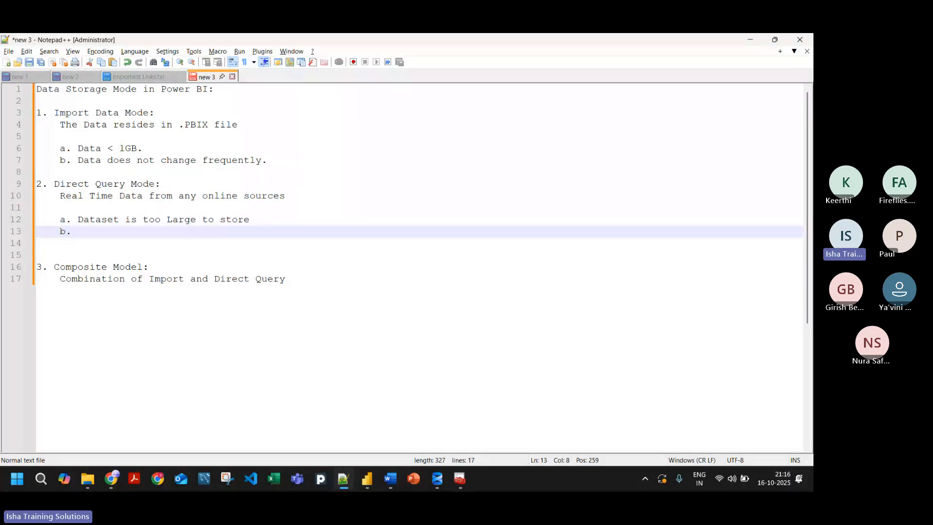
text(S)
text(urce d)
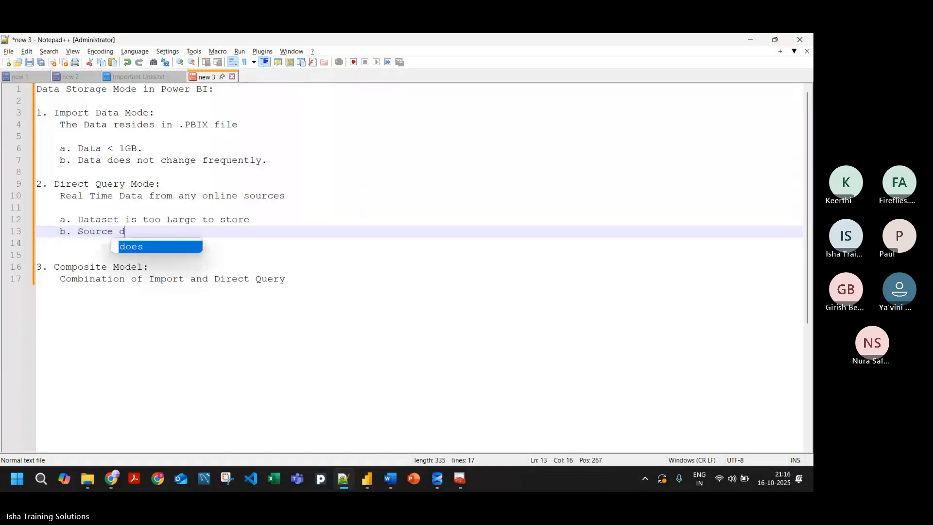
text(ata)
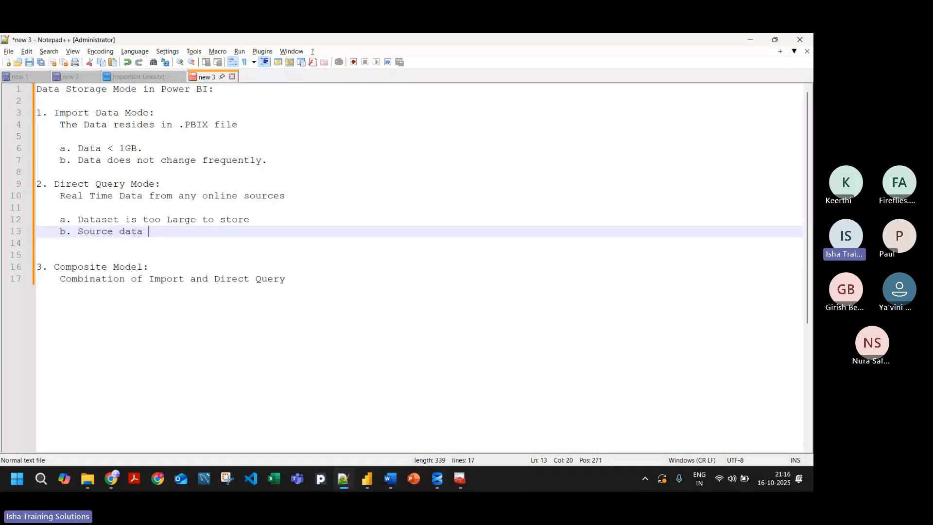
text( keeps chan)
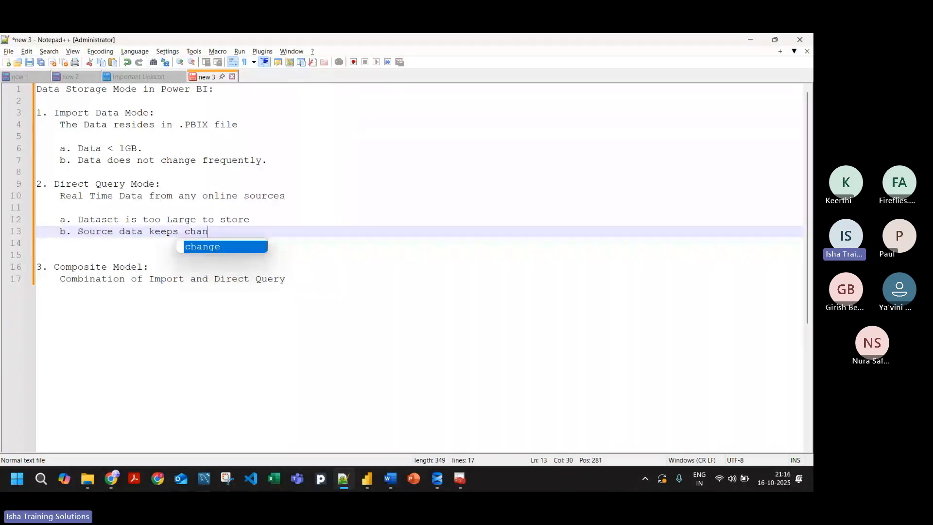
text(ging )
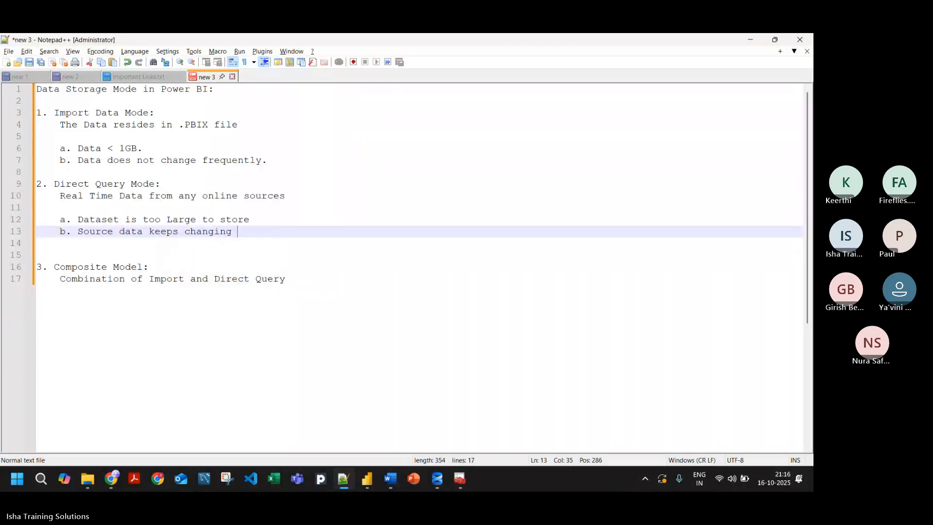
text(fre)
key(BackSpace)
key(BackSpace)
text(re)
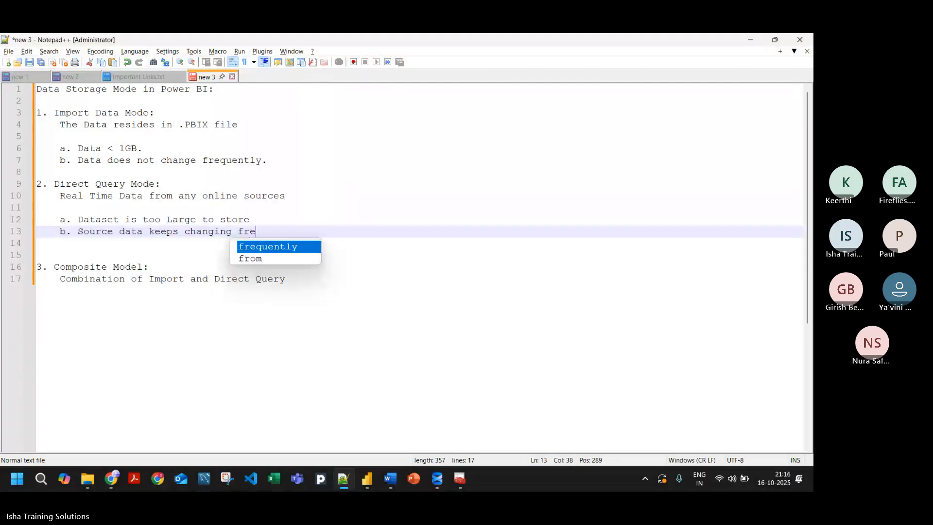
text(quently)
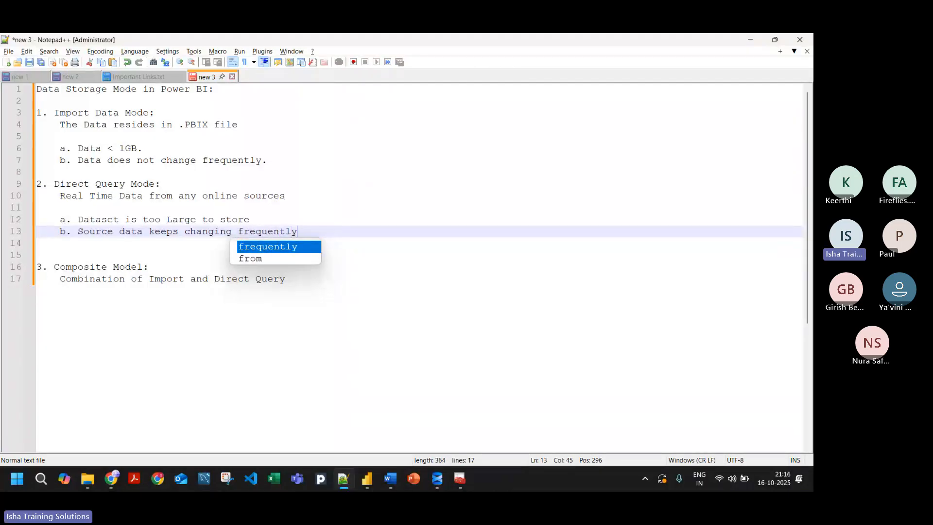
text( ())
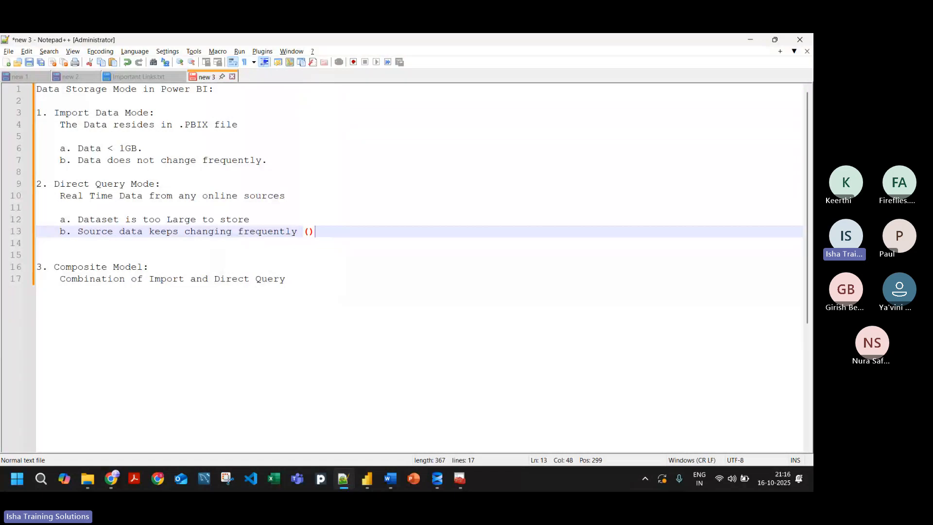
Step: Append the parenthetical "(The Reports must reflect the leatest changes)" to sub-point b of Direct Query Mode
key(Left)
text(Thr)
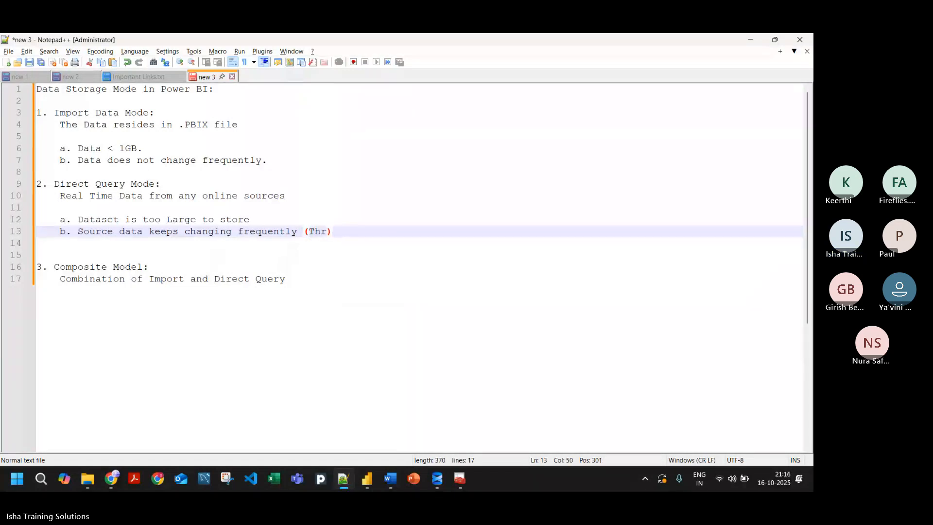
key(BackSpace)
text(e Repo)
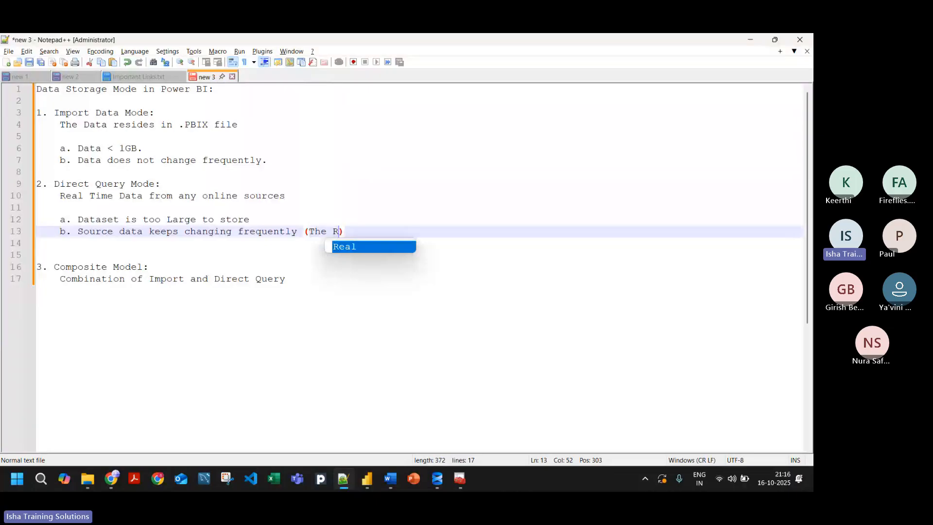
text(rts m)
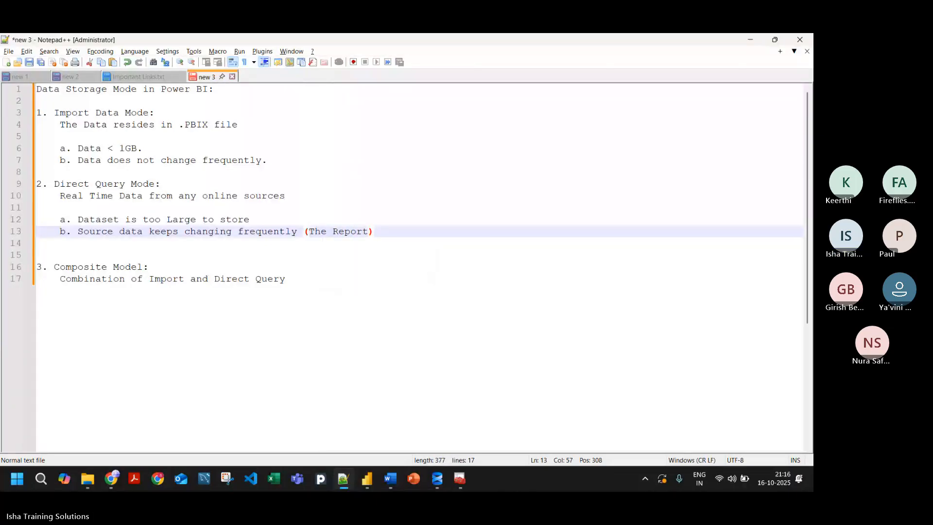
text(ust refl)
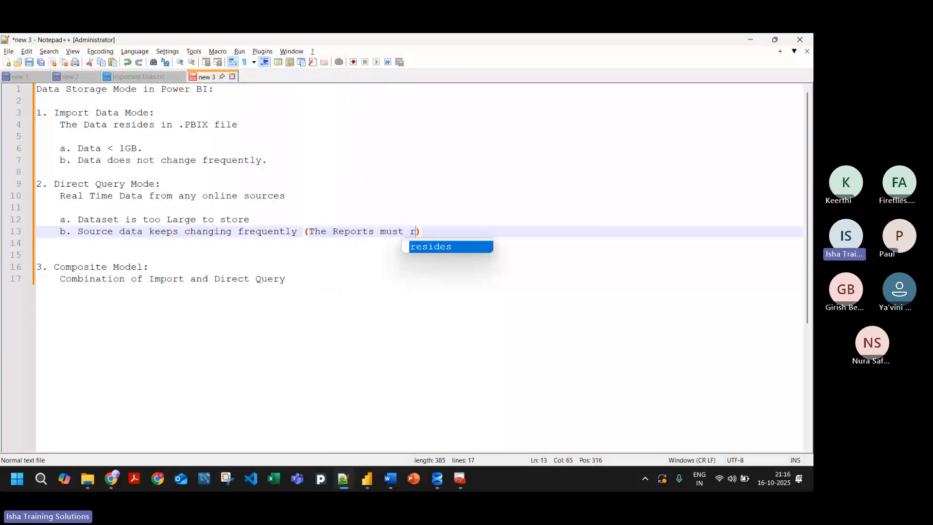
text(ec)
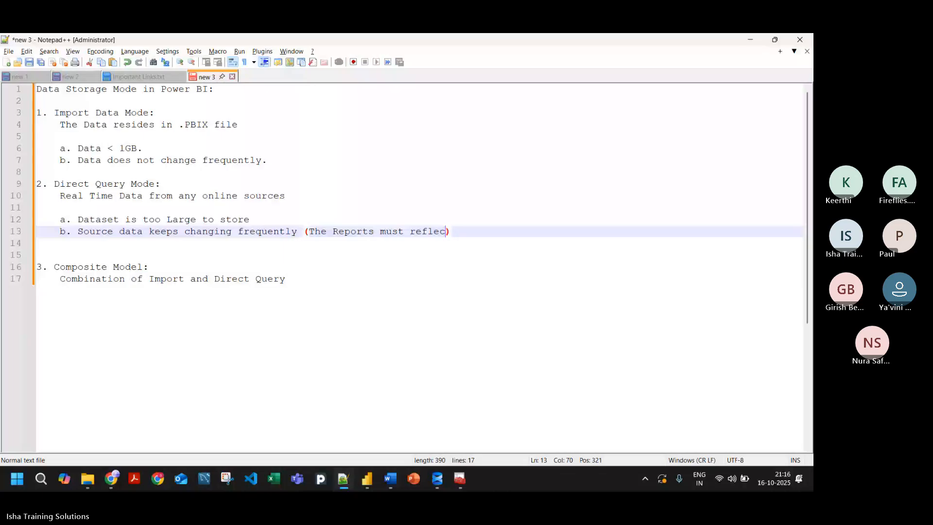
text(t the te)
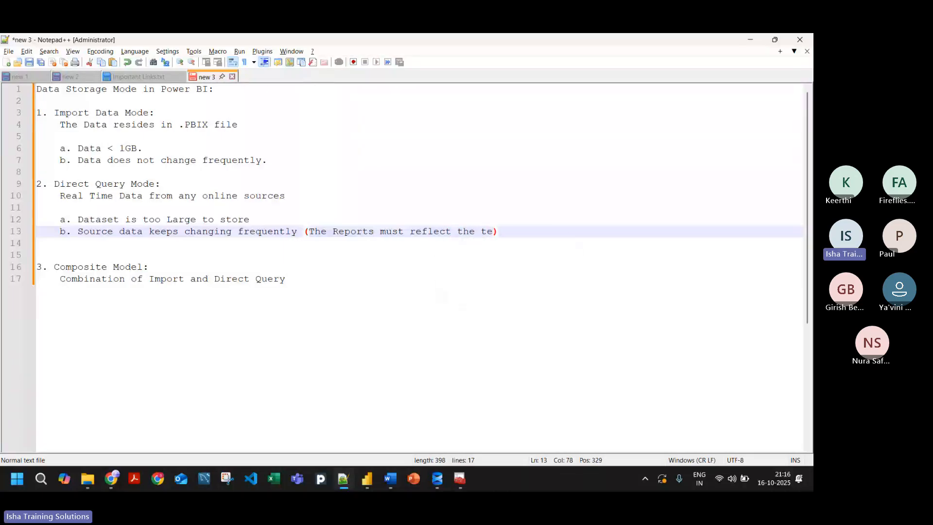
key(BackSpace)
key(BackSpace)
text(leatest change)
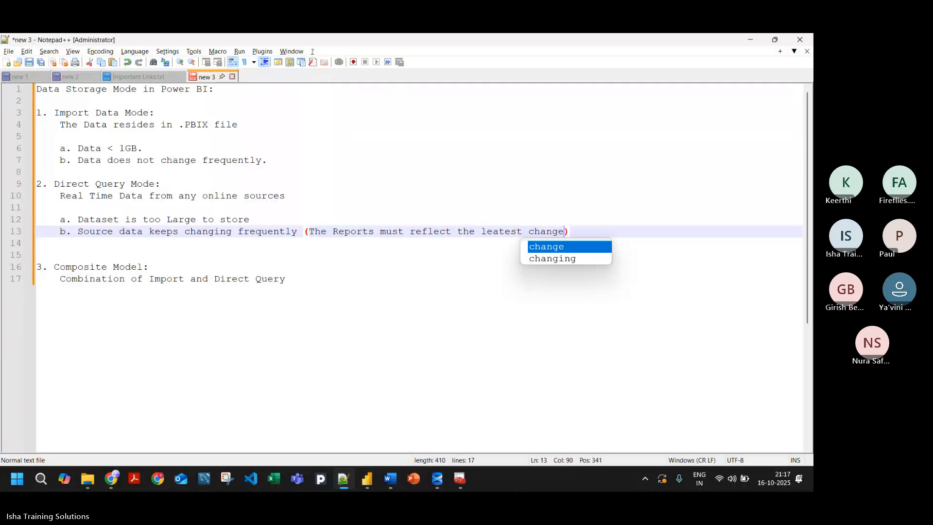
text(s)
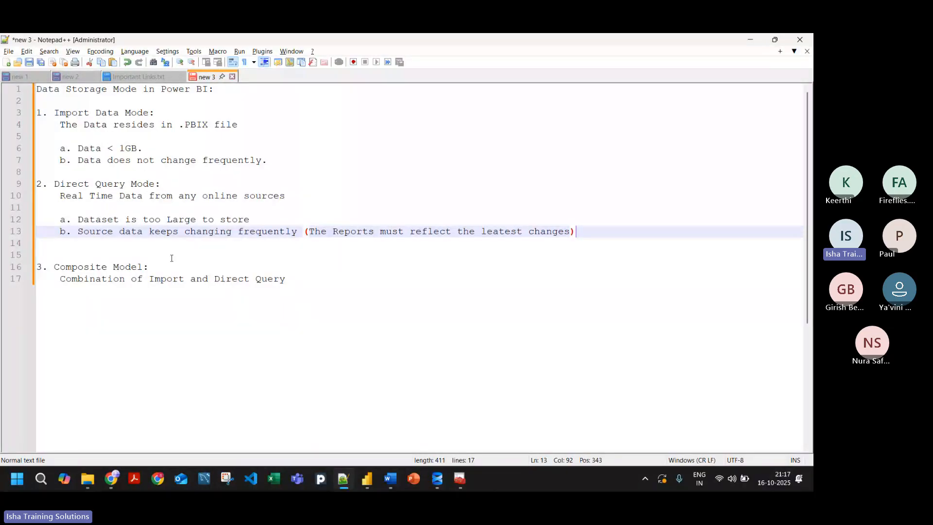
Step: Insert two new lines below the Composite Model description, keeping the indentation
click(295, 280)
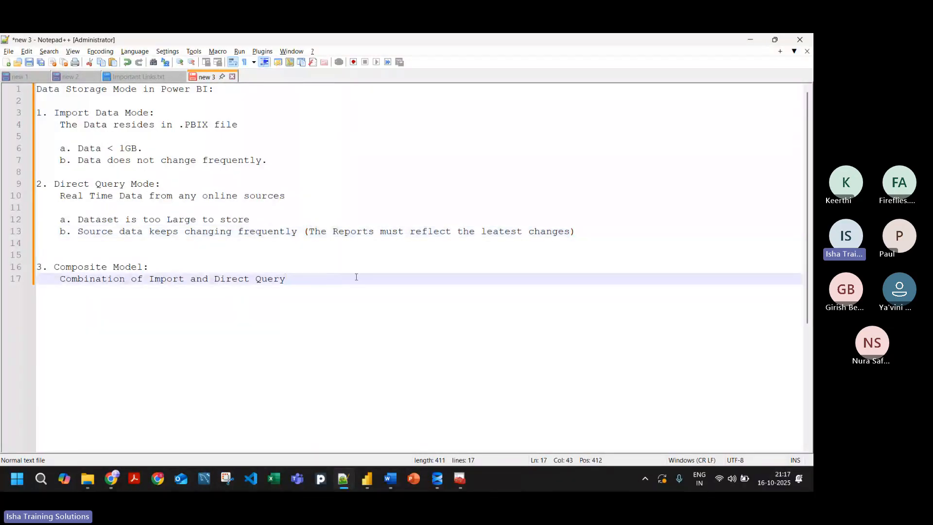
key(Return)
key(Return)
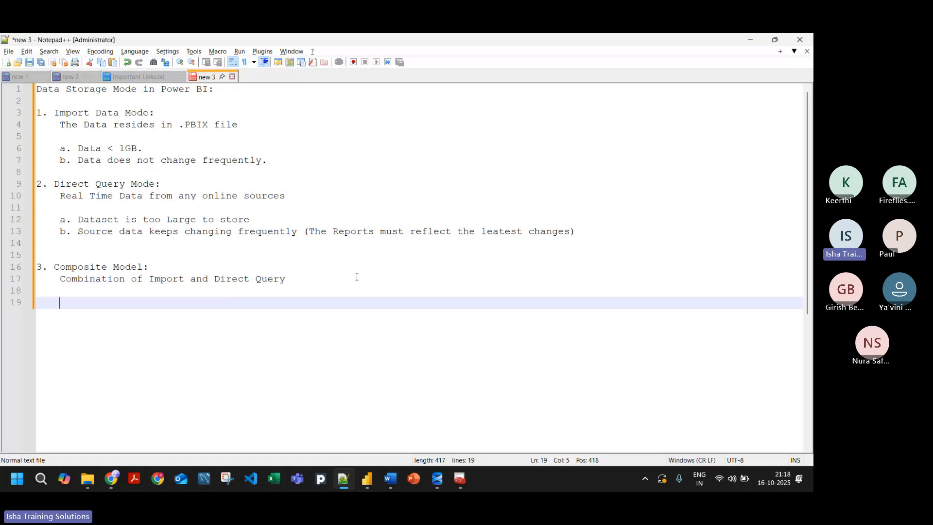
Step: Review the Composite Model definition against the Import Data Mode section and the frequently changing data point under Direct Query Mode
click(168, 265)
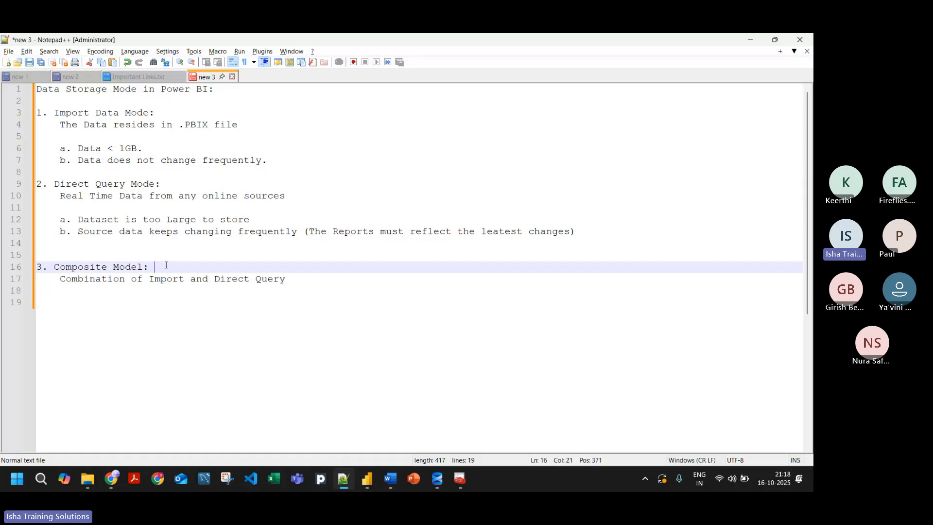
key(shift+Home)
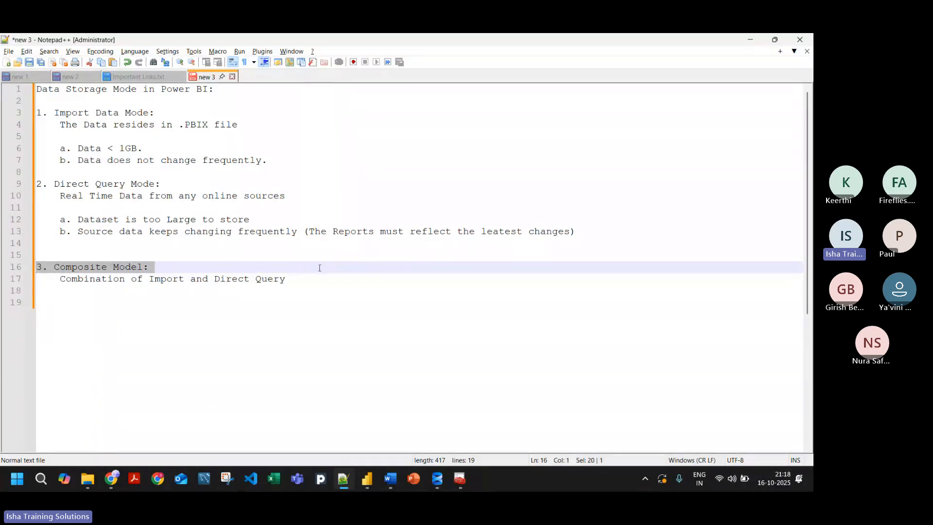
drag(285, 278, 62, 251)
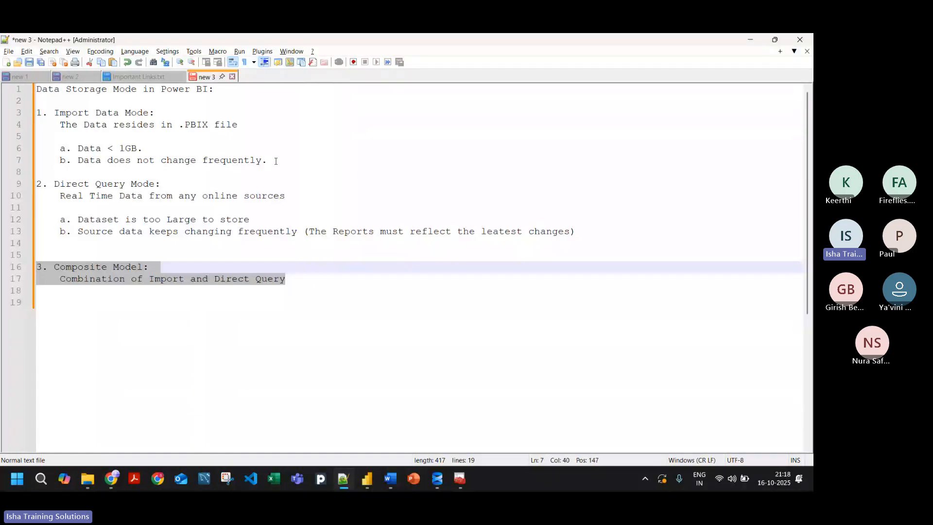
drag(268, 160, 146, 149)
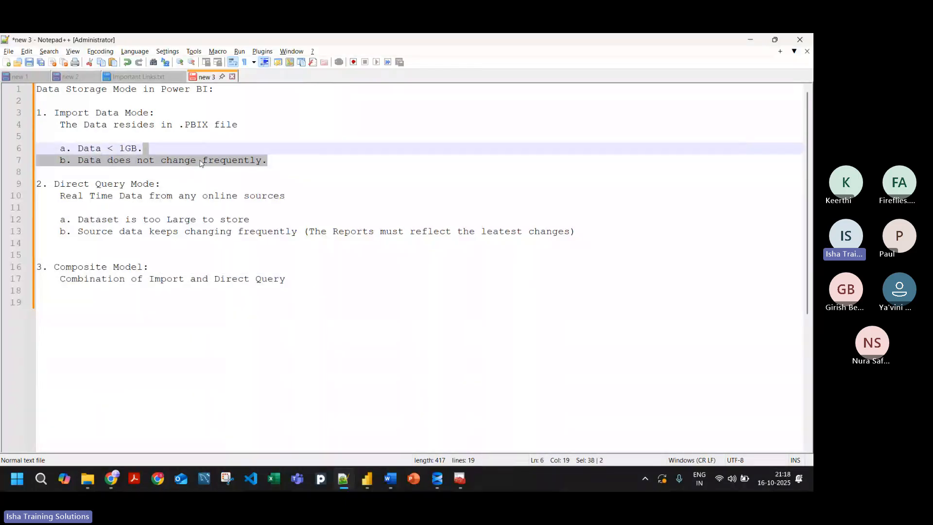
click(302, 161)
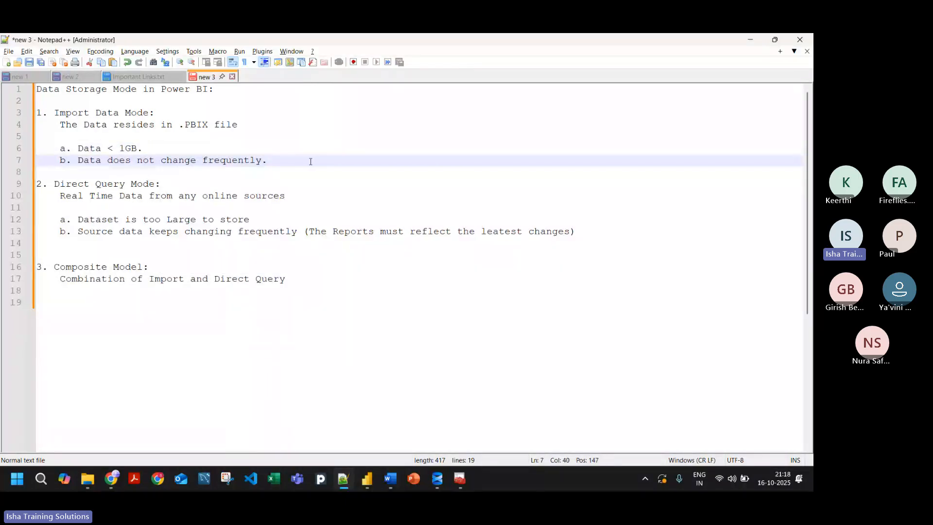
drag(309, 161, 27, 115)
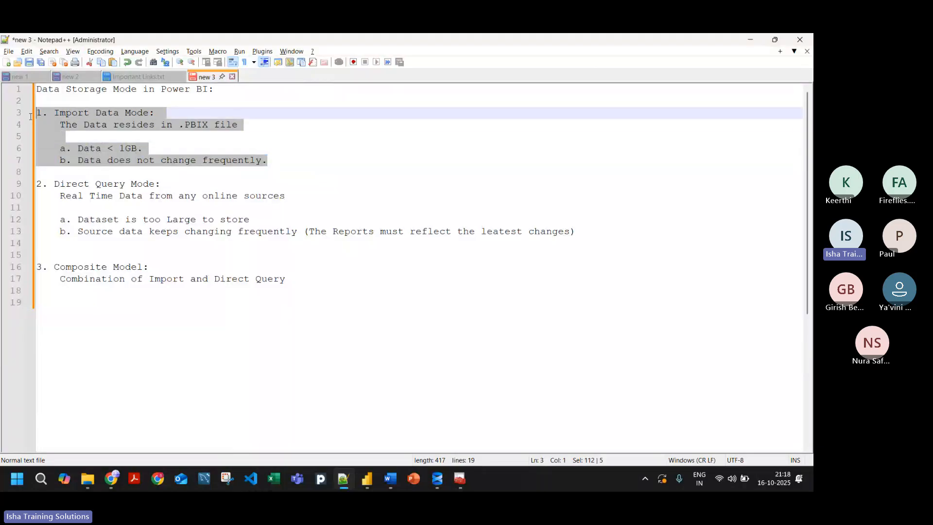
click(286, 156)
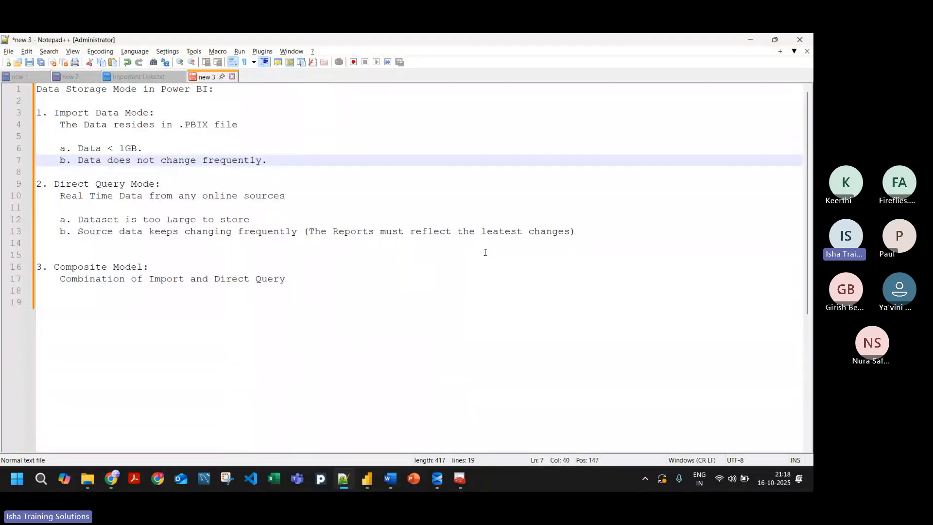
click(595, 235)
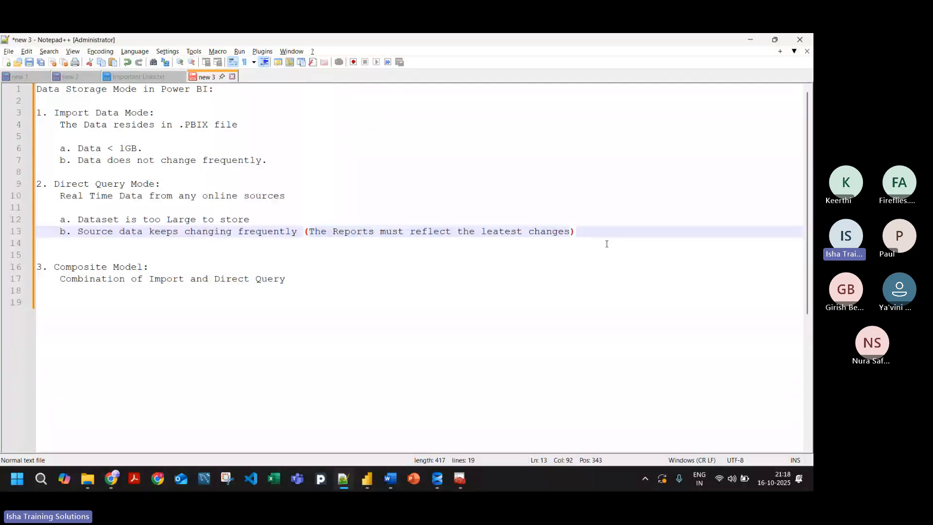
Step: Switch to the Power Query Editor and examine the source file path of the Territory Lookup query
drag(620, 230, 6, 187)
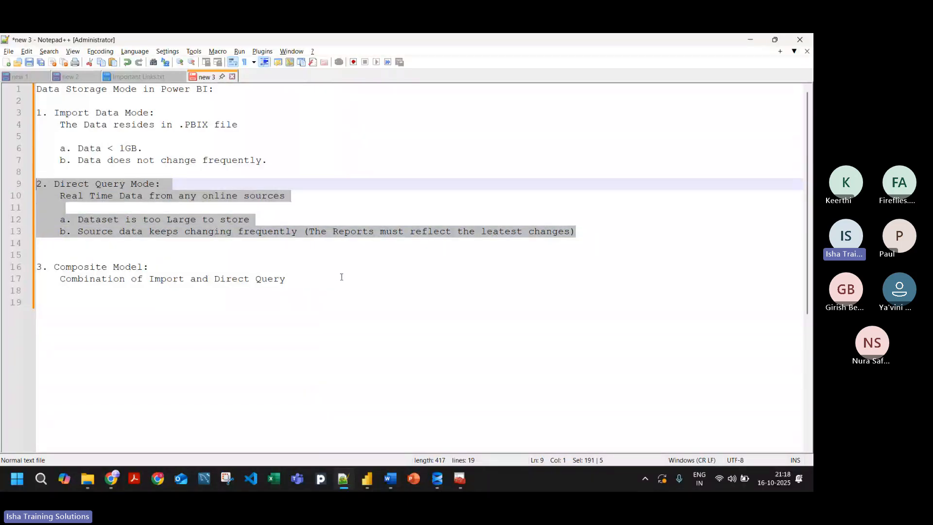
click(278, 306)
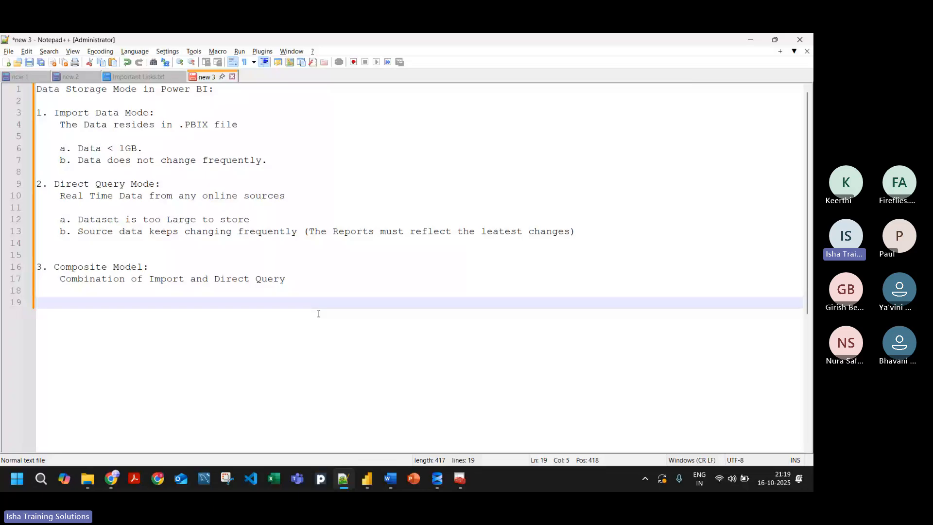
mouse_move(438, 478)
click(443, 438)
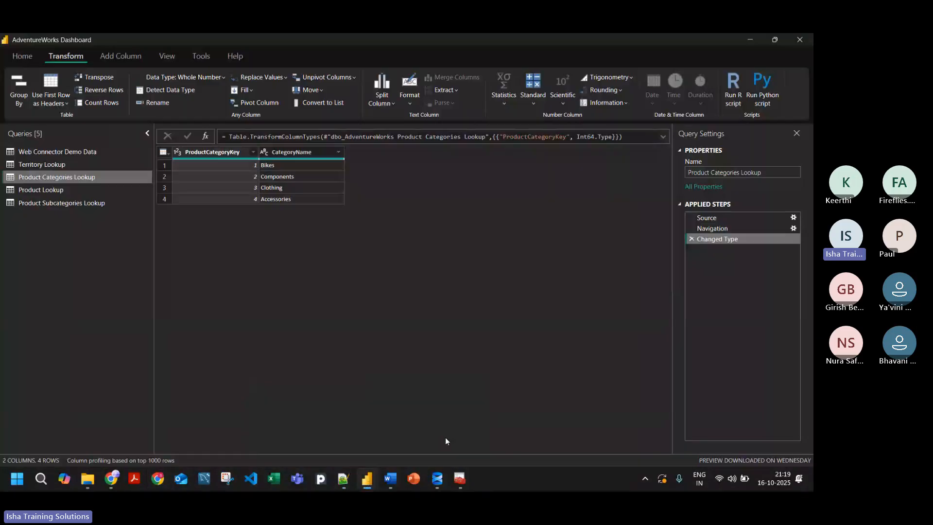
click(62, 165)
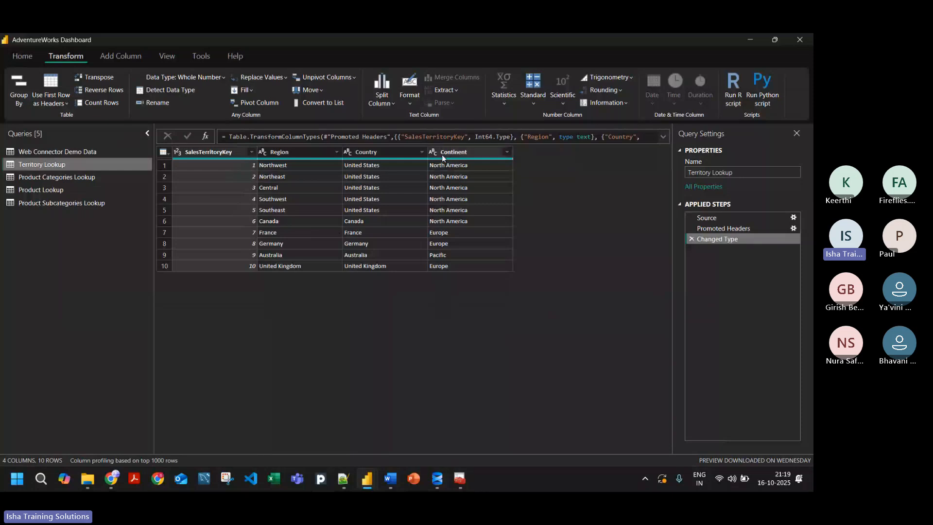
click(710, 218)
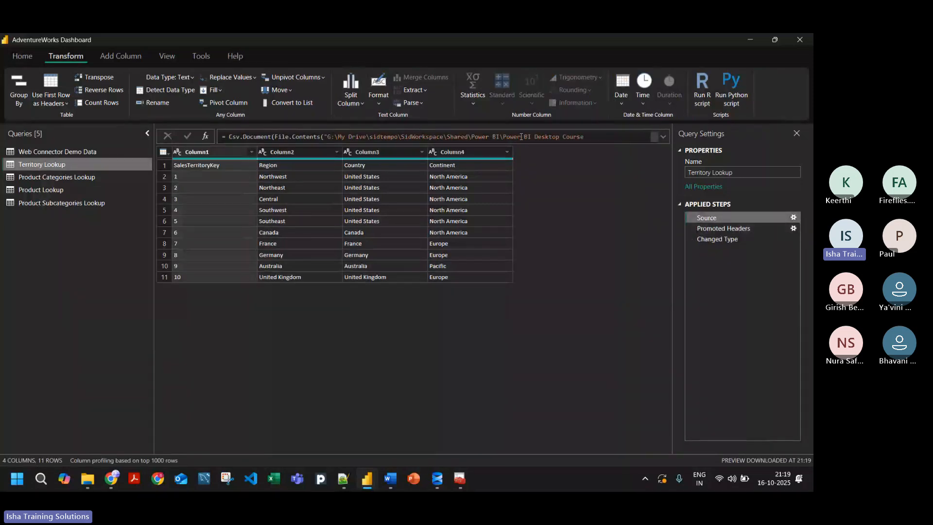
drag(597, 138, 314, 138)
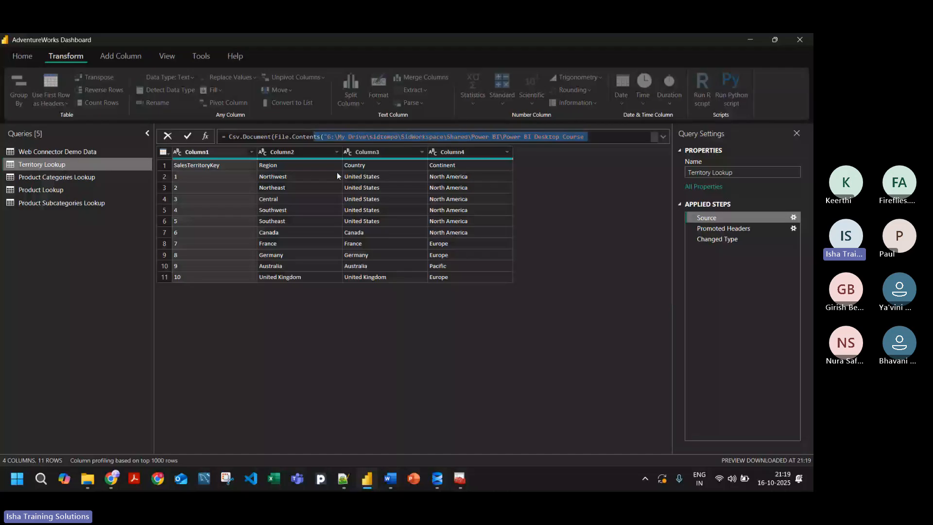
click(553, 285)
Step: Examine the Source step of Product Categories Lookup, and view the Product Lookup and Product Subcategories Lookup queries
click(29, 177)
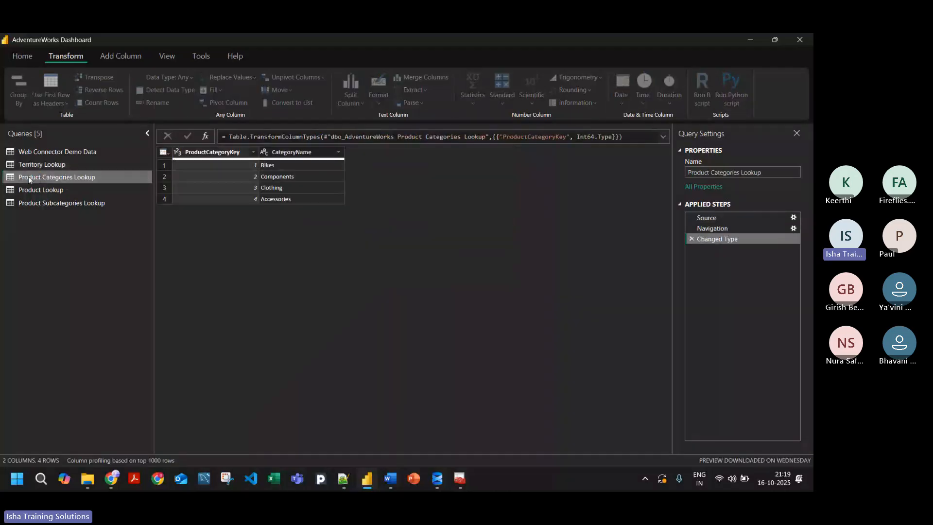
click(711, 214)
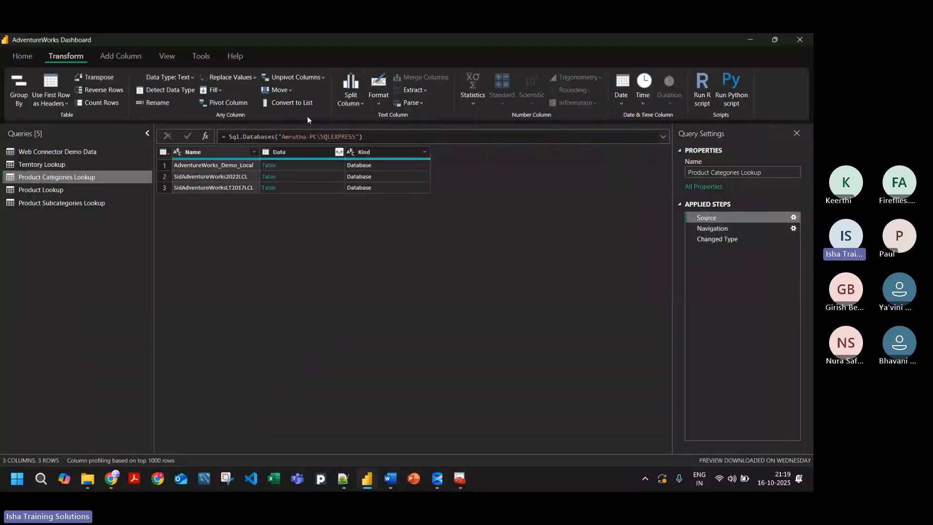
drag(375, 137, 226, 142)
click(362, 258)
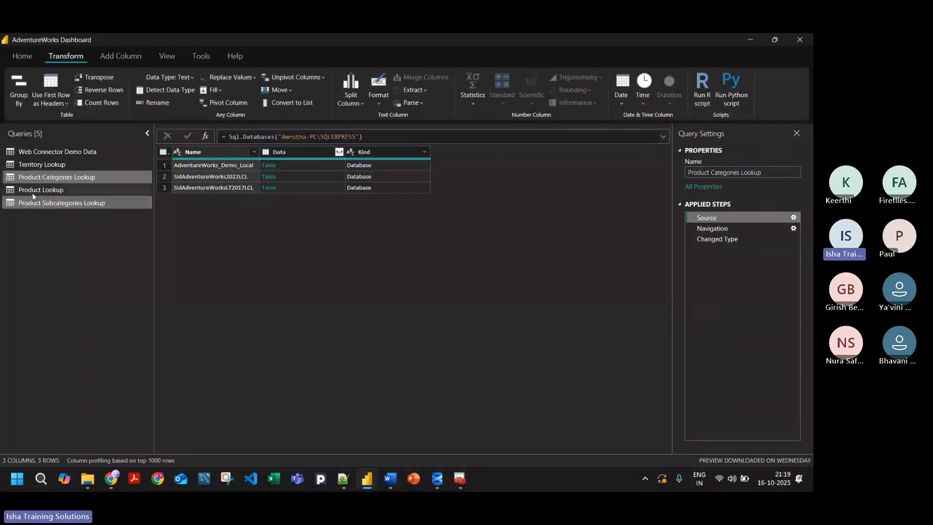
click(39, 190)
click(45, 203)
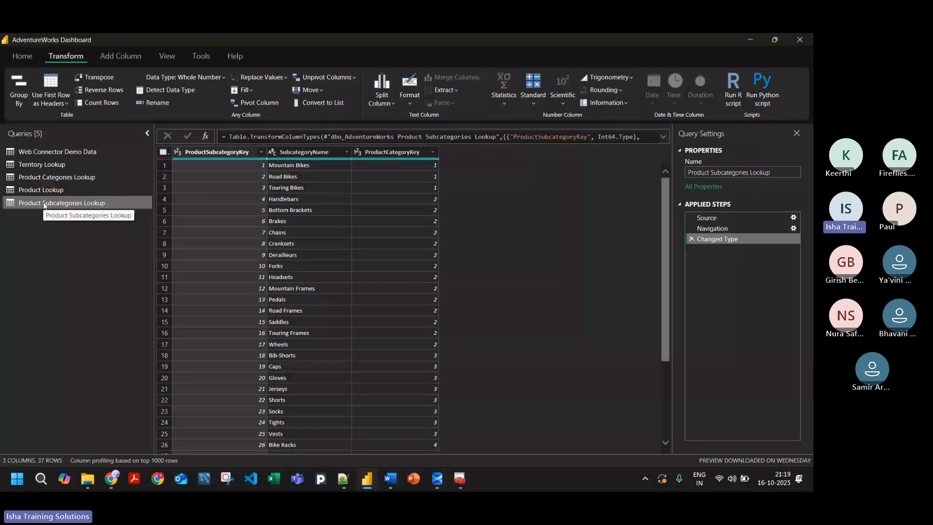
Step: Switch back to Notepad++ and add the heading "4. Live Connection:" two blank lines below the Composite Model description, followed by an indented line
key(alt+Tab)
key(Return)
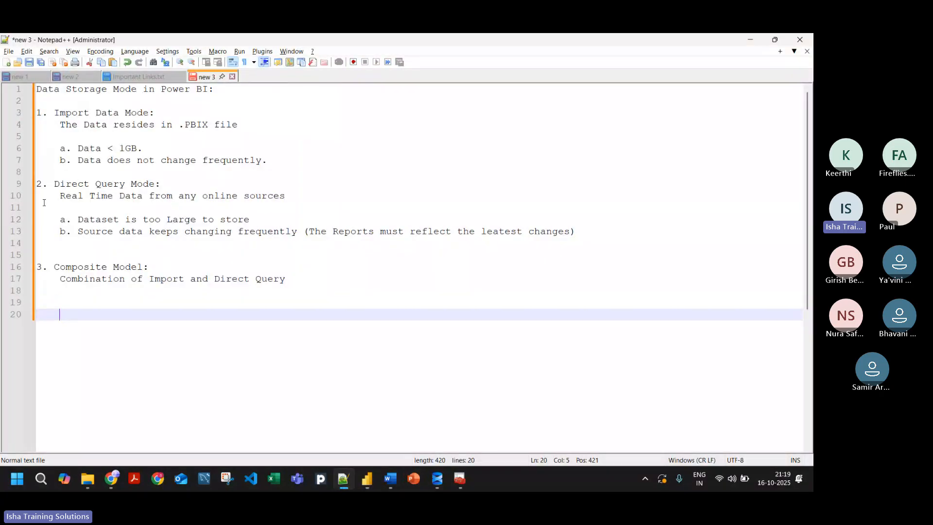
key(Up)
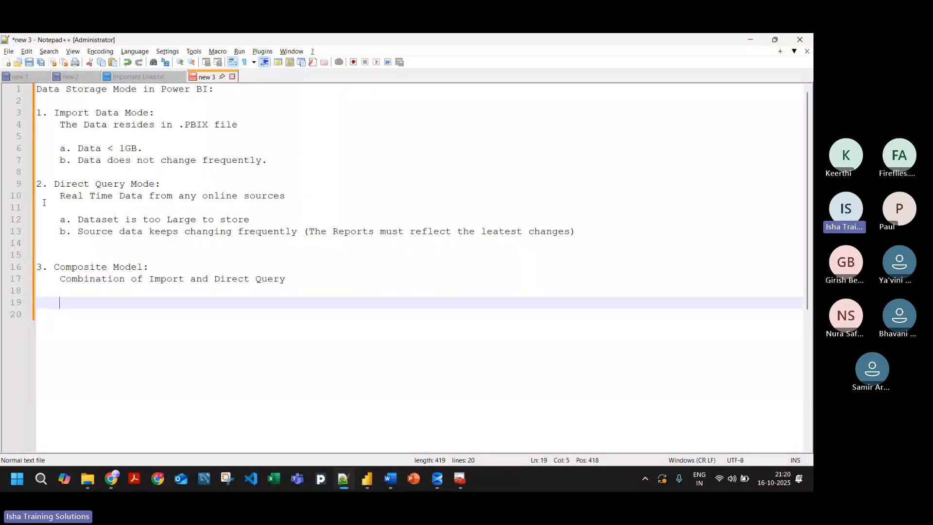
text(4.)
key(Up)
key(Return)
key(Down)
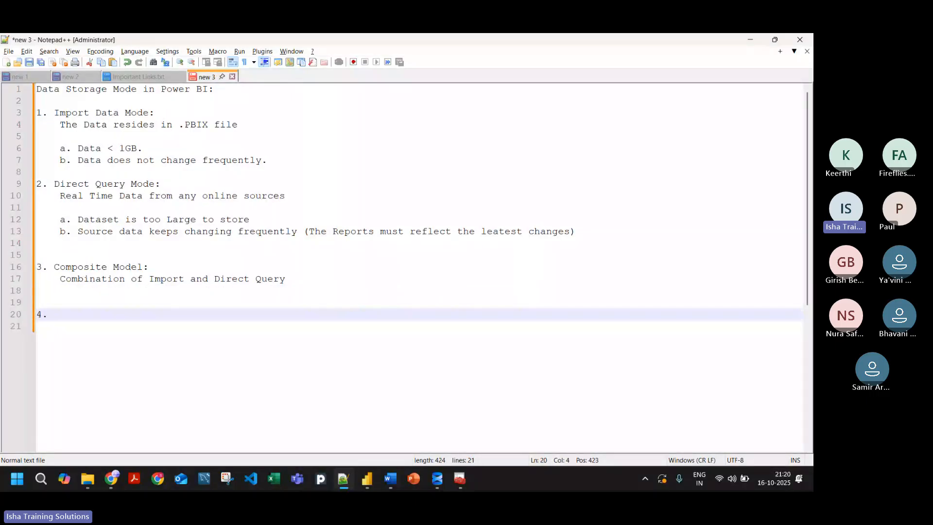
text(Live Connection)
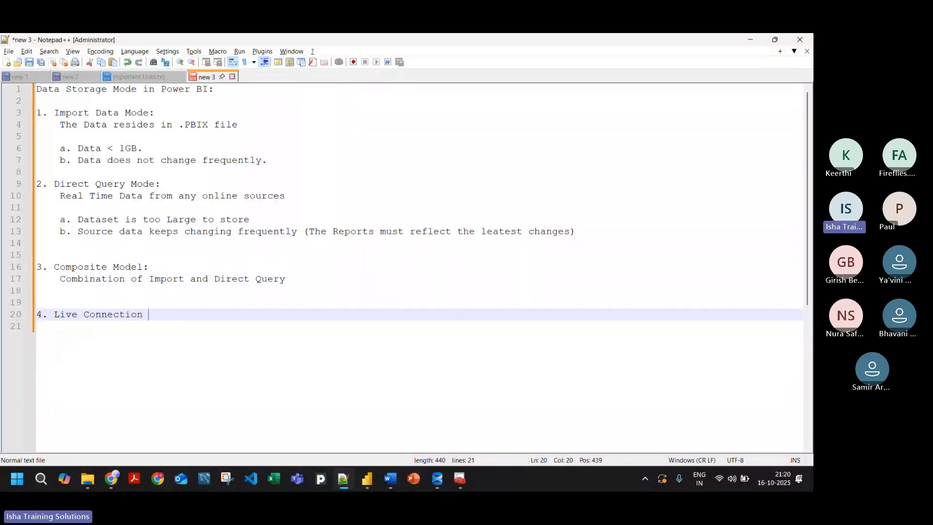
key(BackSpace)
text(:)
key(Return)
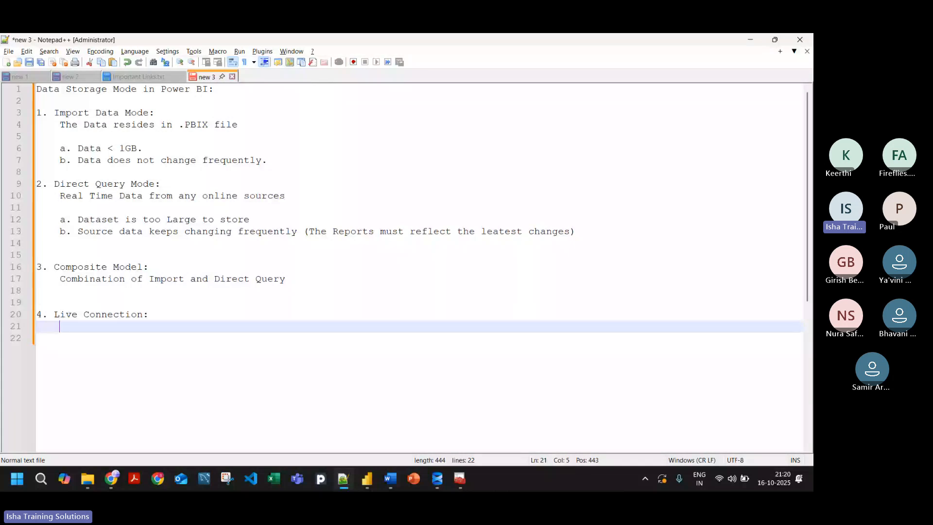
Step: Enter the description "From prebuilt Power Bi Models online" under the Live Connection heading
text(From prebuilt )
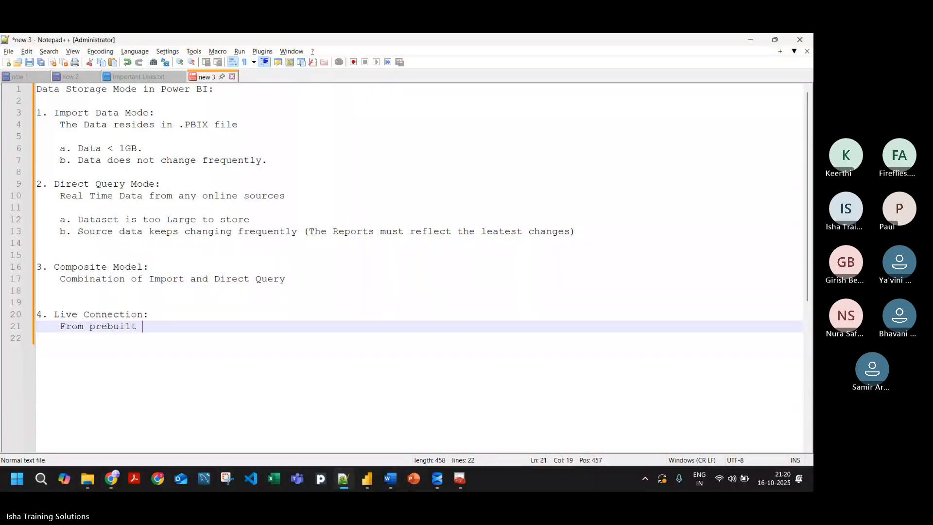
text(Po)
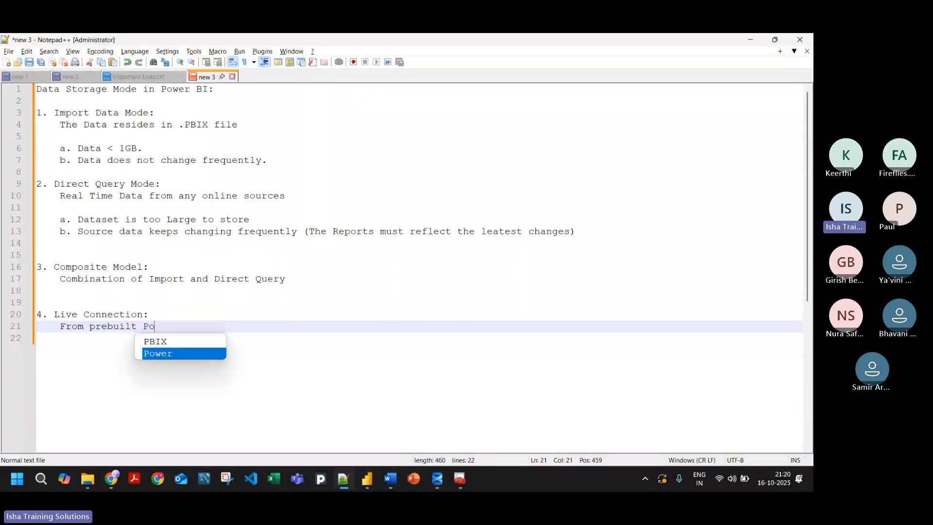
text(wer Bi M)
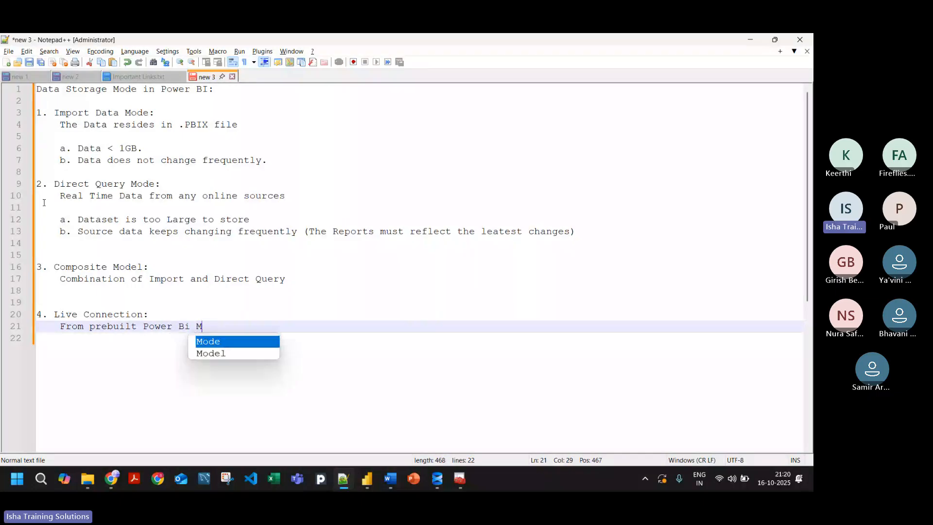
text(odel)
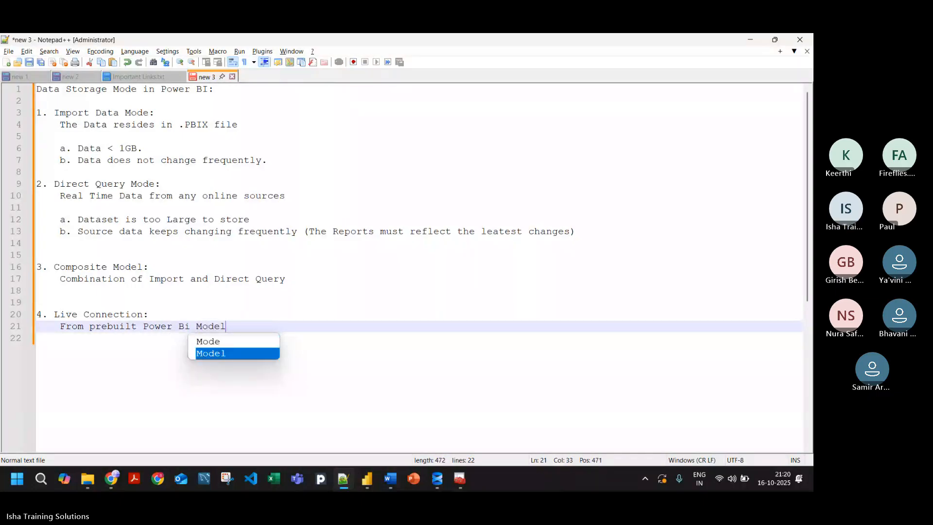
text(s onln)
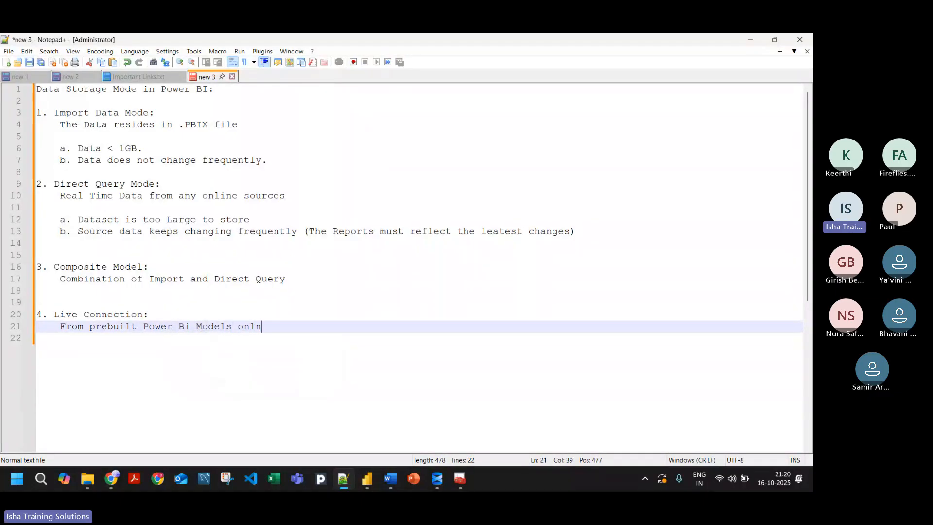
key(BackSpace)
text(ine )
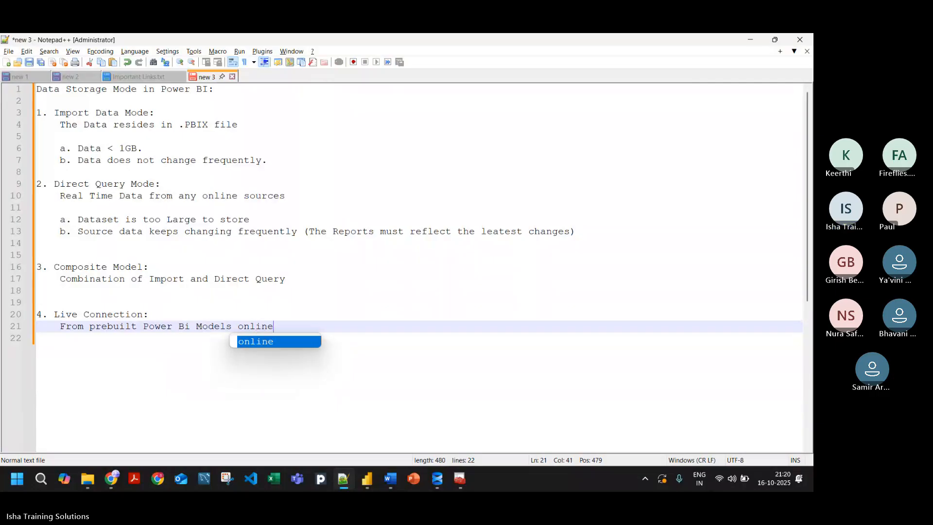
text(())
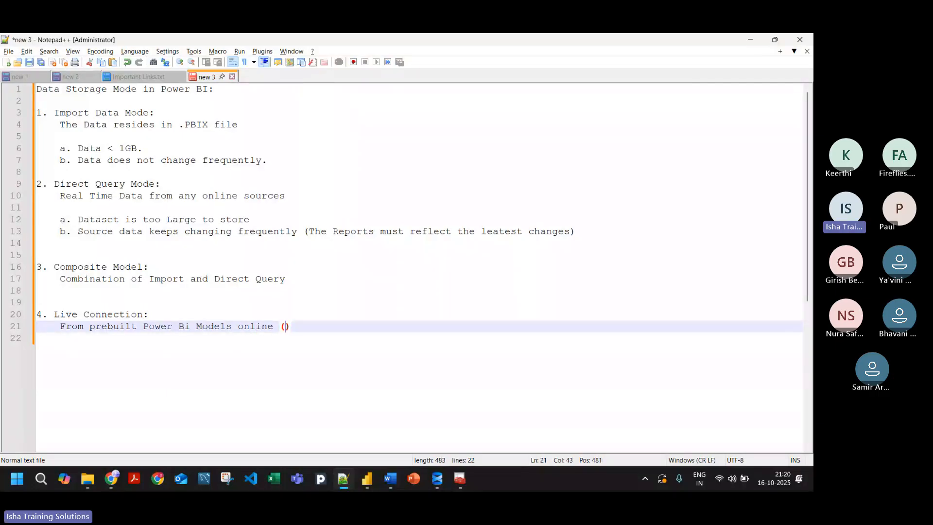
text(Powe)
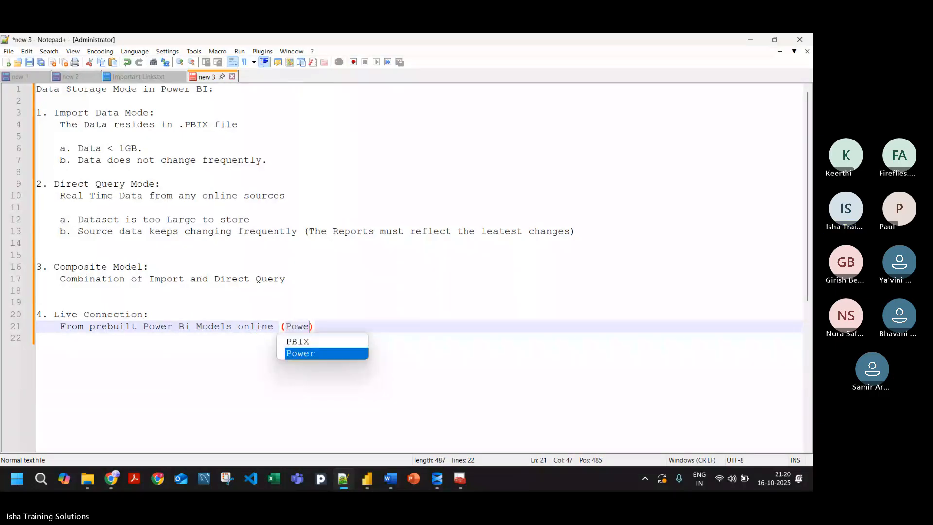
text(r BI Servie)
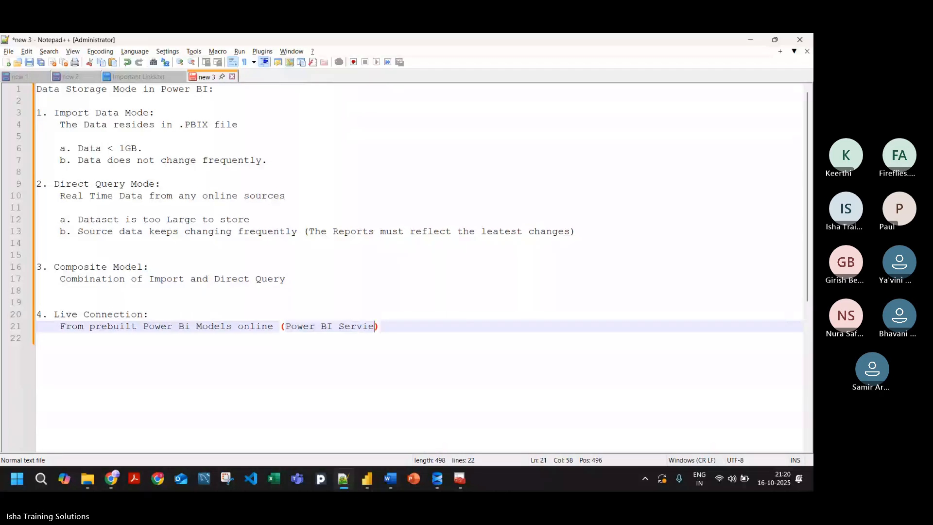
Step: Append the parenthetical "(Power BI Service, Azure Analysis Service. etc.)" to the Live Connection description
key(BackSpace)
text(ce)
text(, A)
text(zure A)
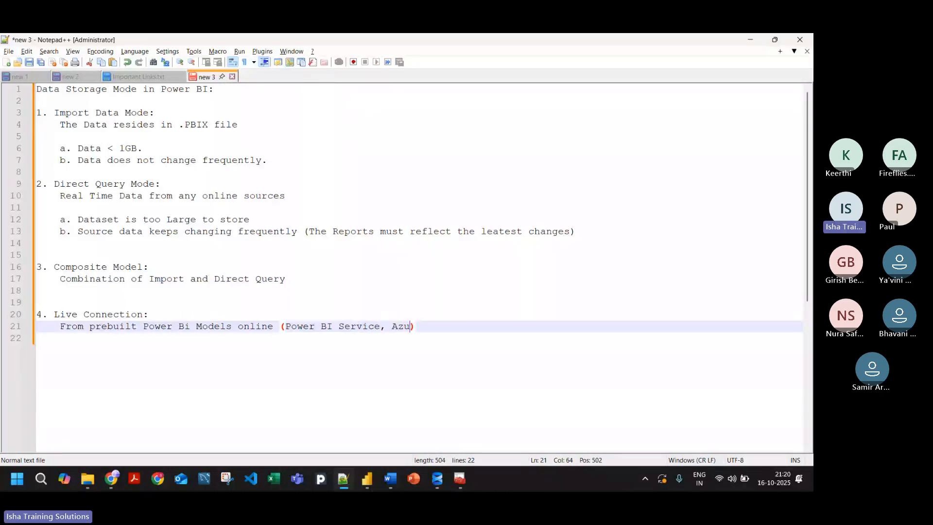
text(nalysis E)
key(BackSpace)
text(Service)
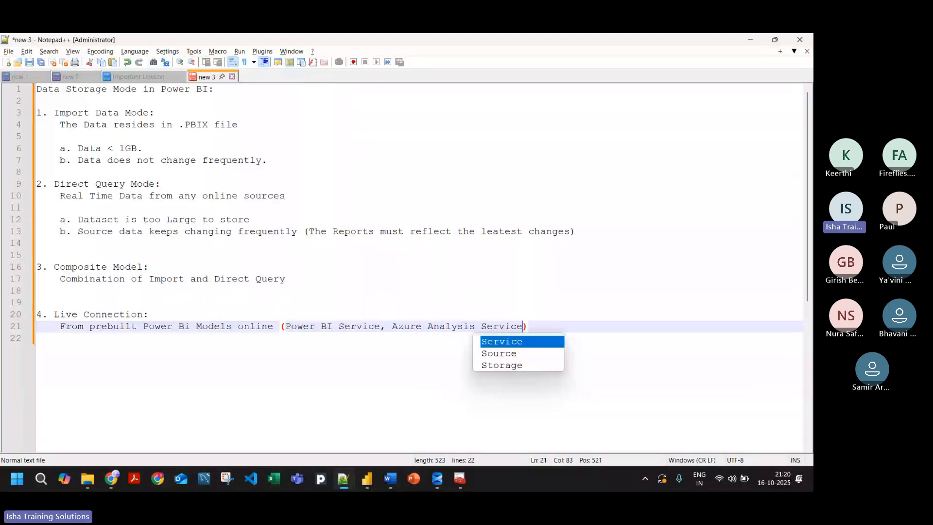
text(. etc.)
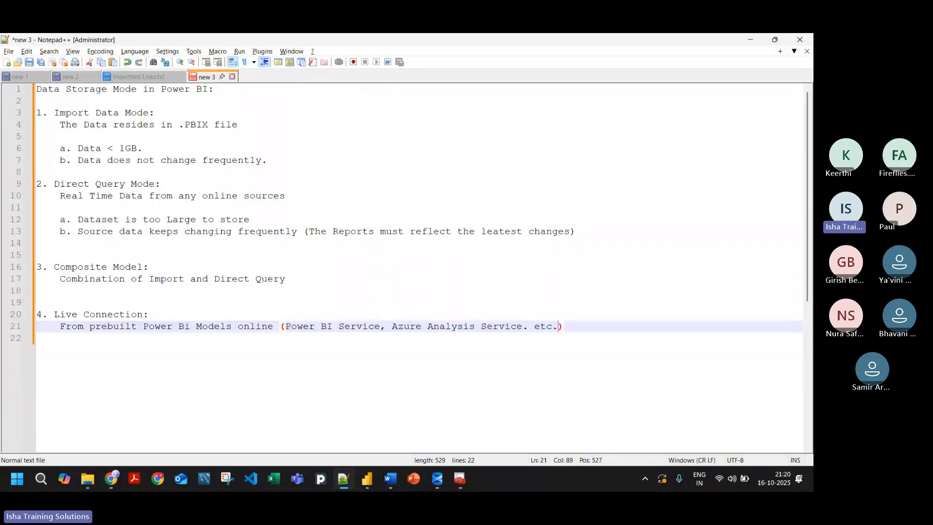
Step: Replace the full stop after "Azure Analysis Service" with a comma in the Live Connection description
key(Left)
key(Left)
key(Left)
key(Left)
key(Left)
key(BackSpace)
text(,)
Step: Review the Live Connection section against the three modes above it, focusing on the Import Data Mode criteria
drag(617, 335, 408, 304)
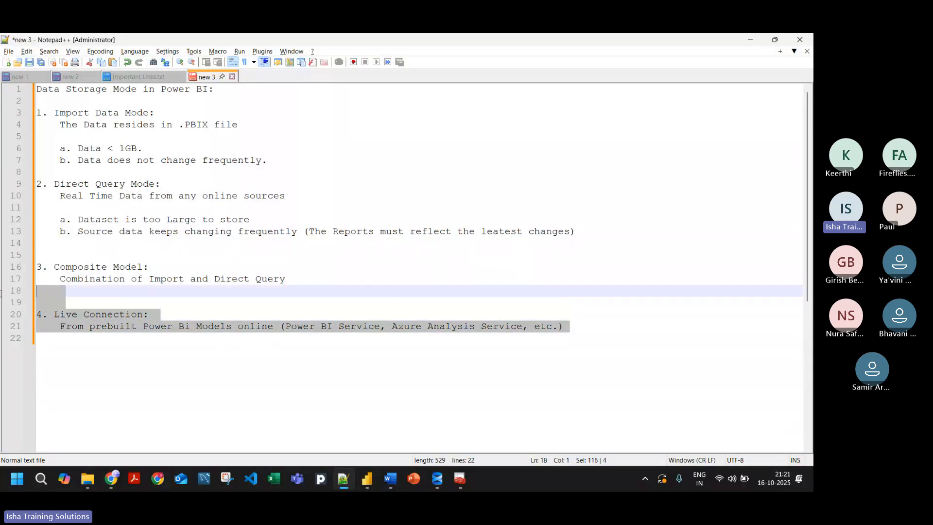
click(423, 301)
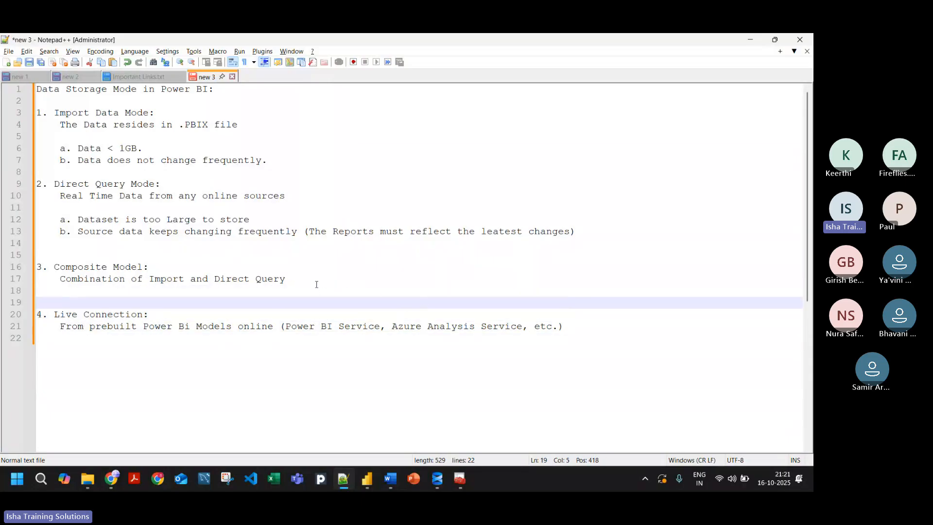
drag(320, 282, 18, 110)
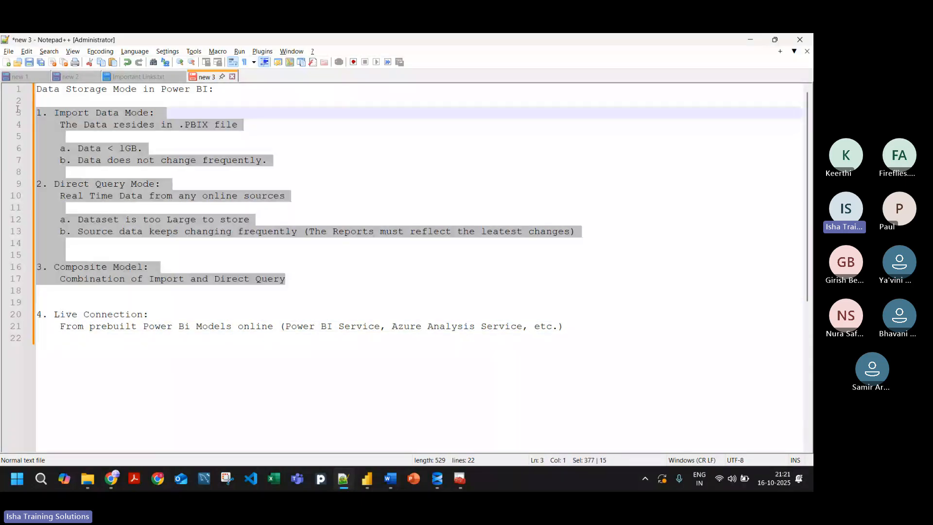
click(311, 195)
drag(275, 160, 30, 113)
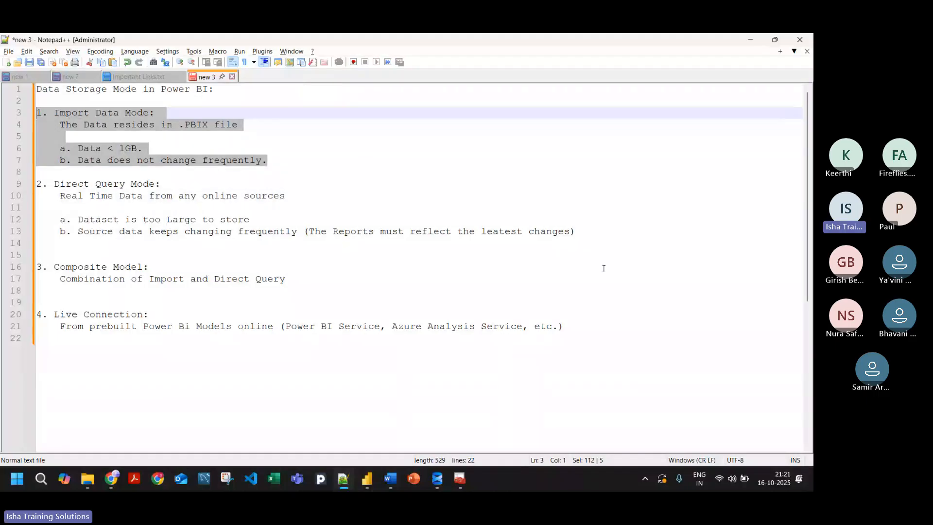
click(540, 367)
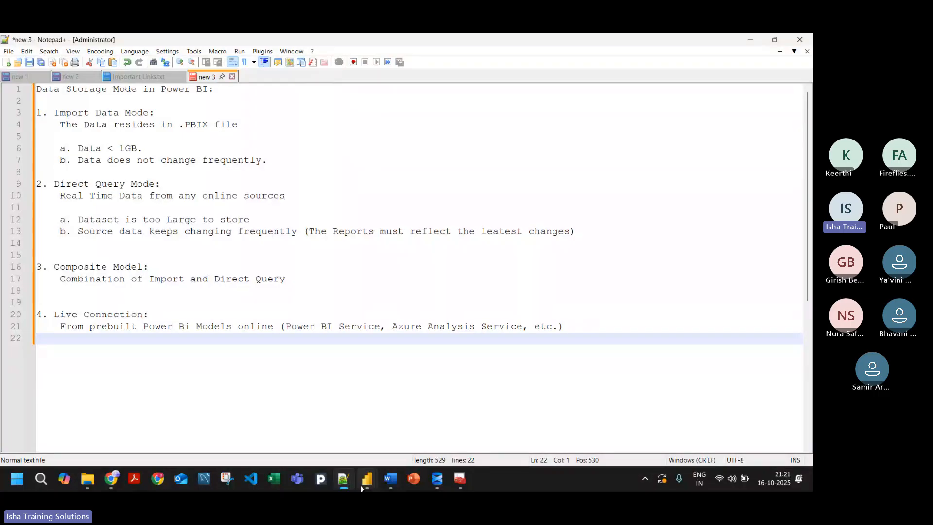
Step: Switch to the AdventureWorks Dashboard Power Query Editor and close it to return to the Power BI report view
mouse_move(361, 485)
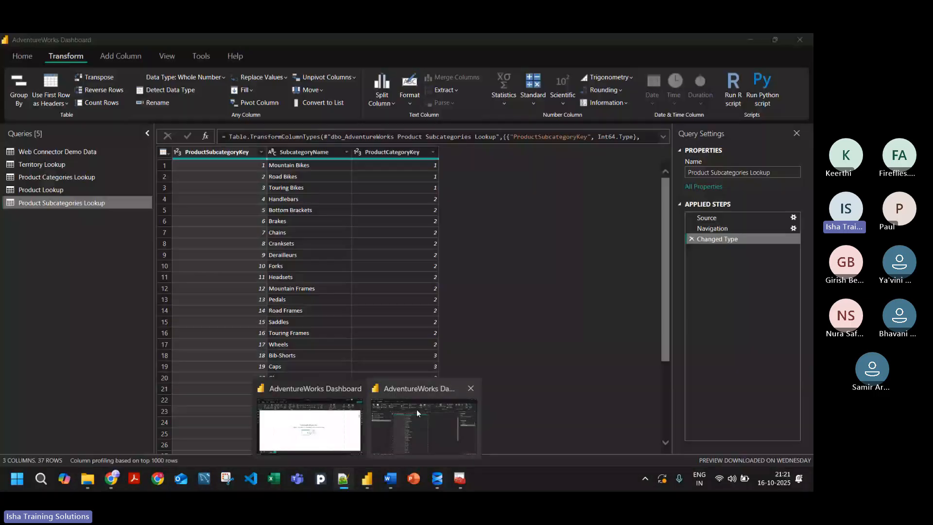
click(416, 413)
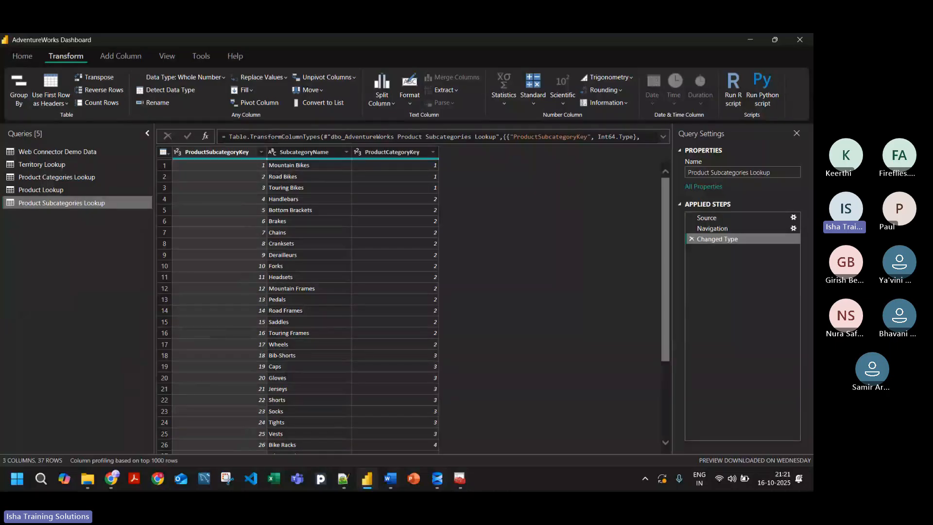
click(800, 40)
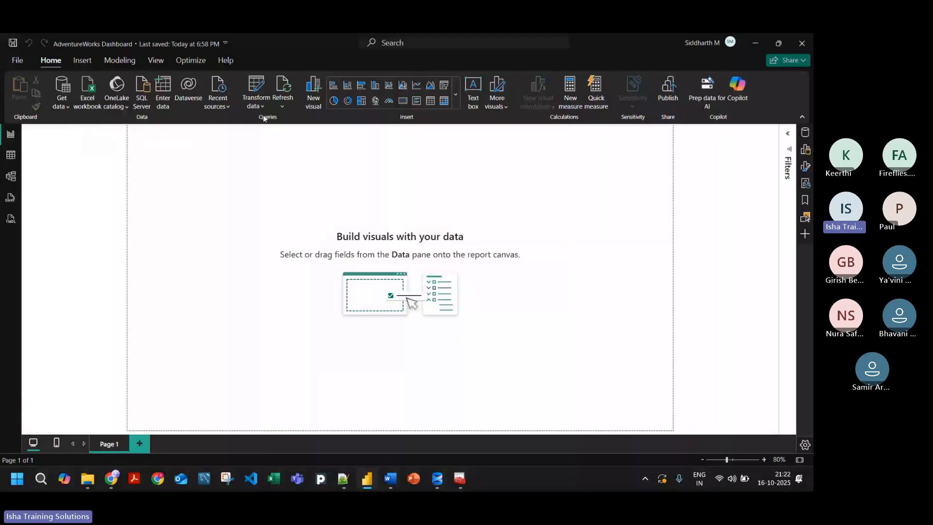
Step: Look over the table and model views of the report, and reopen the queries in the Power Query Editor
click(10, 155)
click(10, 181)
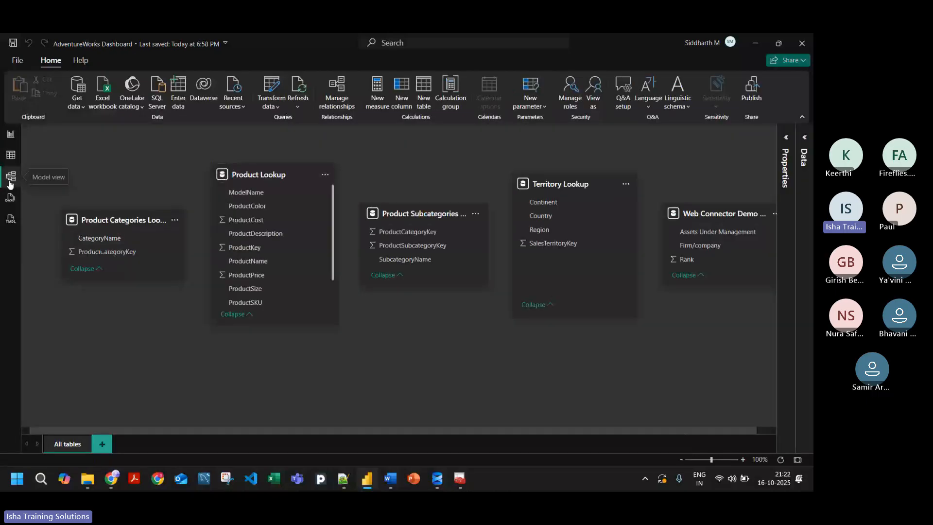
click(3, 135)
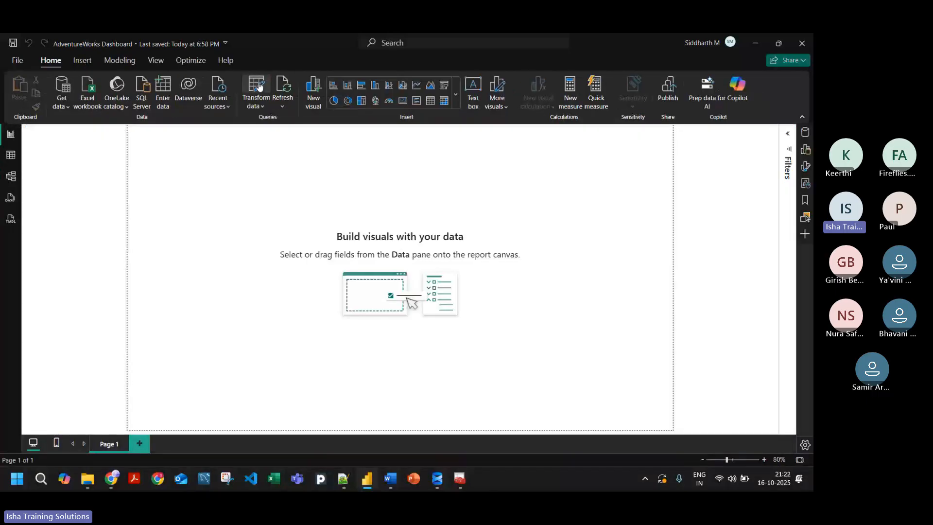
click(255, 88)
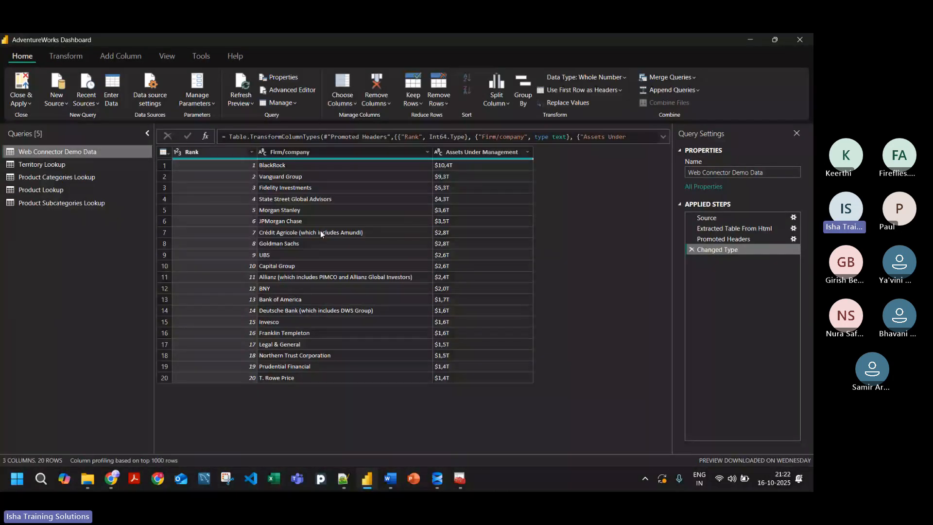
Step: Move the Web Connector Demo Data query into a new query group named Unused and collapse that group
click(45, 165)
right_click(47, 154)
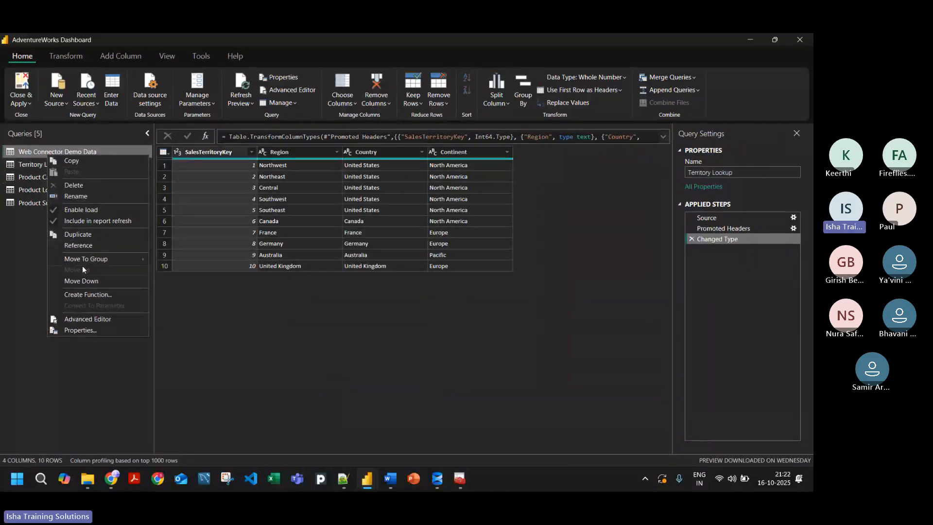
mouse_move(114, 258)
click(165, 259)
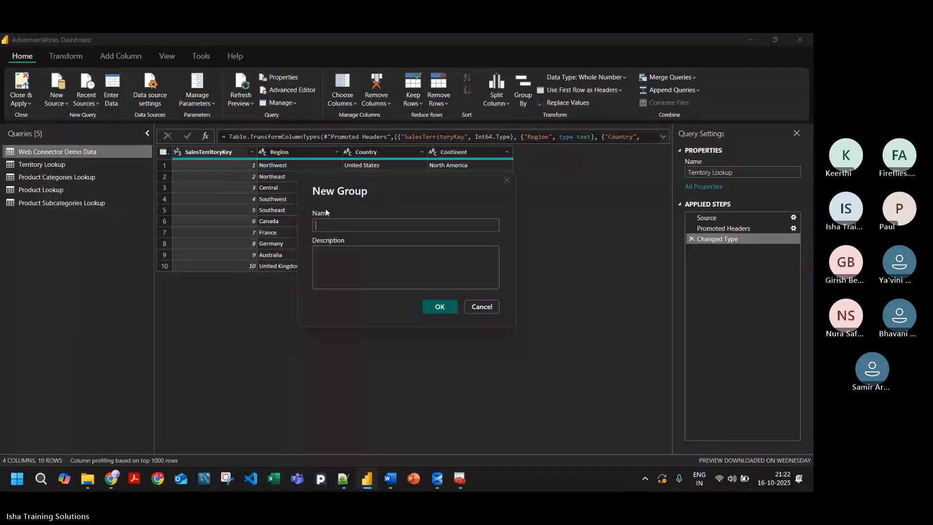
text(N)
key(BackSpace)
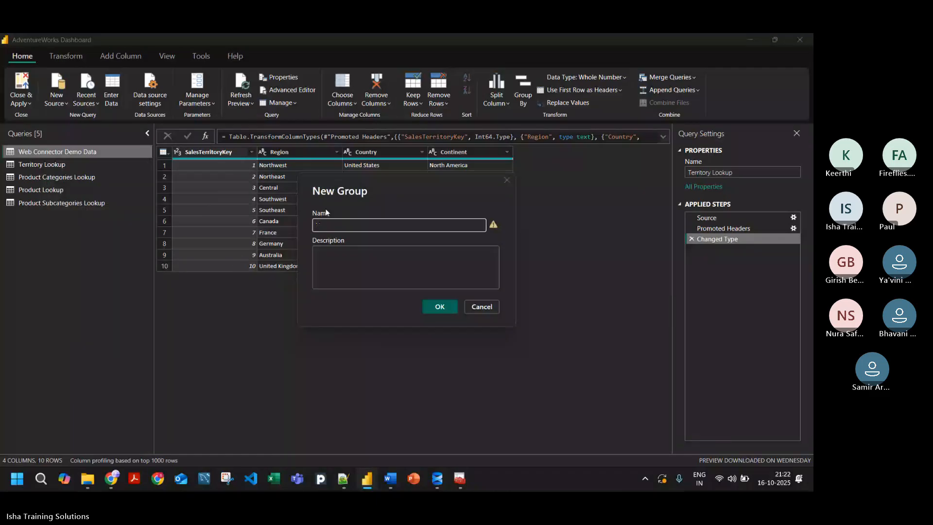
text(Unused)
key(BackSpace)
click(440, 307)
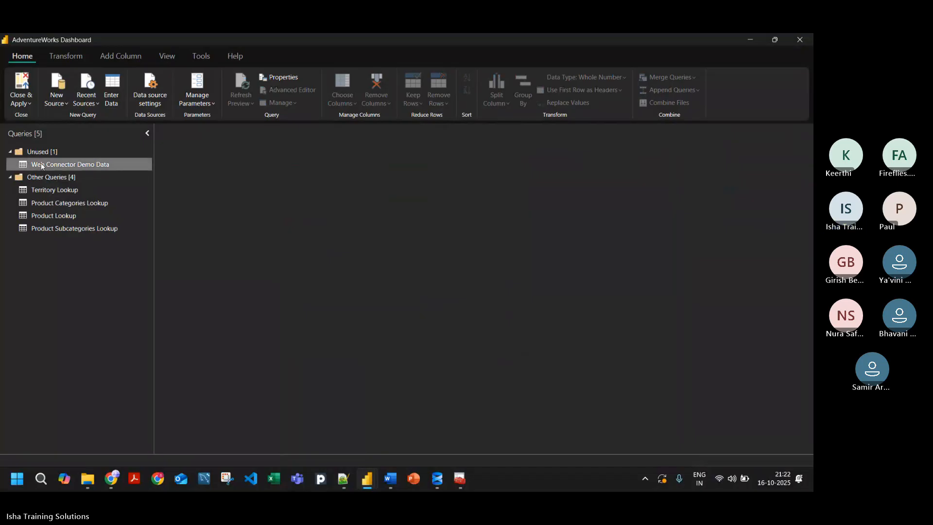
click(9, 152)
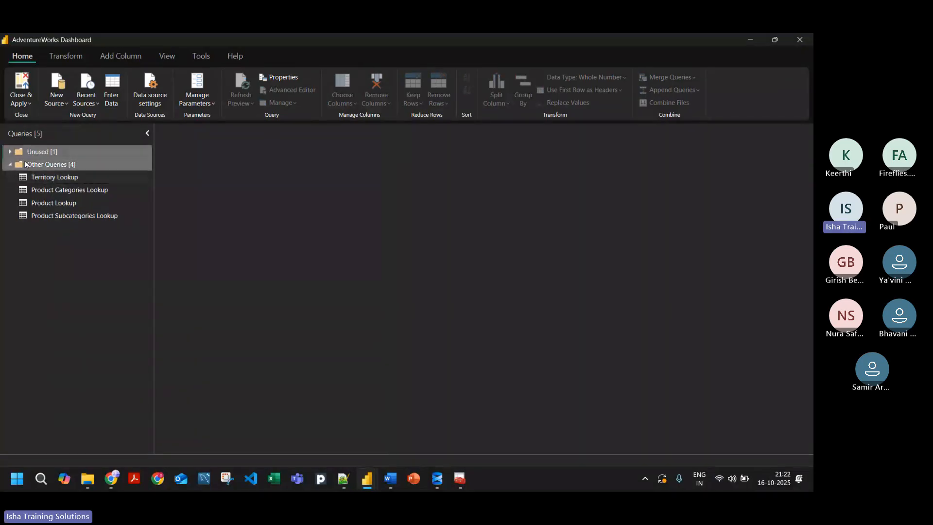
click(52, 177)
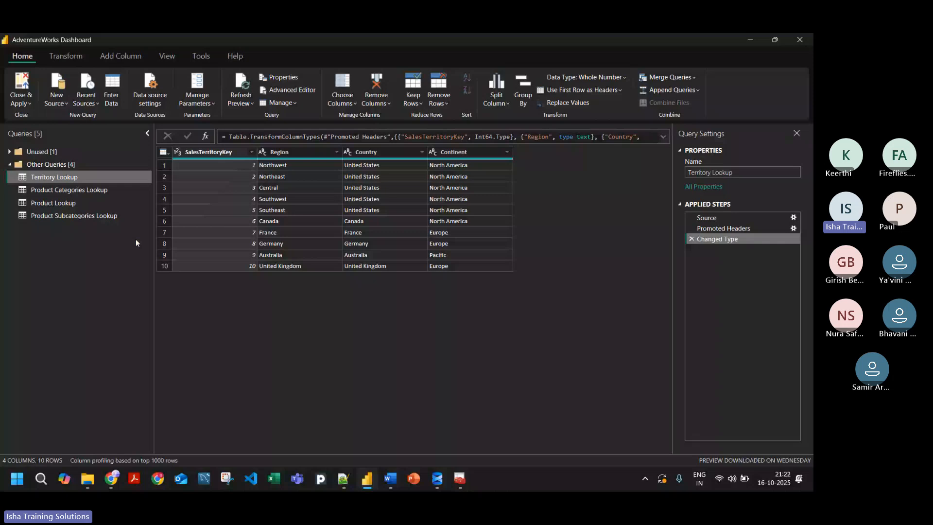
Step: Disable loading of the Web Connector Demo Data query in the Unused group into the report
click(15, 154)
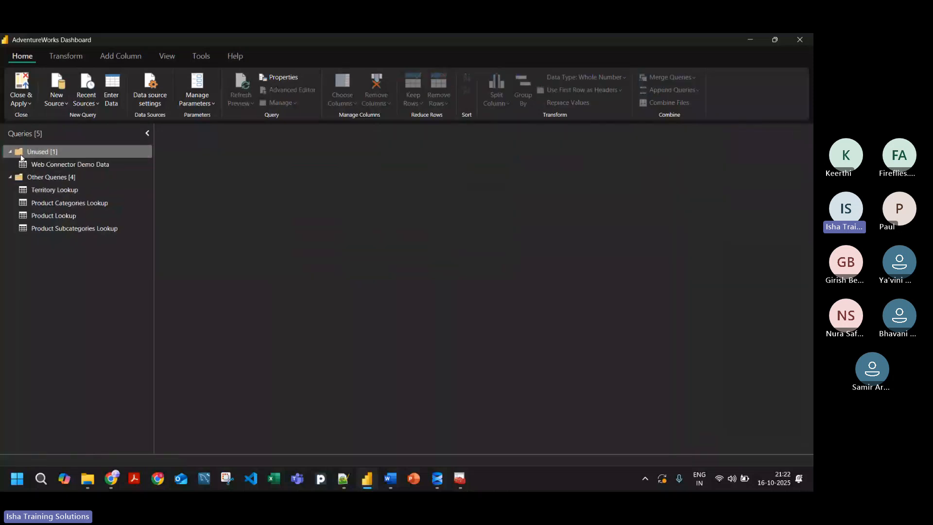
click(43, 164)
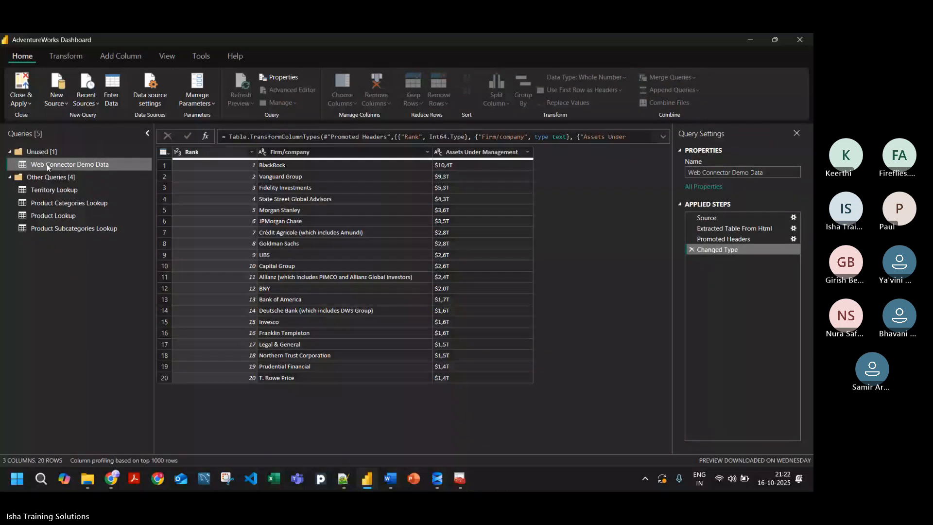
right_click(45, 164)
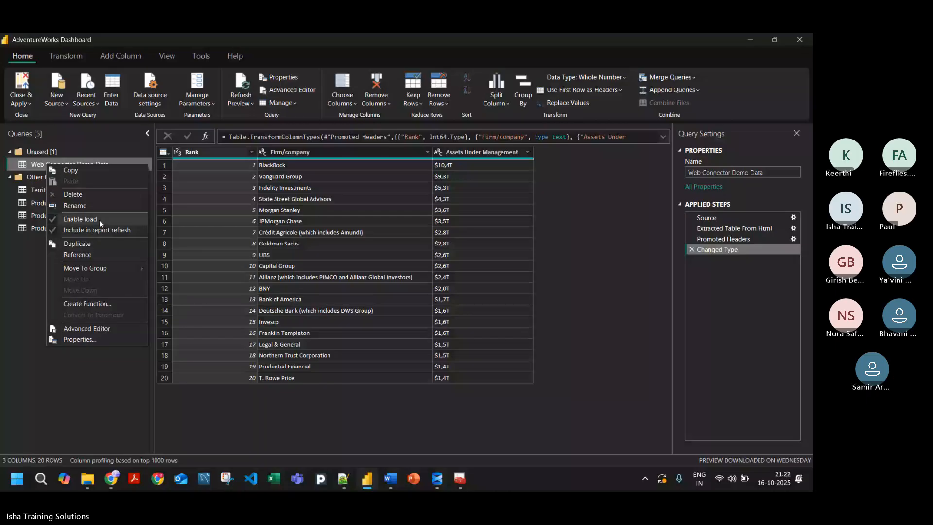
right_click(38, 163)
click(77, 219)
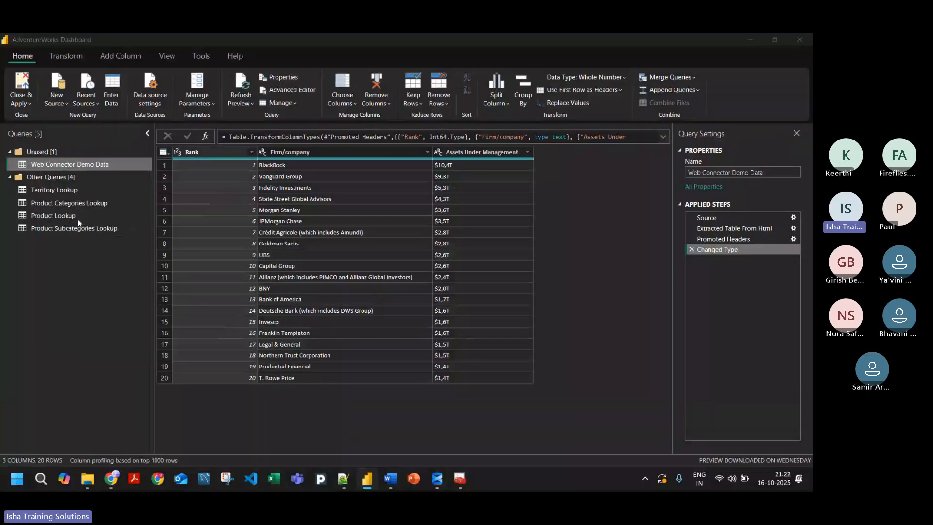
click(494, 274)
Step: Check the Enable load setting of the Web Connector Demo Data query and collapse the Unused group
click(10, 151)
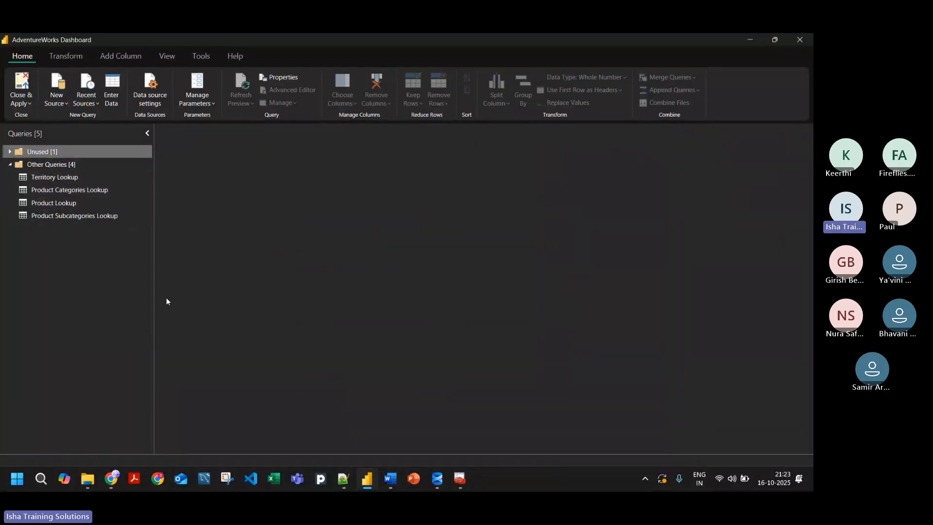
click(9, 151)
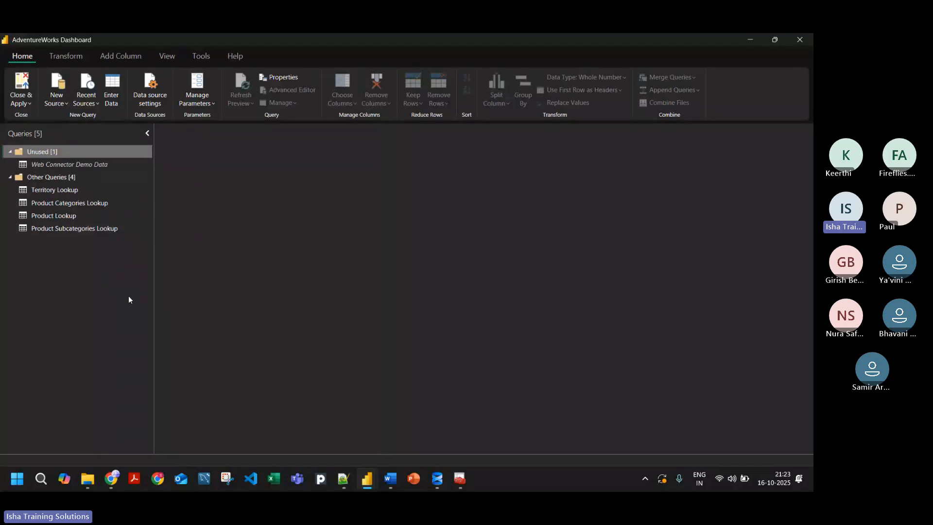
right_click(41, 167)
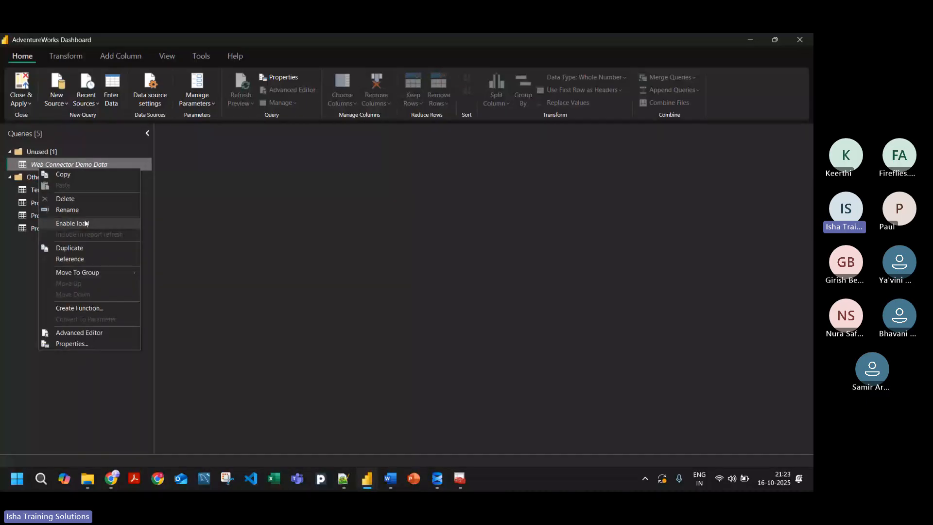
click(52, 368)
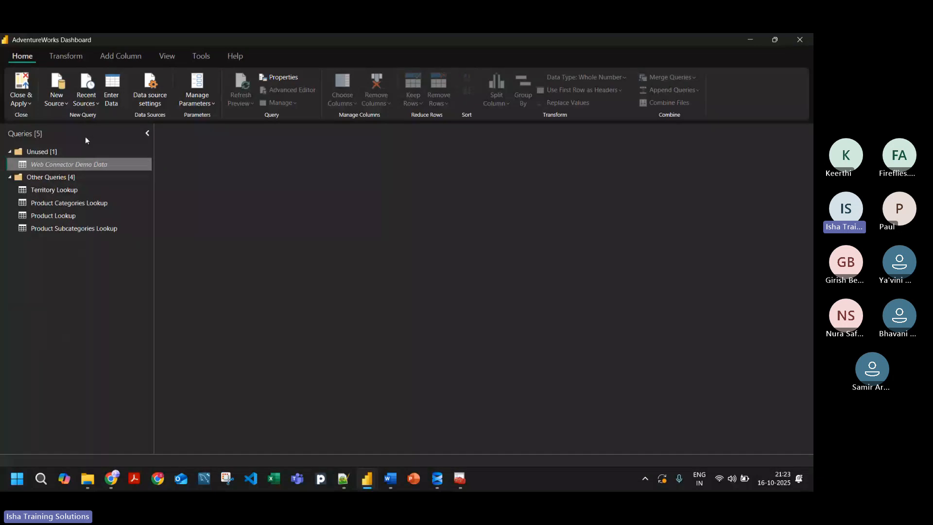
click(11, 152)
Step: Preview the Territory, Product Categories, Product and Product Subcategories Lookup queries, reading through the subcategory rows
click(54, 178)
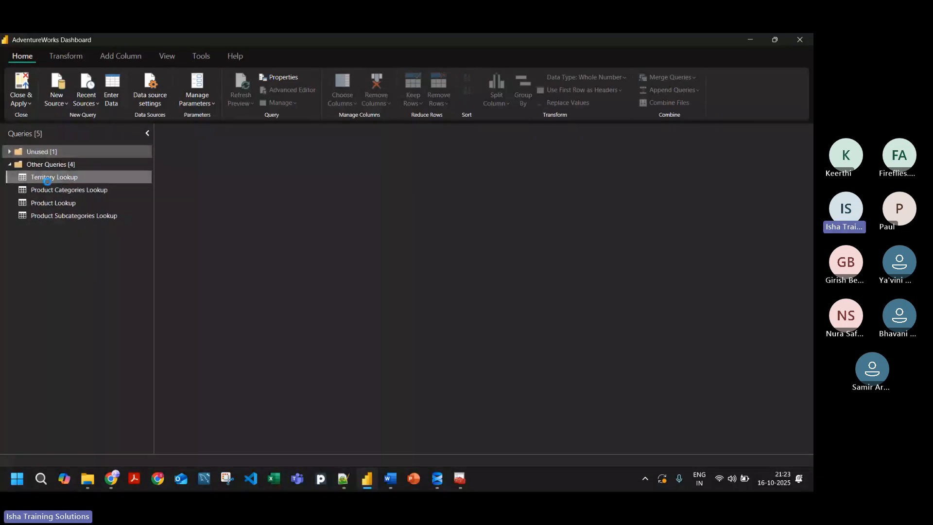
click(64, 191)
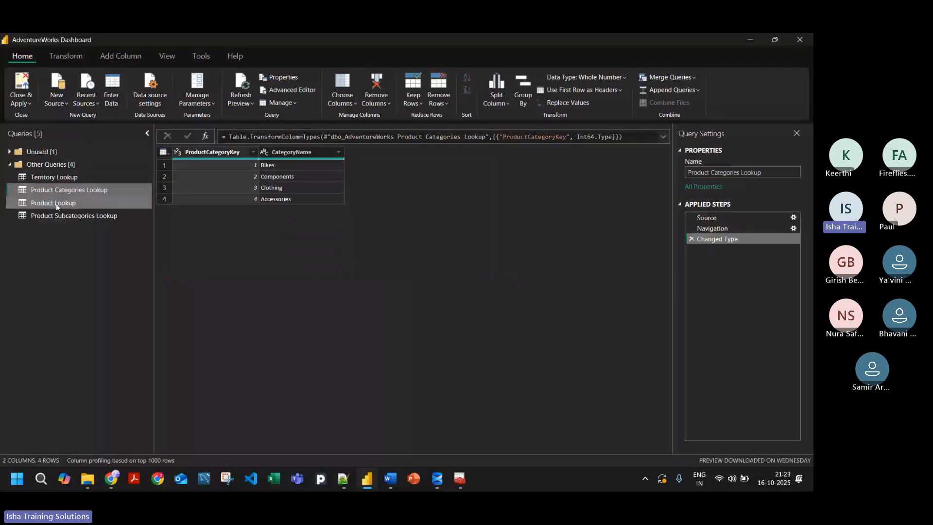
click(48, 178)
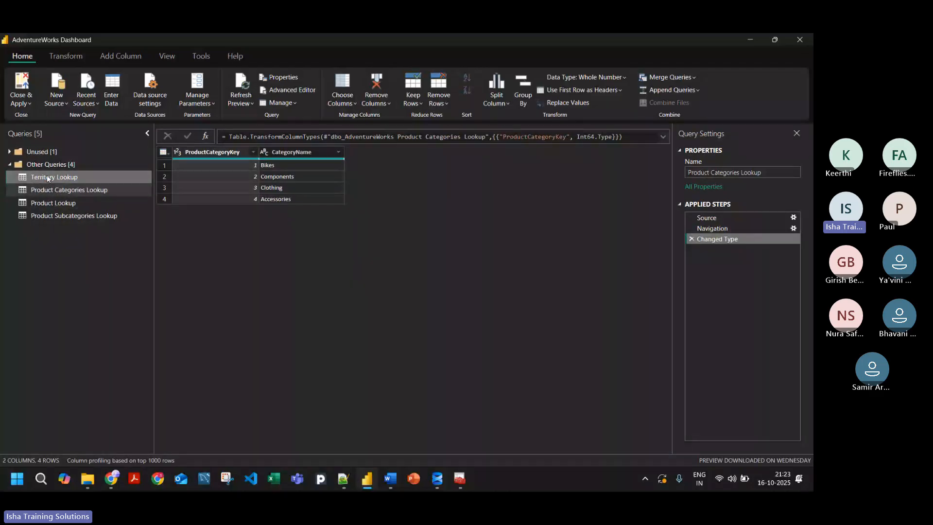
drag(49, 190, 55, 210)
click(57, 217)
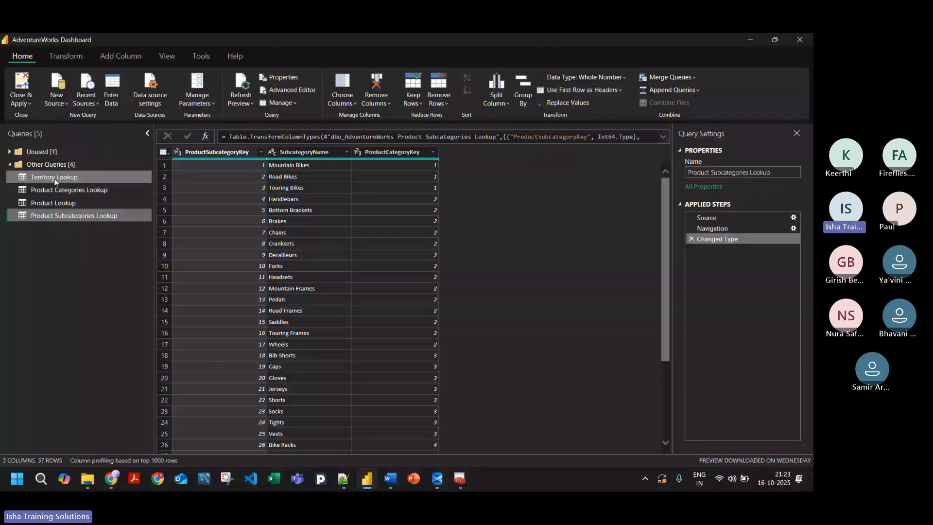
drag(54, 182, 61, 218)
scroll(269, 349, down, 2)
scroll(264, 346, up, 2)
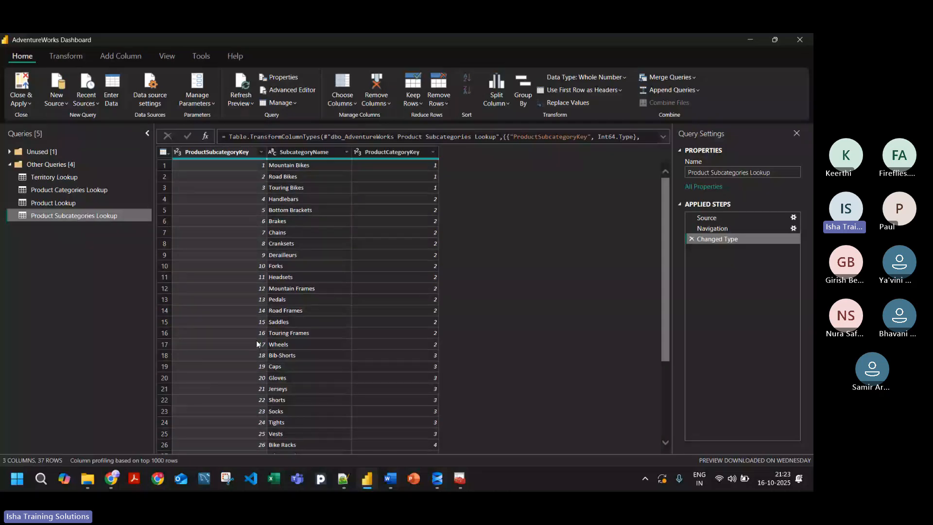
scroll(242, 301, down, 3)
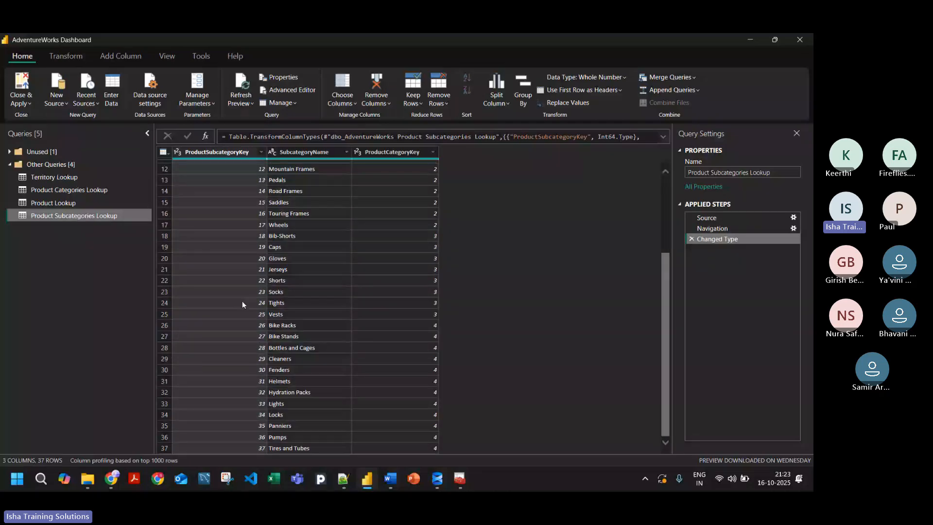
click(56, 203)
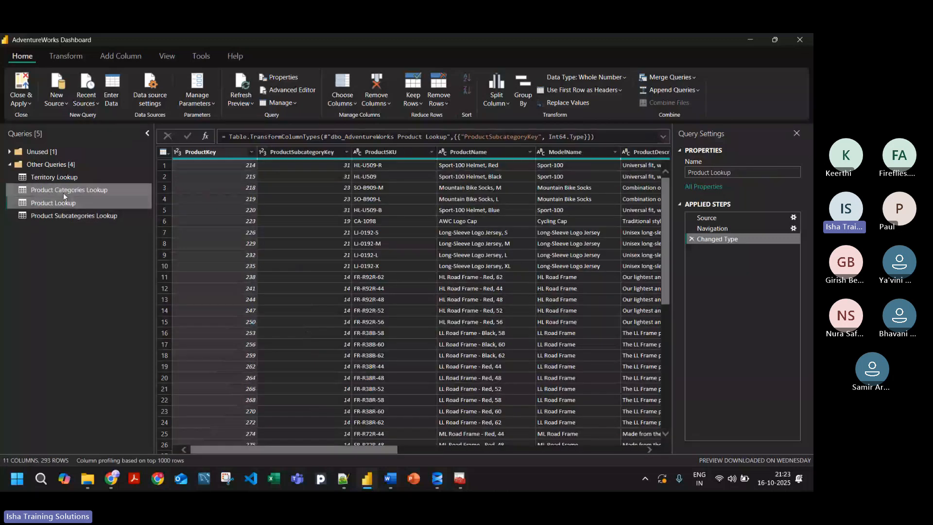
click(63, 191)
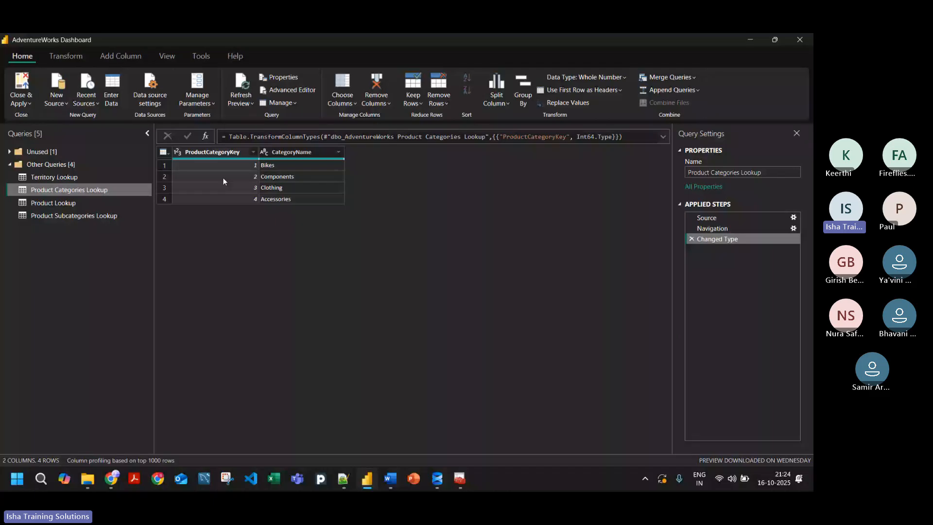
Step: Examine the Product Lookup rows, focusing on the ProductKey and ProductSubcategoryKey columns
click(57, 204)
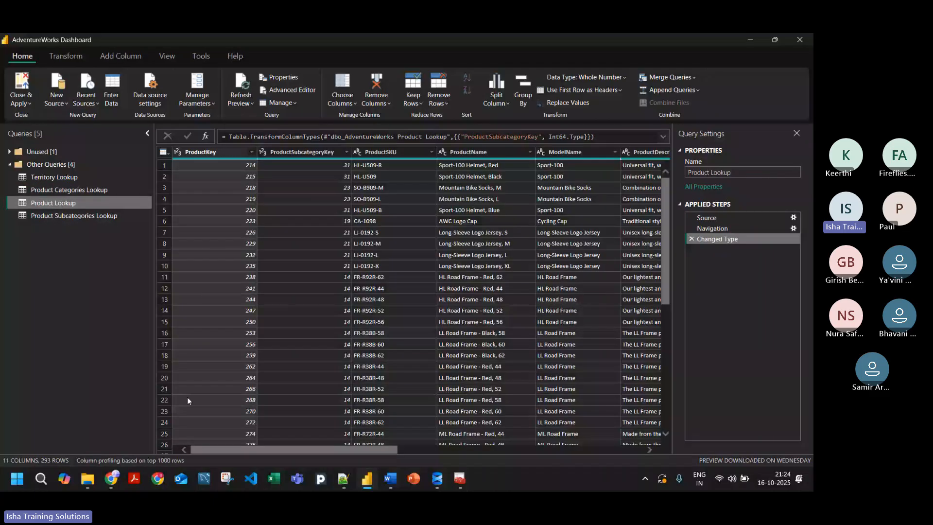
scroll(263, 252, down, 8)
scroll(331, 290, down, 20)
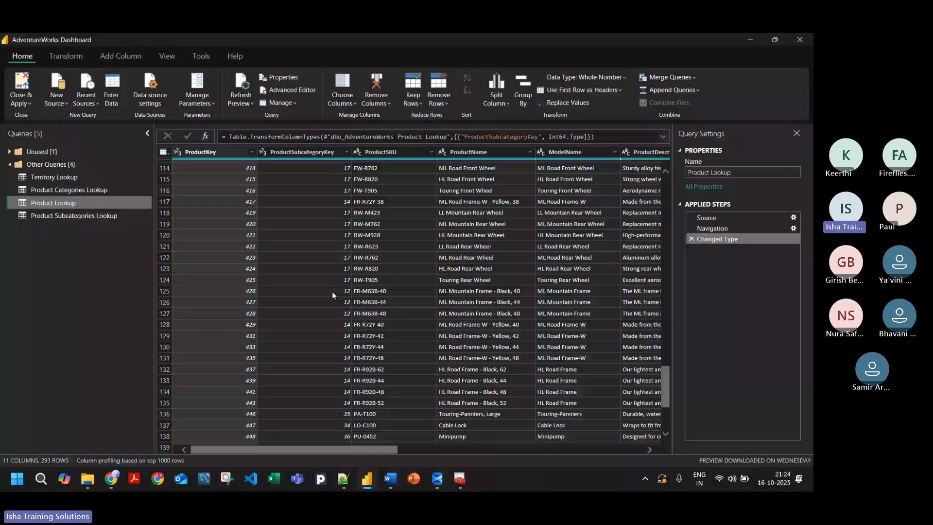
scroll(331, 291, down, 20)
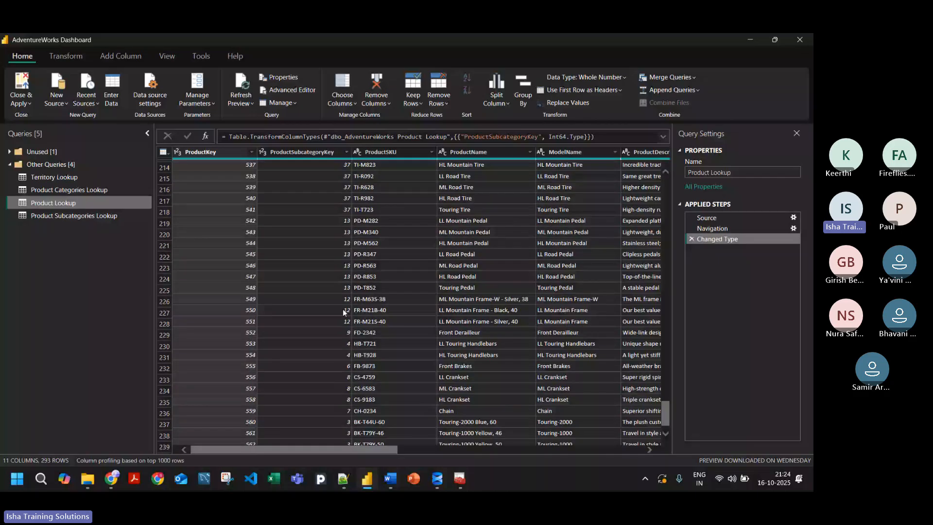
scroll(200, 302, up, 20)
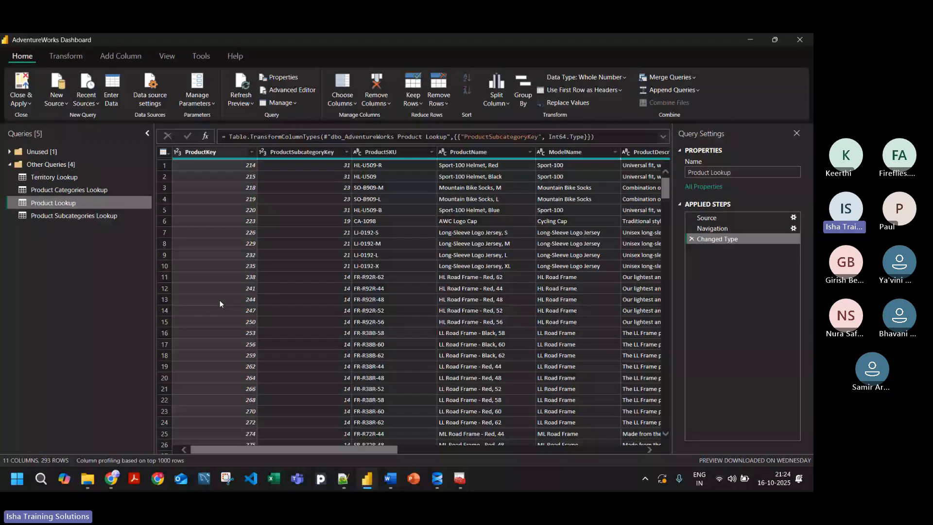
scroll(219, 300, down, 20)
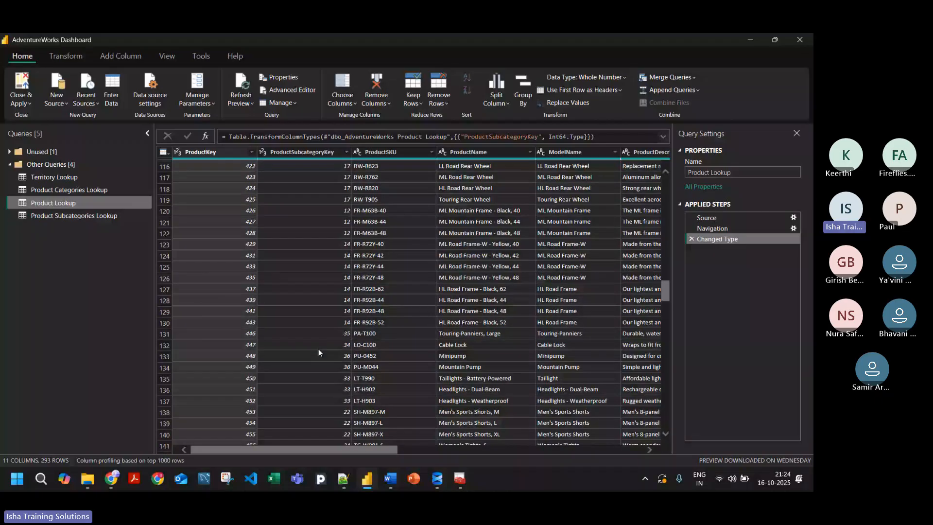
scroll(319, 351, down, 20)
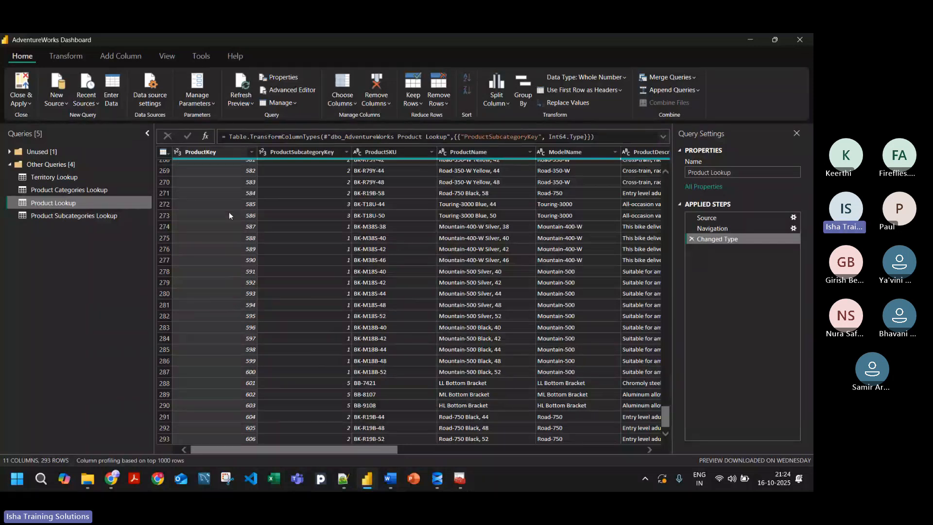
scroll(229, 215, up, 20)
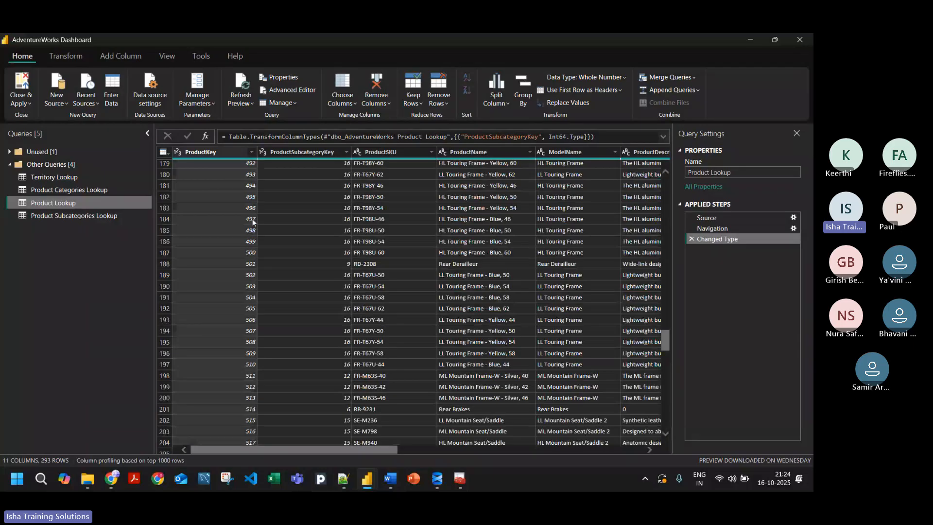
scroll(251, 220, up, 20)
scroll(246, 228, up, 8)
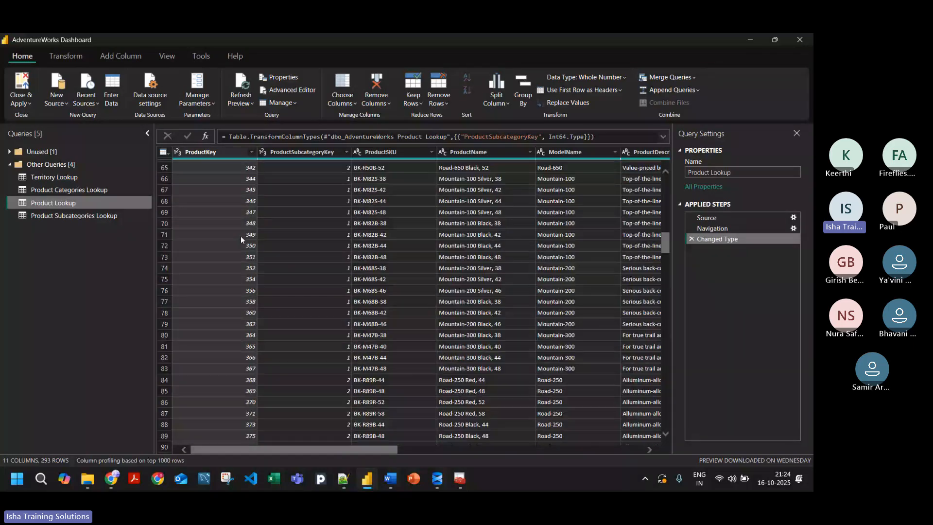
scroll(240, 235, down, 13)
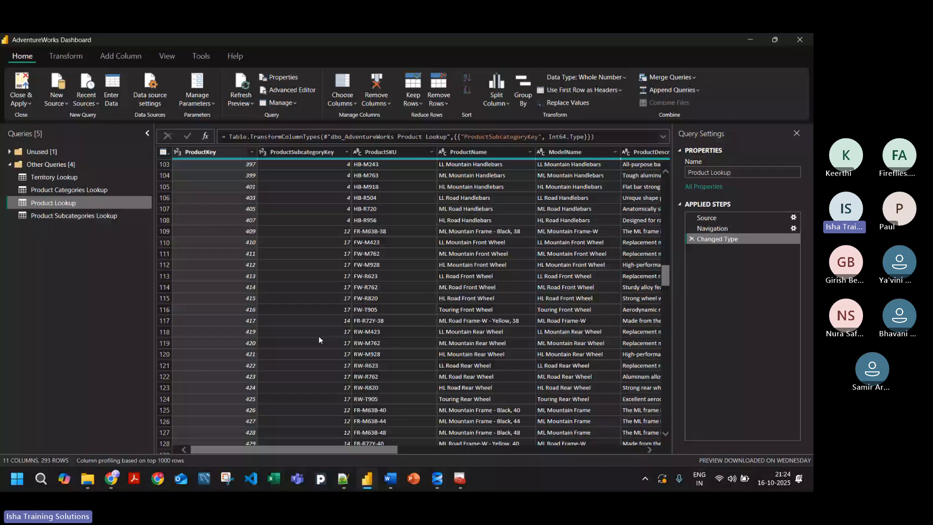
Step: Examine the Product Lookup columns through ProductPrice, focusing on the ProductSize data type and values, plus the ProductSubcategoryKey and ProductSKU columns
drag(243, 449, 379, 438)
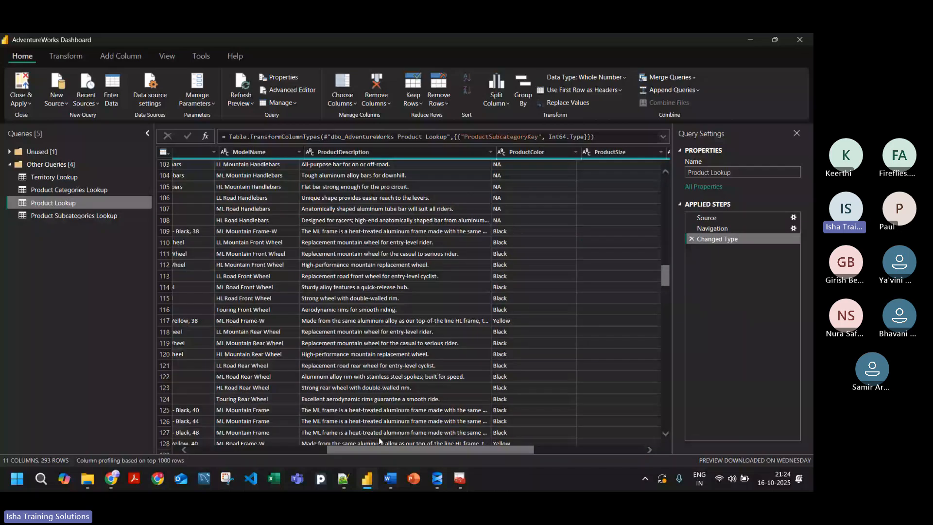
drag(497, 451, 559, 452)
scroll(459, 215, down, 9)
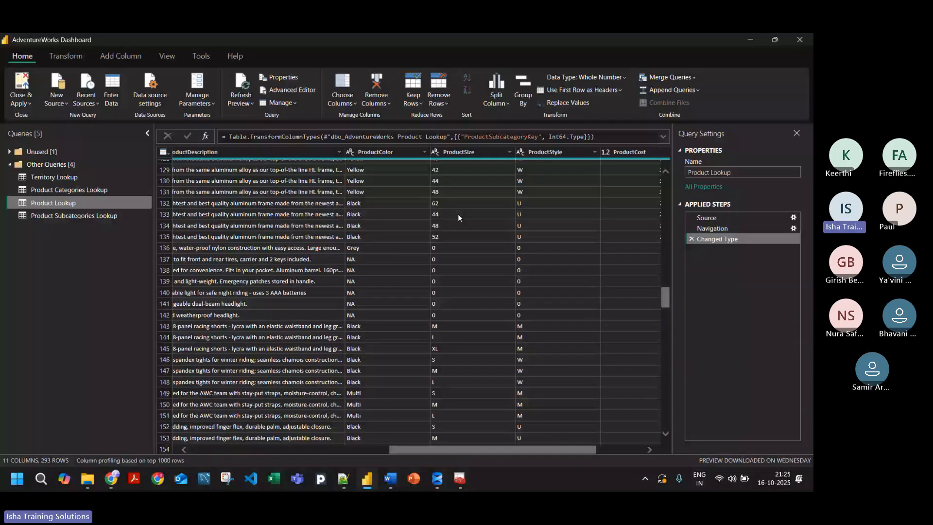
click(461, 326)
drag(467, 449, 492, 450)
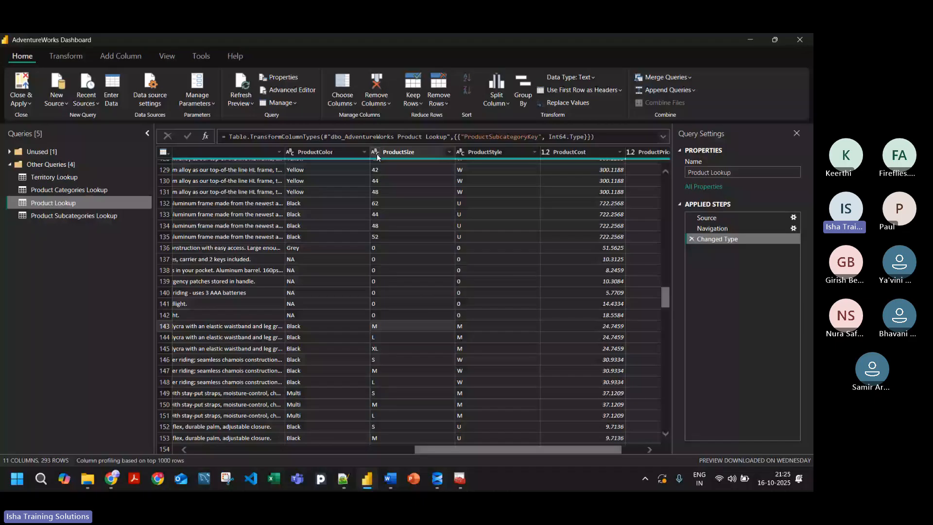
click(377, 155)
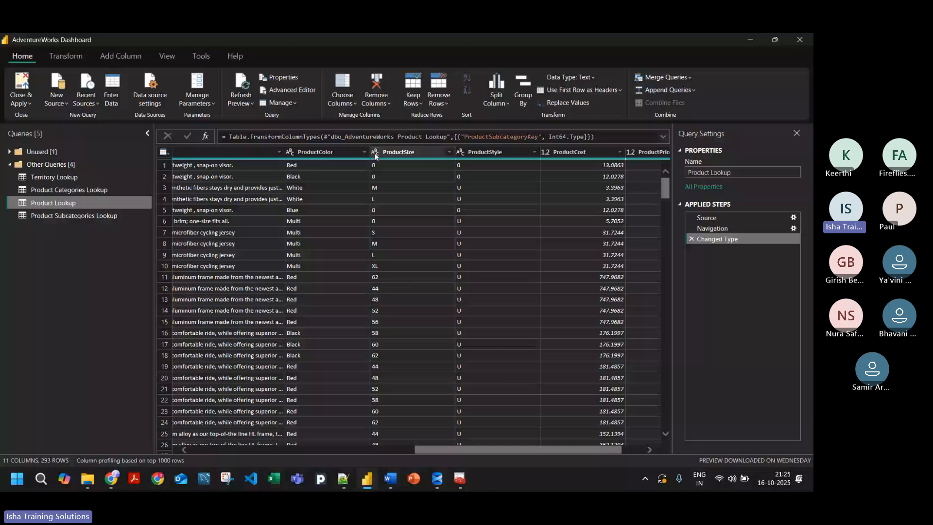
scroll(414, 282, down, 8)
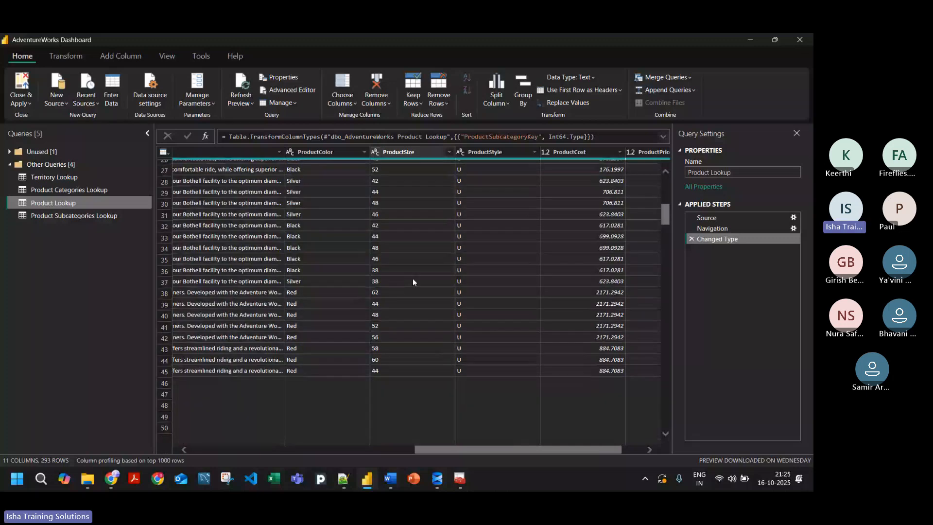
scroll(417, 277, up, 8)
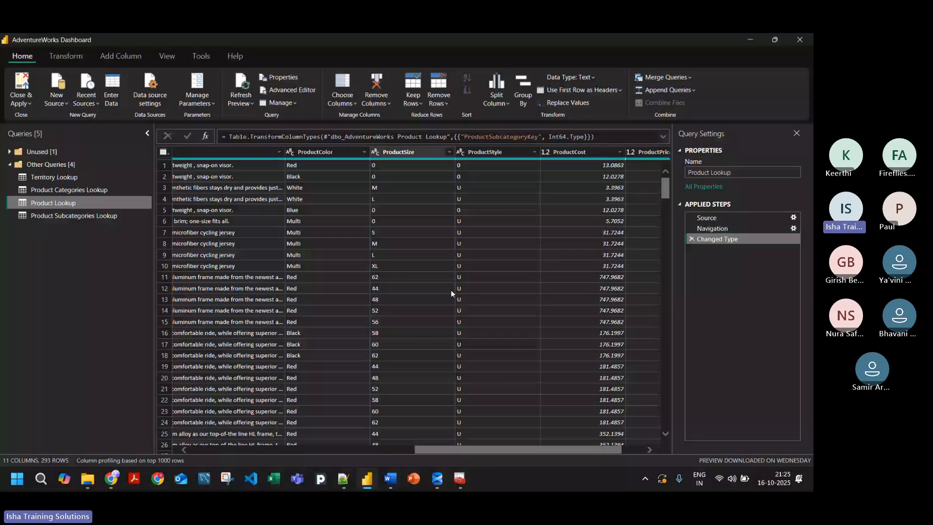
click(401, 156)
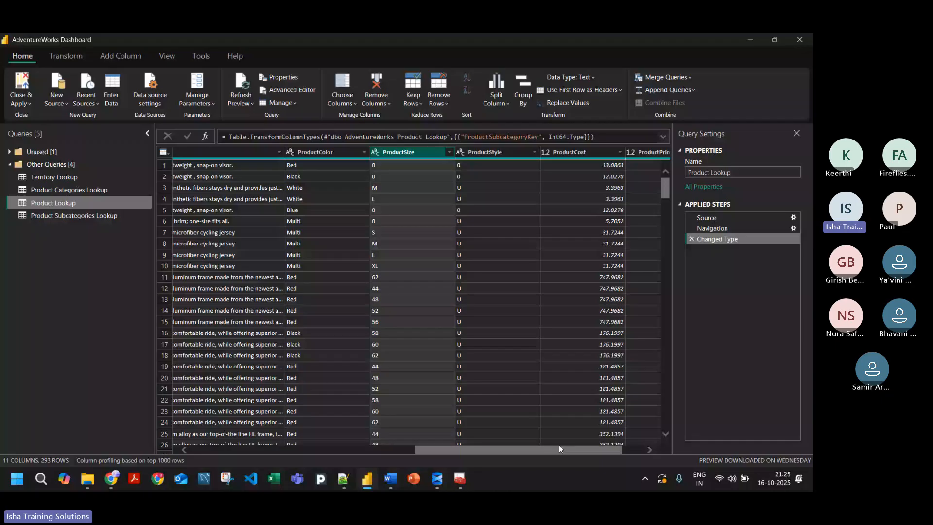
drag(555, 445, 578, 443)
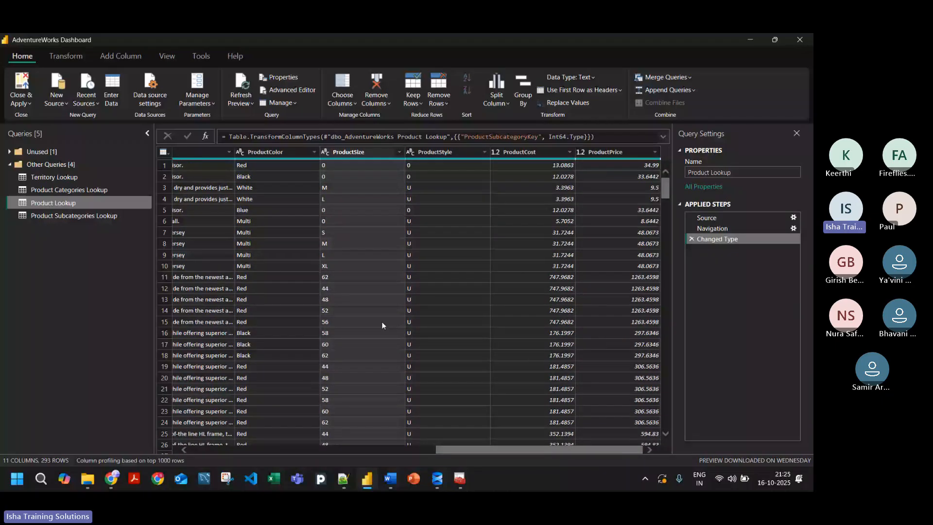
drag(439, 449, 207, 453)
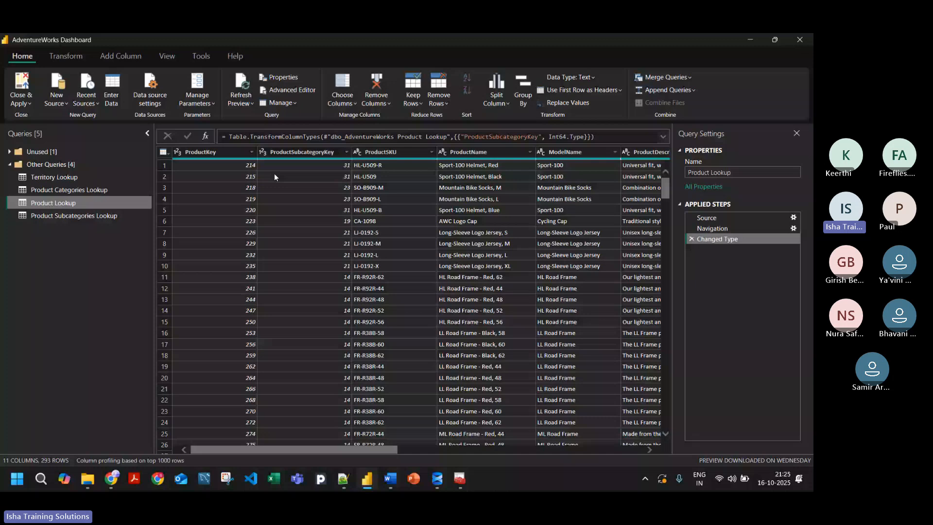
click(312, 153)
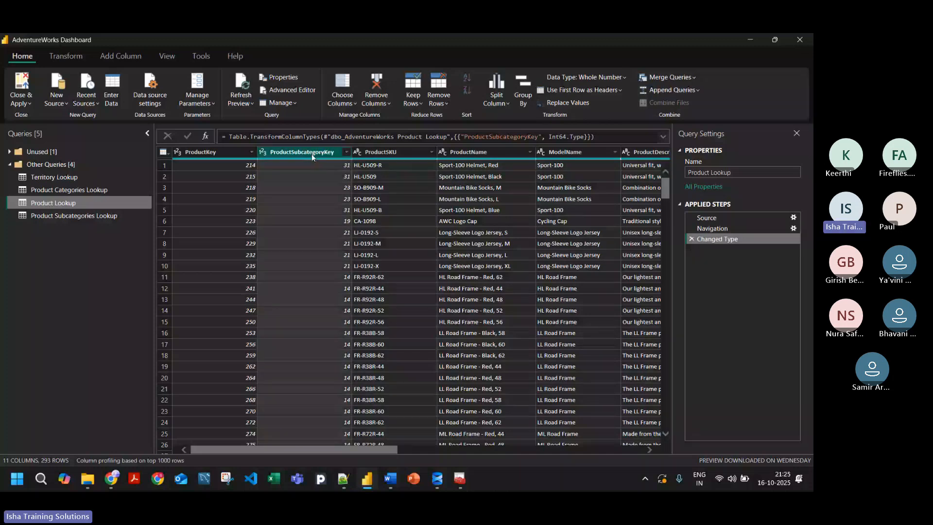
click(384, 152)
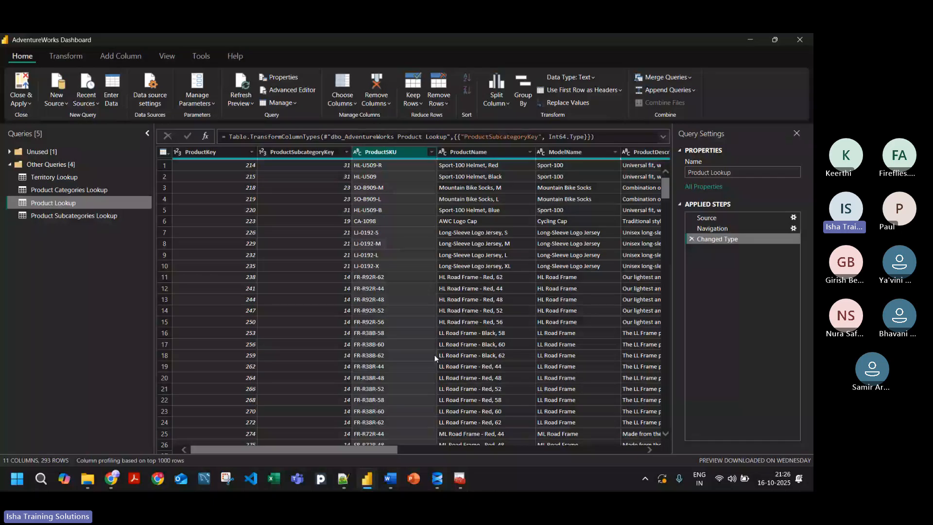
Step: Start a new data source connection with the Text/CSV connector, chosen from the full list of connectors
click(54, 102)
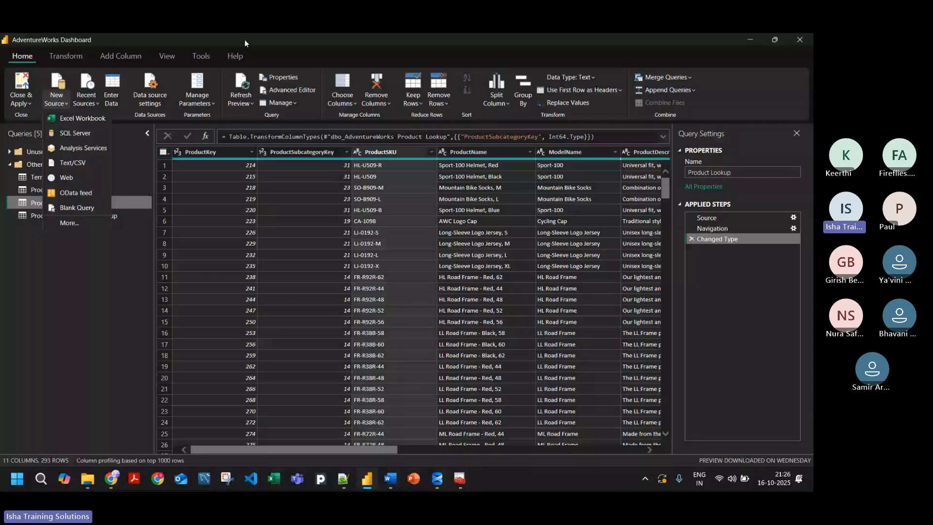
drag(244, 41, 357, 115)
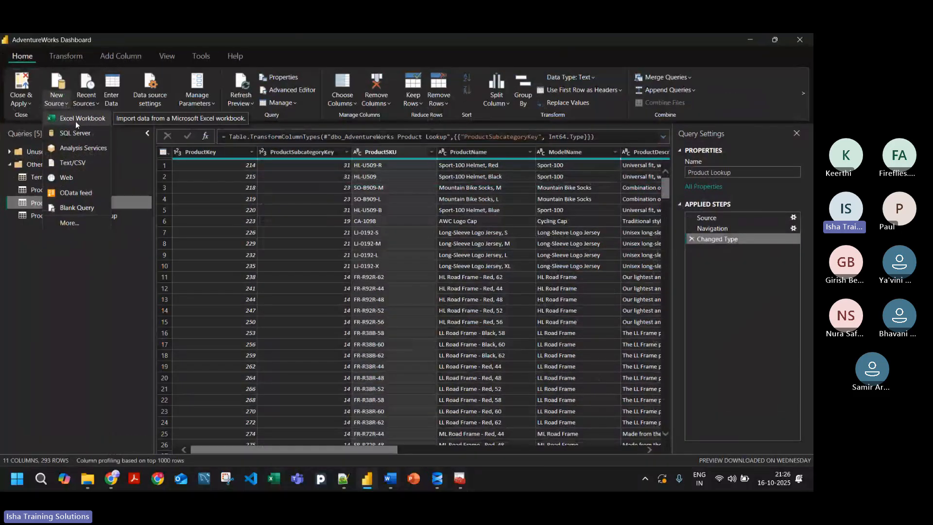
click(66, 226)
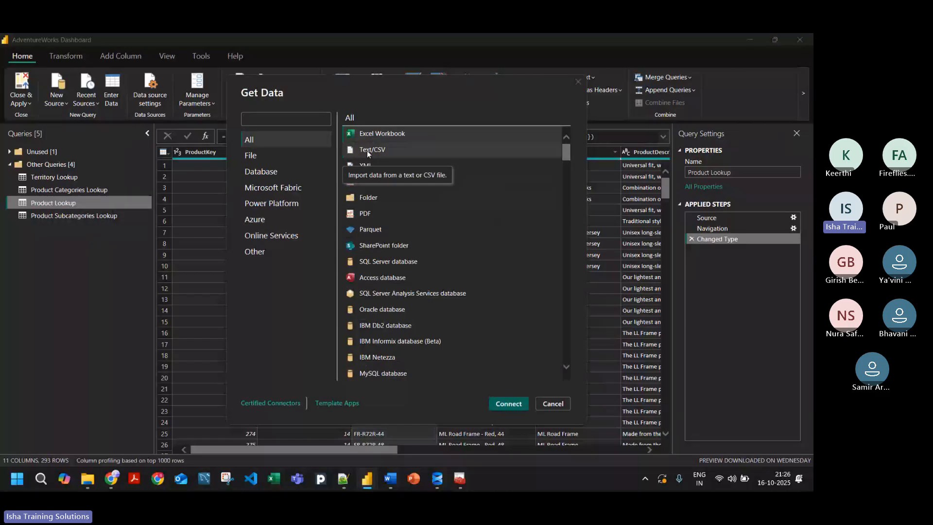
click(367, 150)
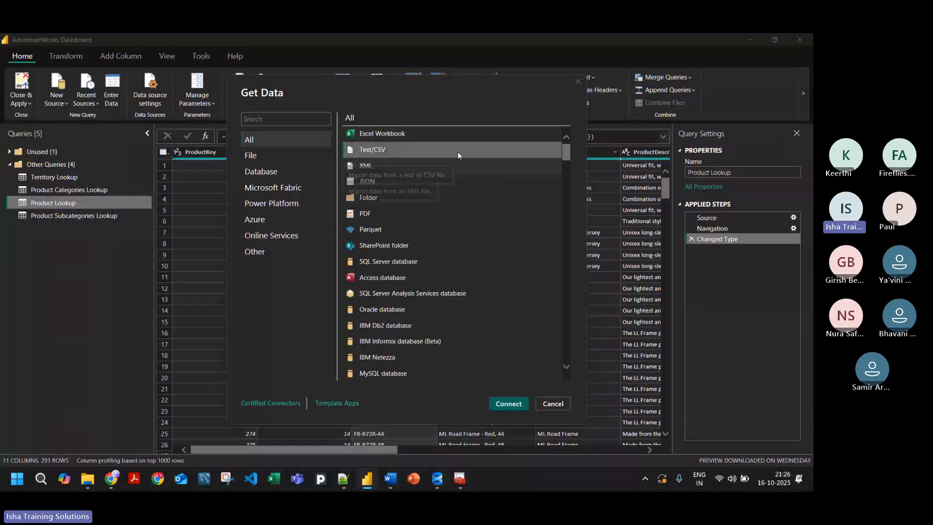
click(504, 404)
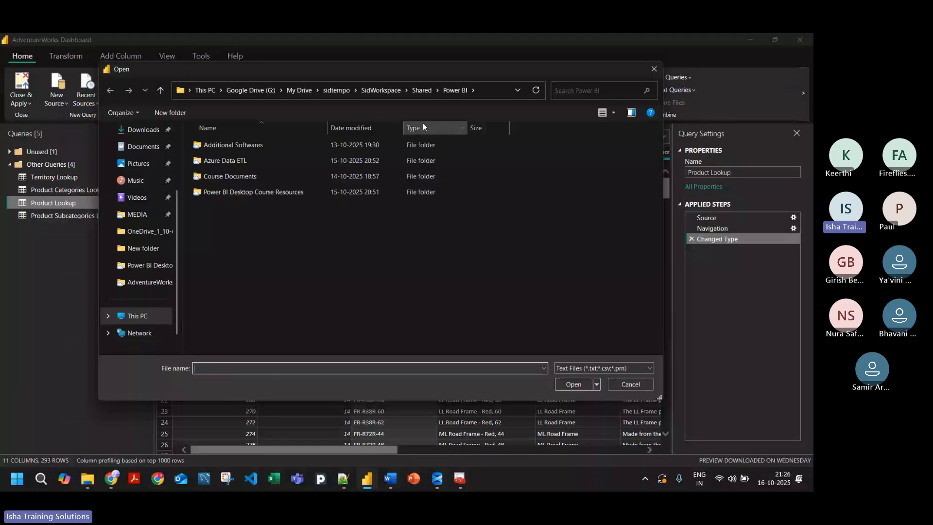
Step: Import the AdventureWorks Customer Lookup CSV from the nested AdventureWorks Raw Data folder in Power BI Desktop Course Resources as a new query
double_click(246, 192)
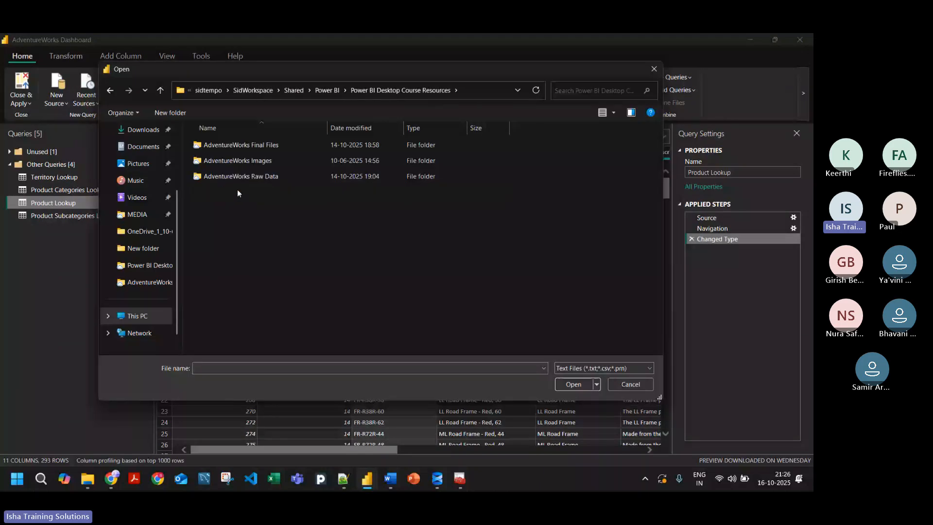
double_click(259, 177)
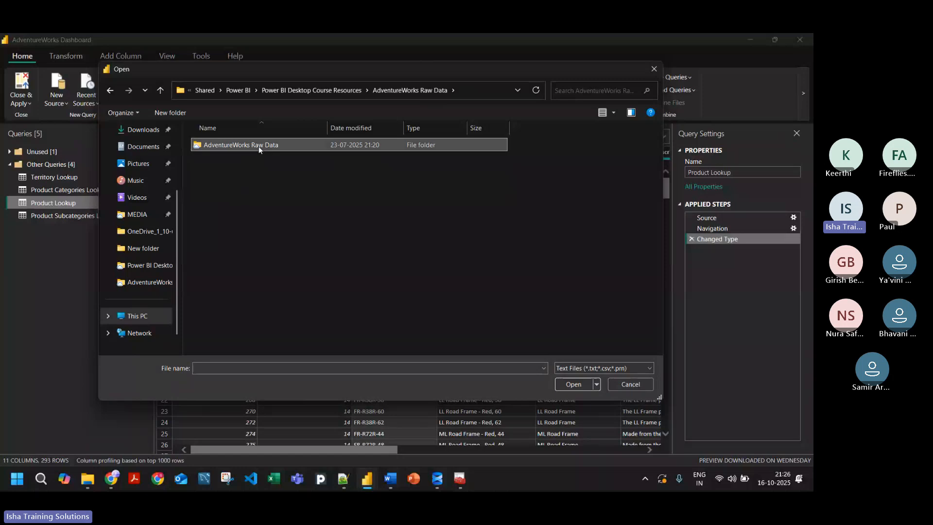
double_click(259, 146)
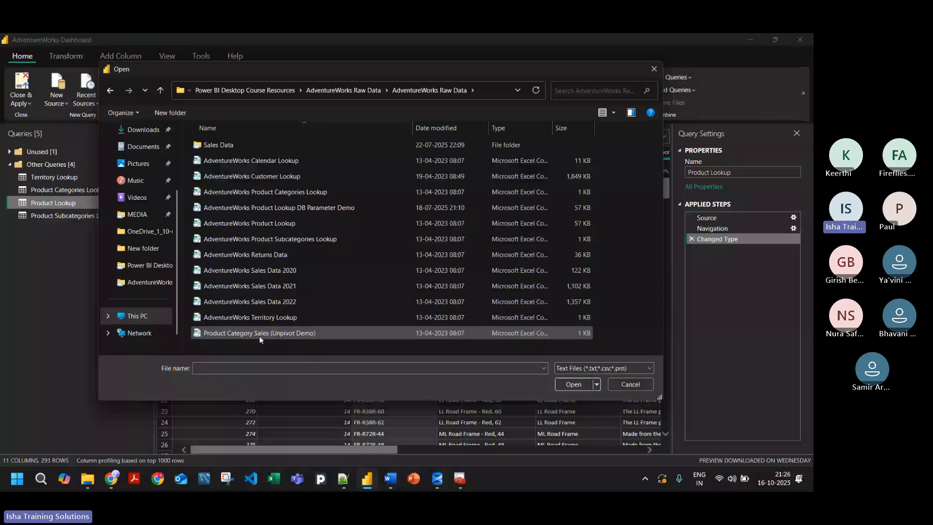
click(275, 176)
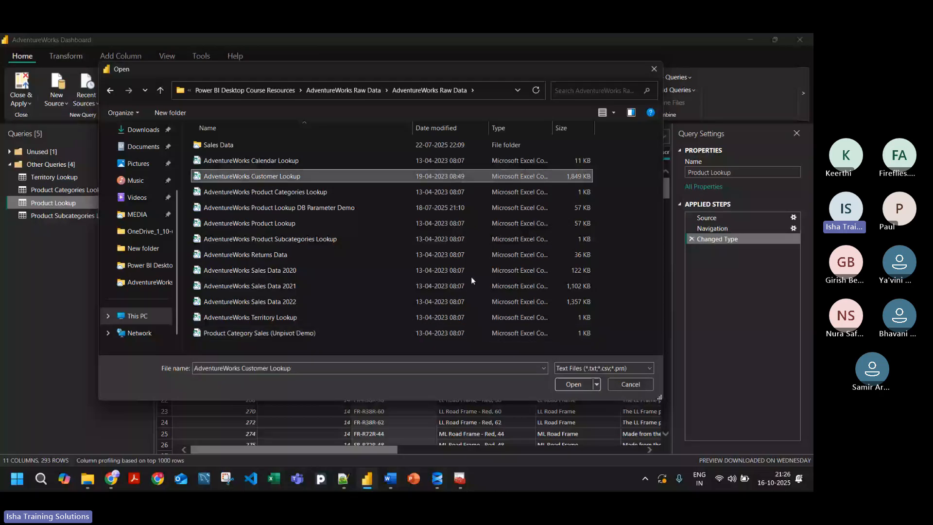
click(573, 384)
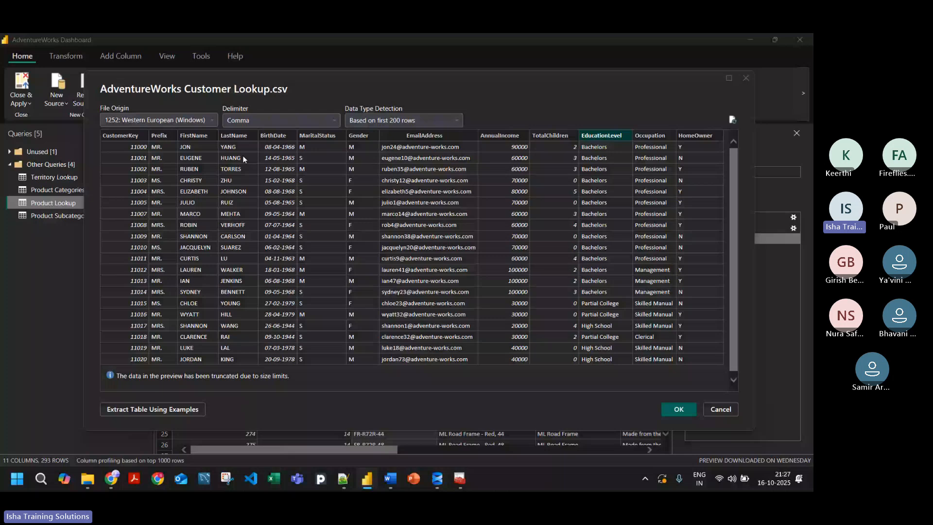
click(671, 409)
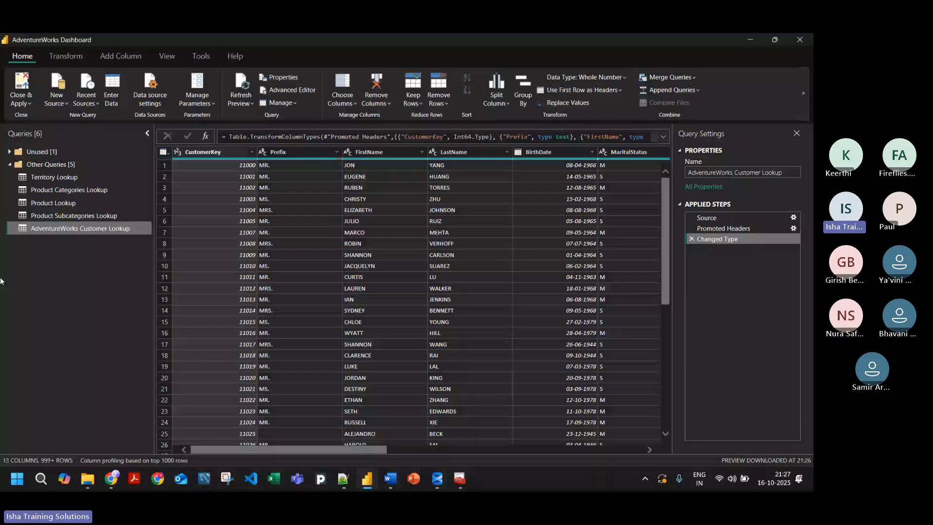
Step: Rename the imported customer query to Customer Lookup by removing the AdventureWorks prefix
drag(734, 172, 671, 177)
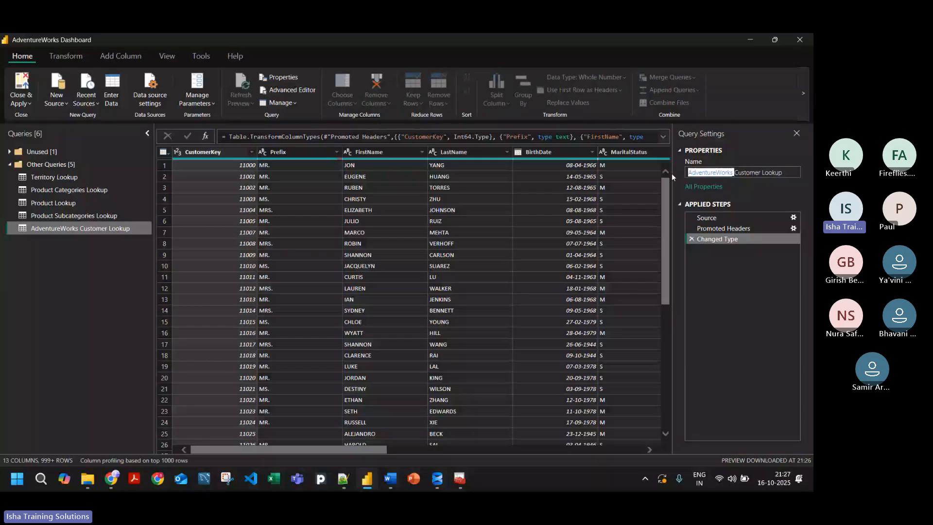
key(BackSpace)
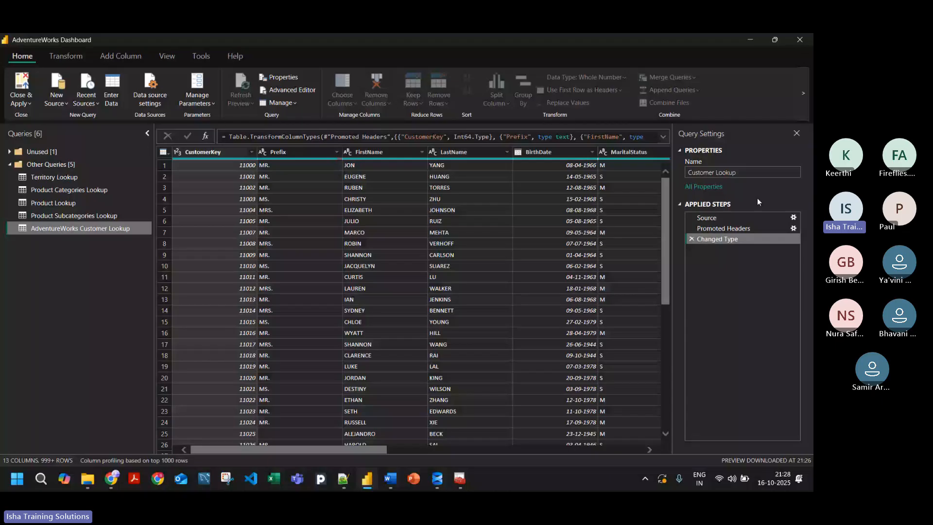
key(Return)
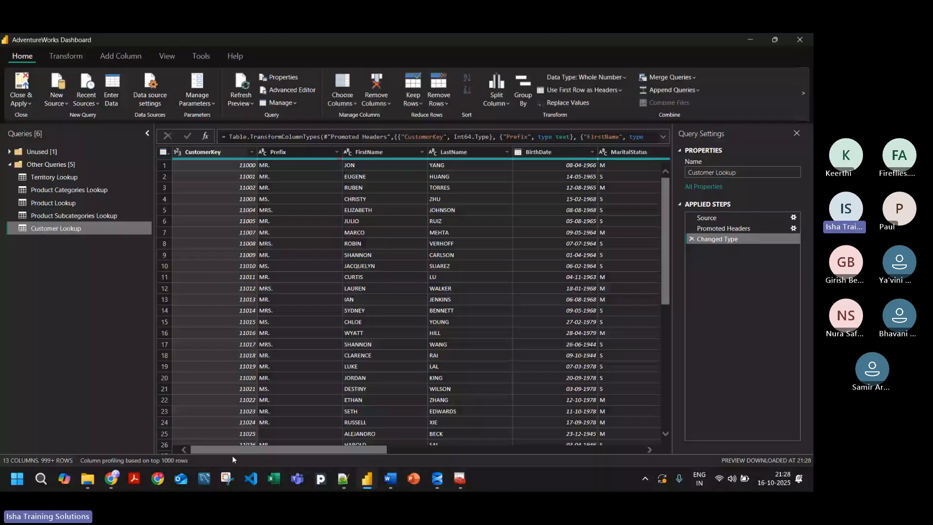
Step: Narrow the Queries pane and review the Customer Lookup columns from CustomerKey through TotalChildren
scroll(239, 448, right, 2)
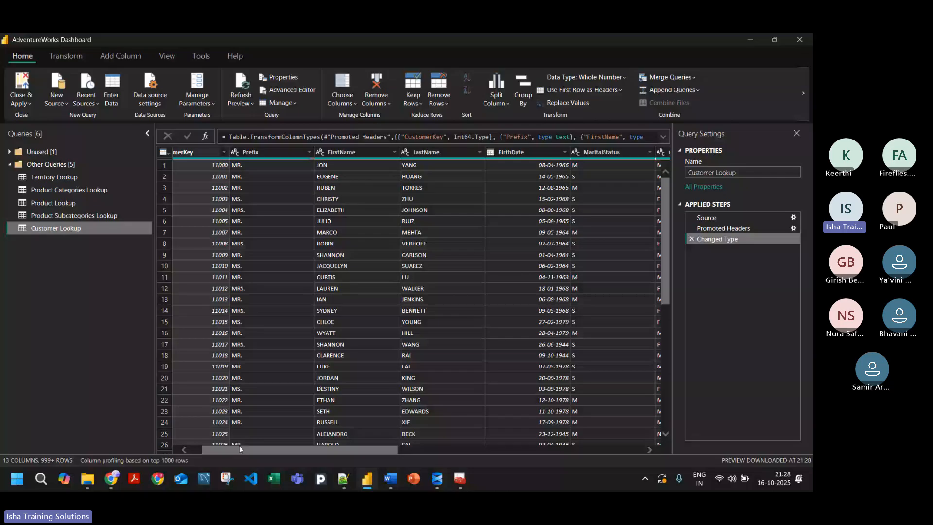
drag(154, 154, 116, 158)
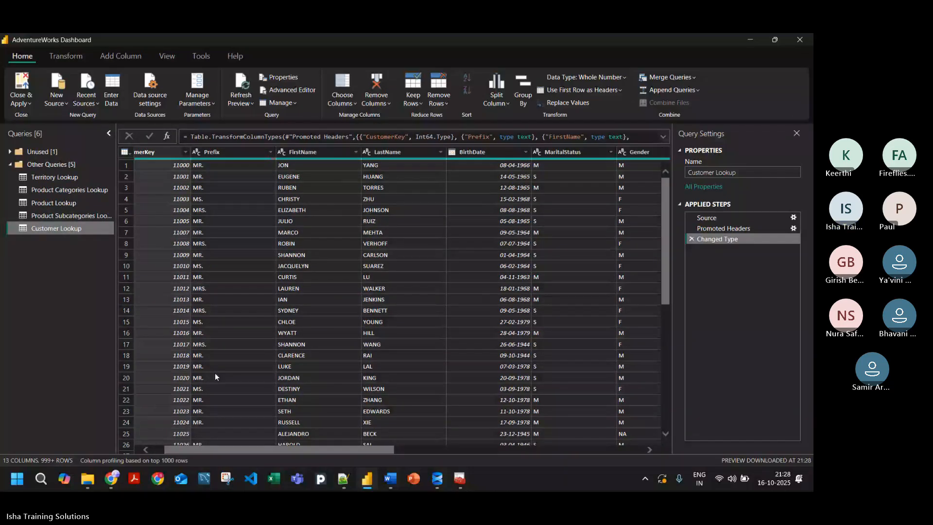
scroll(203, 453, left, 2)
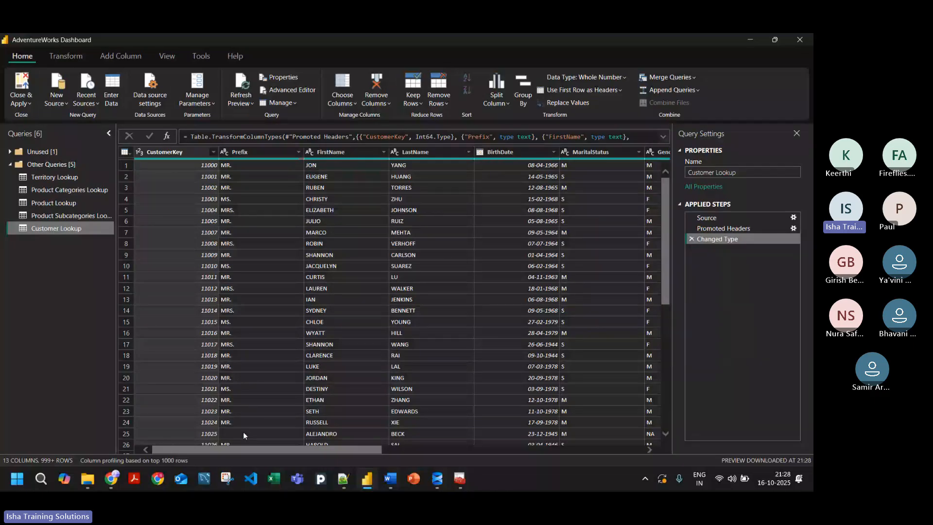
scroll(243, 432, right, 5)
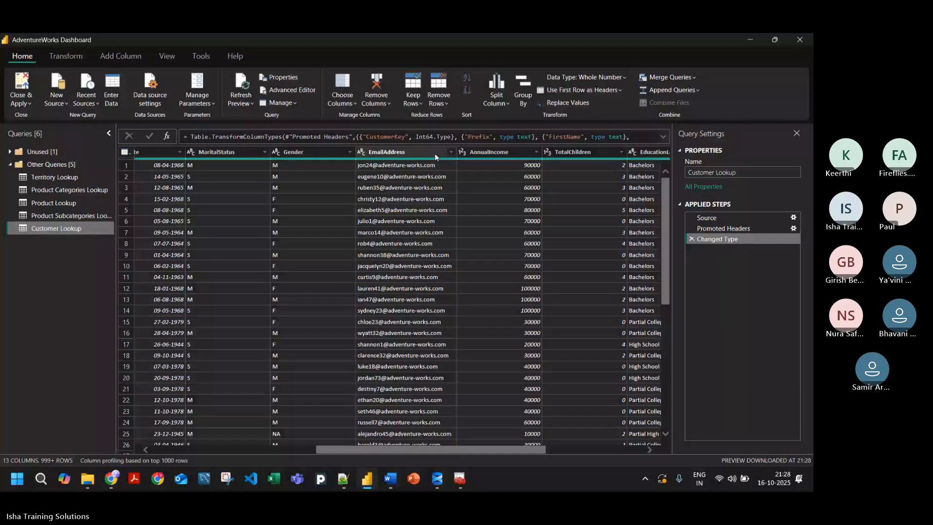
drag(471, 449, 300, 447)
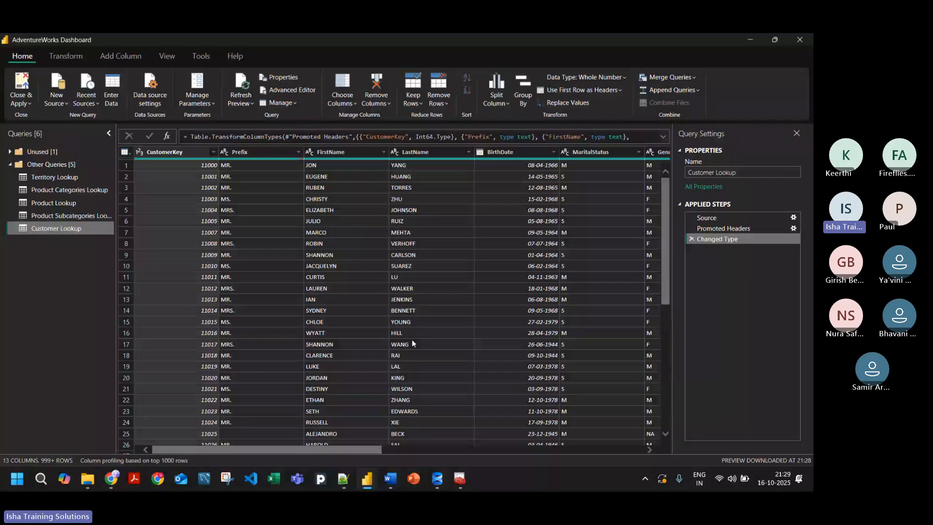
Step: Check the Microsoft Teams meeting in the browser and return to the AdventureWorks Dashboard query editor
key(alt+Tab)
key(alt+Tab)
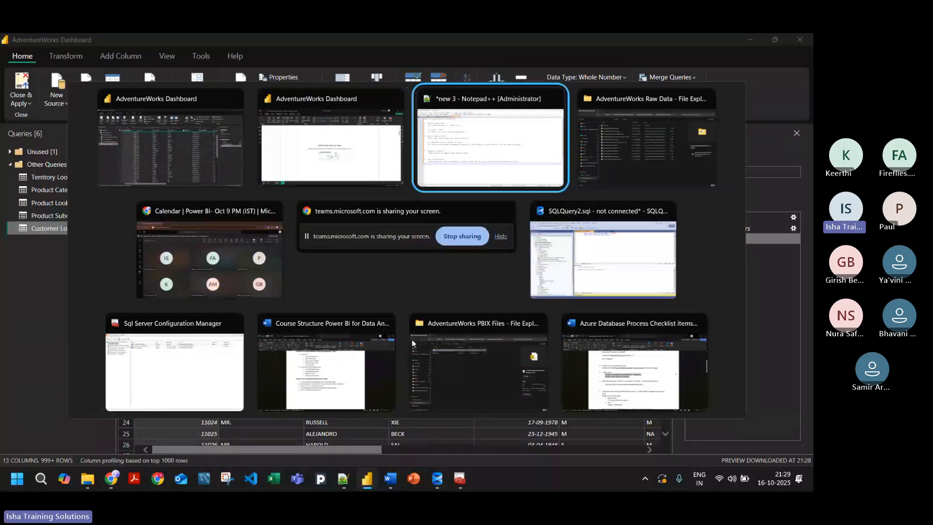
key(alt+Tab)
key(alt+Tab)
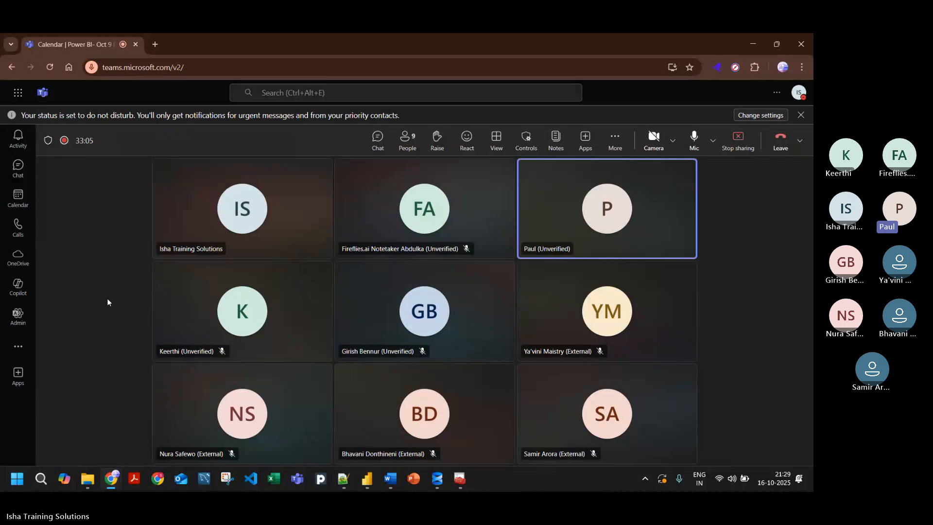
key(alt+Tab)
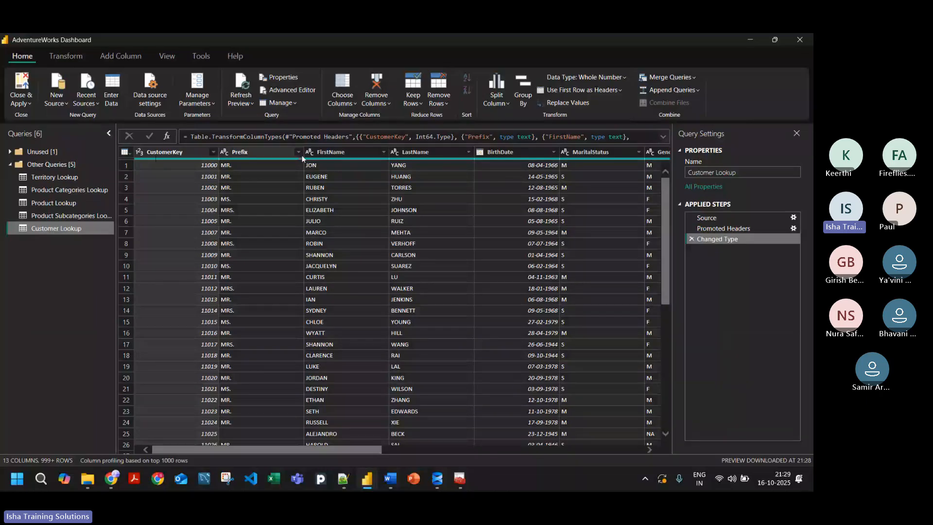
Step: Look through the Customer Lookup rows and the remaining columns from EmailAddress to HomeOwner
scroll(377, 292, down, 10)
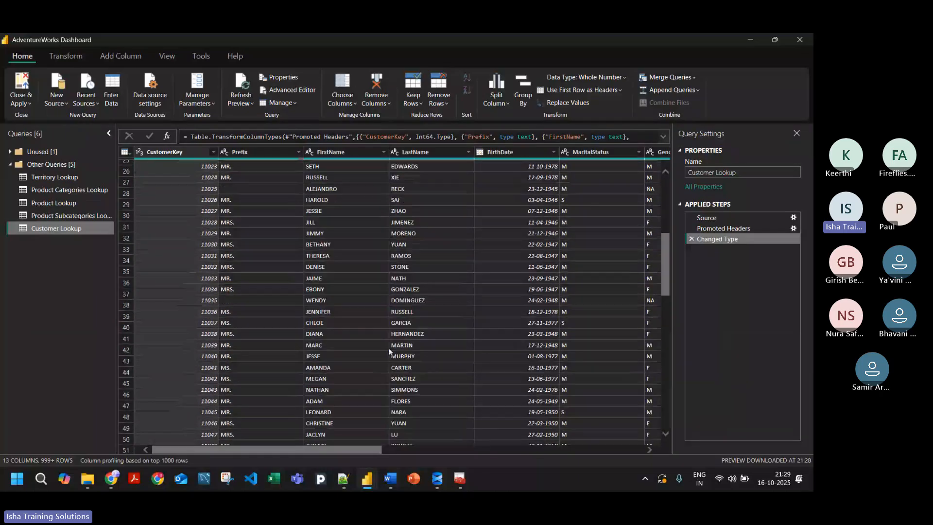
scroll(389, 349, up, 10)
drag(343, 449, 629, 424)
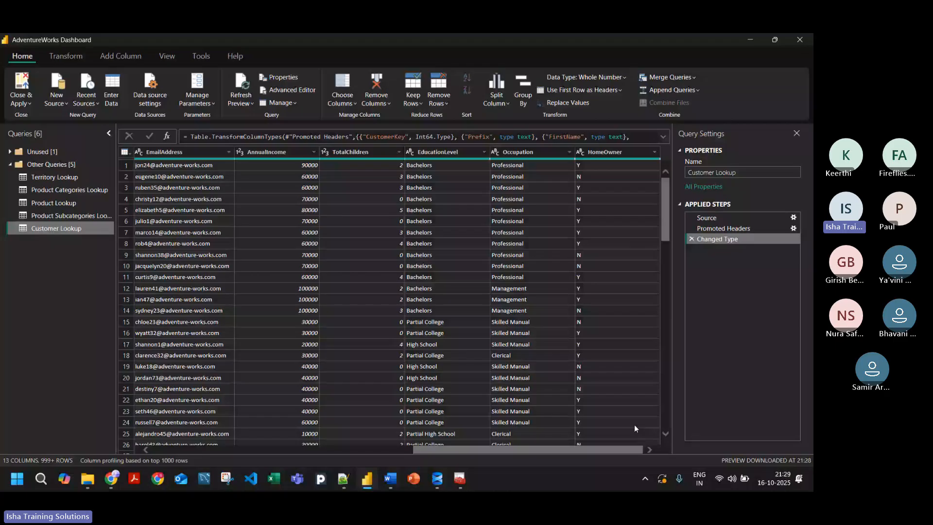
Step: Look through the Customer Lookup rows for blank Prefix values and view the full record in row 25
drag(634, 424, 418, 318)
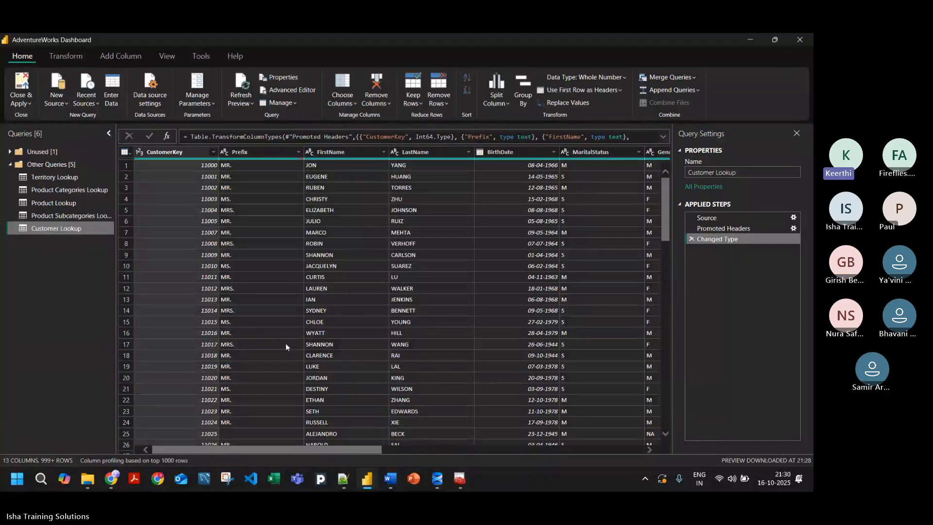
click(126, 434)
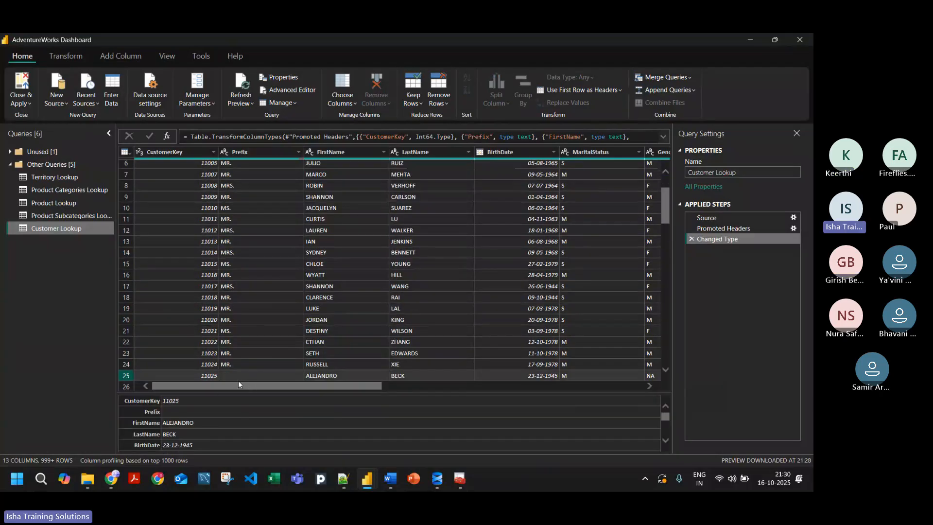
drag(664, 197, 664, 201)
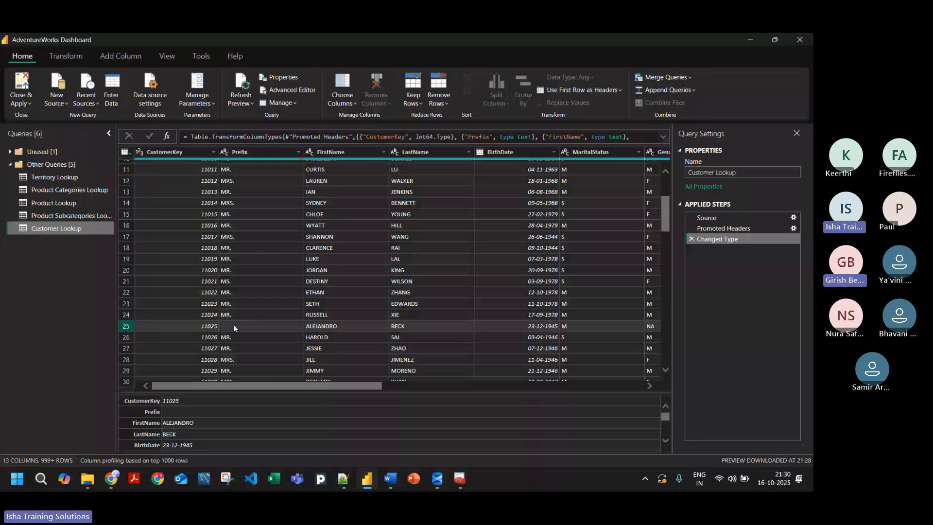
scroll(257, 324, up, 3)
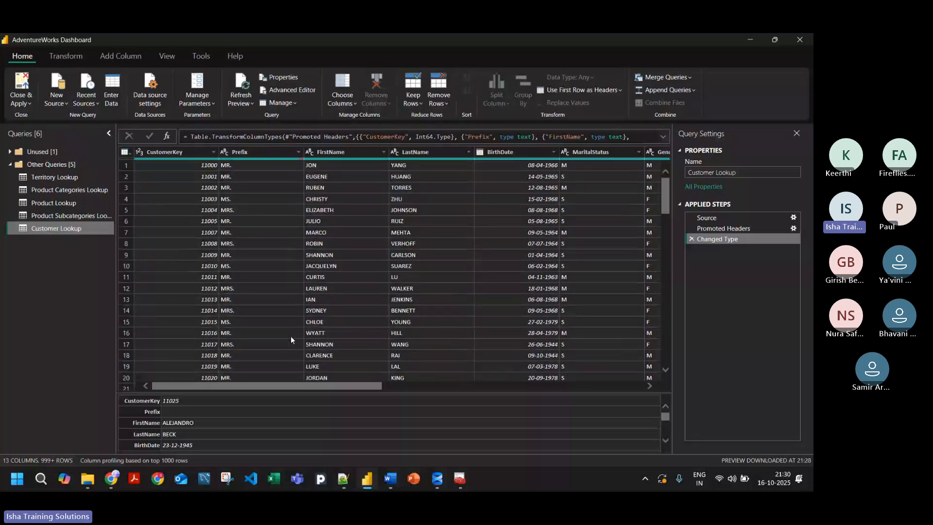
scroll(291, 339, down, 3)
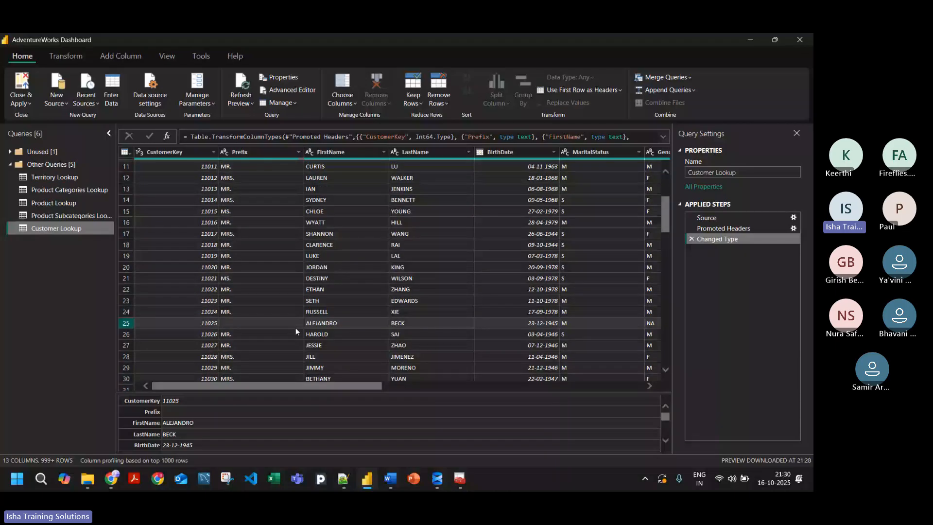
scroll(272, 326, down, 3)
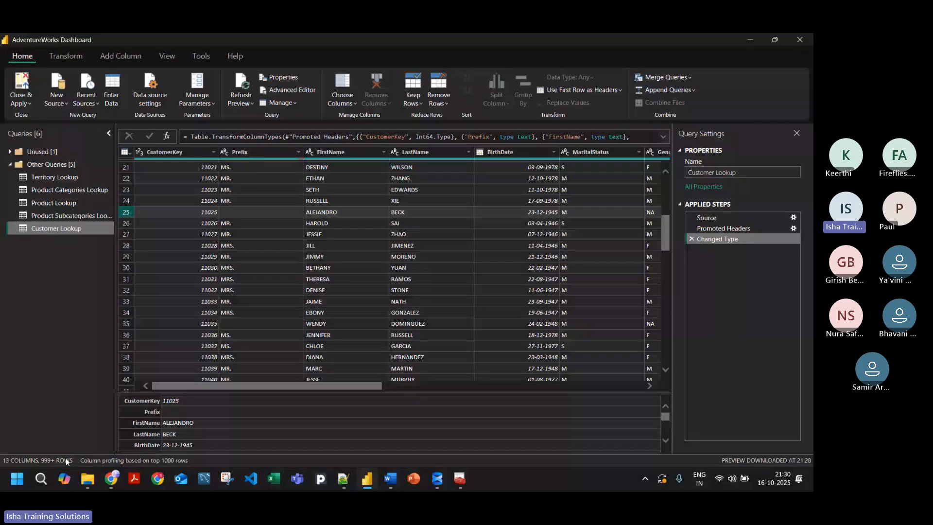
scroll(336, 254, down, 20)
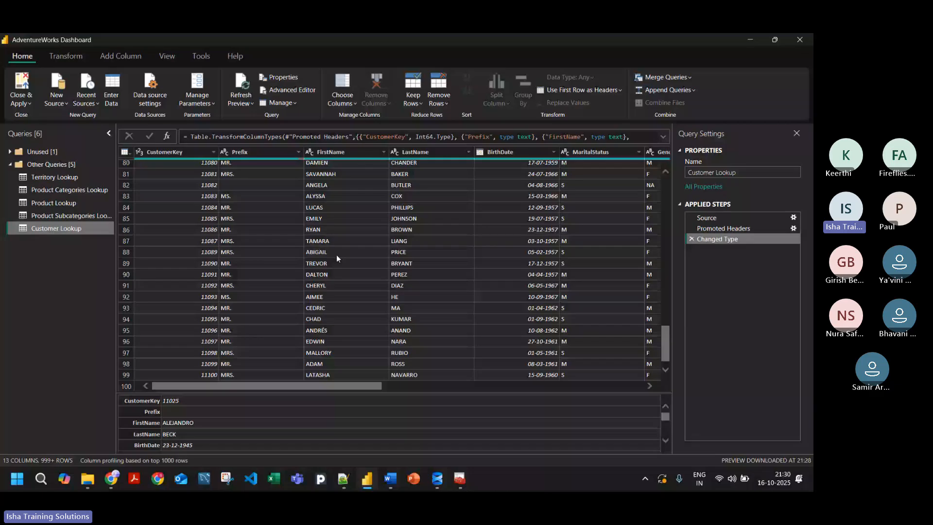
click(132, 153)
click(139, 143)
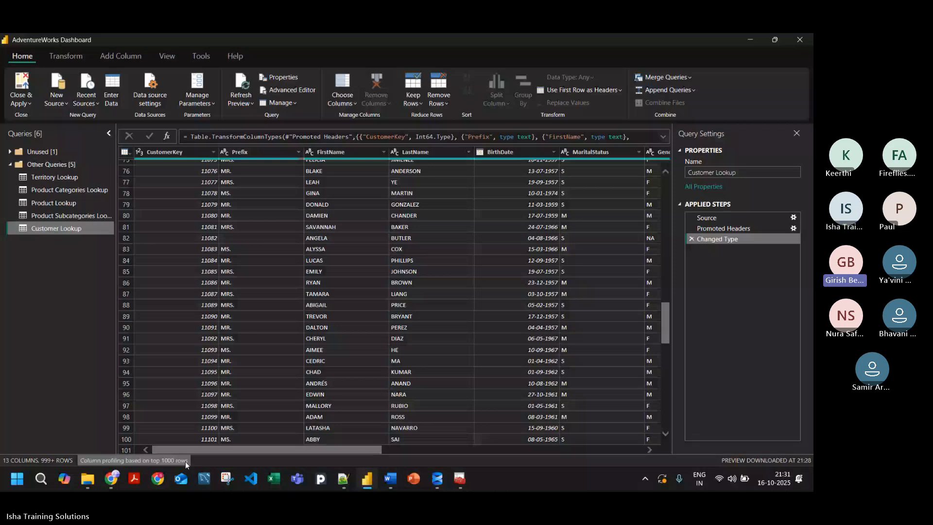
scroll(312, 377, up, 15)
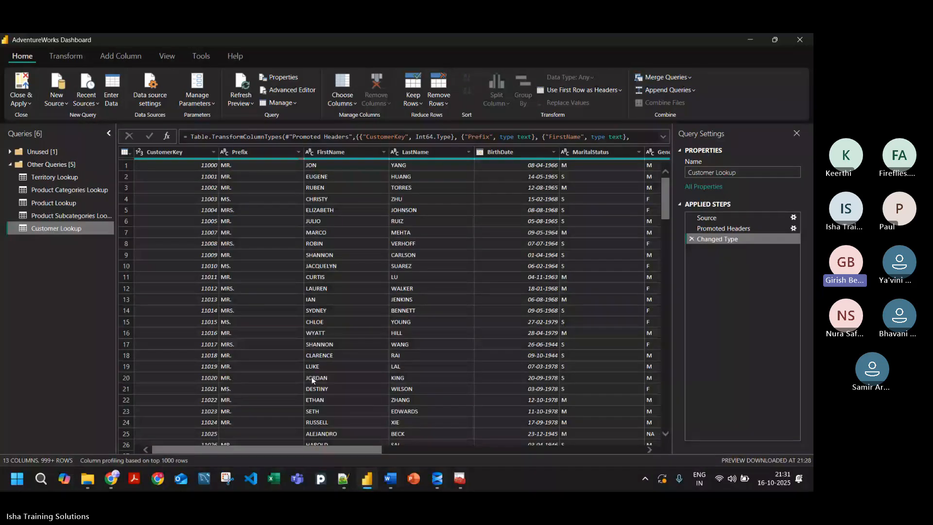
Step: Look at the Microsoft Teams meeting in the browser and switch back to the AdventureWorks Dashboard query editor
key(alt+Tab)
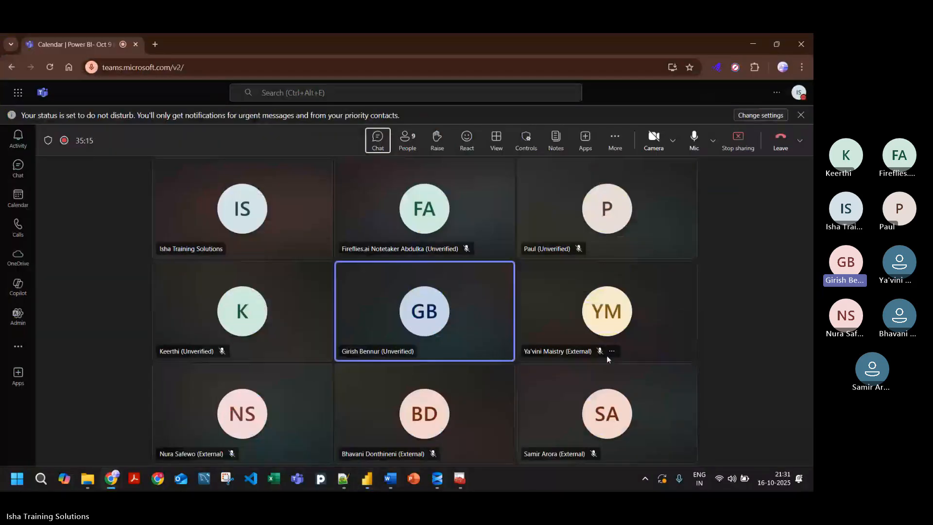
key(alt+Tab)
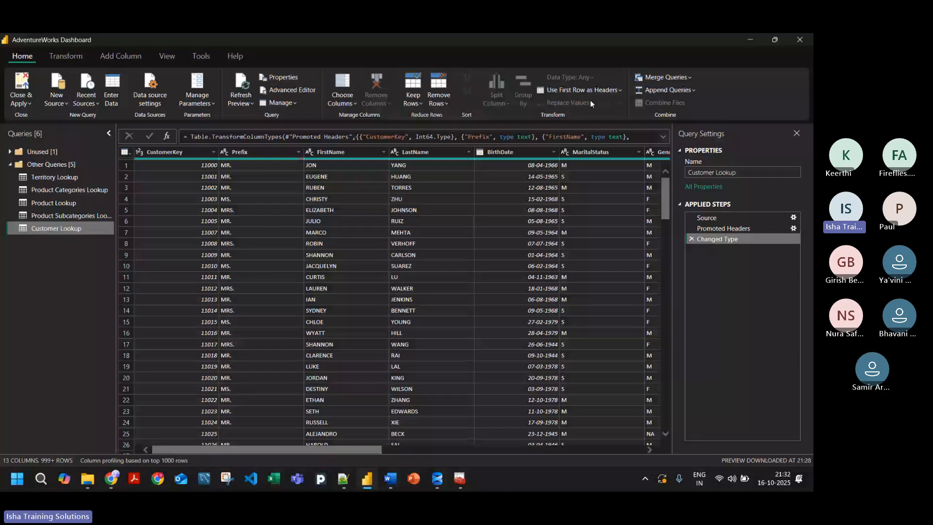
Step: Turn on Column quality for Customer Lookup and review the valid, error and empty percentages, especially for the Prefix column
click(168, 57)
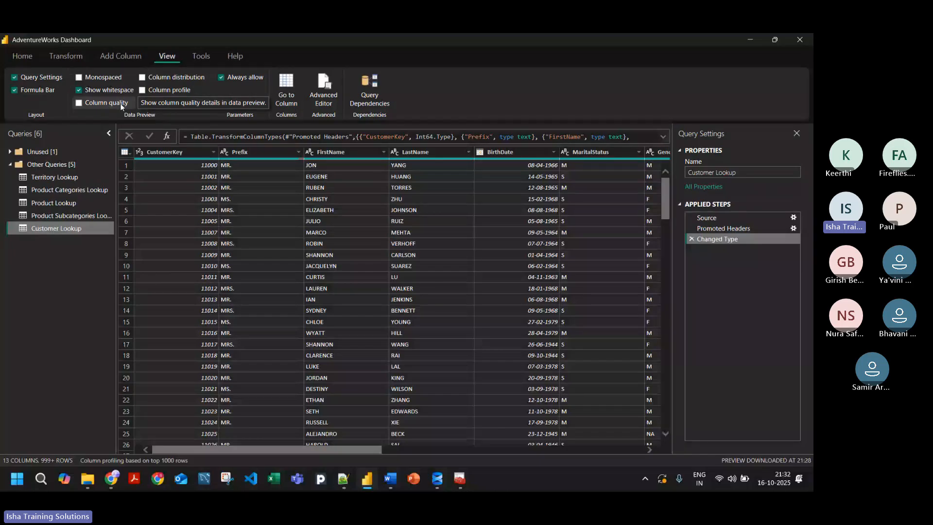
click(165, 152)
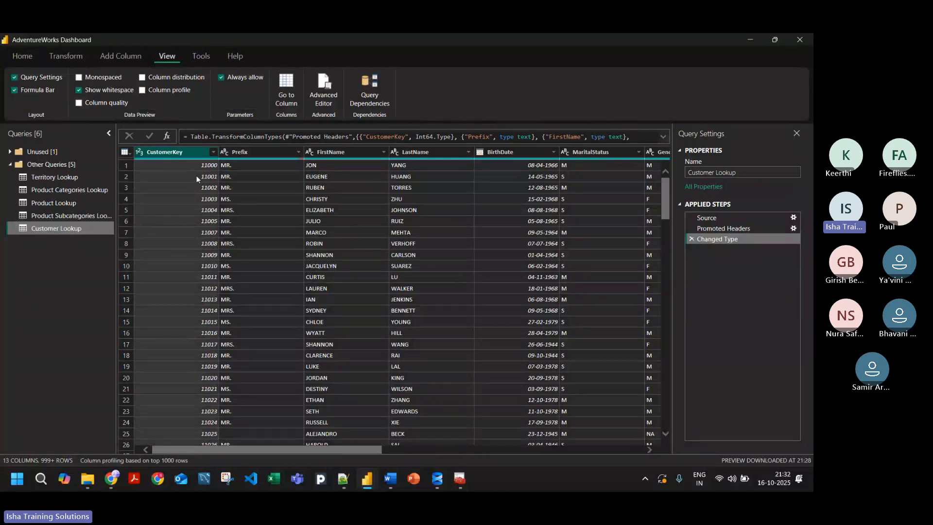
click(78, 103)
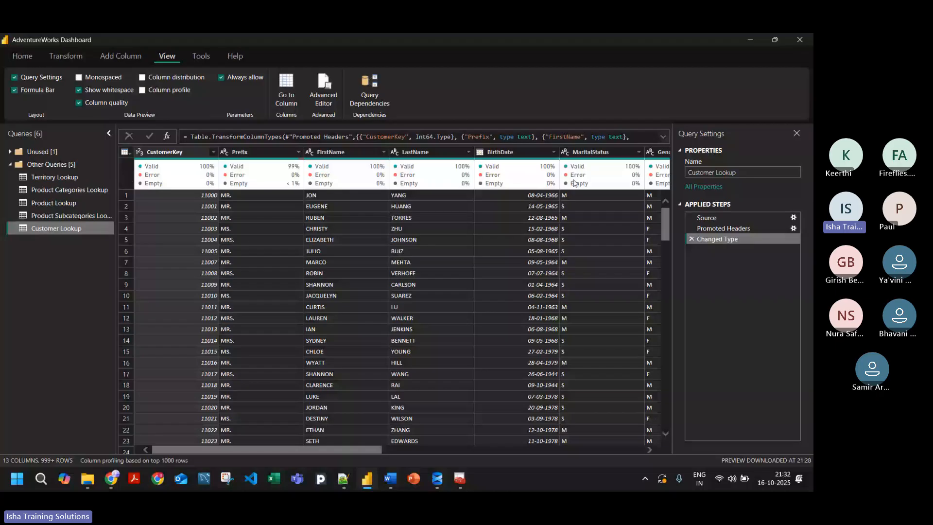
drag(233, 449, 299, 449)
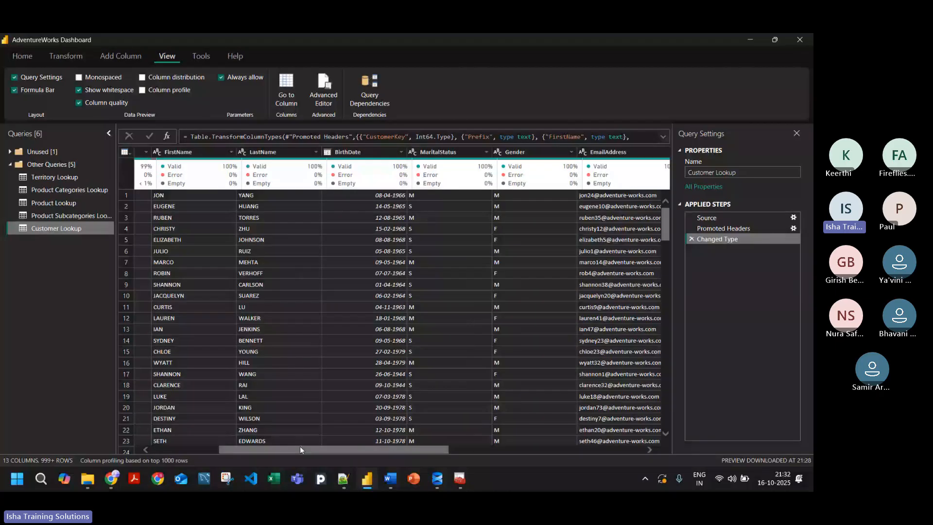
drag(300, 449, 164, 428)
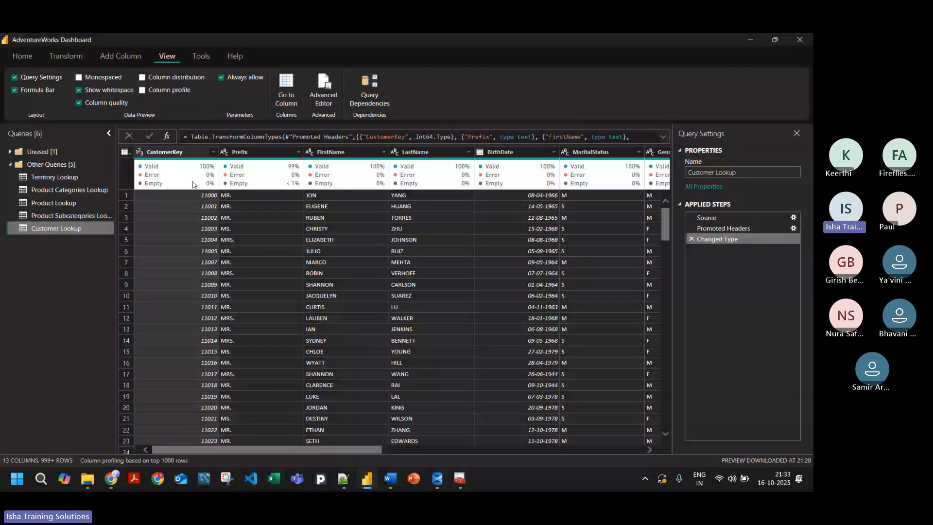
click(293, 189)
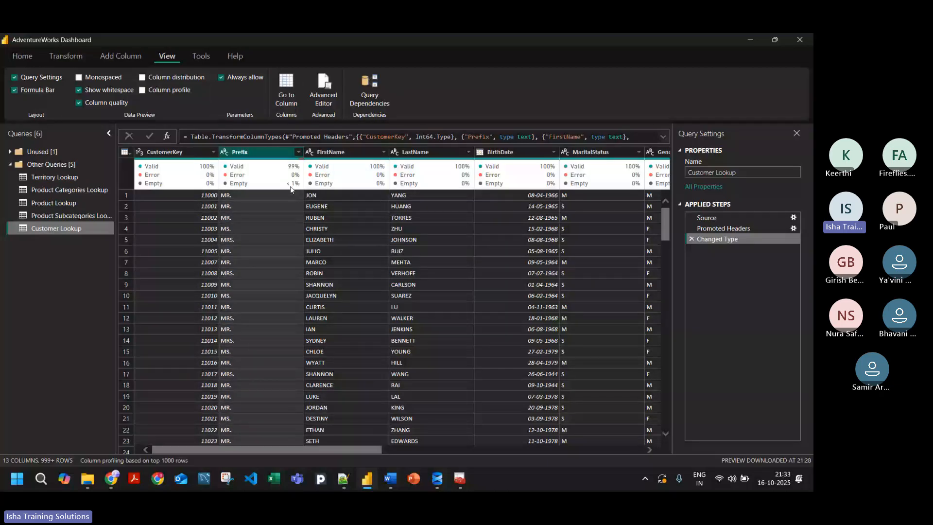
mouse_move(295, 188)
mouse_move(315, 450)
mouse_down()
mouse_move(592, 438)
mouse_move(331, 443)
mouse_up()
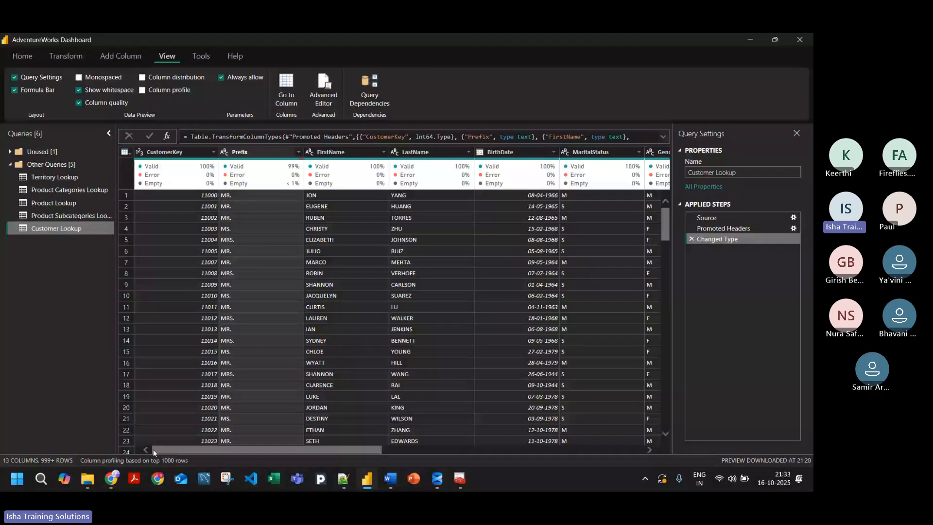
Step: Set column profiling to the entire data set and review the column quality of CustomerKey, Prefix and FirstName
click(171, 460)
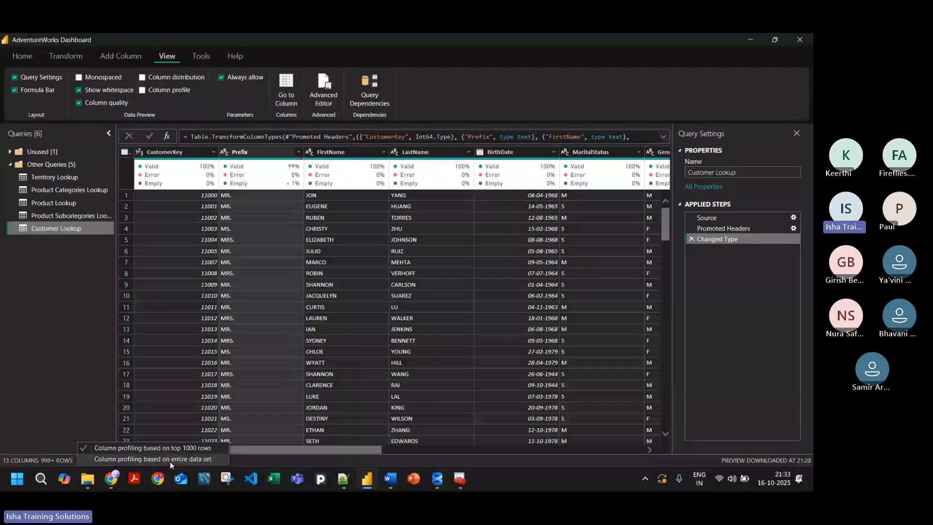
click(170, 460)
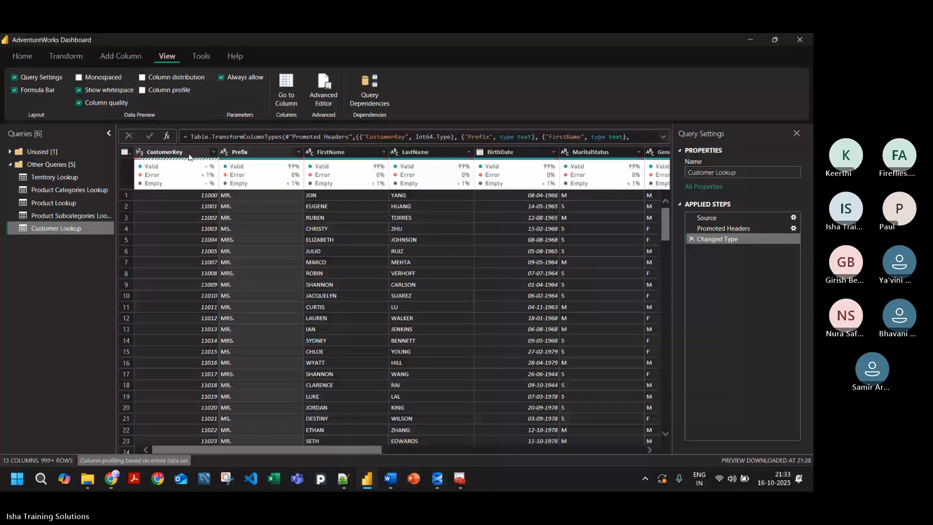
click(257, 154)
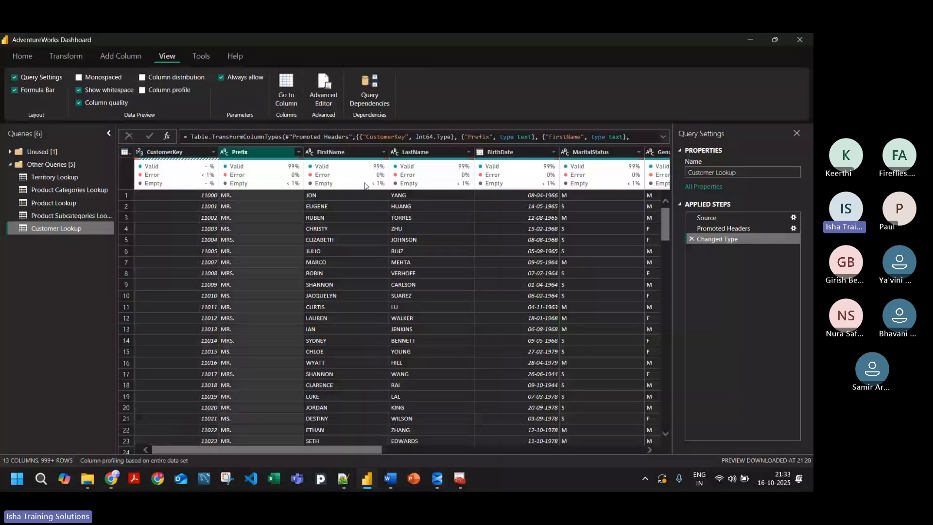
click(358, 150)
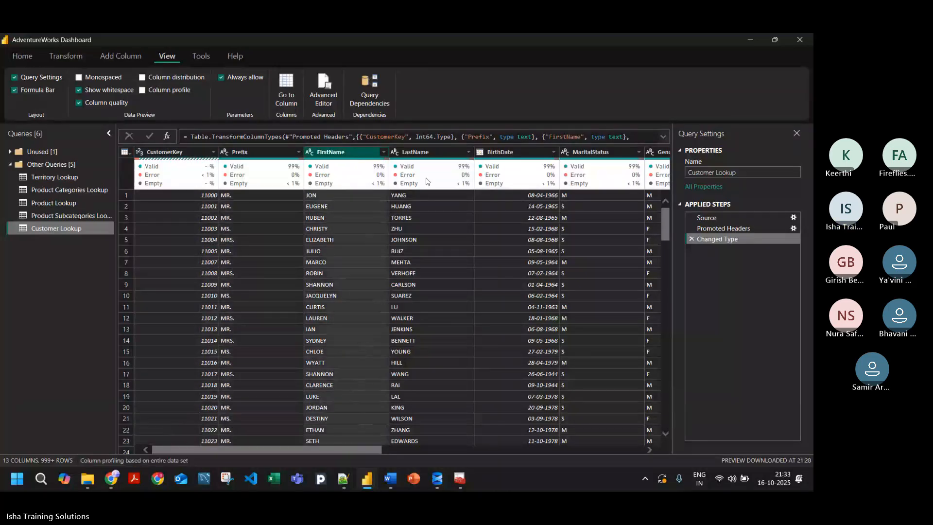
drag(319, 448, 223, 402)
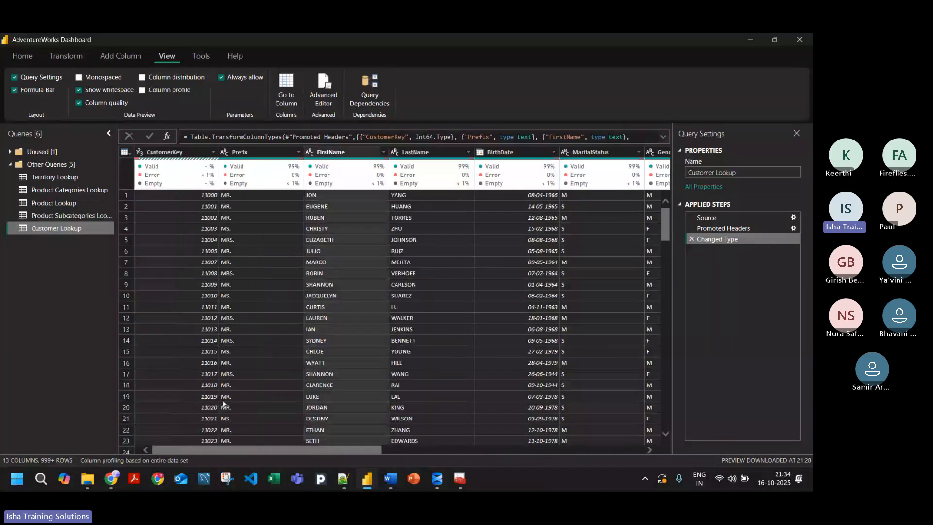
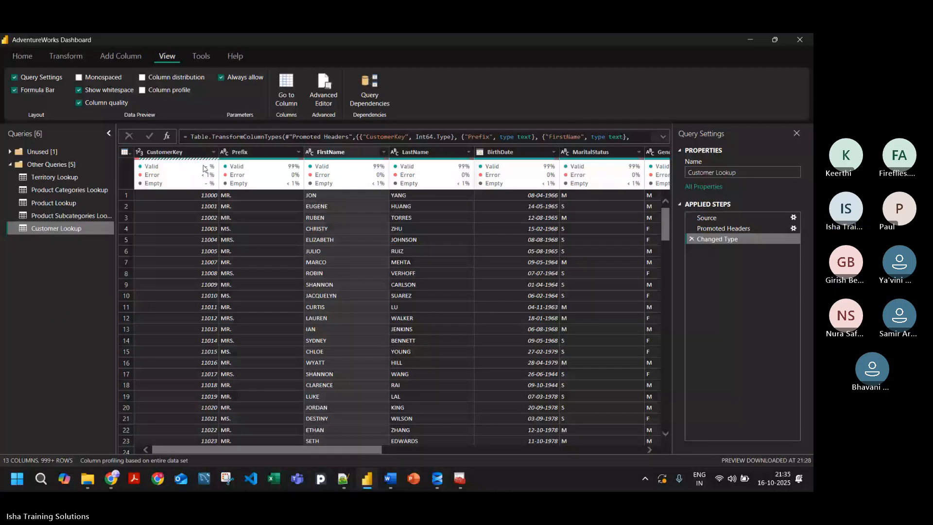
Step: Examine the CustomerKey column's quality figures, its error details and the clean-up actions offered for it
mouse_move(180, 172)
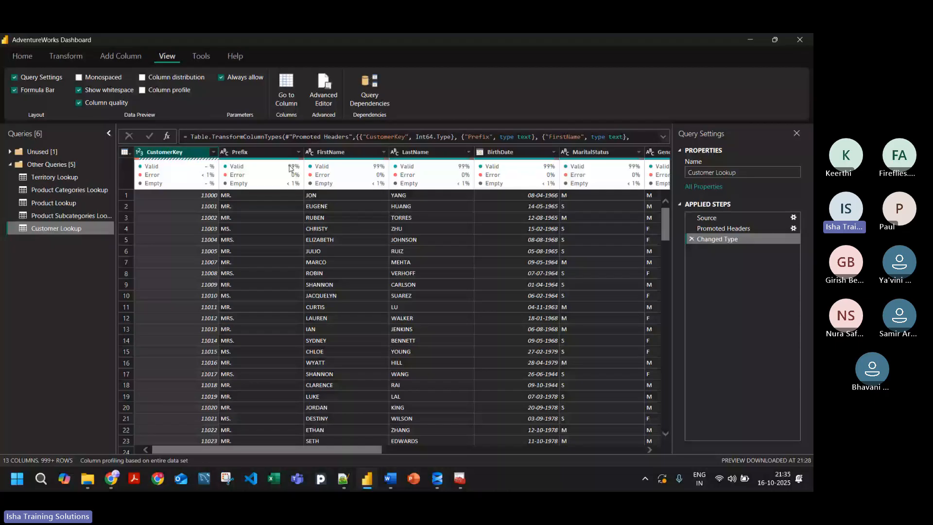
click(330, 152)
click(159, 155)
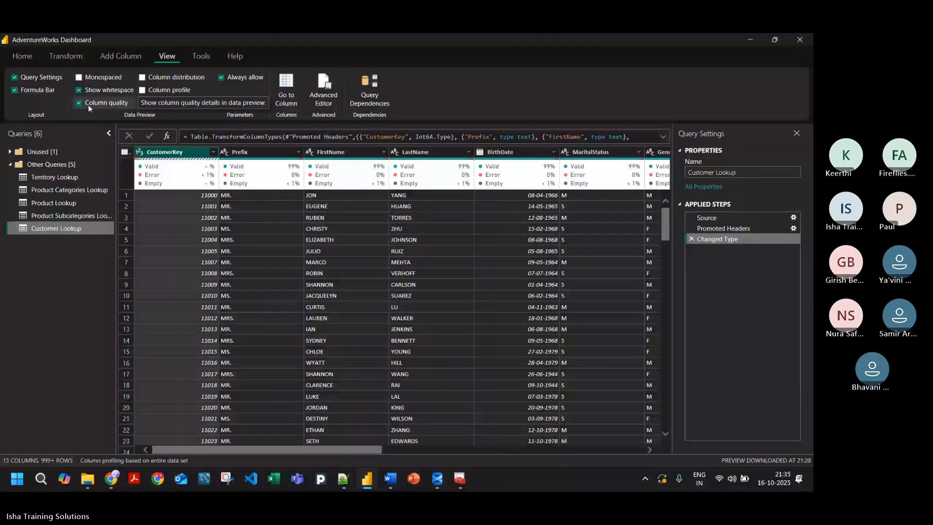
mouse_move(203, 187)
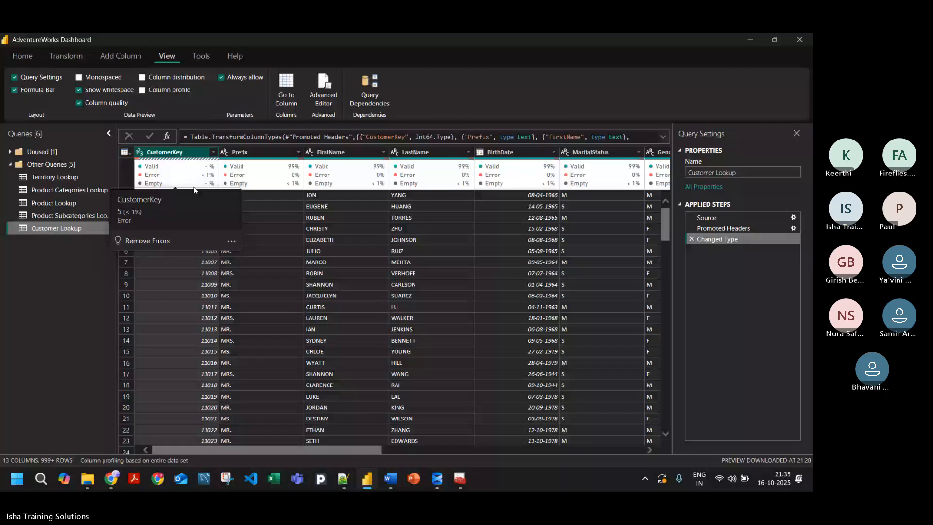
mouse_move(177, 170)
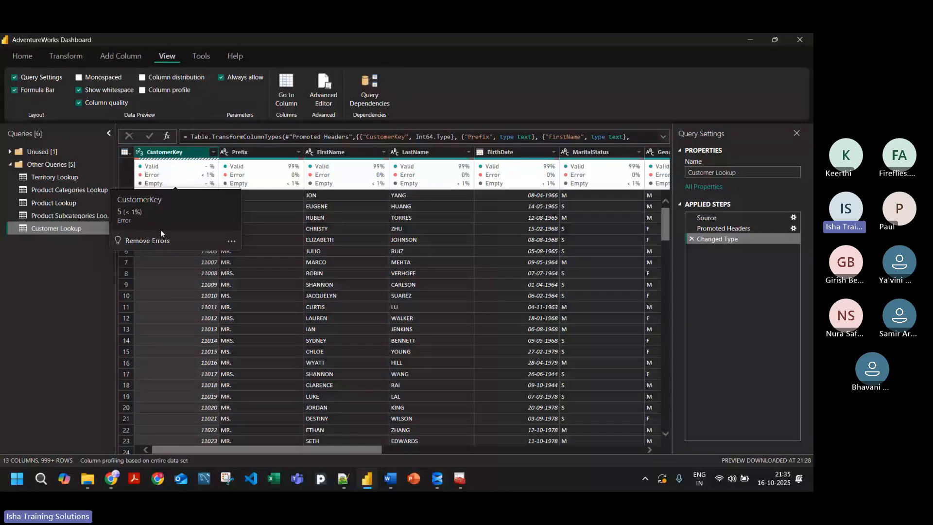
click(232, 241)
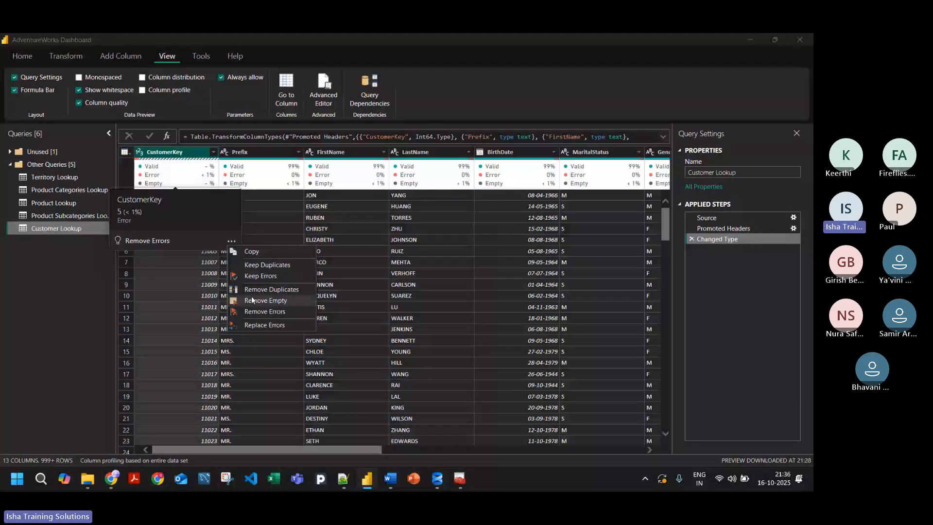
click(84, 313)
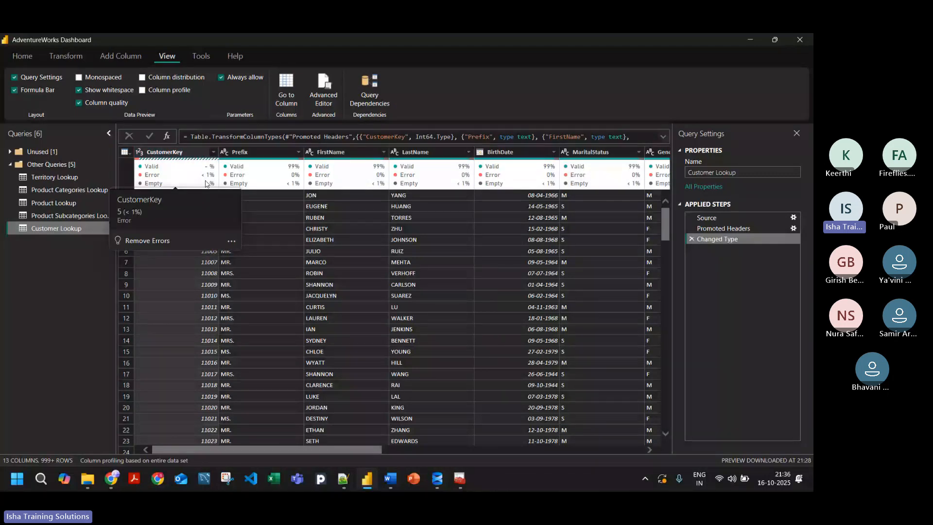
click(185, 153)
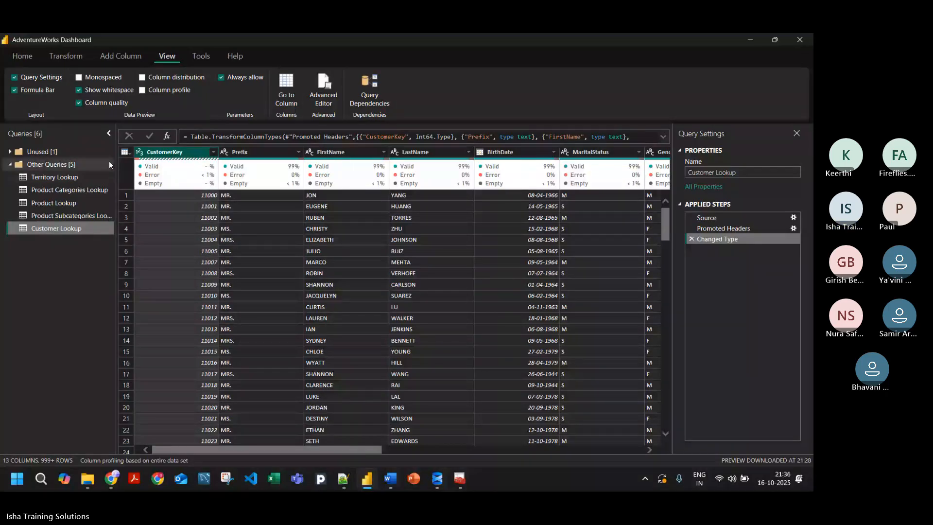
Step: Turn on Column distribution for Customer Lookup and examine FirstName's distinct and unique values and the clean-up actions offered
click(143, 78)
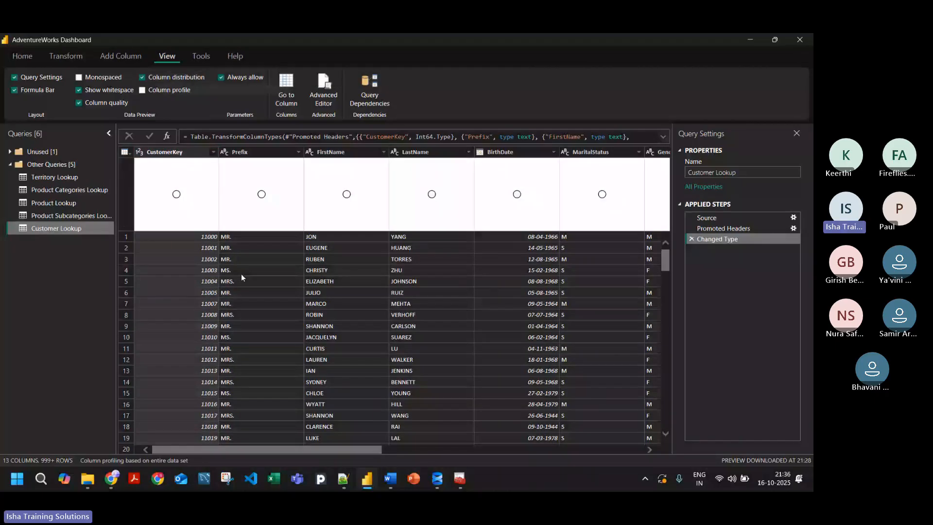
mouse_move(199, 176)
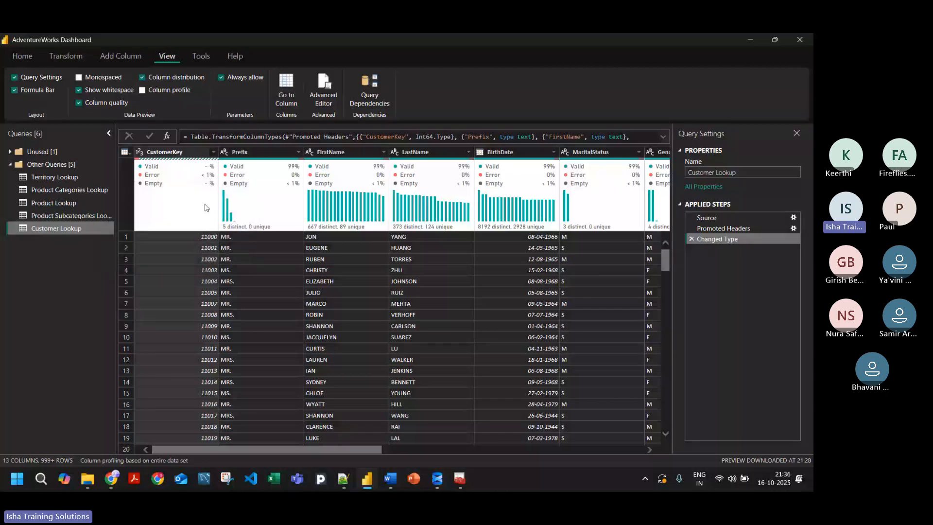
mouse_move(229, 220)
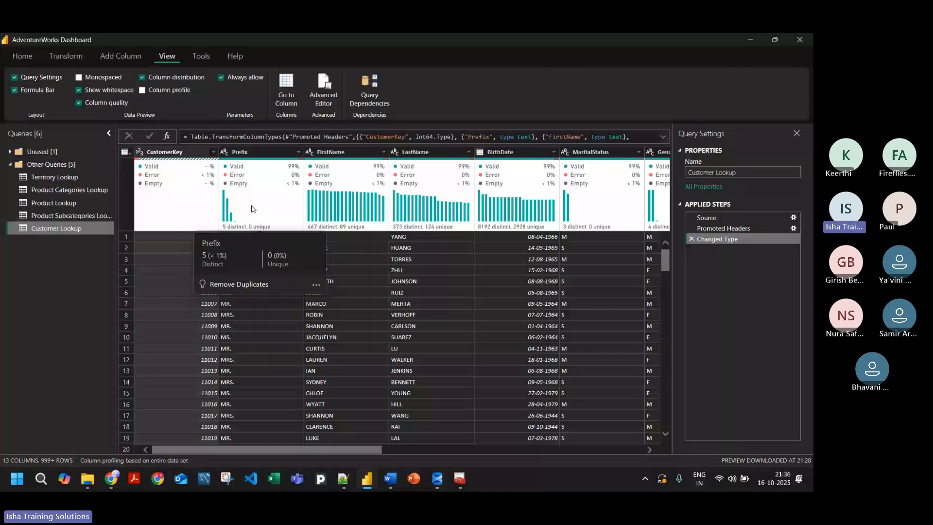
click(341, 155)
mouse_move(344, 227)
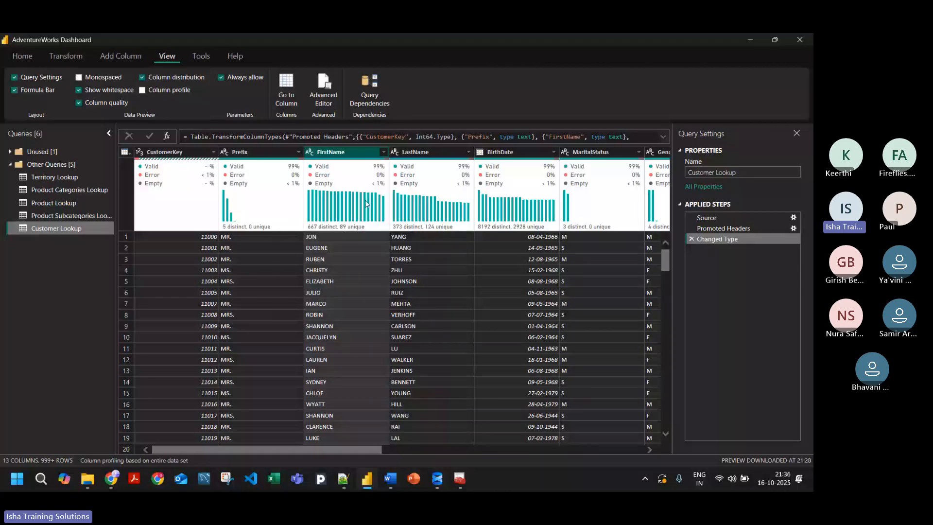
mouse_move(346, 204)
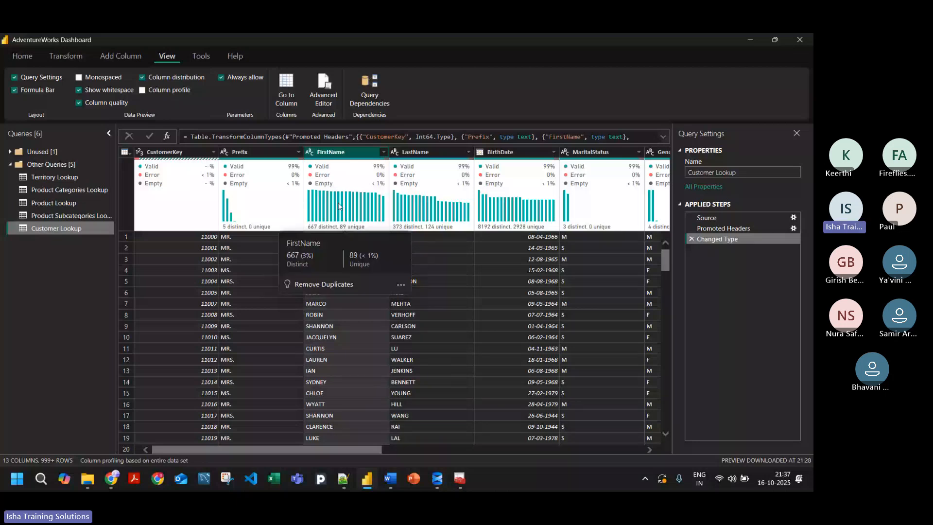
click(402, 285)
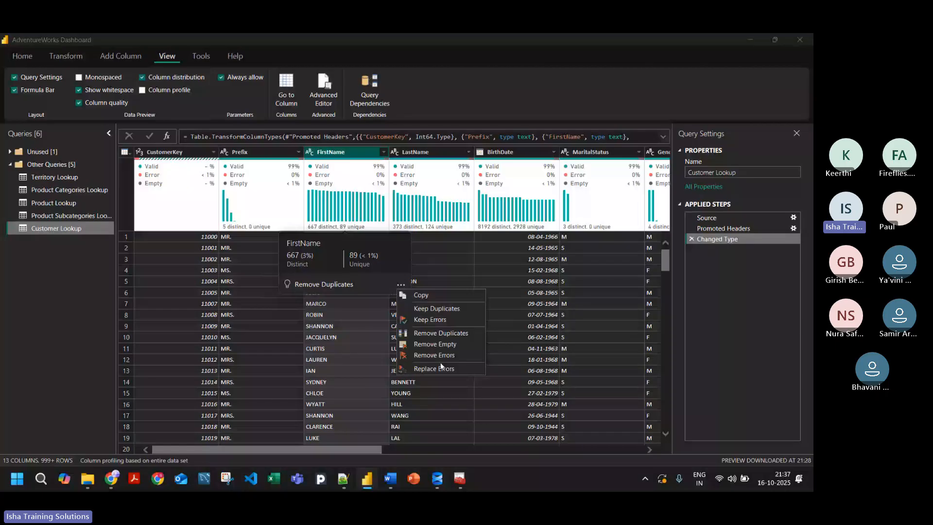
click(217, 204)
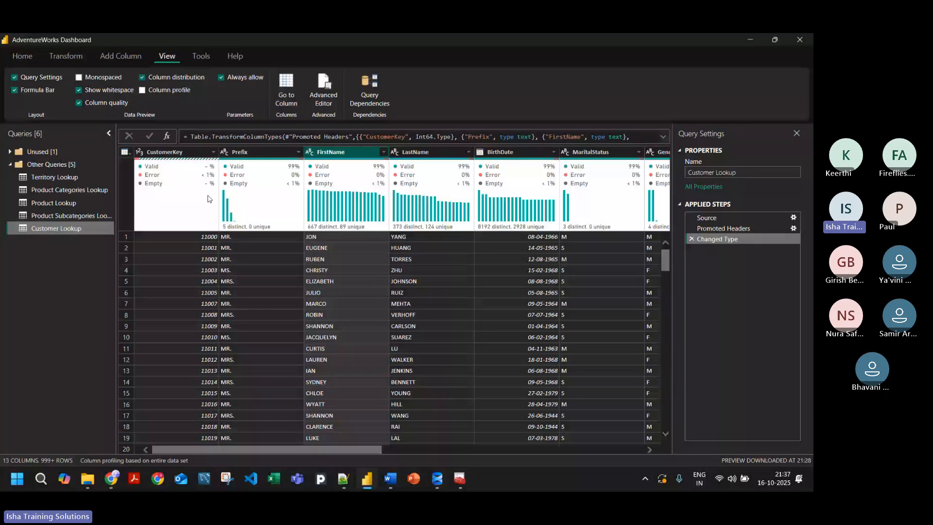
Step: Turn on Column profile and widen the data preview by narrowing the Query Settings and Queries panes
click(153, 91)
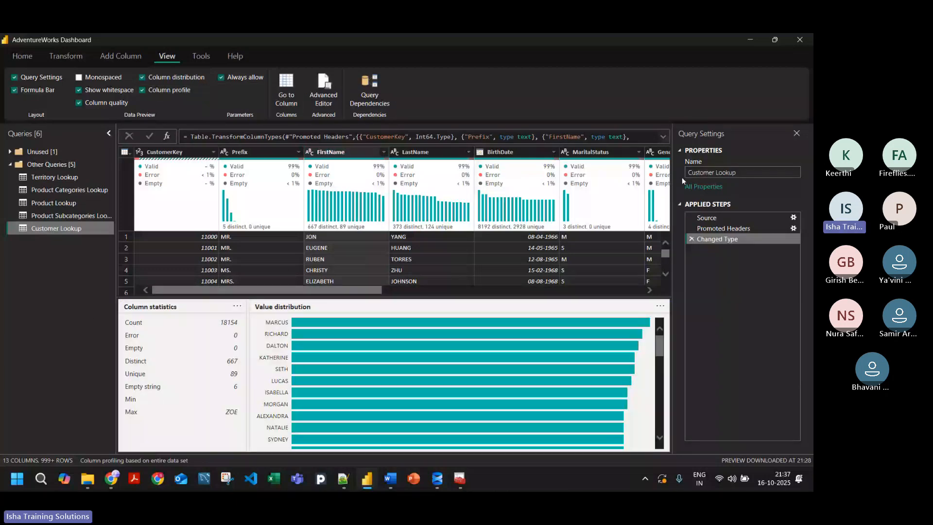
drag(672, 181, 705, 182)
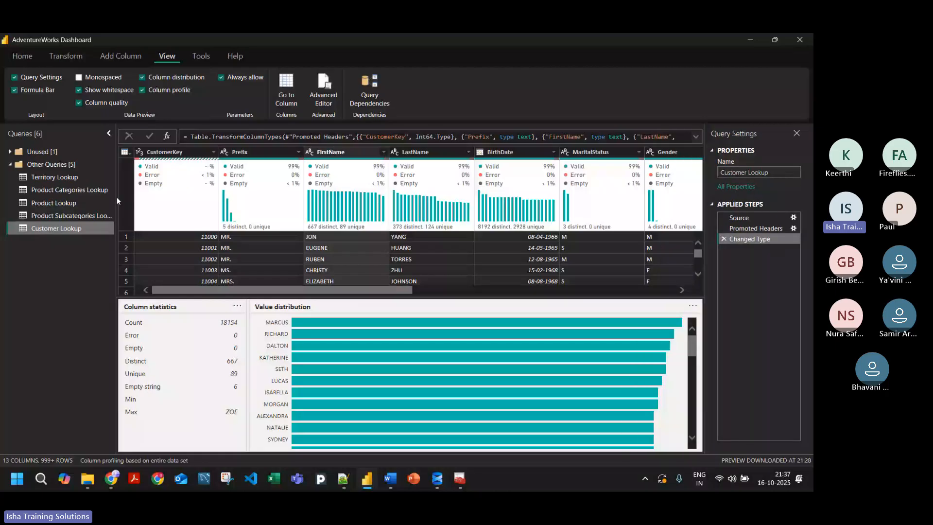
drag(117, 197, 99, 197)
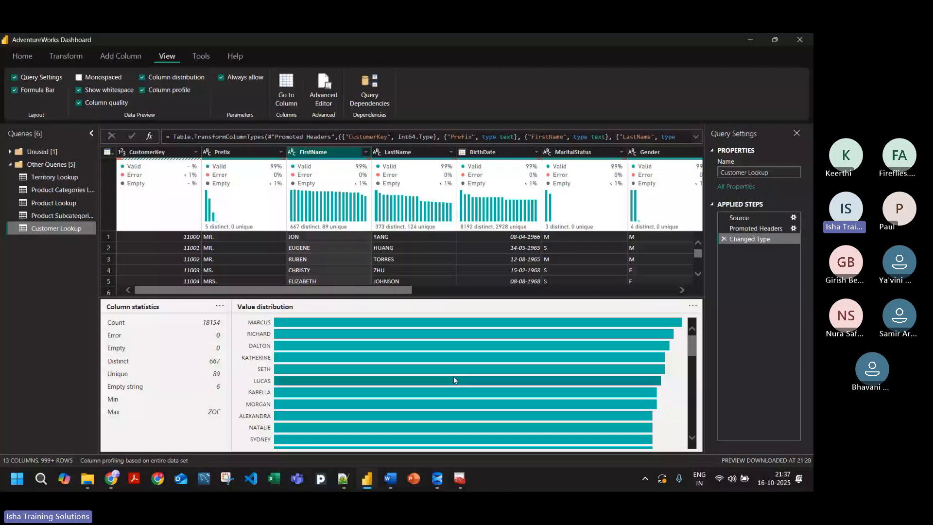
Step: Look through the column statistics and the full value distribution of the FirstName column
scroll(314, 335, down, 3)
scroll(316, 343, down, 5)
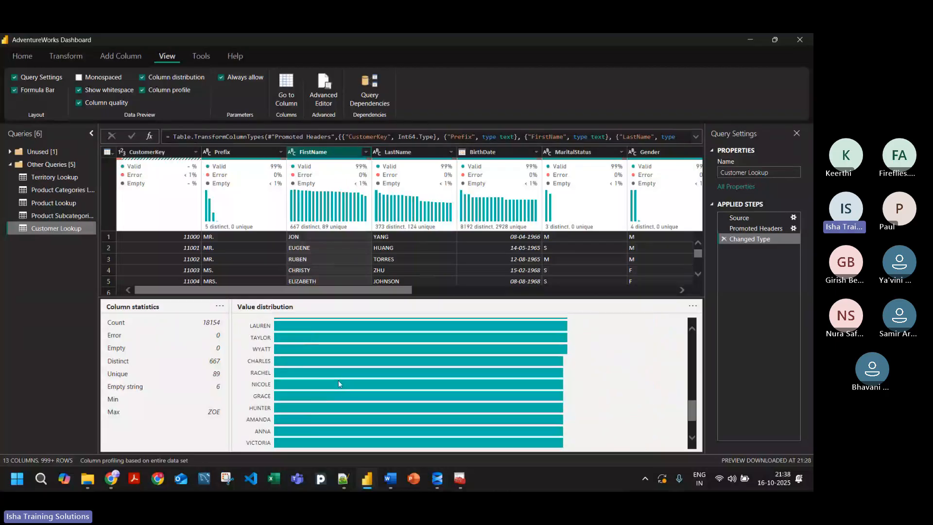
mouse_move(366, 383)
scroll(340, 397, up, 8)
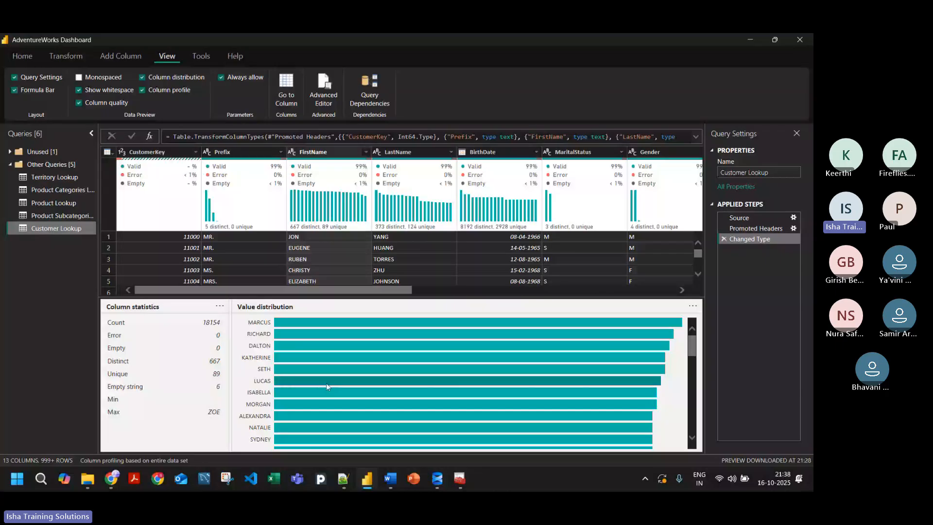
scroll(327, 383, down, 10)
scroll(306, 389, up, 10)
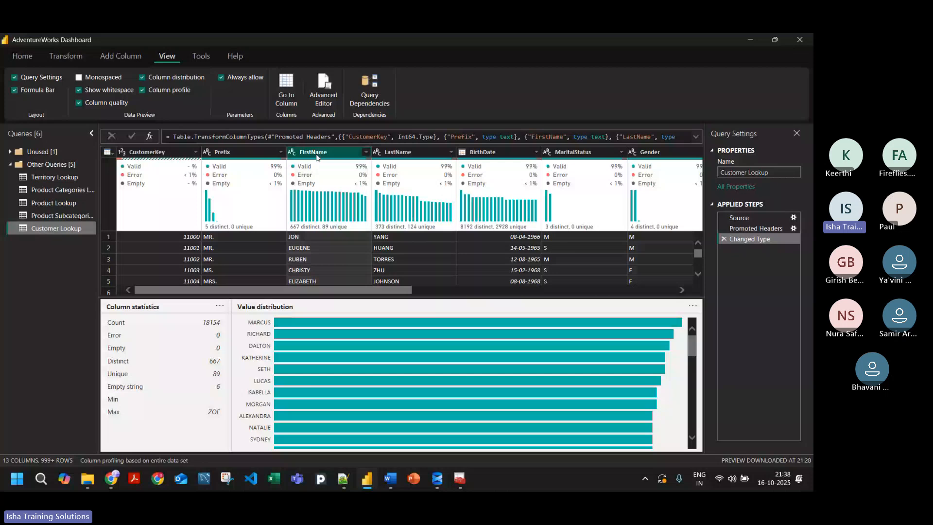
Step: Profile the AnnualIncome column and examine all of its column statistics and its value distribution
drag(370, 290, 501, 297)
drag(424, 292, 508, 295)
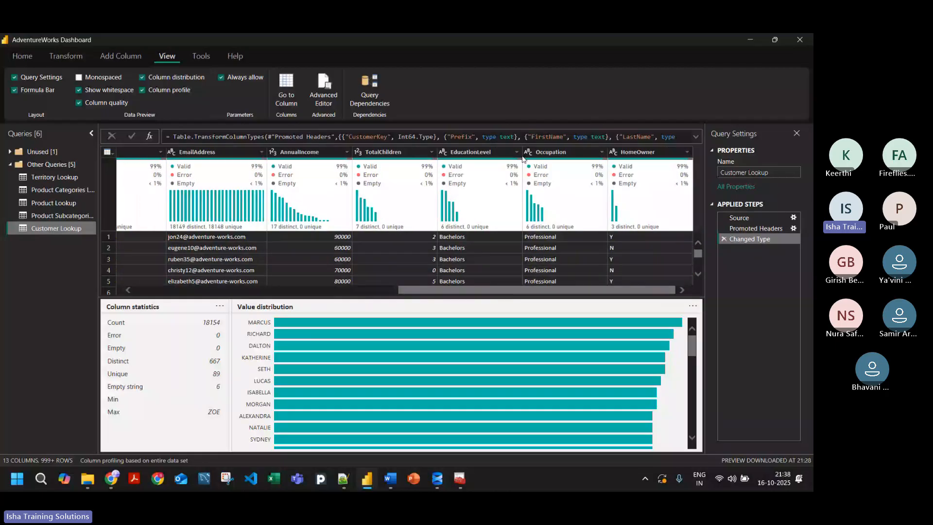
click(301, 152)
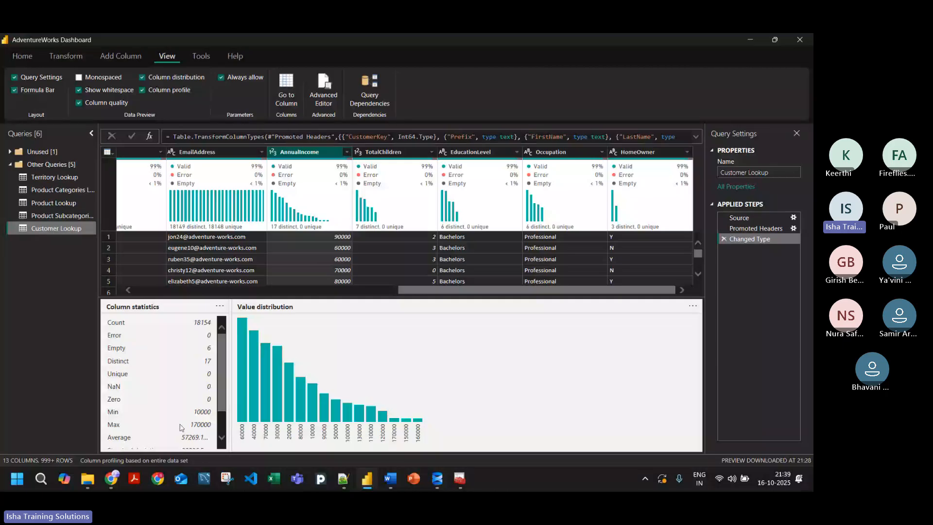
scroll(220, 389, down, 1)
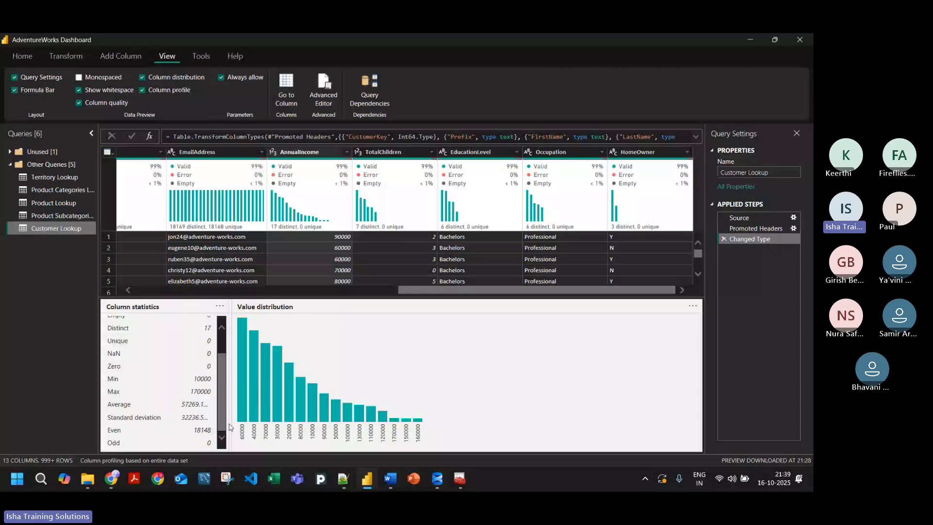
scroll(136, 363, up, 2)
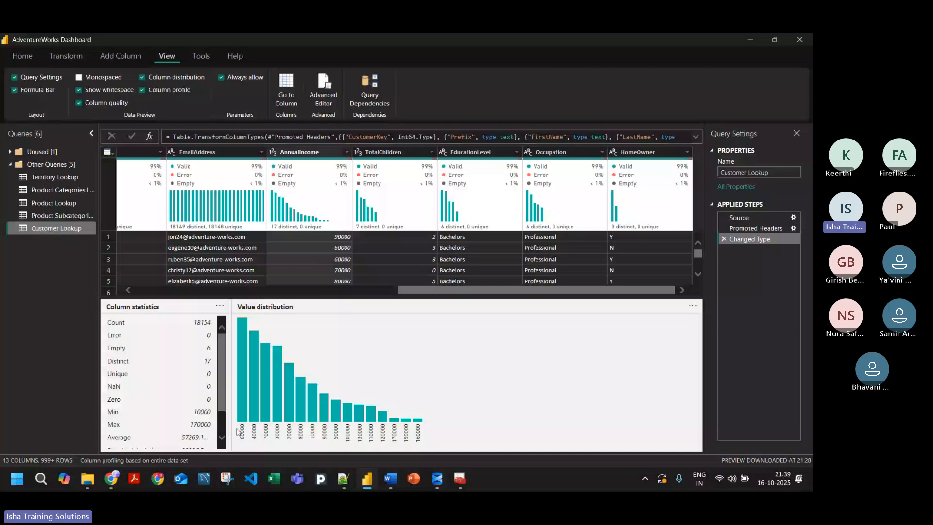
mouse_move(242, 418)
mouse_move(357, 418)
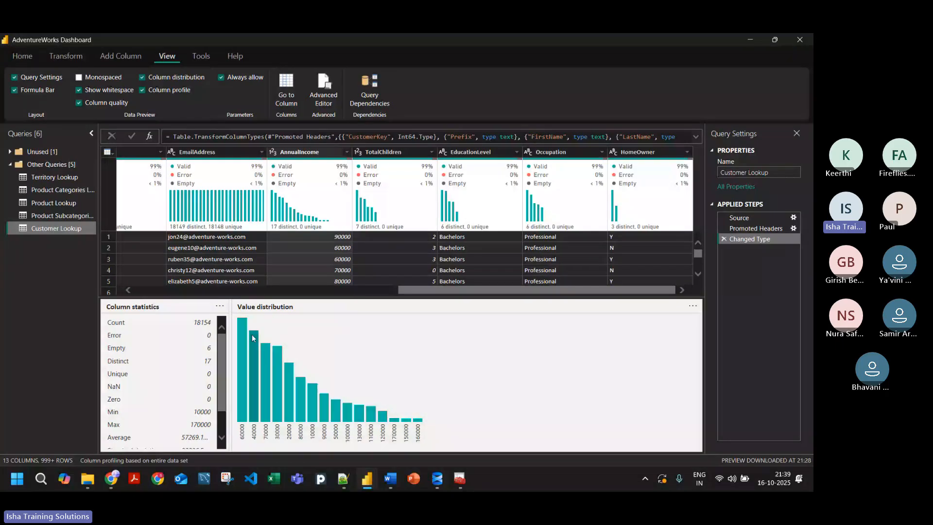
mouse_move(241, 323)
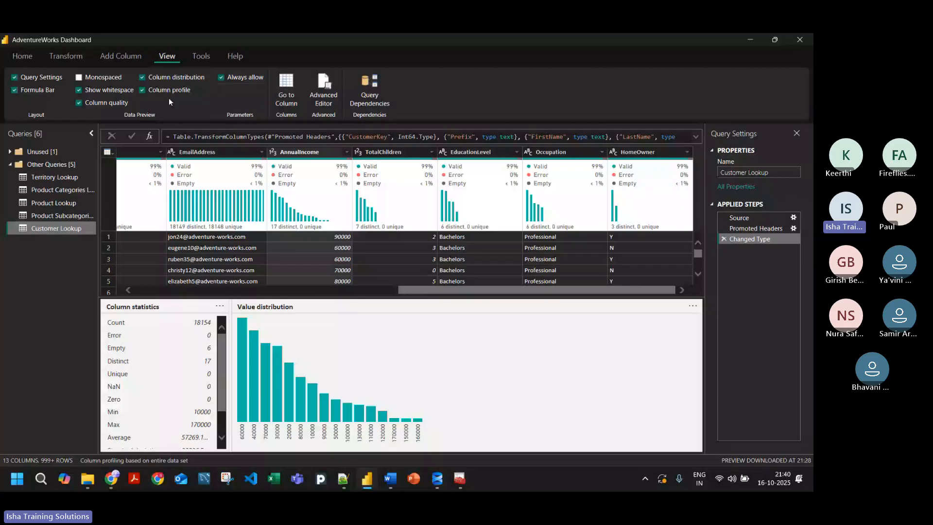
Step: Turn off Column profile and keep only the Customer Lookup rows with errors in the CustomerKey column
click(143, 90)
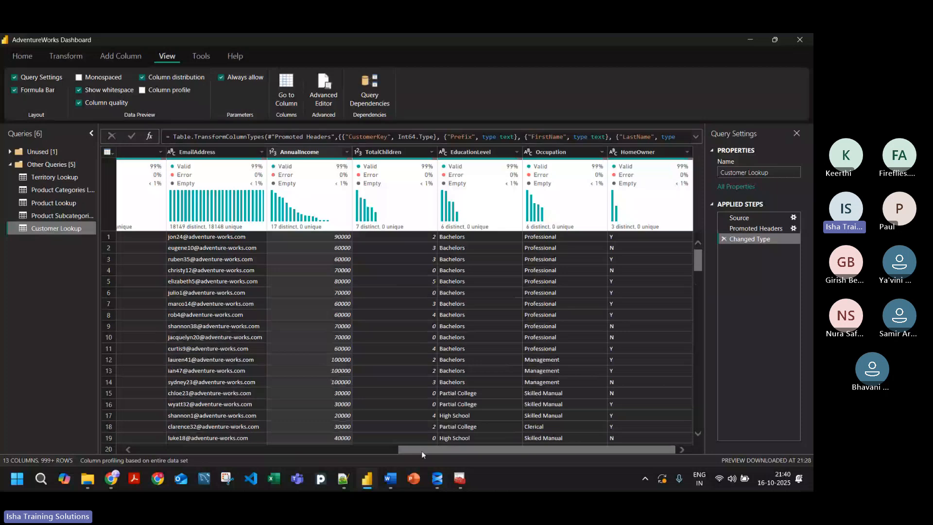
drag(421, 450, 105, 415)
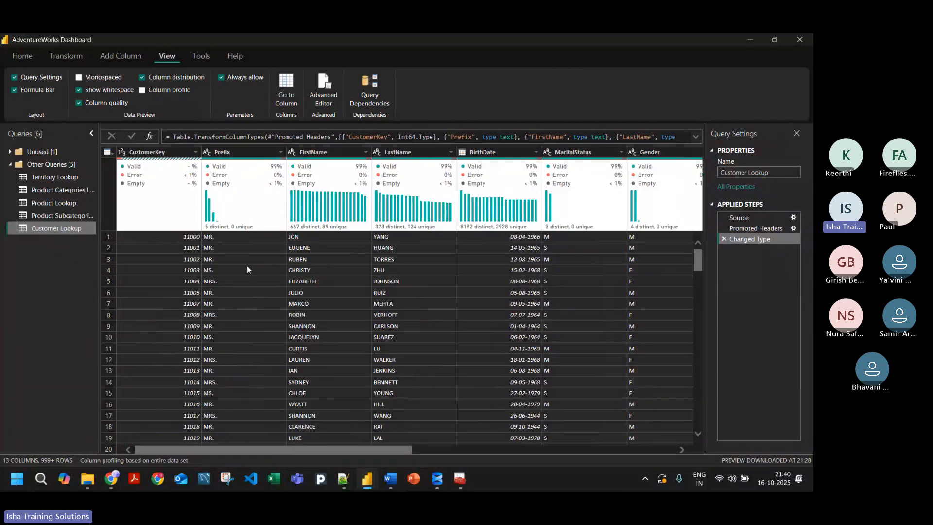
mouse_move(166, 176)
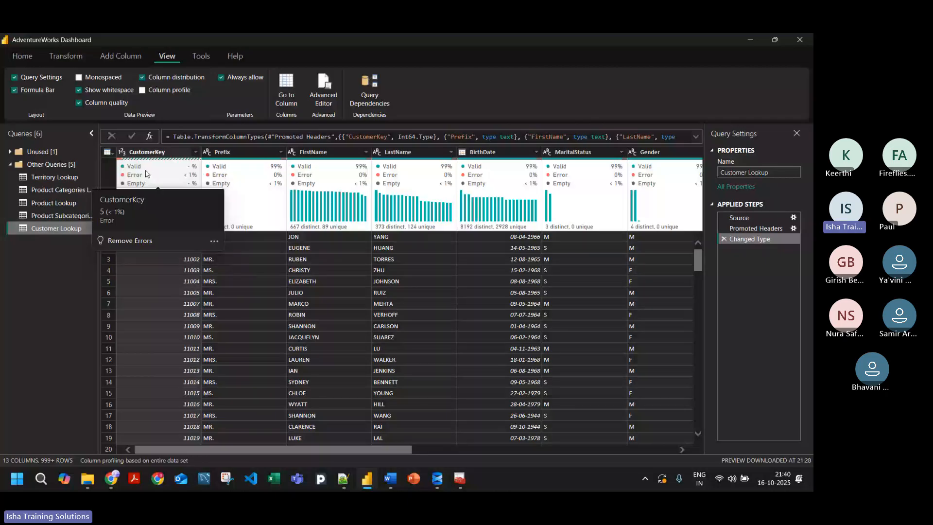
click(215, 241)
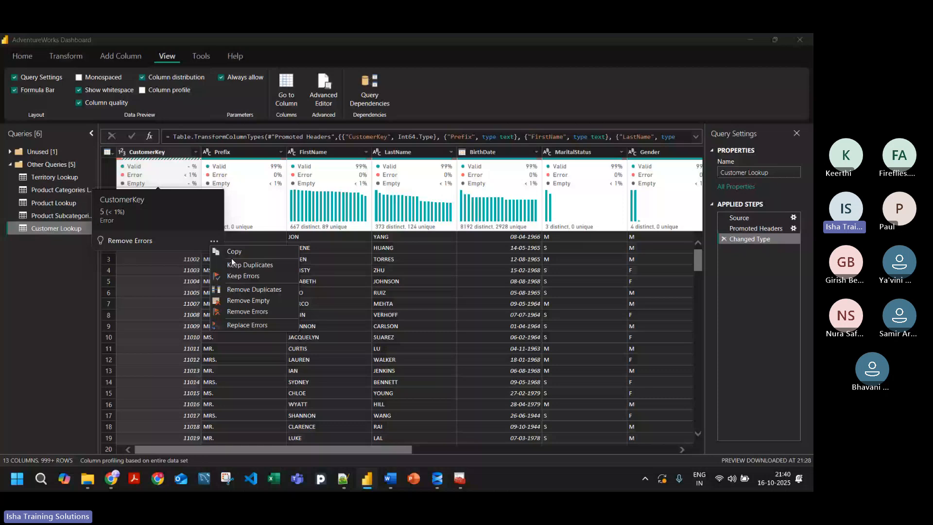
click(263, 275)
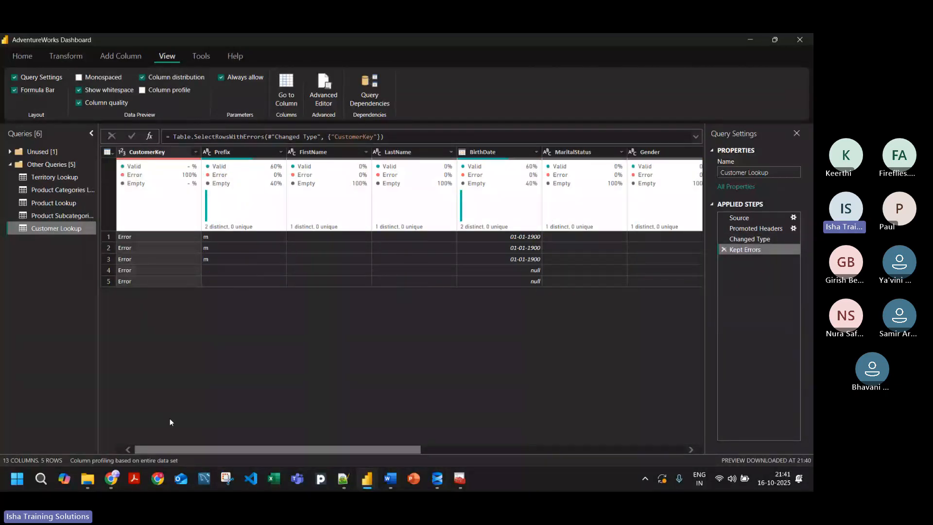
Step: Look across all columns of the kept CustomerKey error rows to see what data they contain
drag(155, 449, 441, 421)
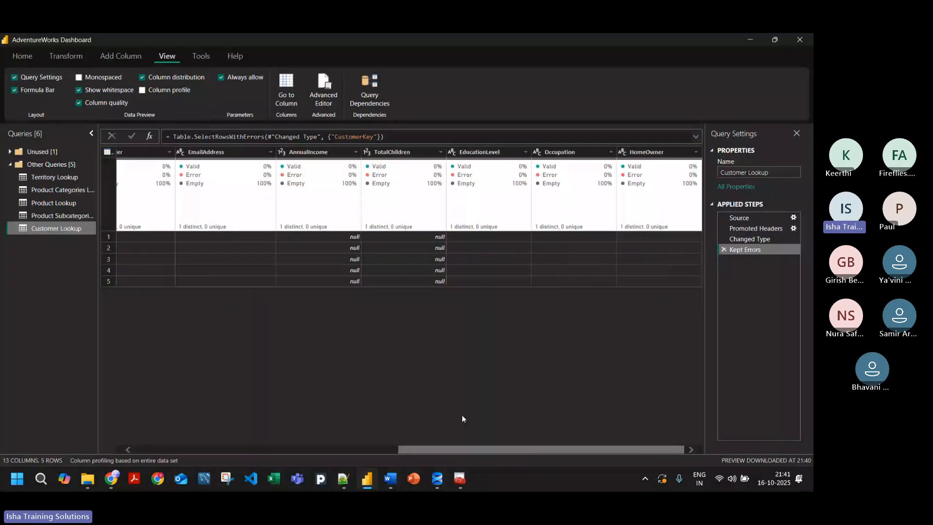
click(206, 153)
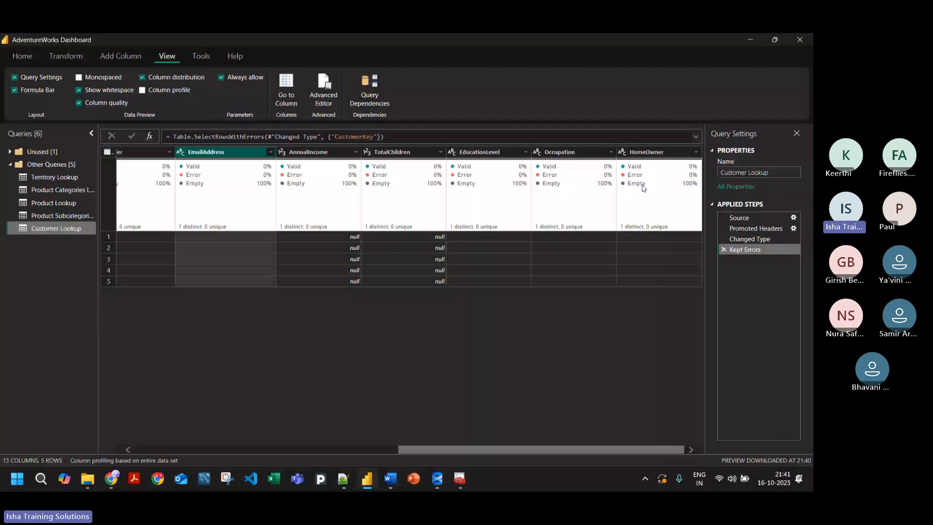
drag(493, 449, 125, 229)
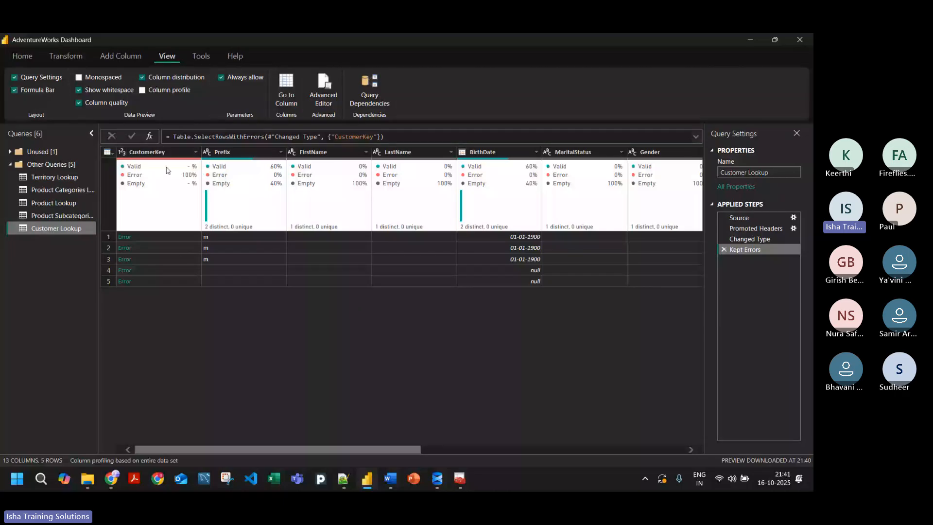
right_click(151, 195)
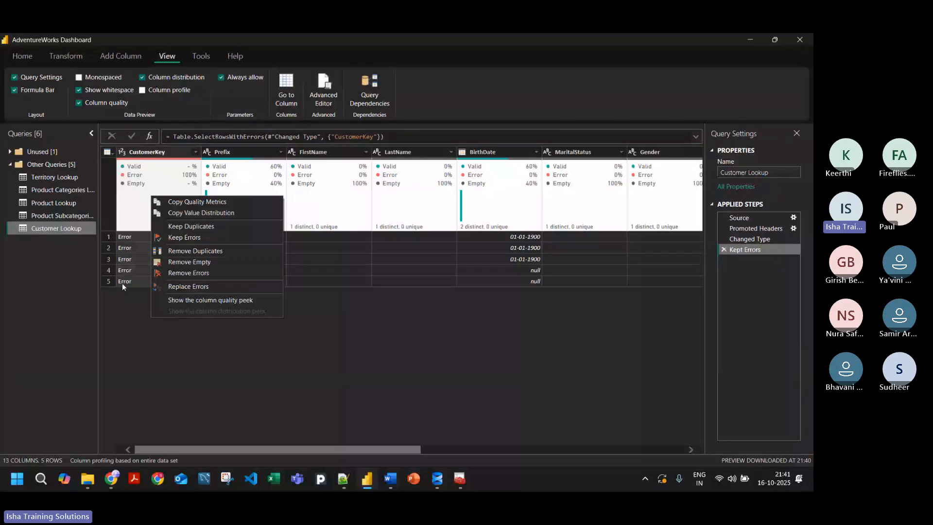
click(133, 302)
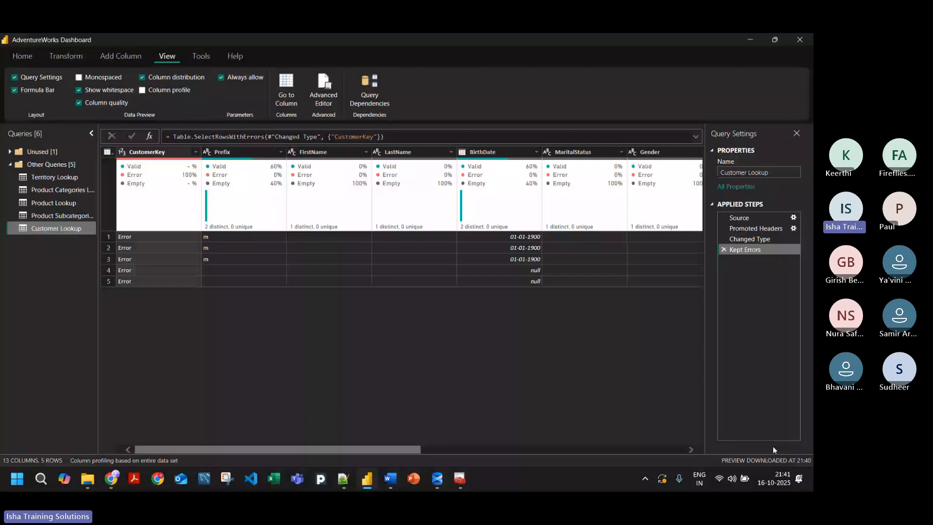
Step: Delete the Kept Errors step and remove the rows with errors in the CustomerKey column instead
click(724, 250)
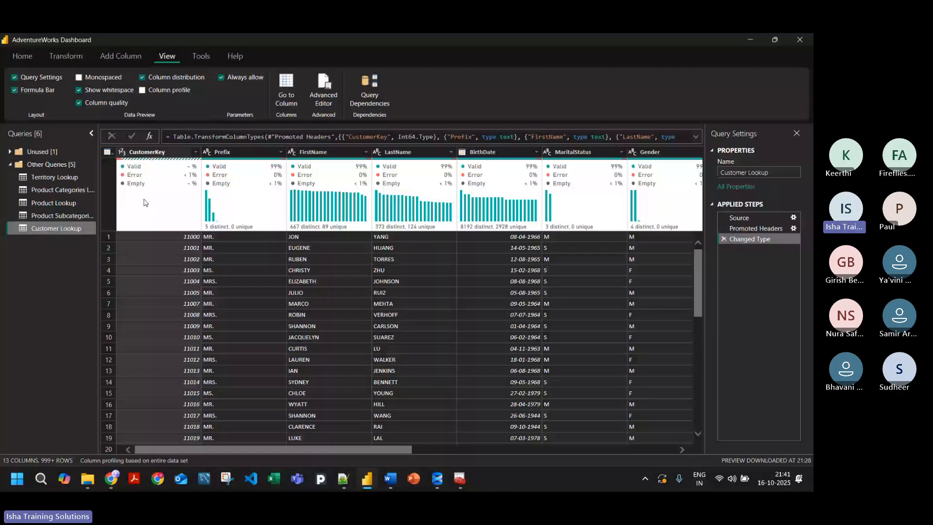
mouse_move(163, 188)
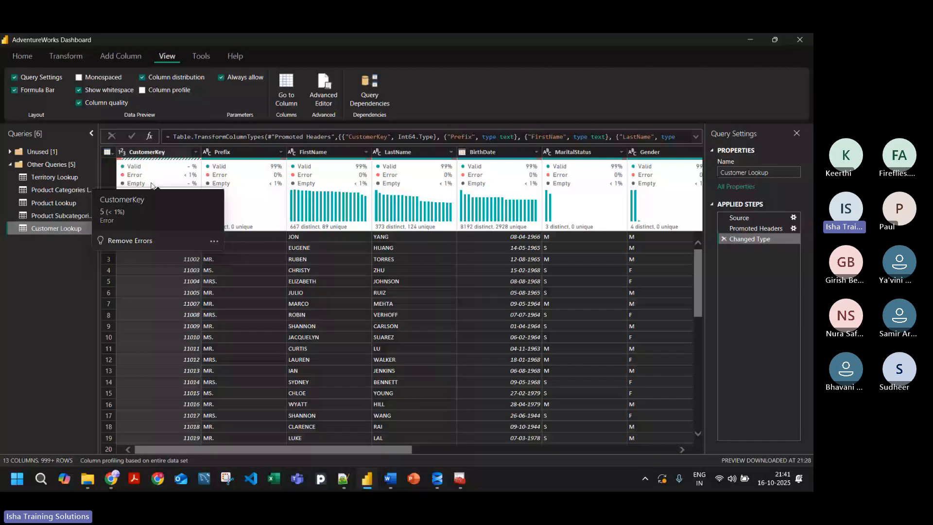
right_click(152, 185)
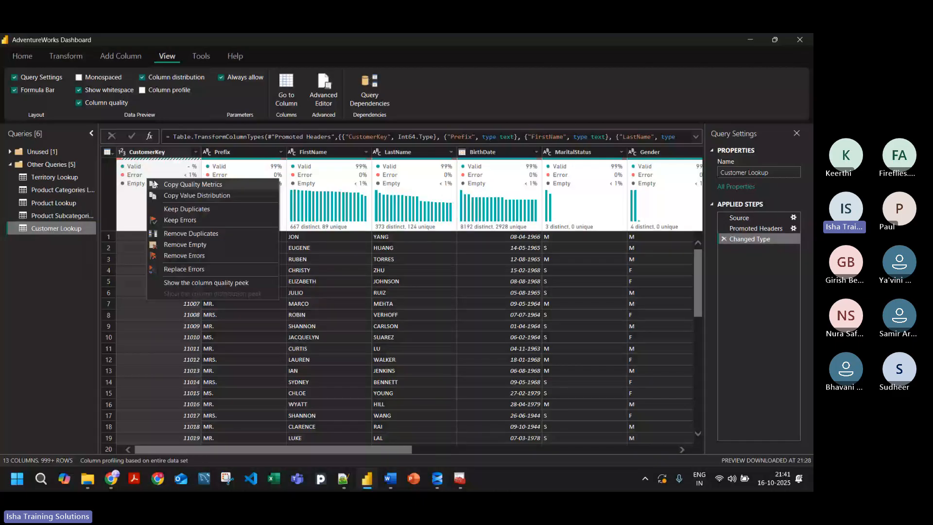
right_click(170, 190)
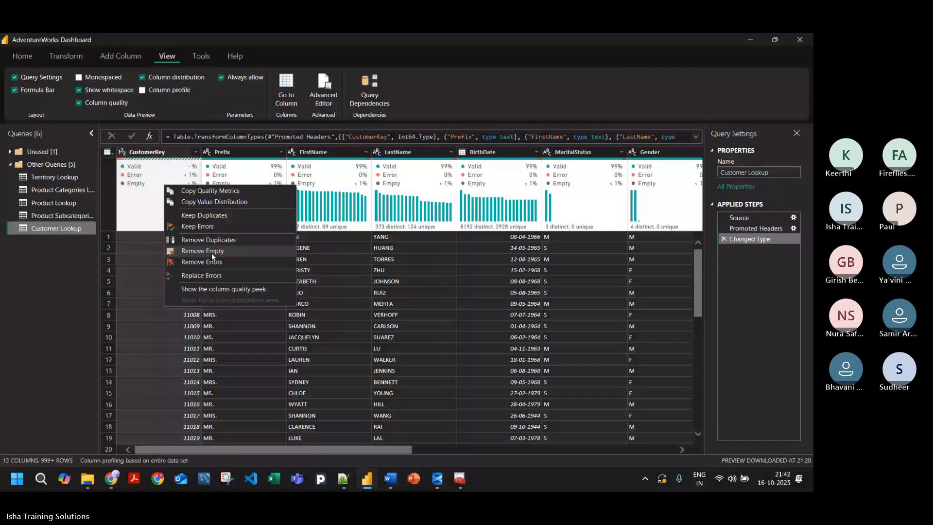
click(240, 262)
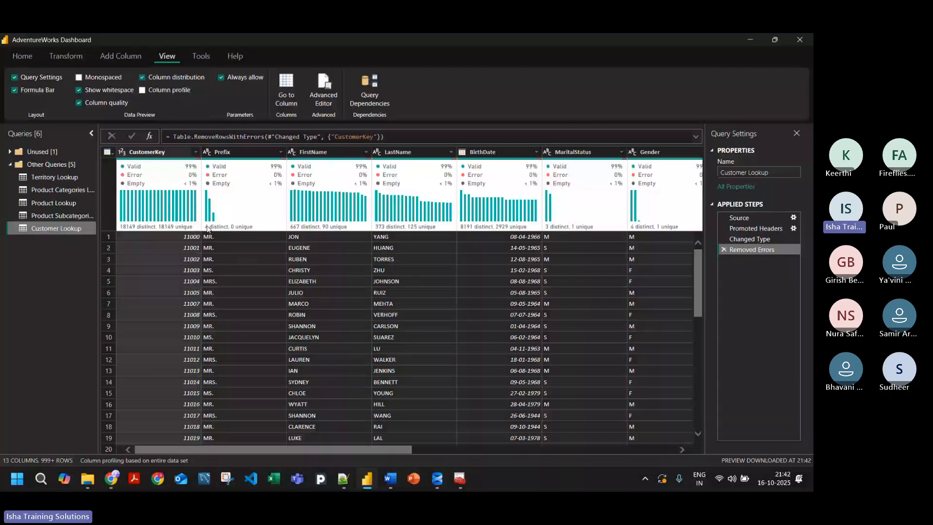
Step: Check the column quality across the Customer Lookup table and remove the rows with an empty CustomerKey
mouse_move(180, 179)
drag(322, 450, 631, 433)
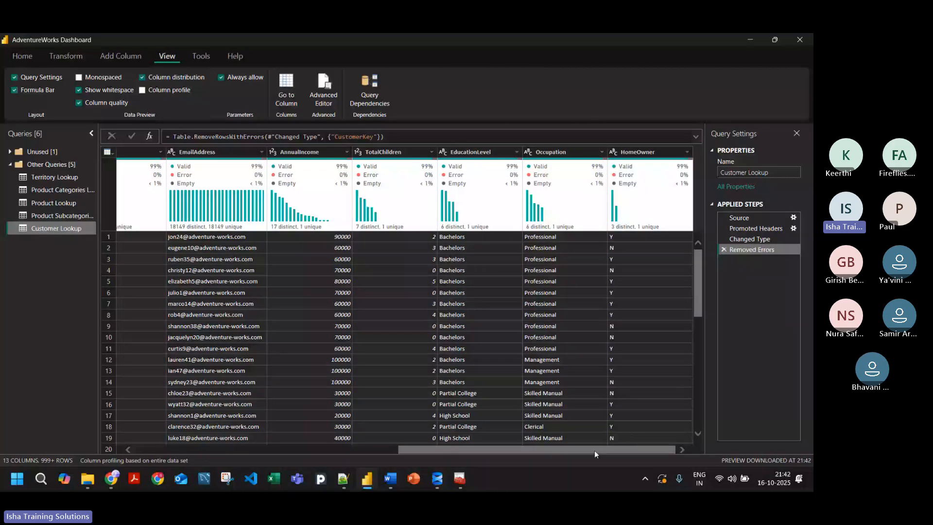
drag(593, 450, 323, 445)
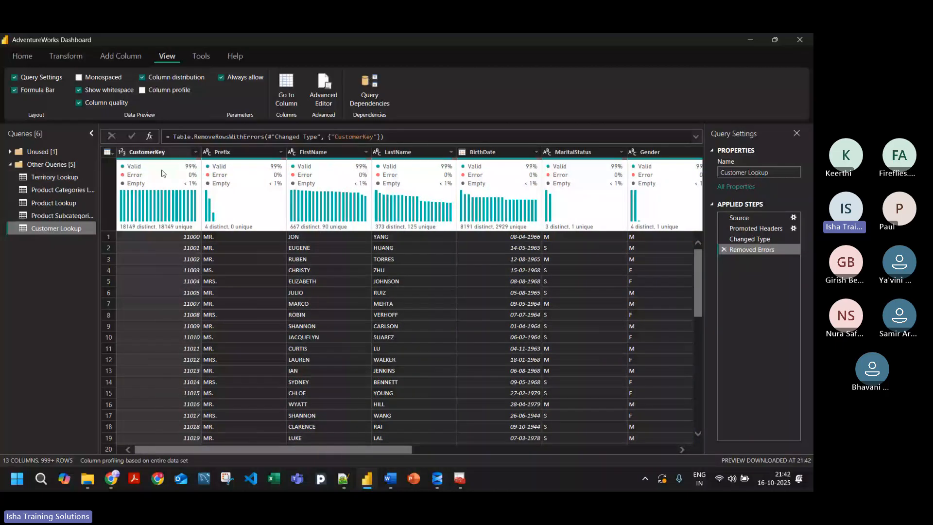
mouse_move(162, 173)
right_click(183, 182)
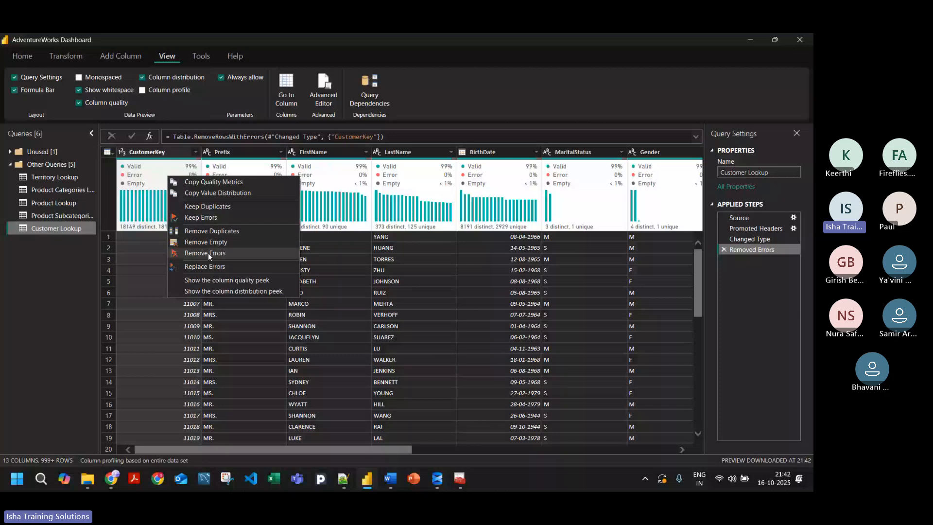
click(247, 241)
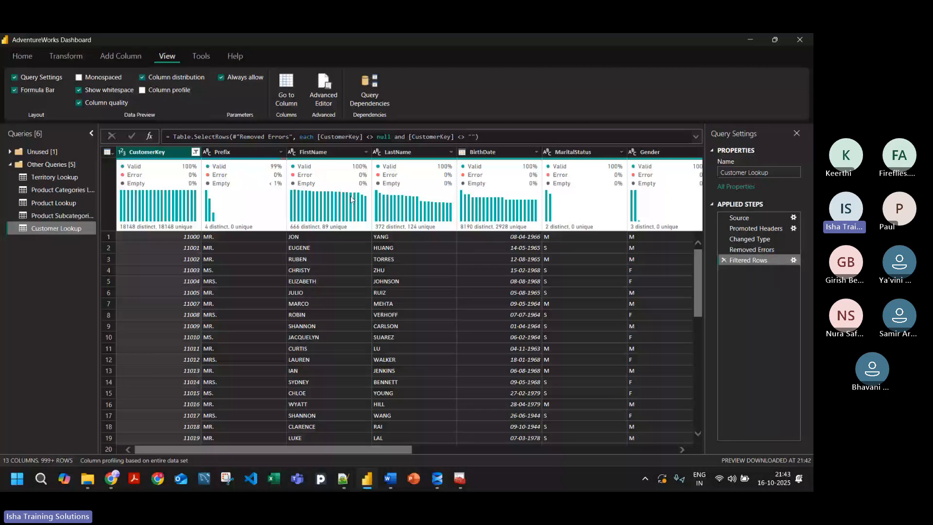
Step: Review the column quality and value distribution of every Customer Lookup column, from CustomerKey to HomeOwner
drag(337, 450, 638, 439)
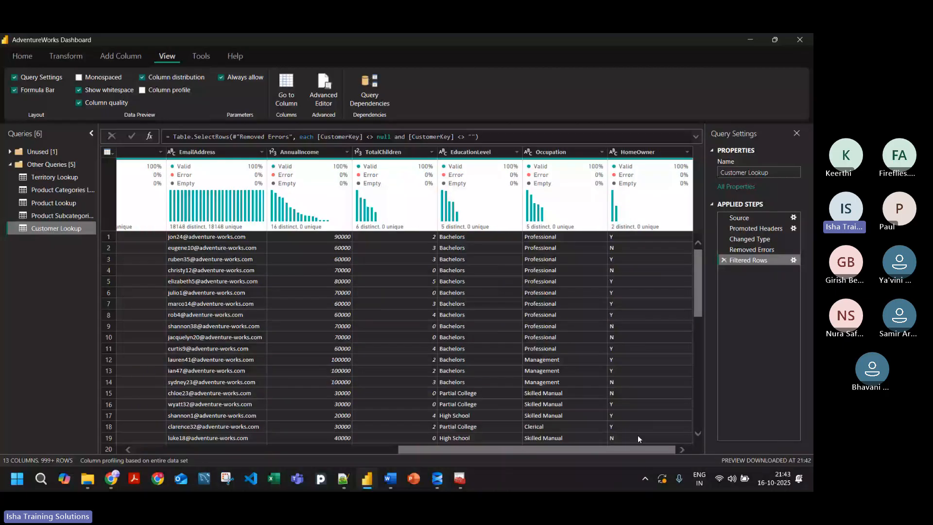
drag(637, 439, 334, 437)
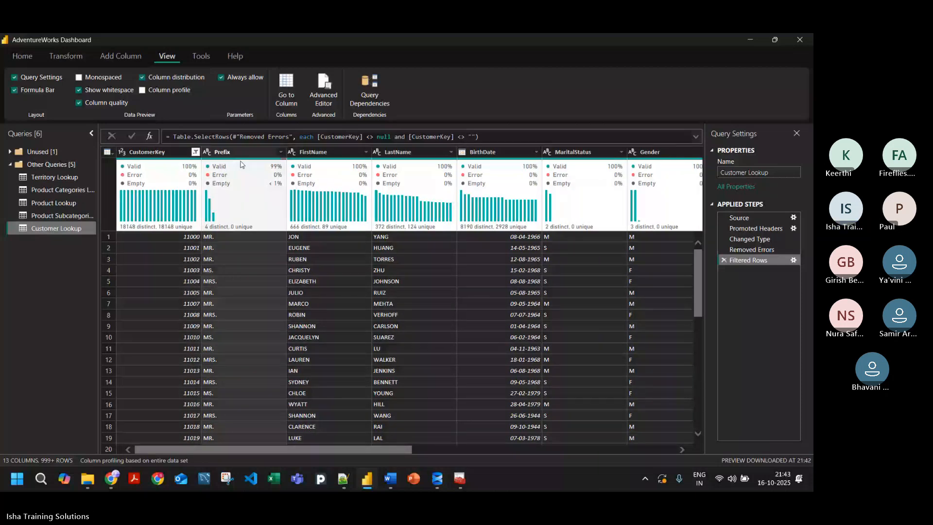
mouse_move(250, 222)
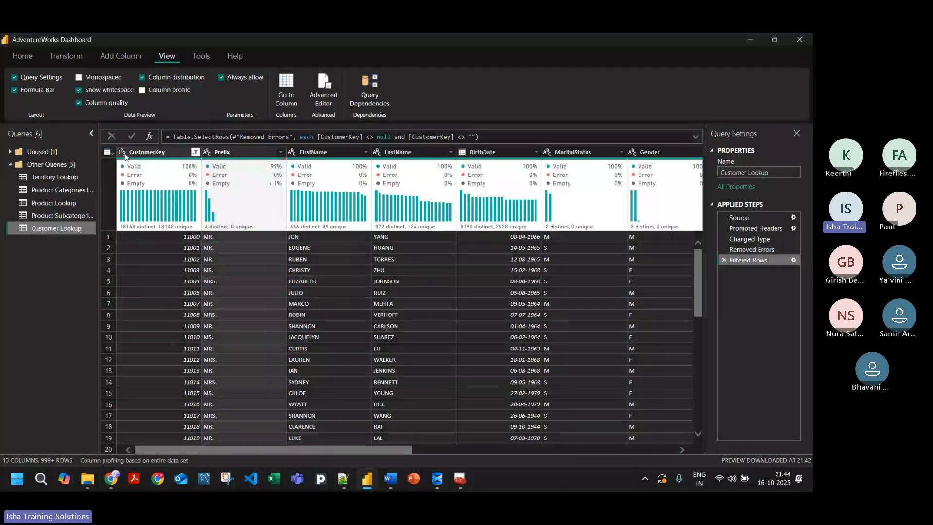
mouse_move(121, 163)
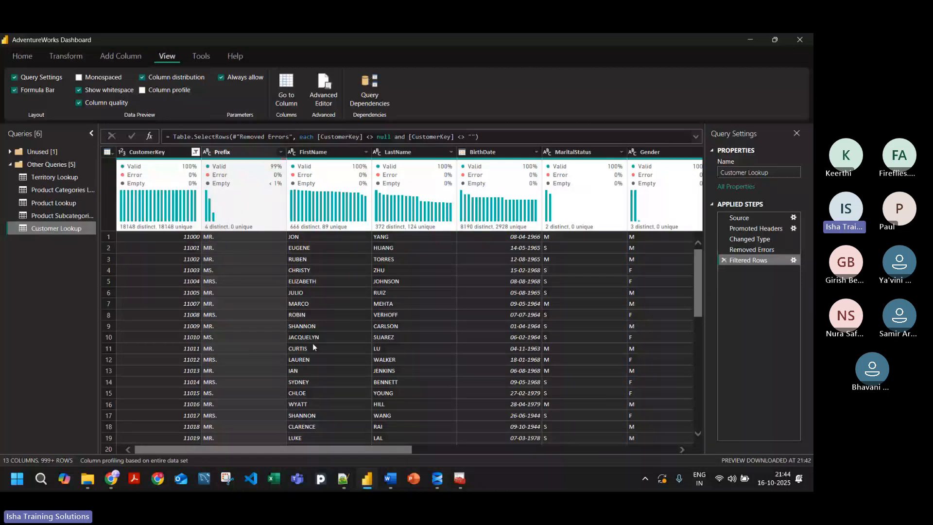
drag(290, 449, 170, 349)
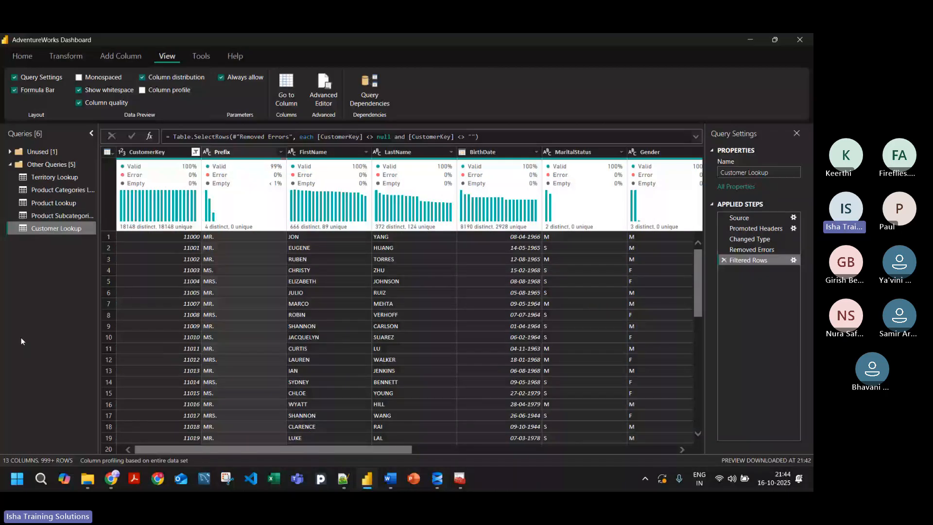
mouse_move(160, 184)
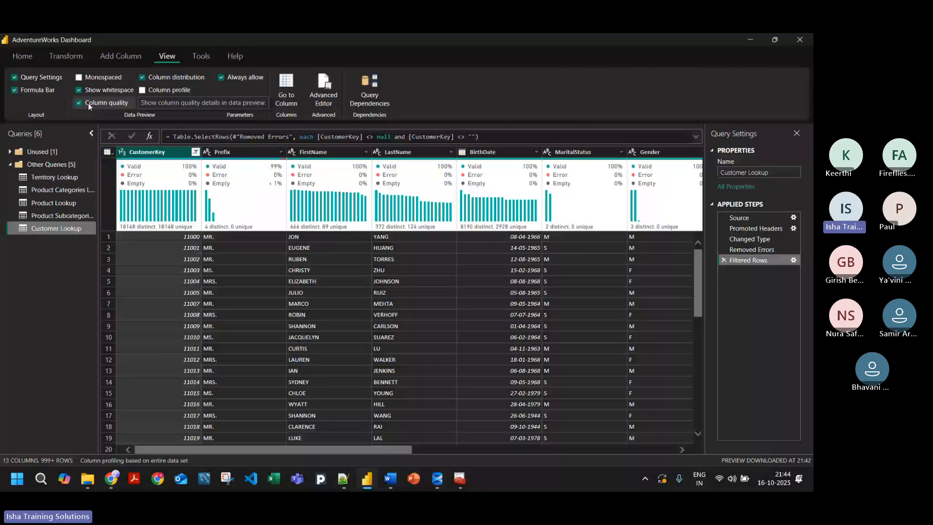
Step: Turn on Column profile, examine the CustomerKey, FirstName and LastName statistics, and turn Column profile off again
click(160, 90)
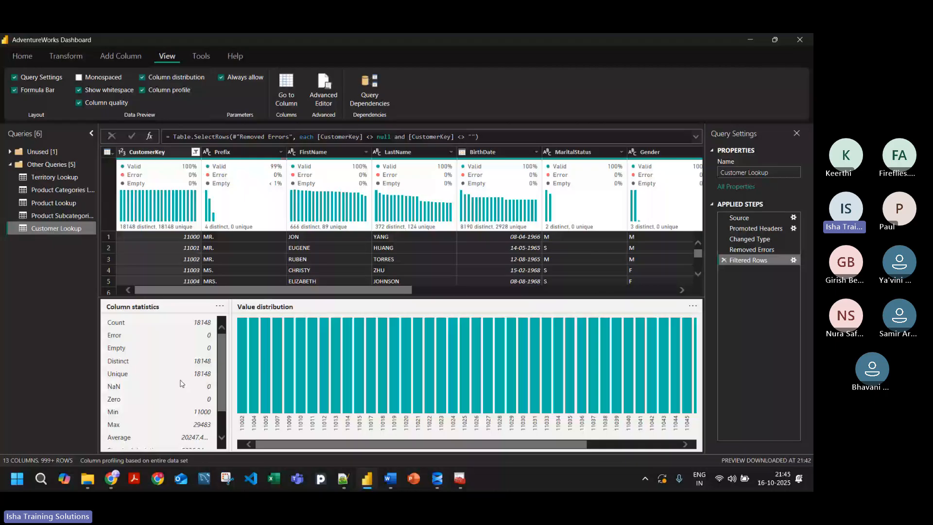
scroll(194, 399, down, 2)
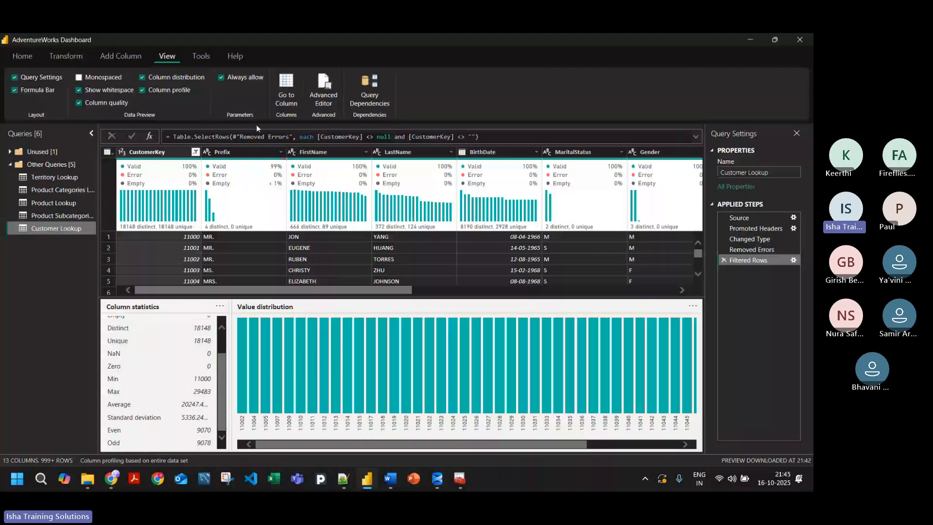
click(319, 254)
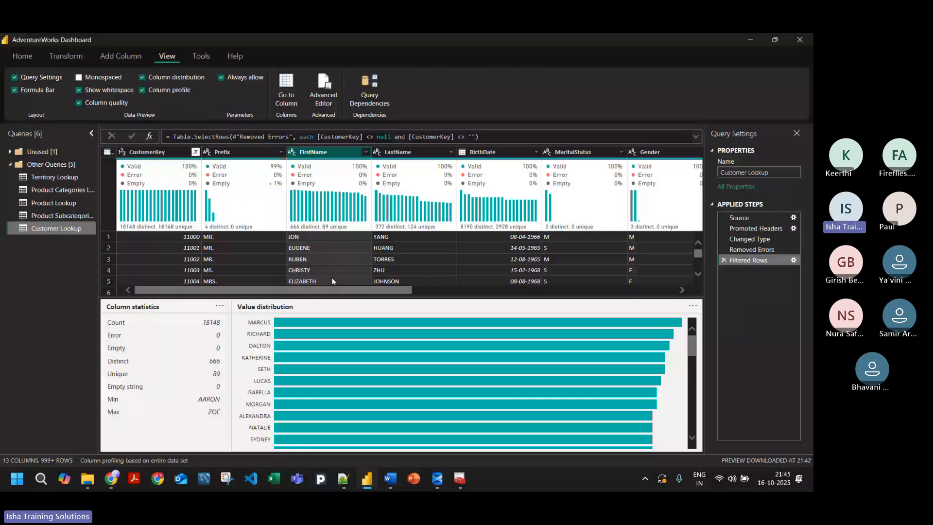
key(Right)
mouse_move(177, 231)
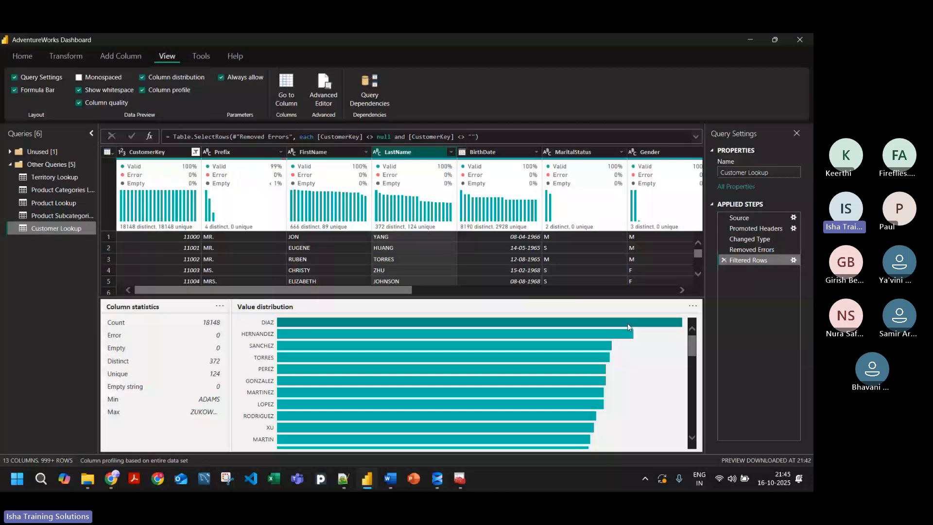
click(142, 90)
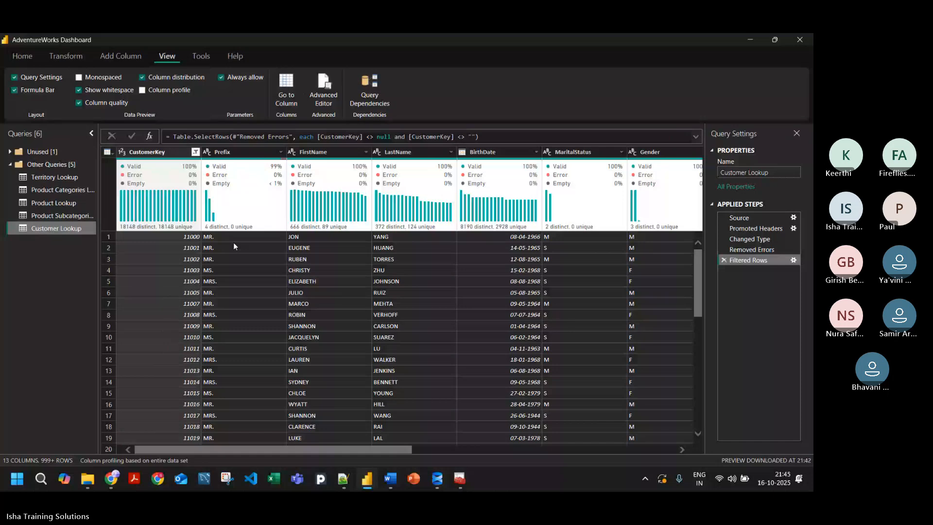
key(alt+Tab)
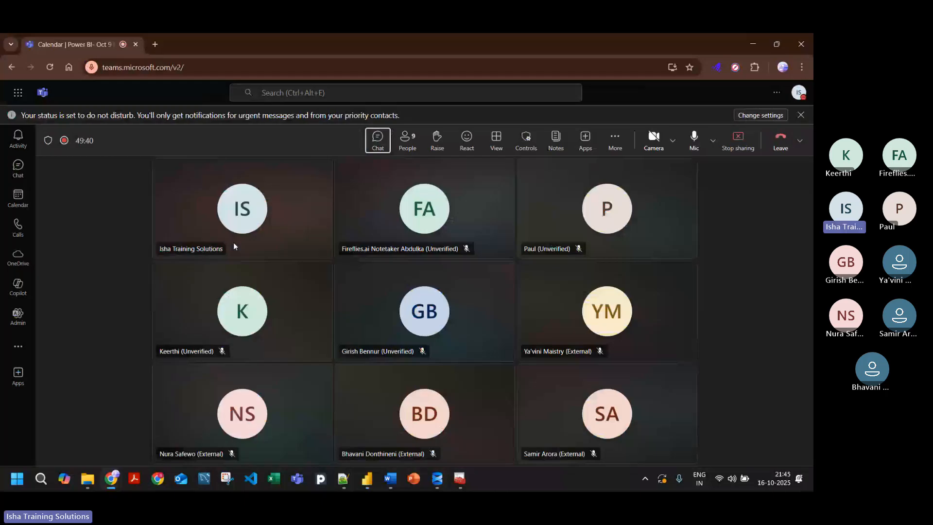
key(alt+Tab)
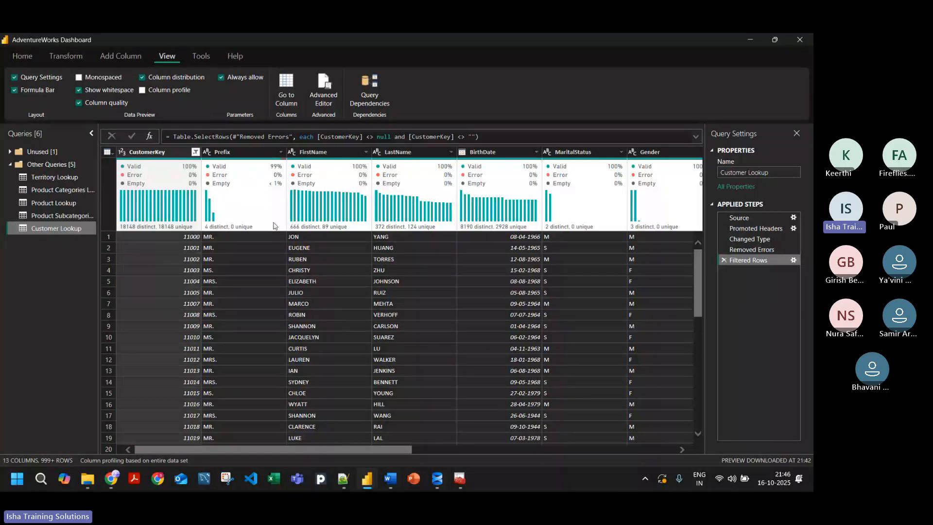
Step: Compare the distinct and unique counts of the Prefix, FirstName and CustomerKey columns
mouse_move(227, 229)
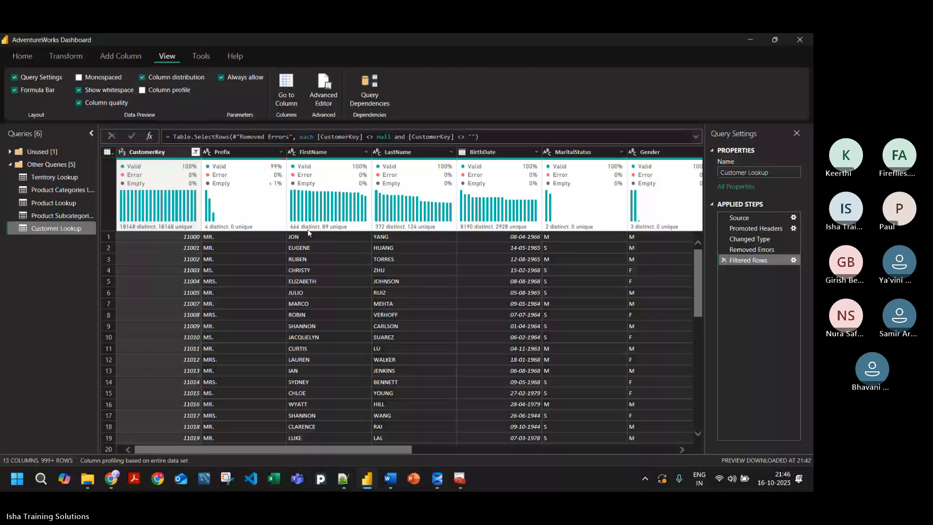
mouse_move(342, 231)
mouse_move(146, 227)
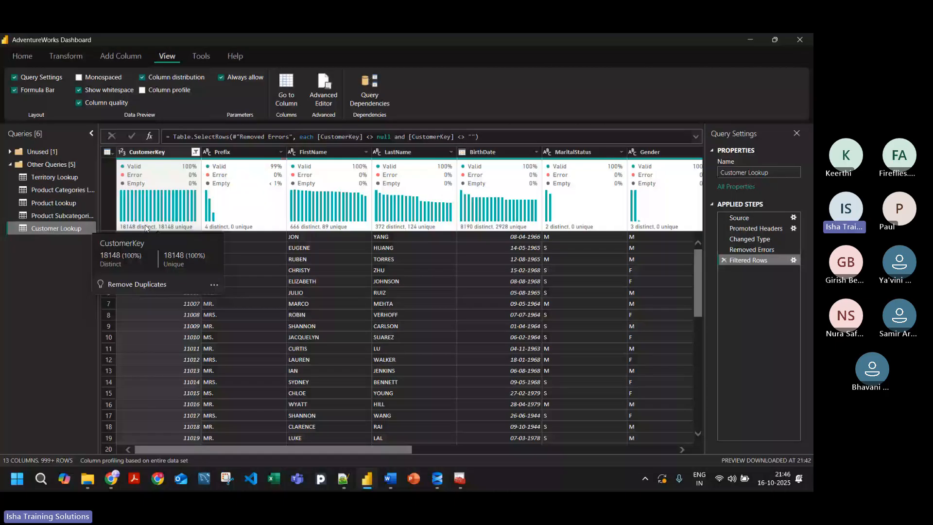
Step: Switch to the Teams meeting, check its participants list, close the list and return to Power Query Editor
key(alt+Tab)
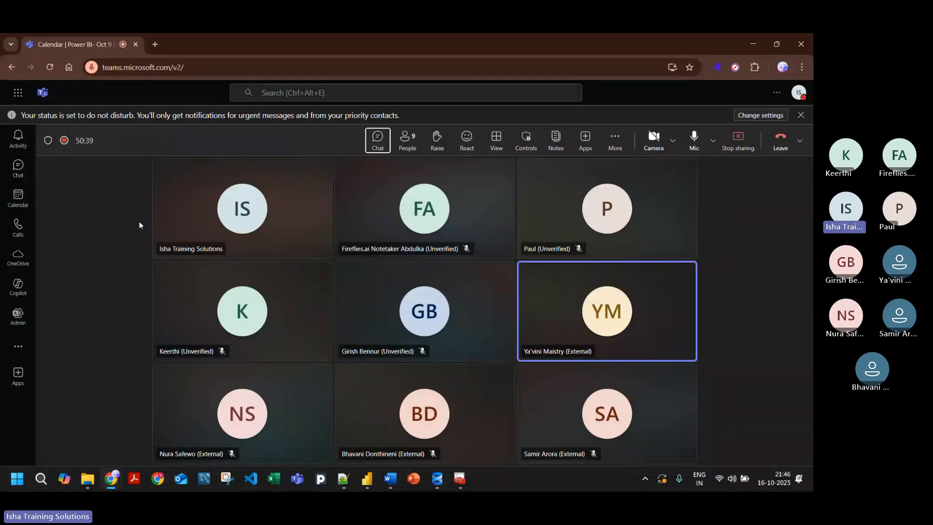
click(404, 151)
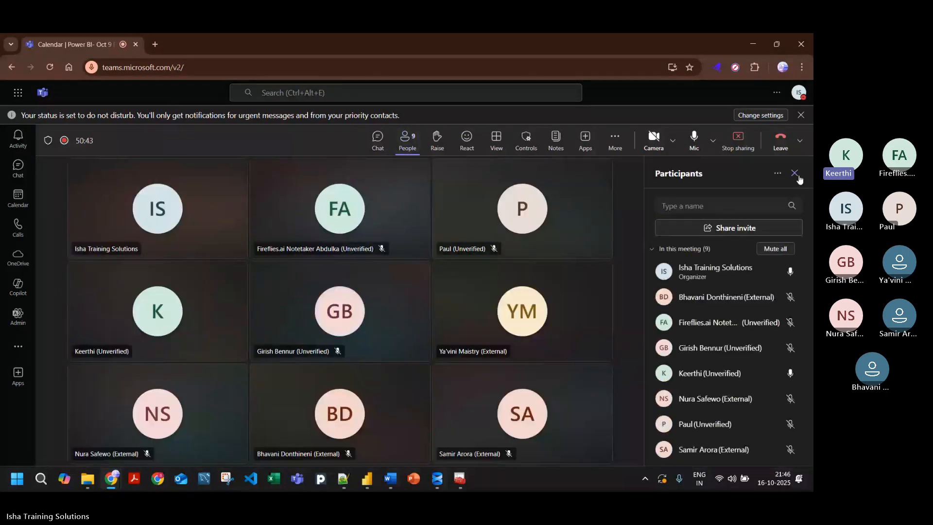
click(798, 175)
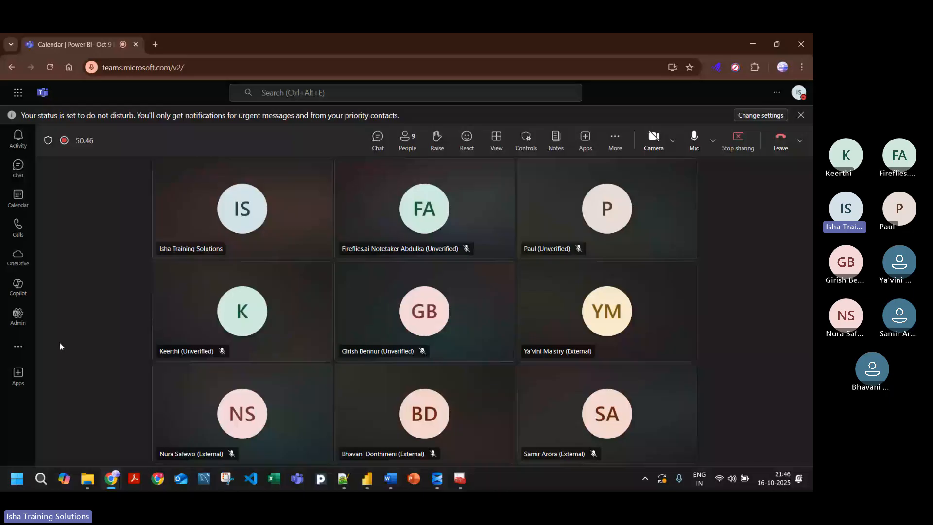
key(alt+Tab)
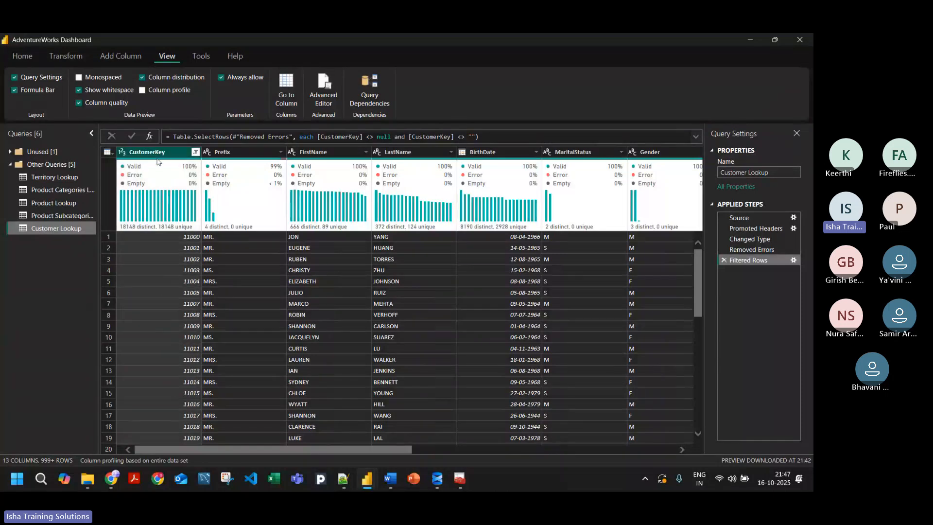
Step: Turn off Column distribution, then close Power Query Editor and apply the pending changes
mouse_move(179, 228)
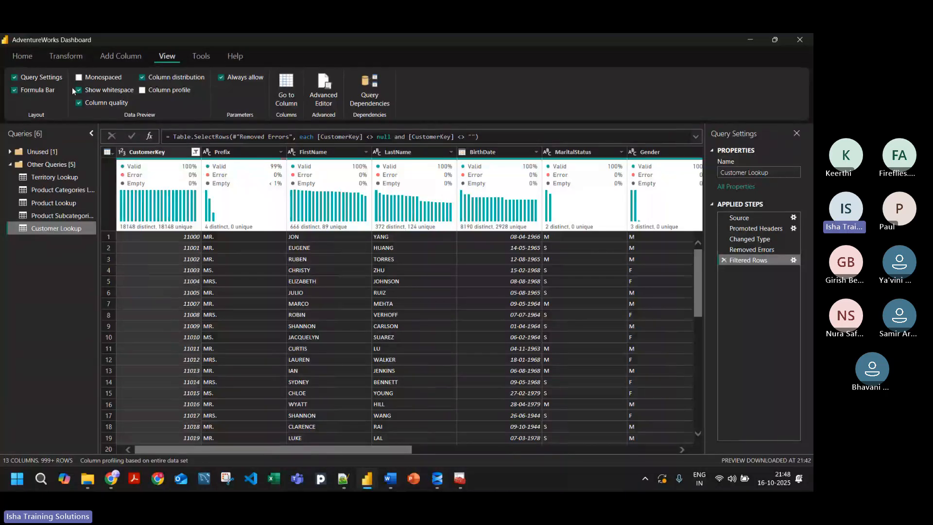
click(22, 57)
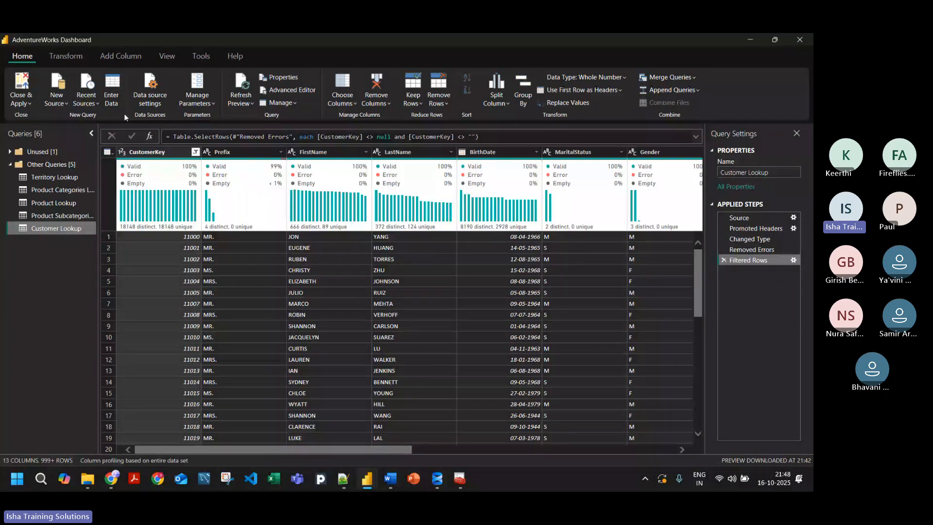
click(166, 57)
click(142, 78)
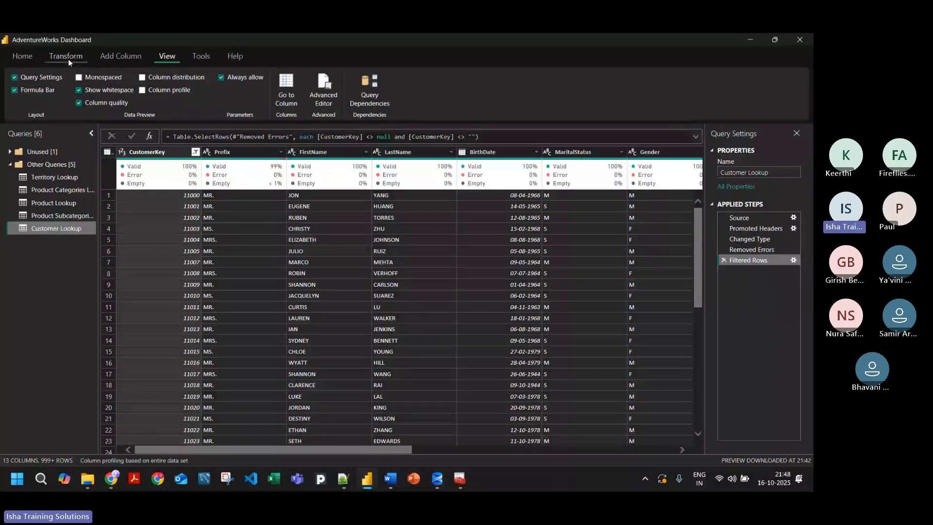
click(22, 56)
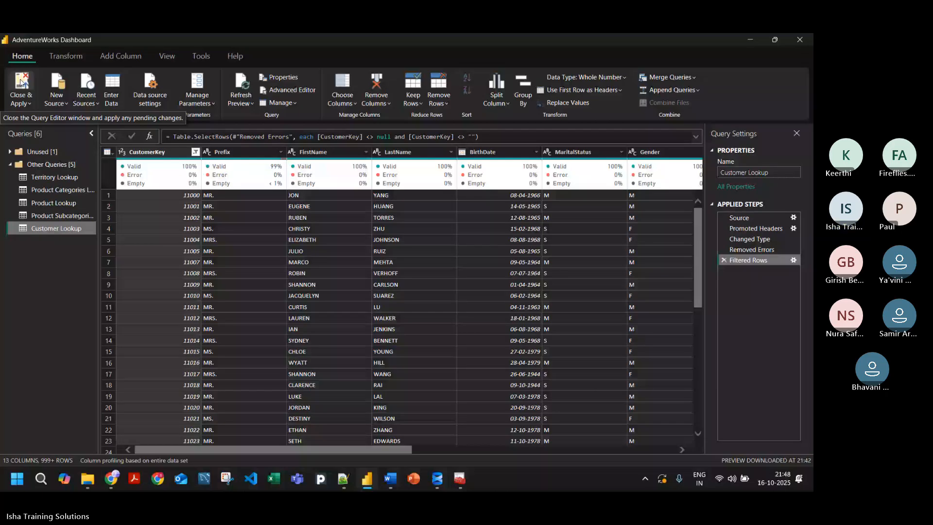
click(21, 82)
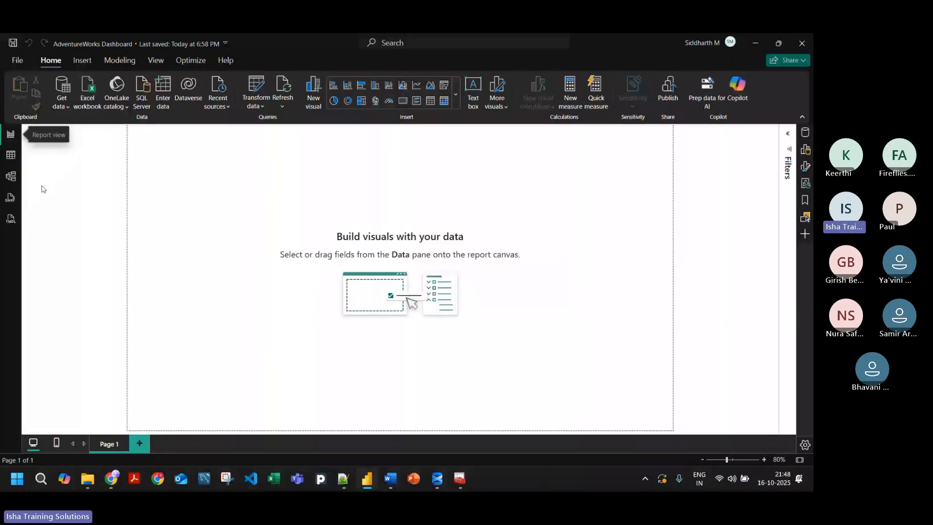
Step: Review the loaded Customer Lookup table's columns through HomeOwner and check the Prefix column's row and distinct value counts
click(10, 164)
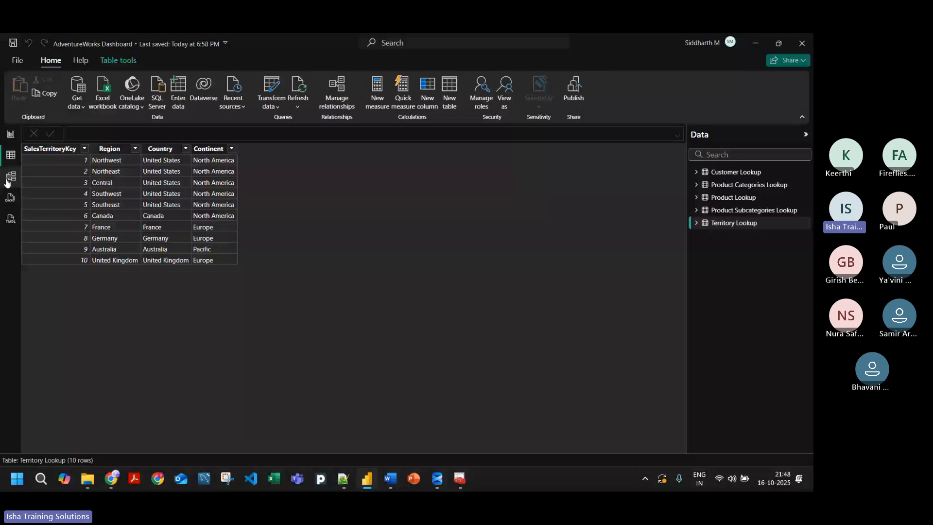
click(735, 175)
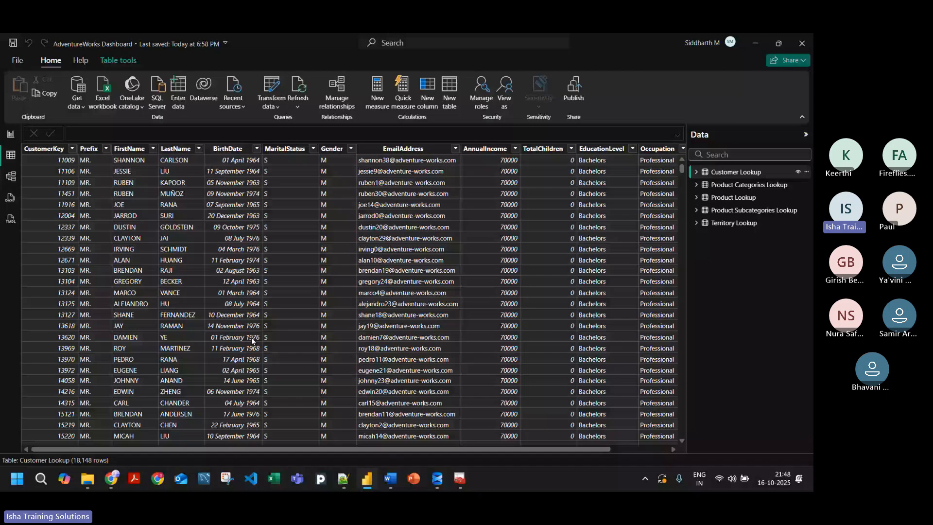
click(89, 148)
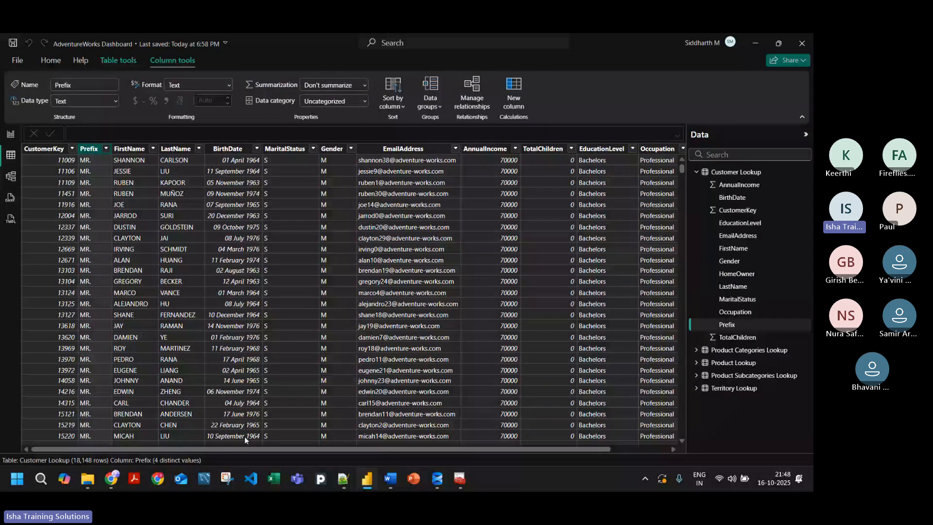
drag(255, 449, 313, 449)
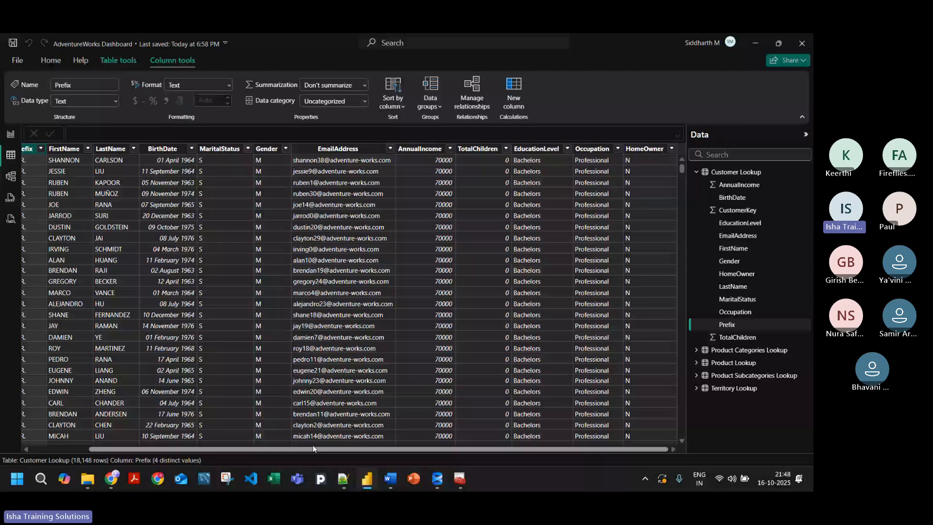
drag(313, 446, 156, 461)
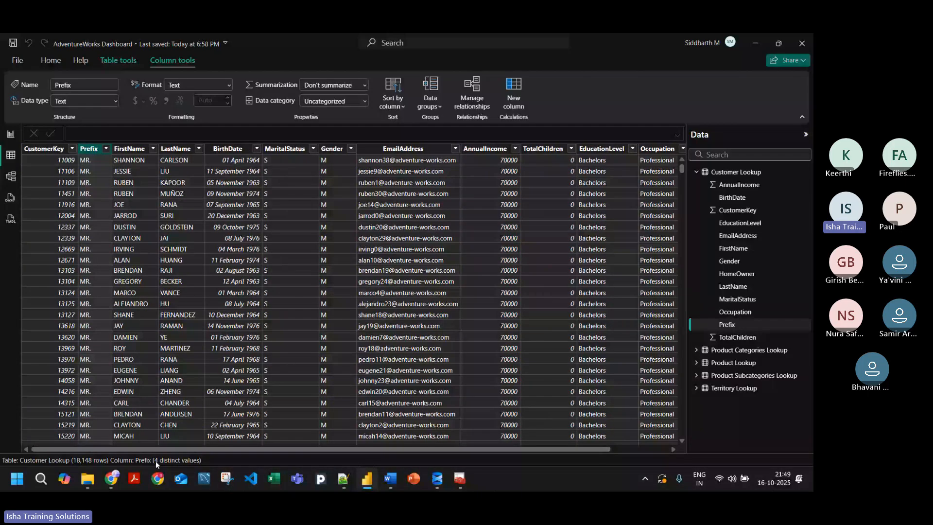
Step: In the model diagram, shift Product Lookup slightly and raise Product Categories Lookup and Product Subcategories Lookup to align with it
click(11, 176)
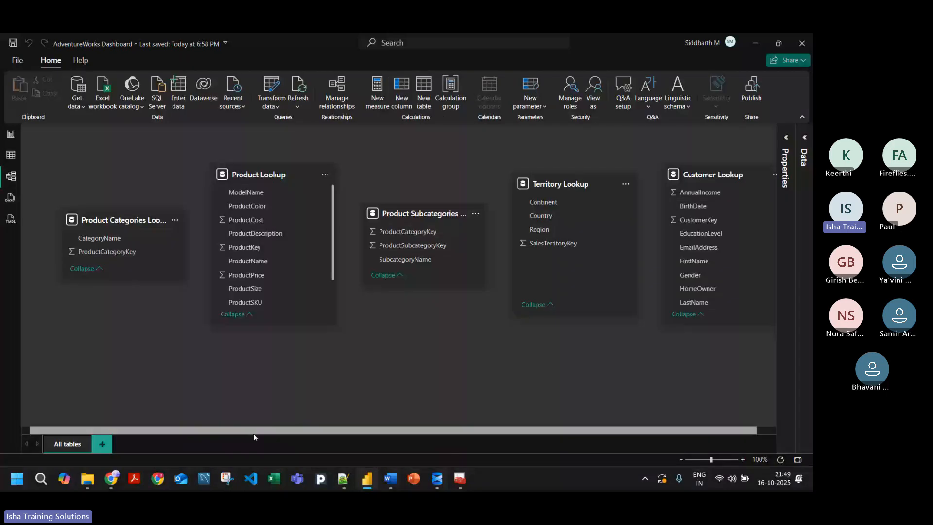
drag(252, 432, 298, 432)
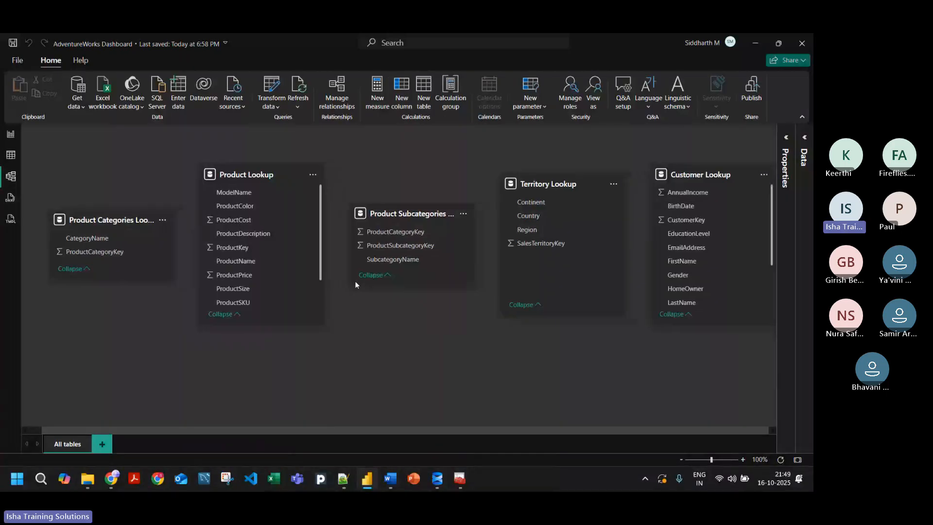
drag(238, 176, 242, 175)
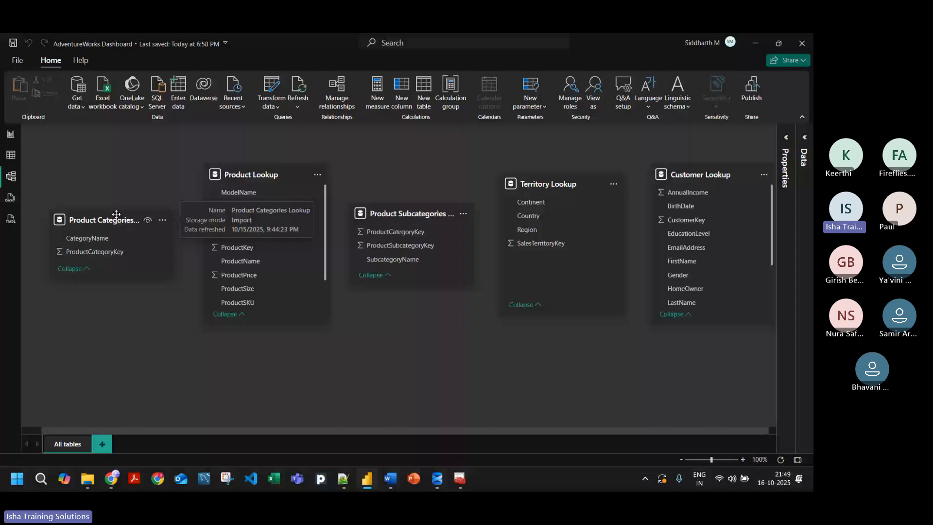
drag(116, 214, 116, 177)
drag(398, 218, 400, 181)
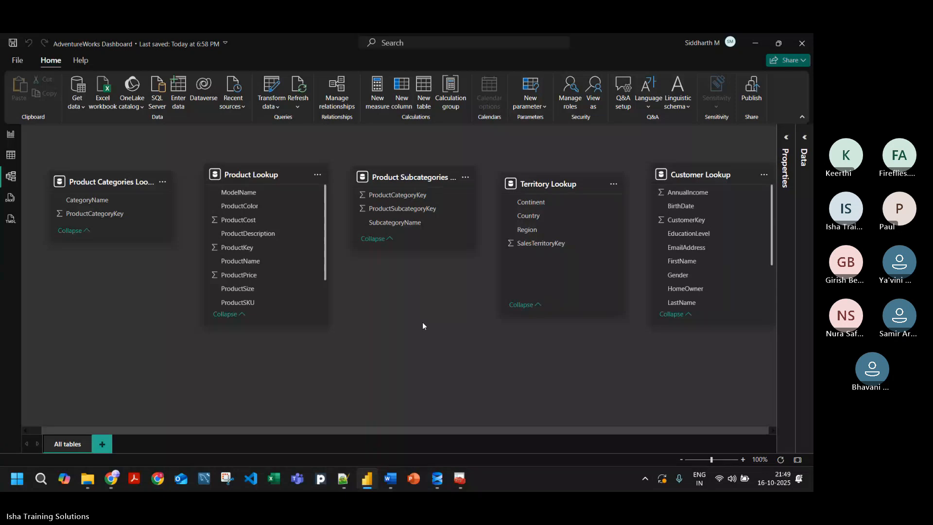
Step: Switch to the Teams meeting to check it, then return to the Power BI Desktop model diagram
key(alt+Tab)
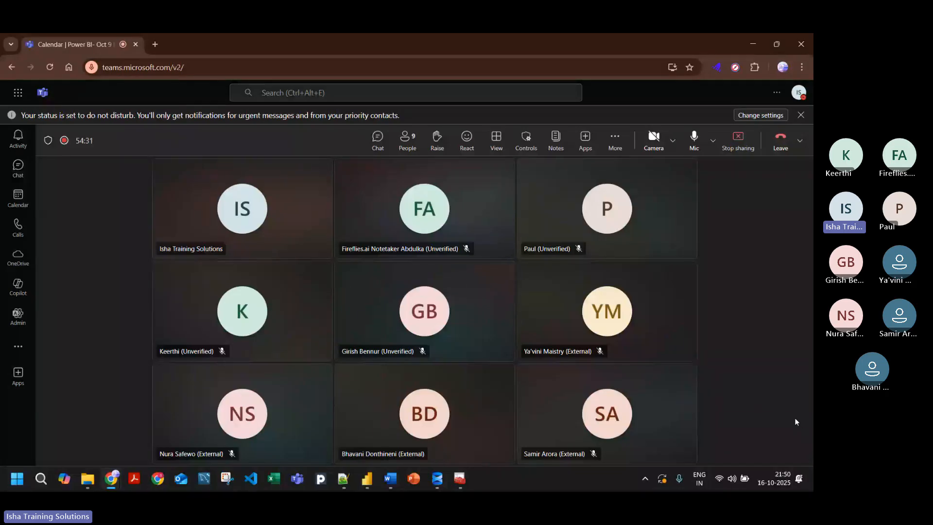
key(alt+Tab)
key(alt+Tab)
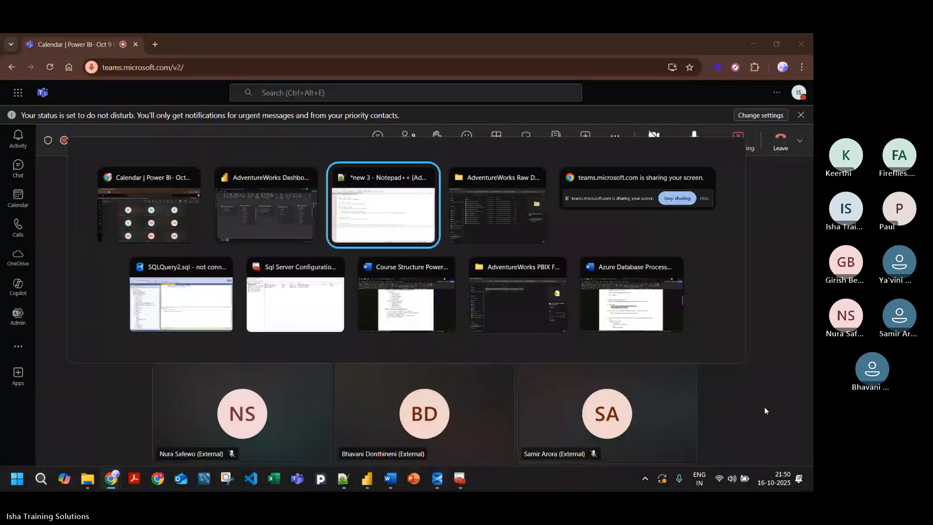
key(alt+shift+Tab)
key(Escape)
key(alt+Tab)
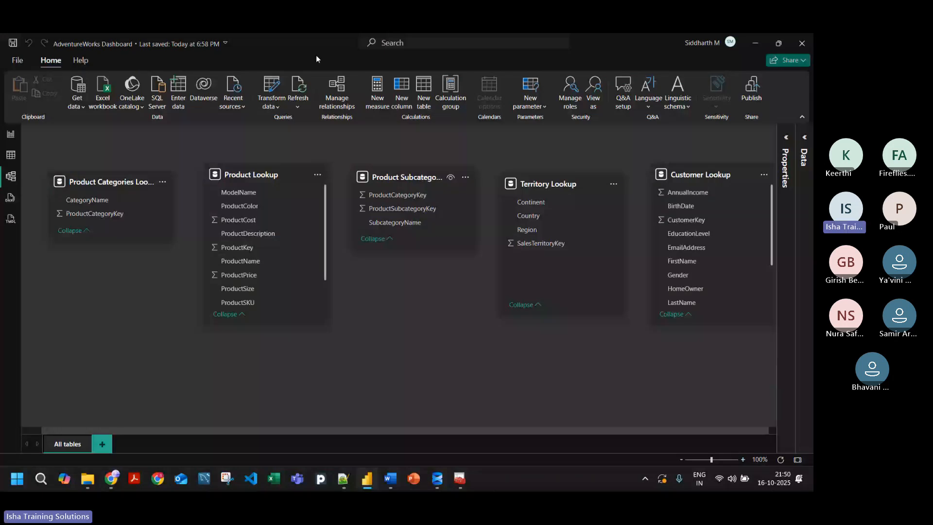
Step: Reopen Power Query Editor and collapse the Unused query group, leaving Other Queries expanded
click(276, 86)
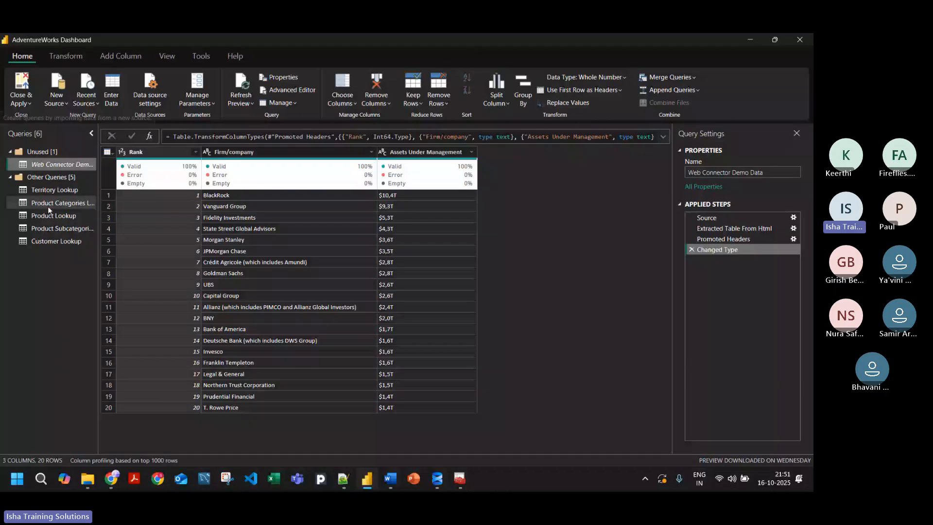
click(42, 152)
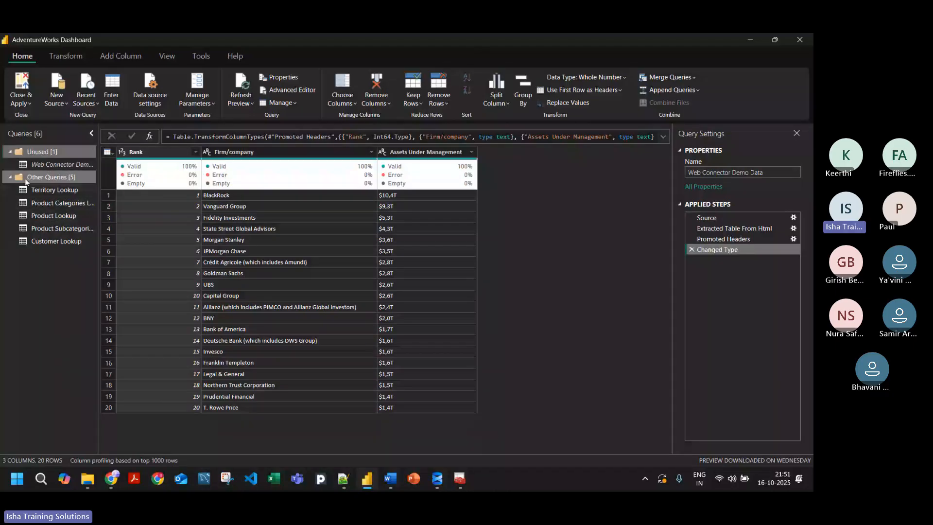
double_click(33, 152)
double_click(33, 166)
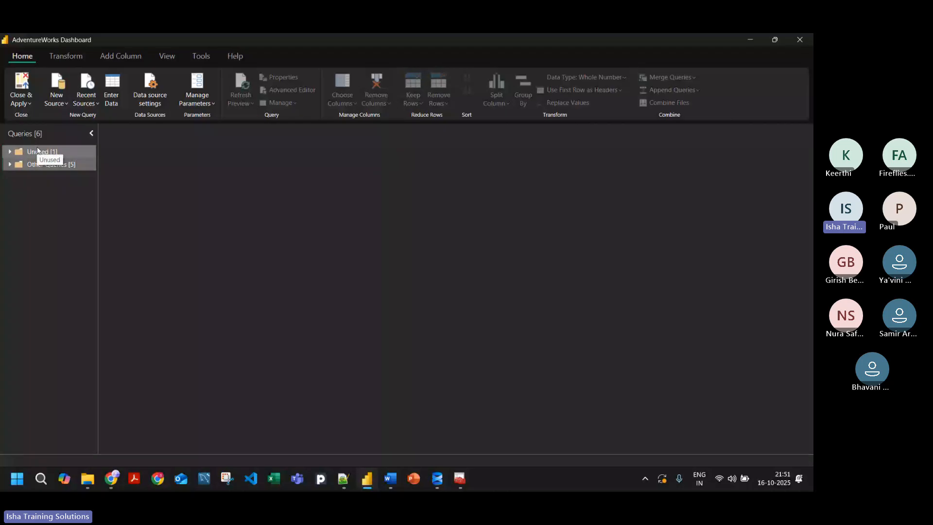
double_click(23, 166)
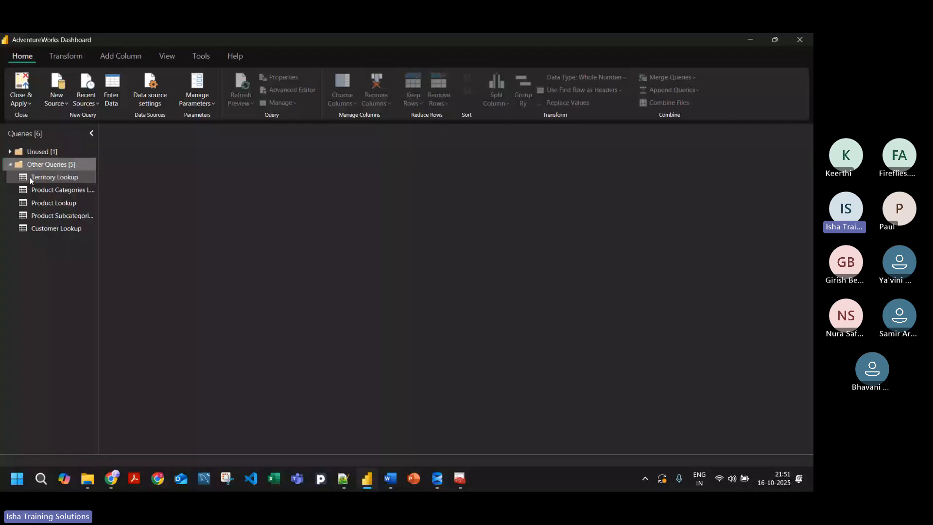
Step: Open the Product Categories Lookup query and refresh its data preview
click(54, 190)
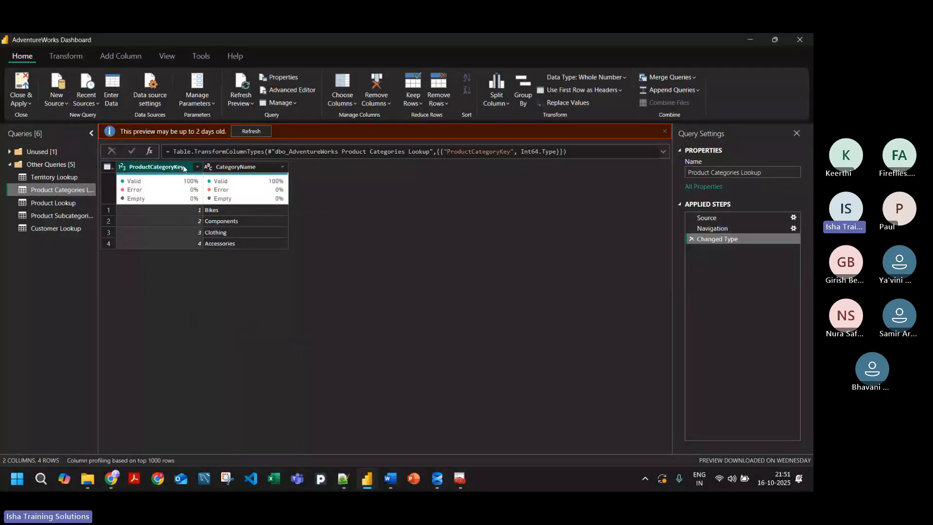
click(241, 90)
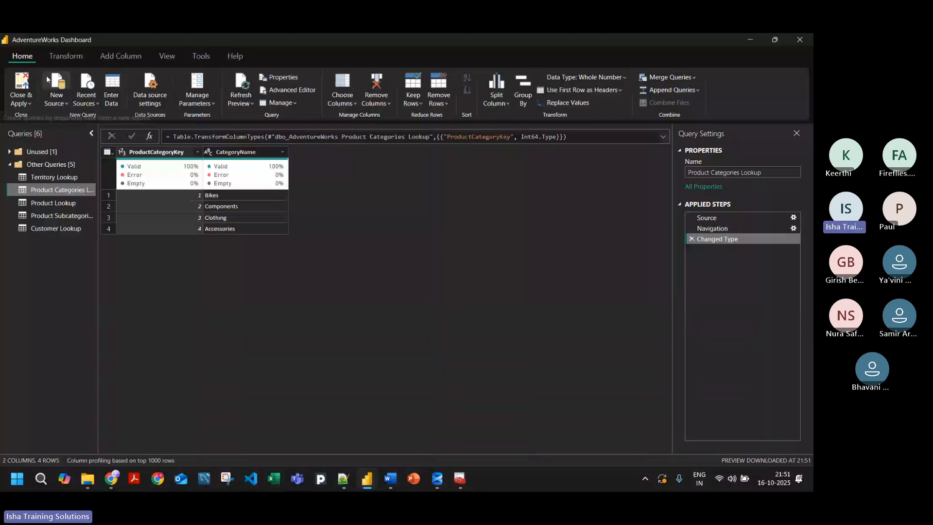
Step: Review the transformations for existing columns, including the unpivot options and text formatting
click(101, 58)
click(67, 57)
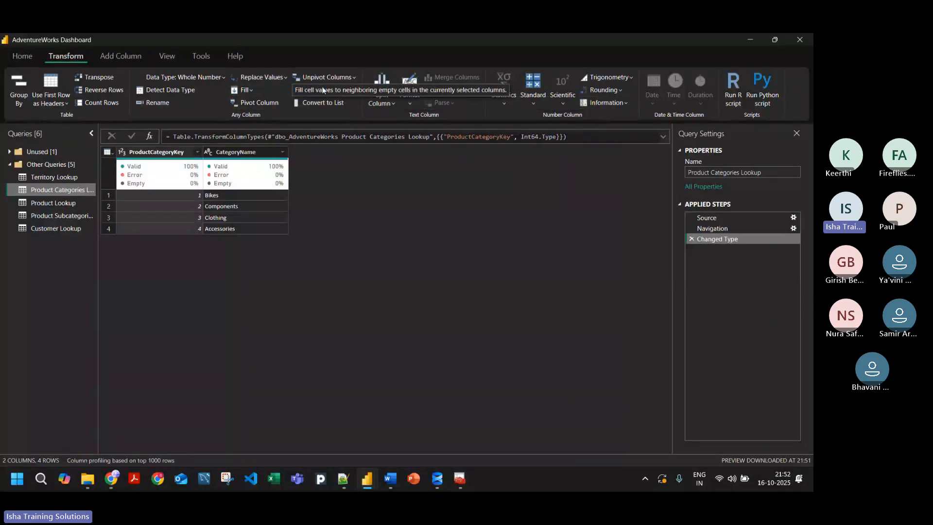
click(342, 78)
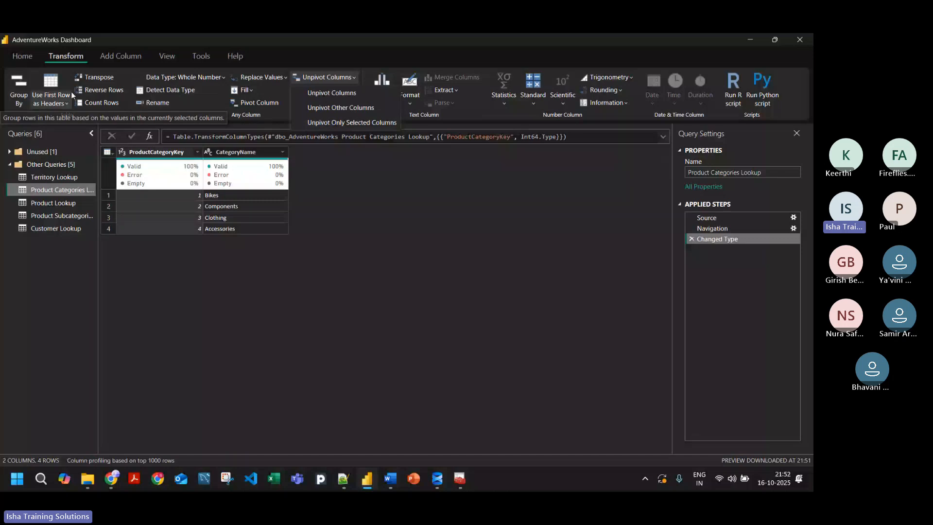
click(408, 101)
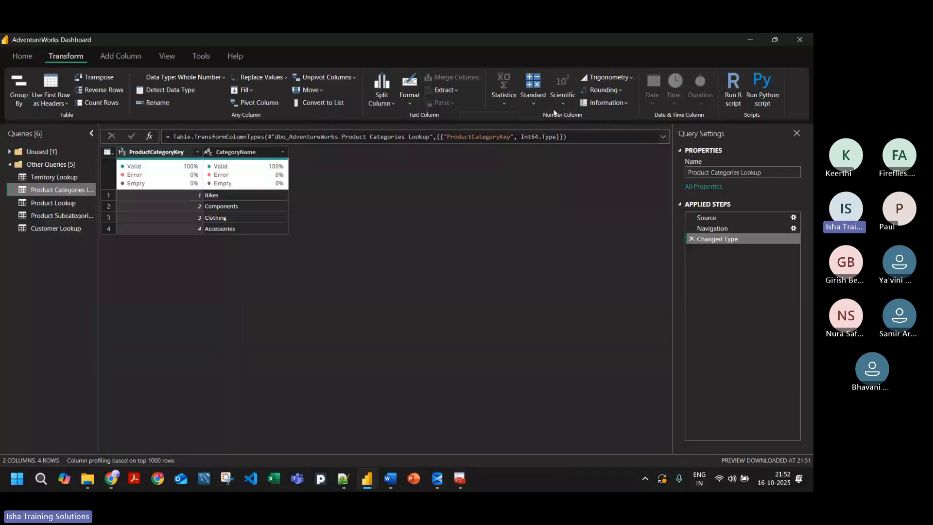
Step: Examine the number transformations for ProductCategoryKey: Statistics, Standard, Scientific, Trigonometry, Rounding and Information
click(491, 99)
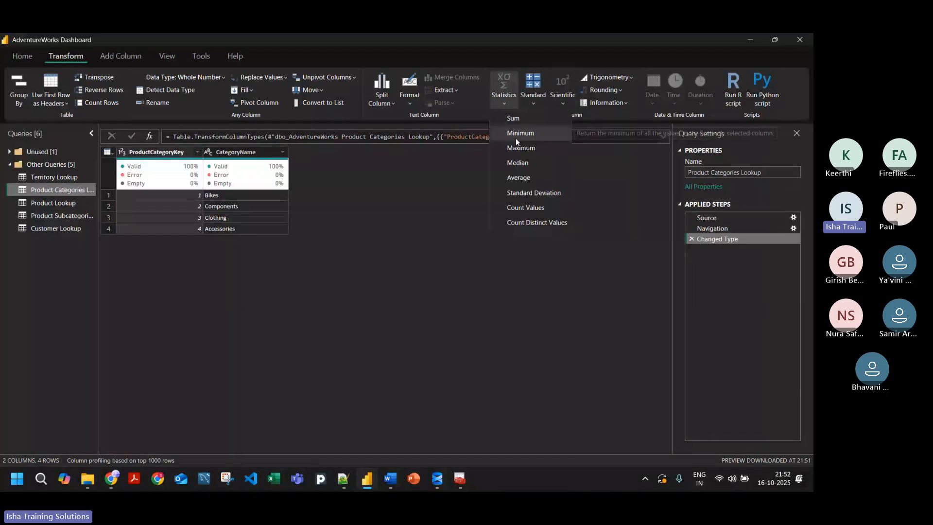
click(533, 99)
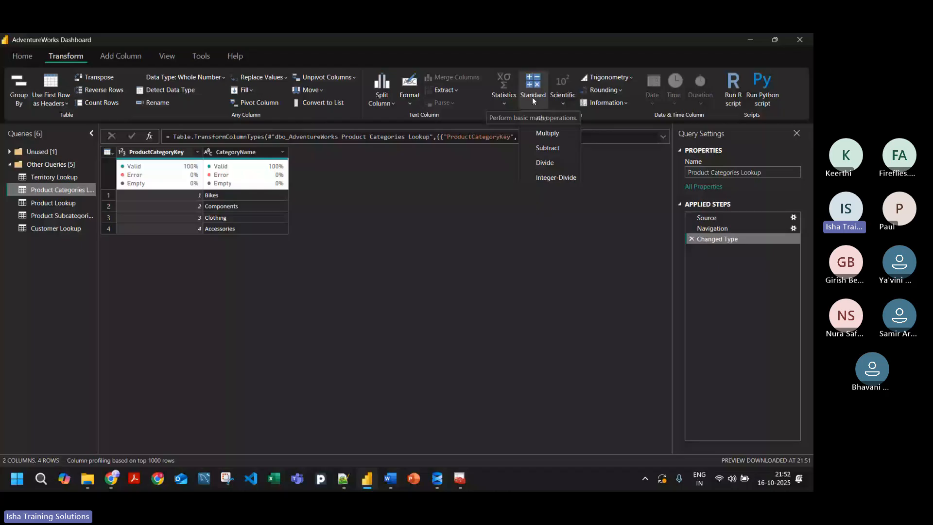
click(558, 101)
click(619, 82)
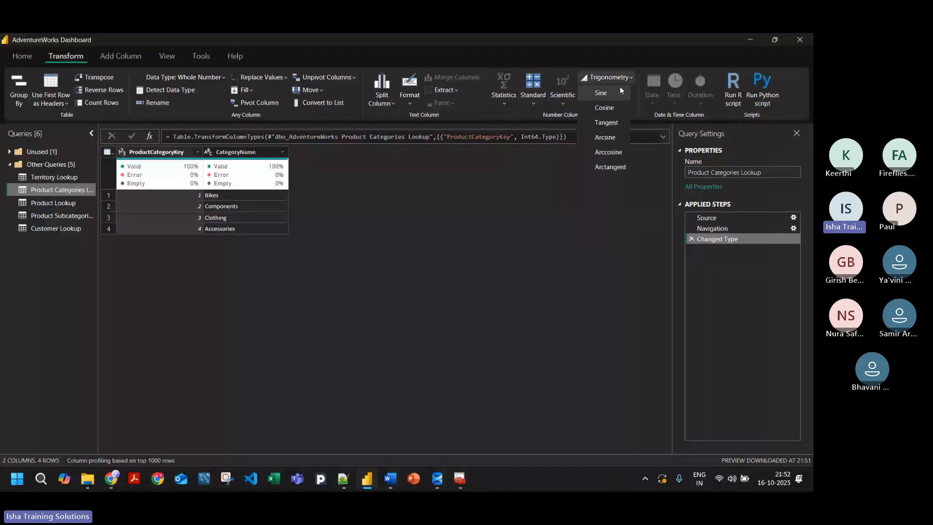
click(635, 89)
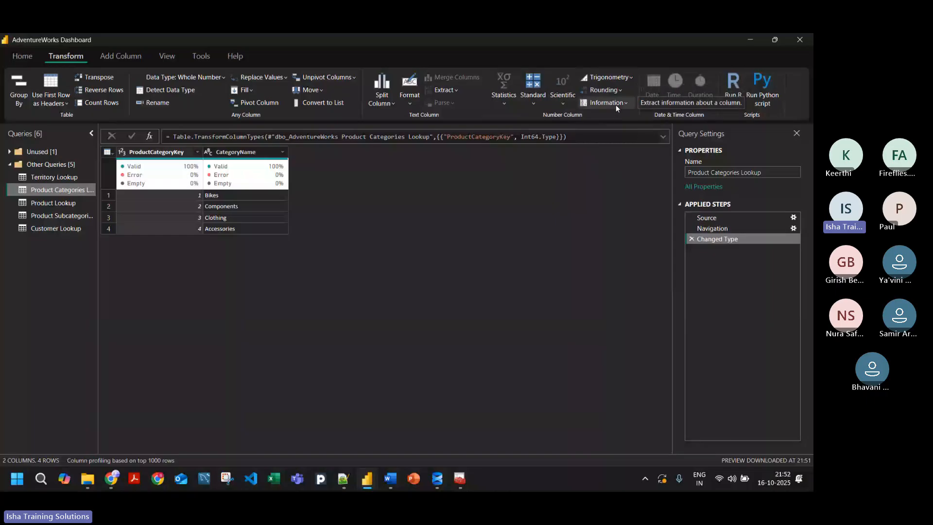
click(623, 103)
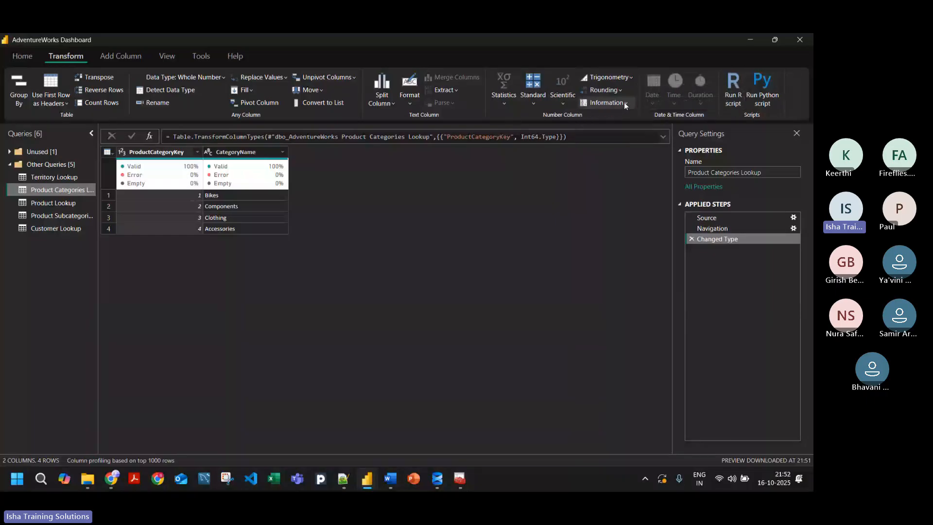
click(622, 103)
click(622, 104)
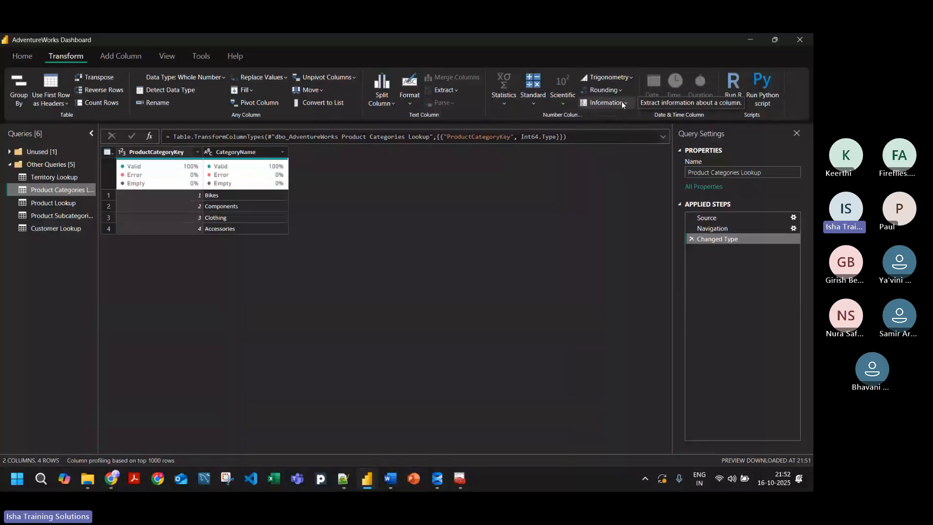
click(622, 104)
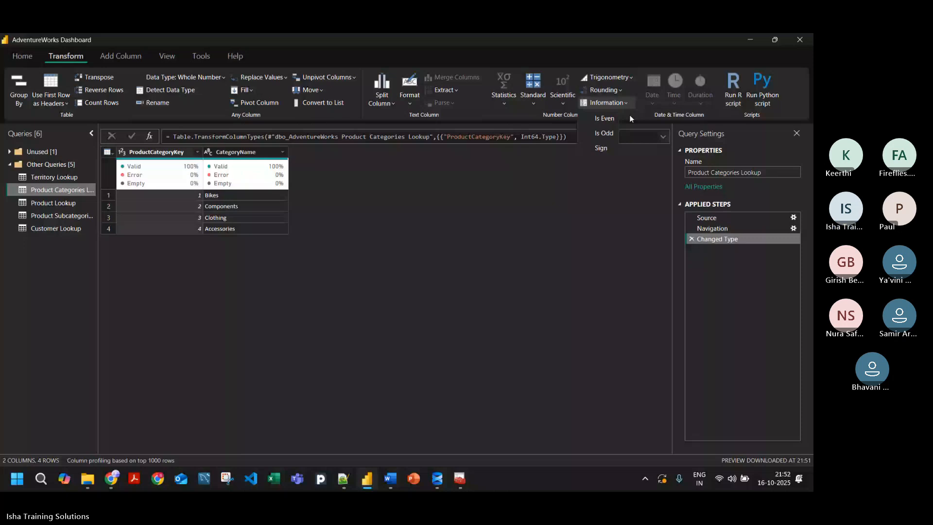
click(503, 110)
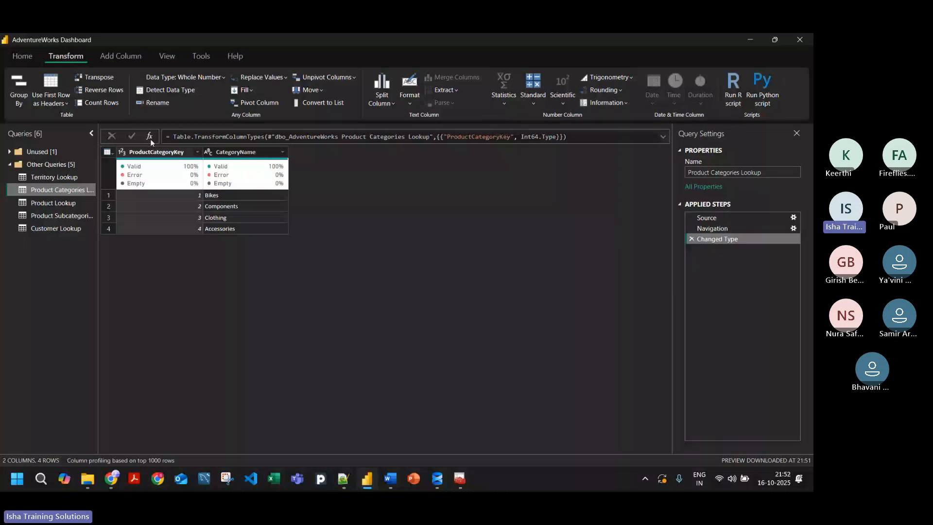
Step: Compare the Standard, Scientific and date tools that add new columns with those that transform existing columns
click(121, 57)
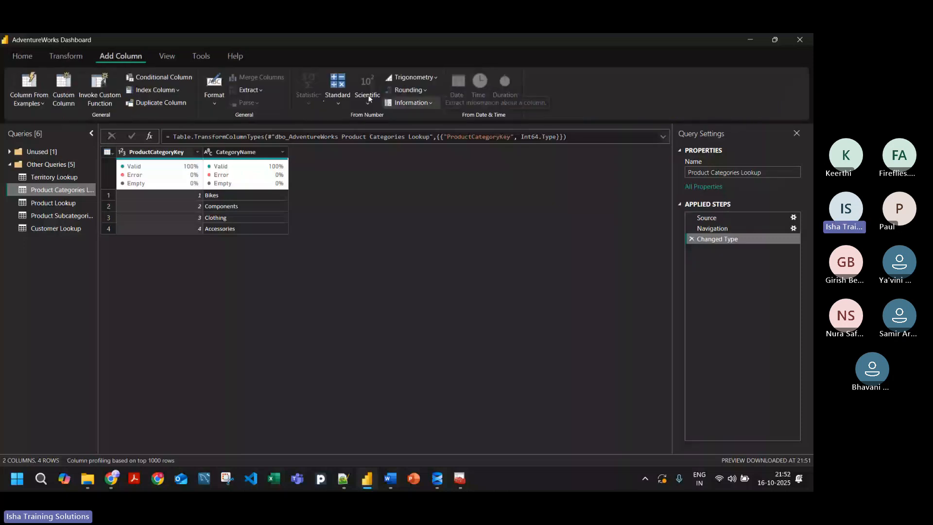
click(339, 105)
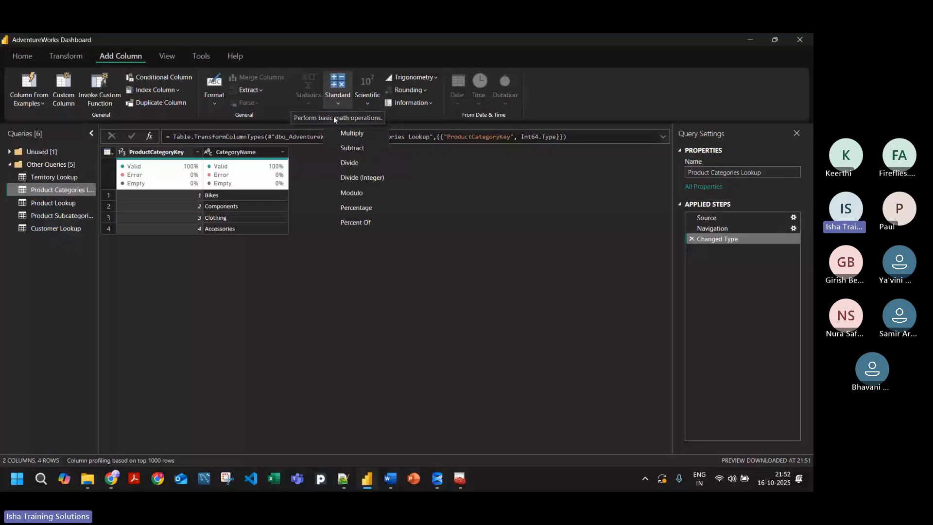
click(367, 104)
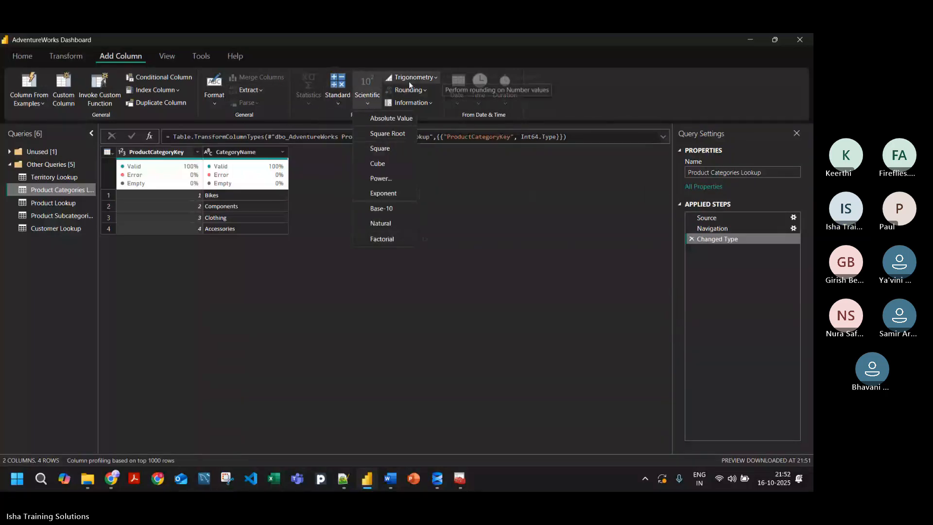
click(431, 113)
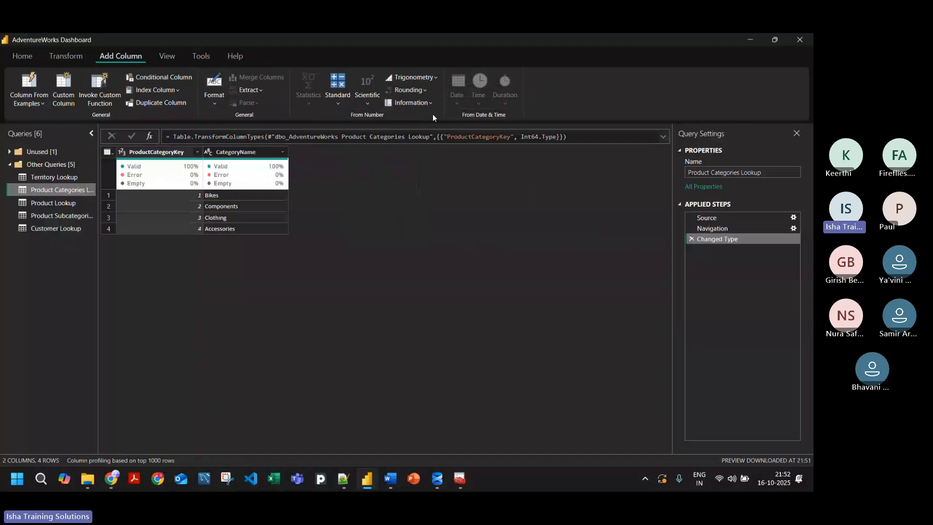
click(63, 59)
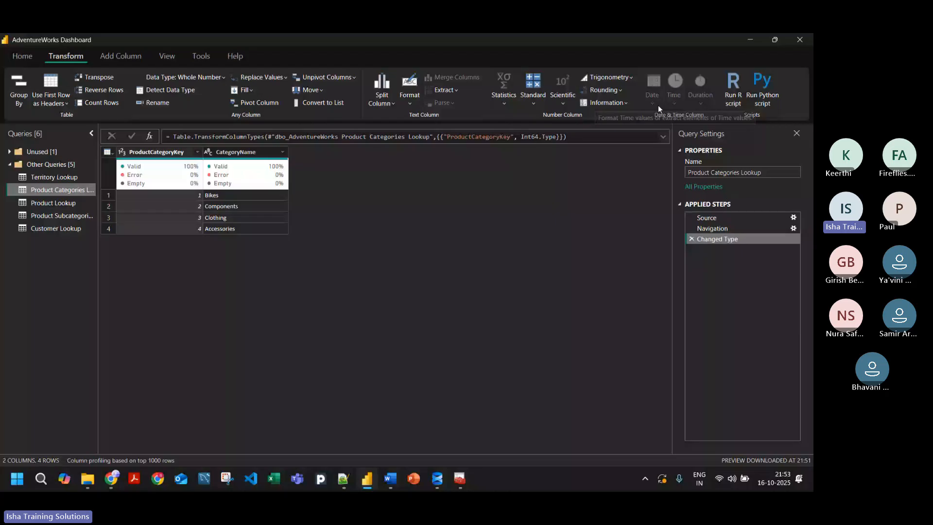
click(121, 55)
click(72, 57)
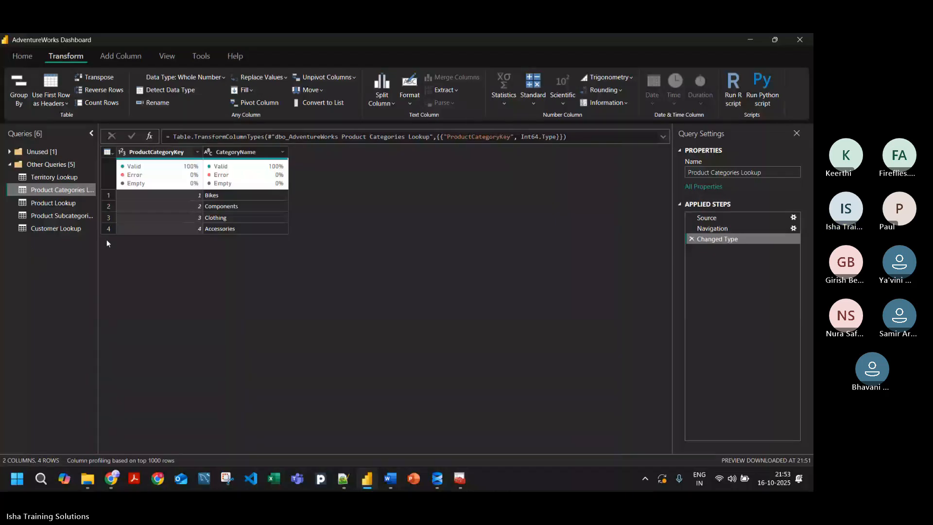
Step: Refresh the Product Lookup query's data preview and open the Customer Lookup query
click(46, 202)
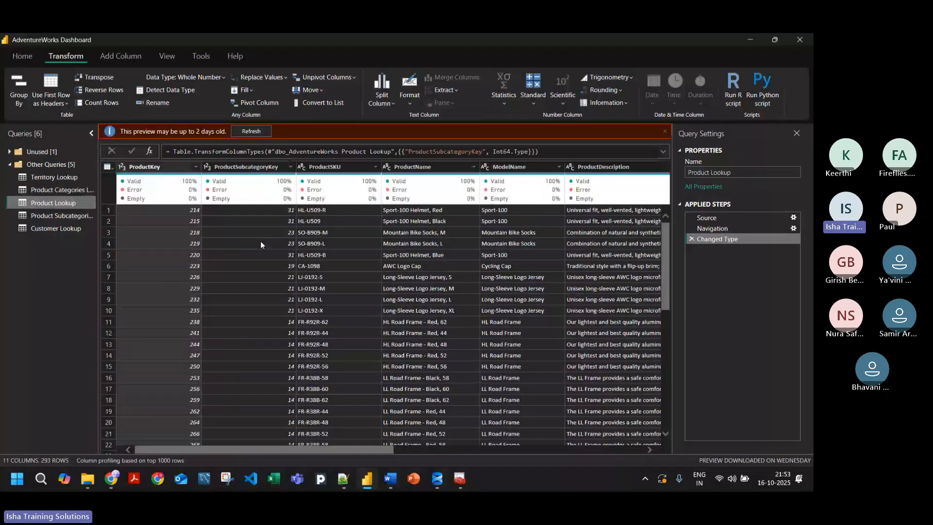
click(264, 134)
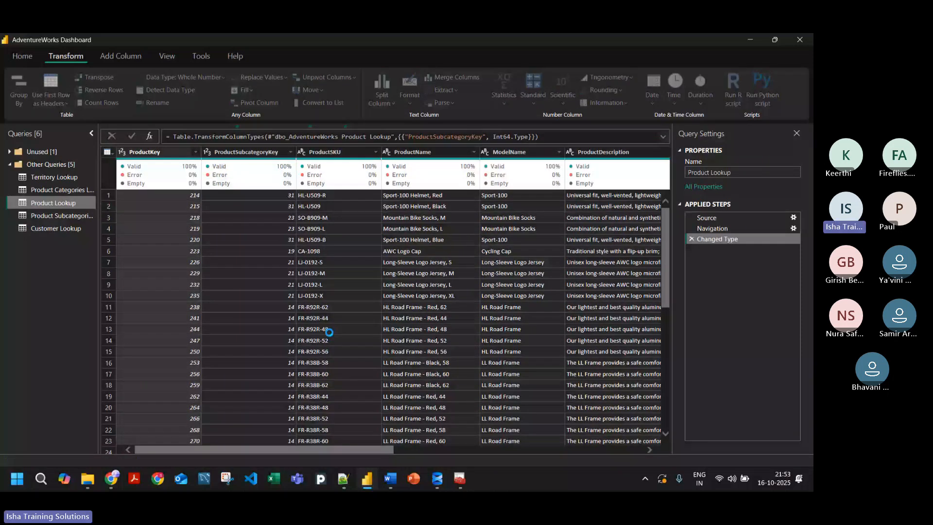
click(63, 231)
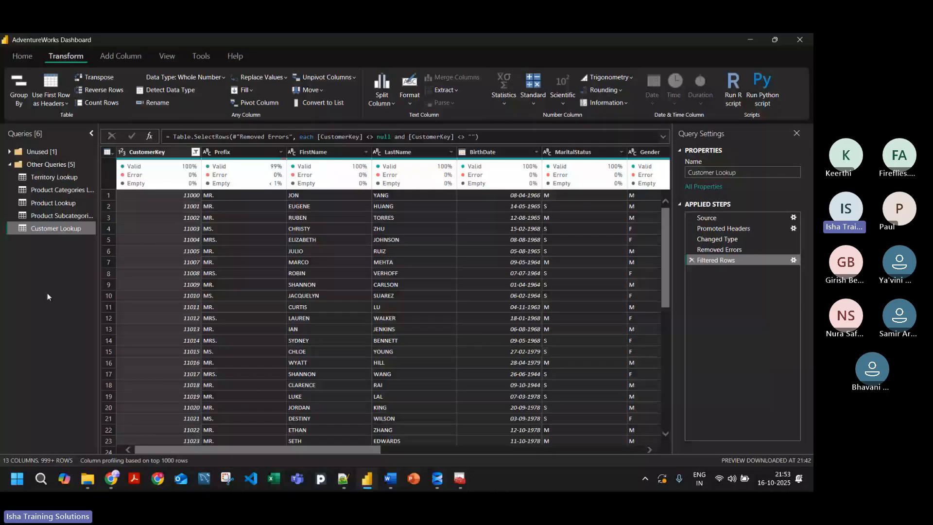
Step: Capitalize each word in the Prefix column of Customer Lookup and check the rows below
click(258, 196)
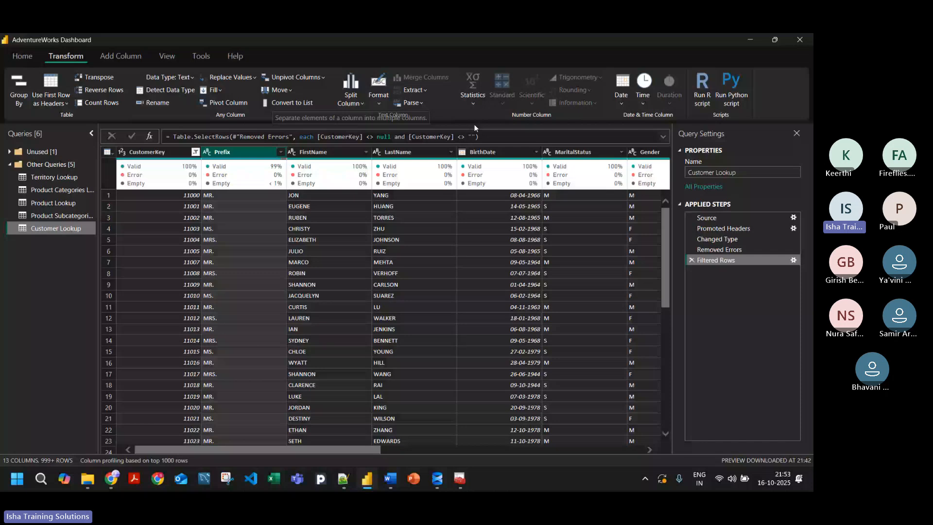
click(378, 100)
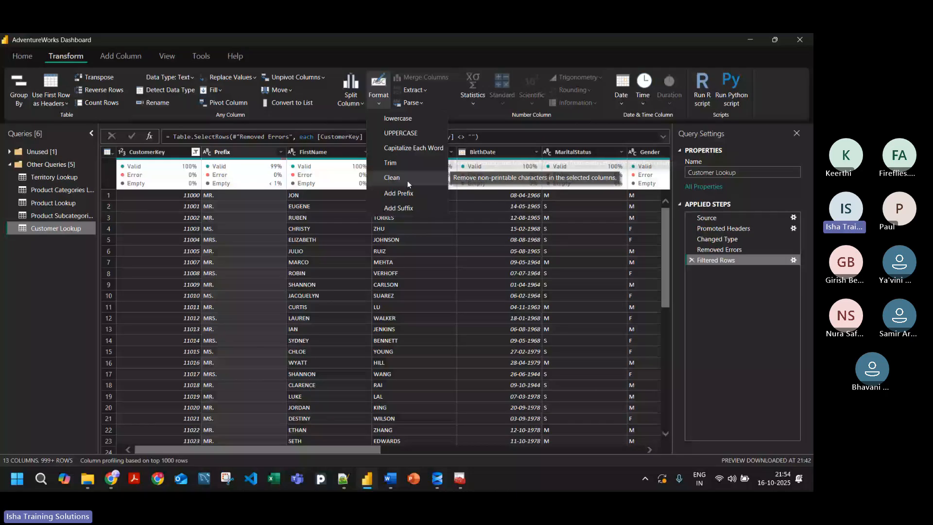
click(402, 148)
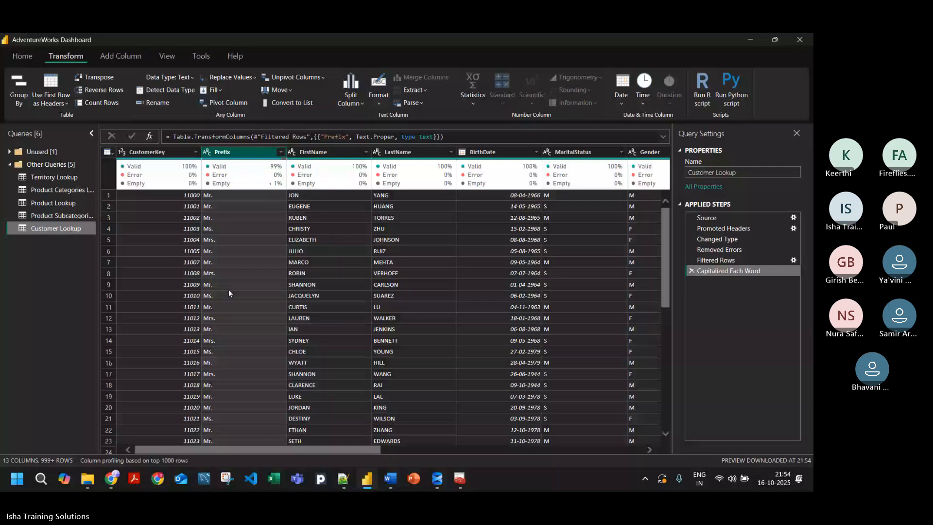
scroll(228, 289, down, 9)
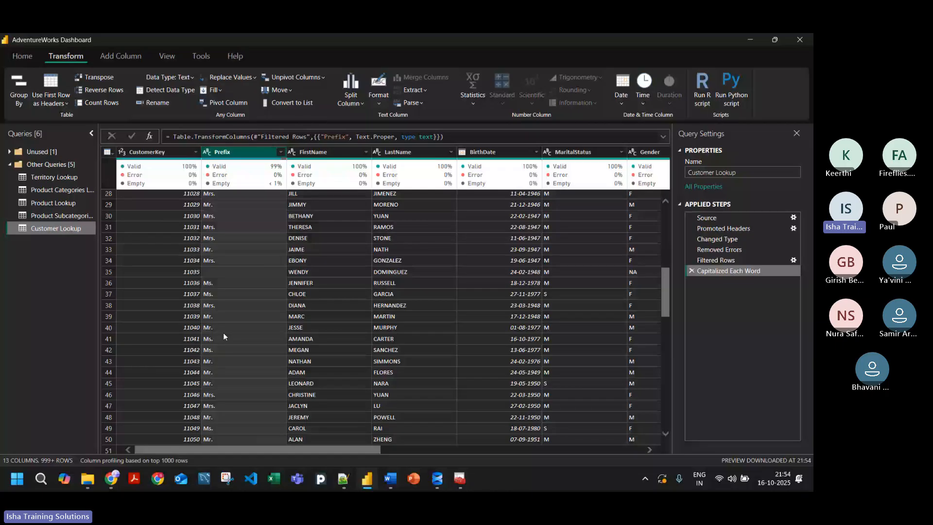
scroll(223, 332, up, 9)
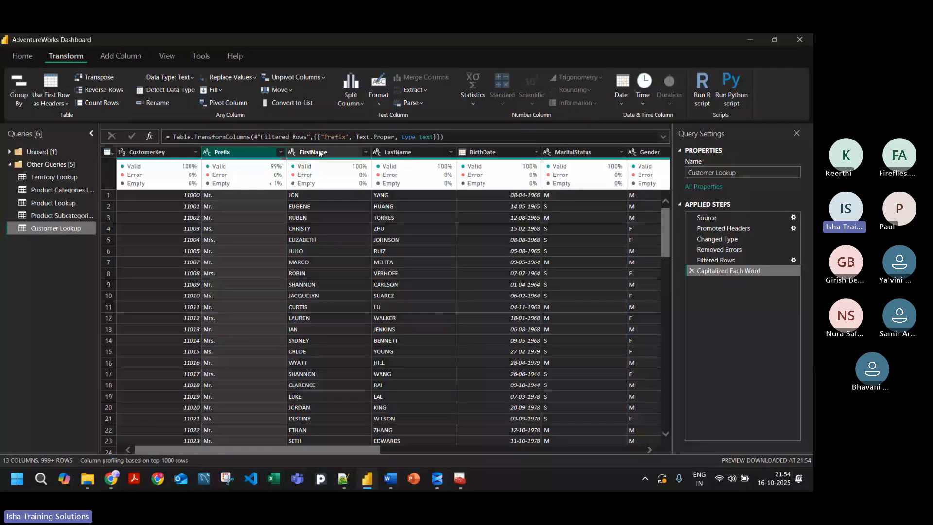
Step: Capitalize each word in both the FirstName and LastName columns
shift+click(404, 152)
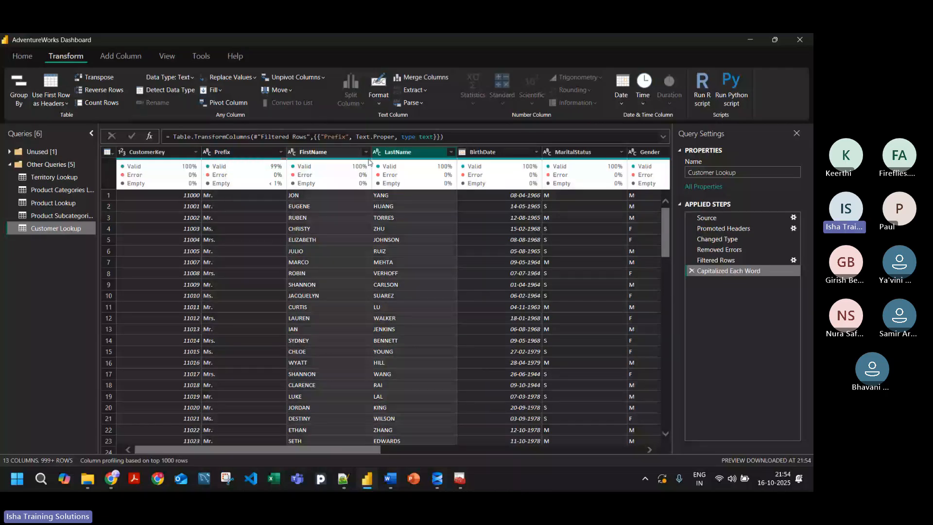
click(329, 155)
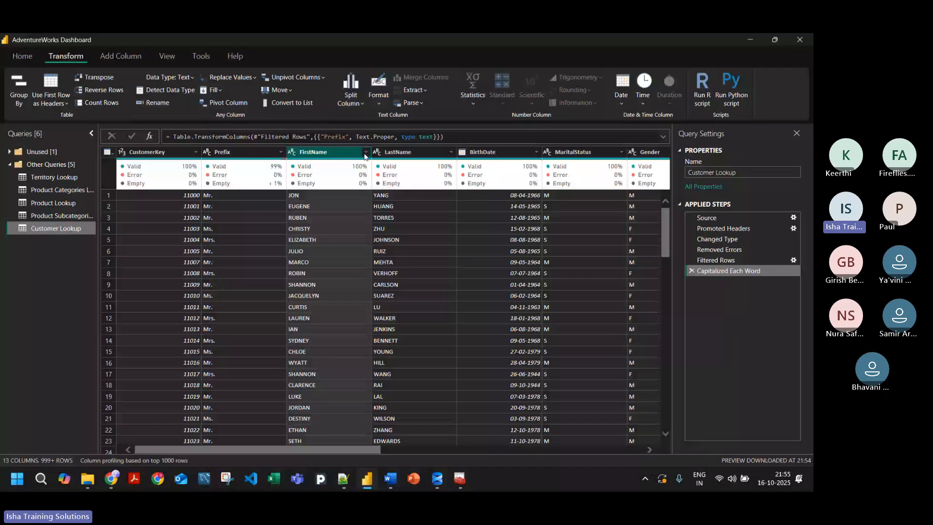
ctrl+click(389, 152)
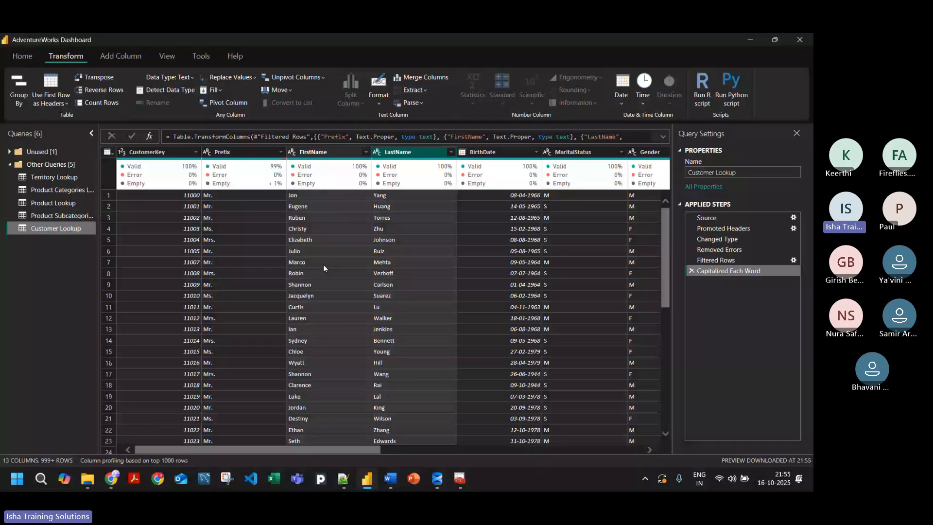
Step: Practise column selection and select the Prefix, FirstName and LastName columns together in that order
click(316, 206)
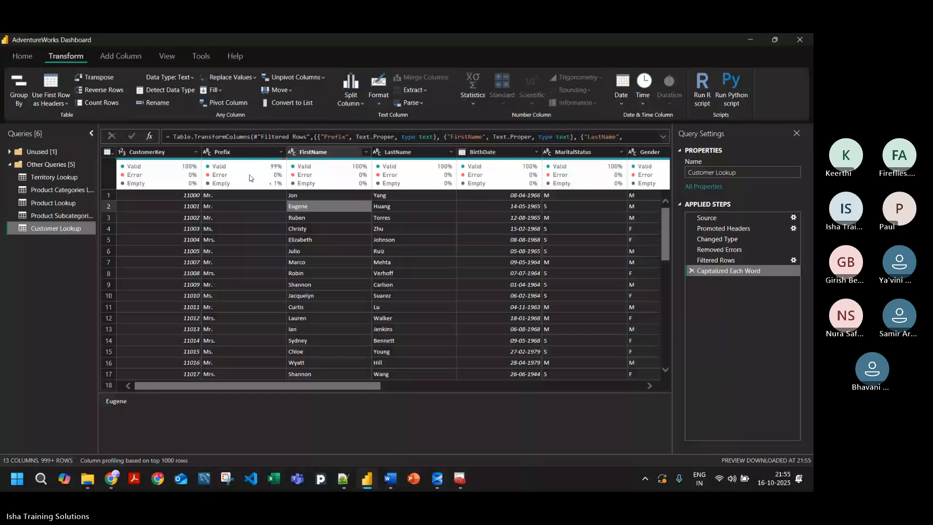
mouse_move(276, 180)
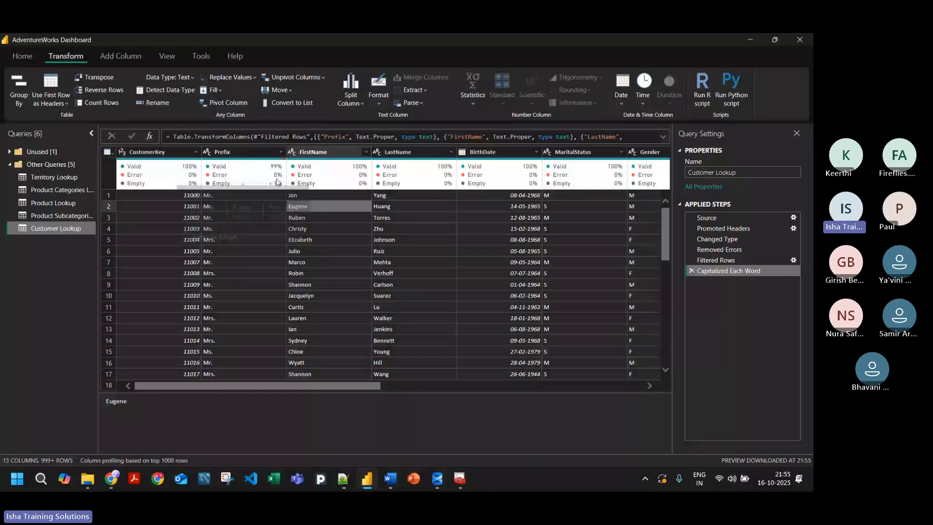
click(306, 151)
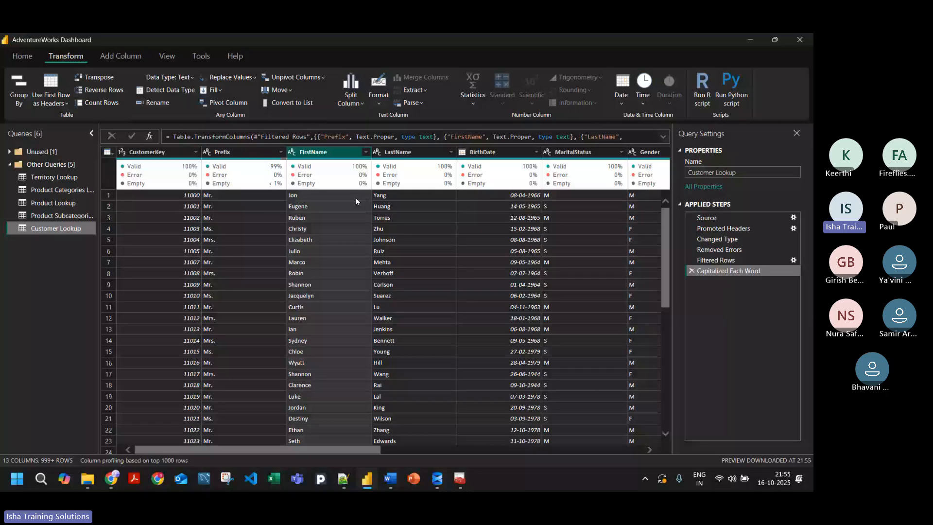
click(275, 153)
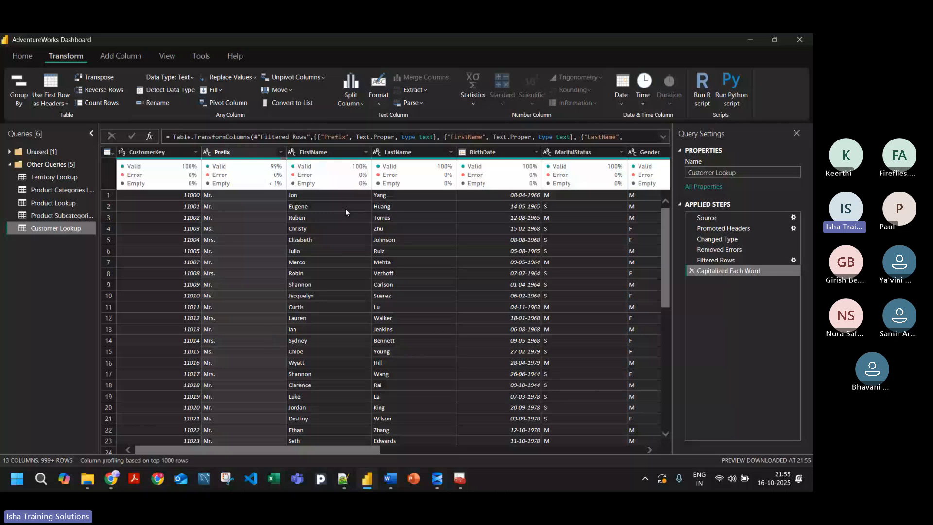
click(396, 153)
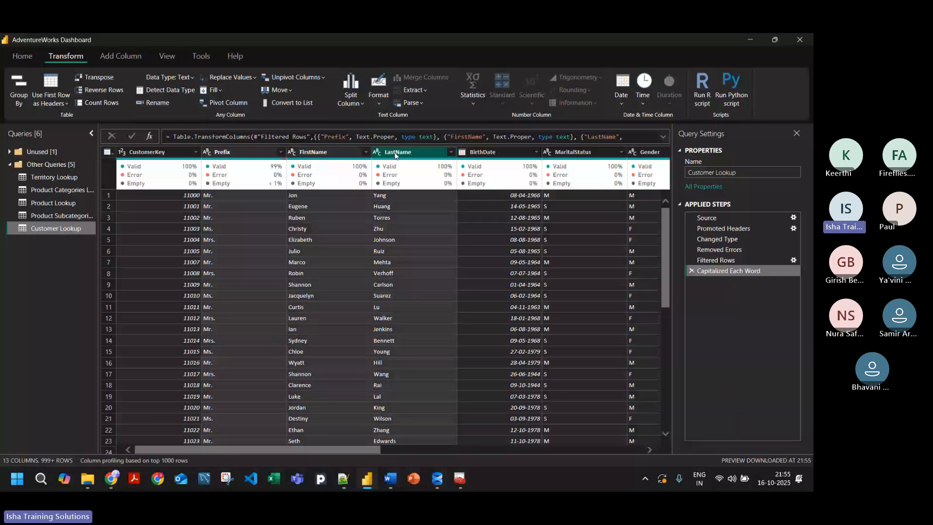
click(232, 152)
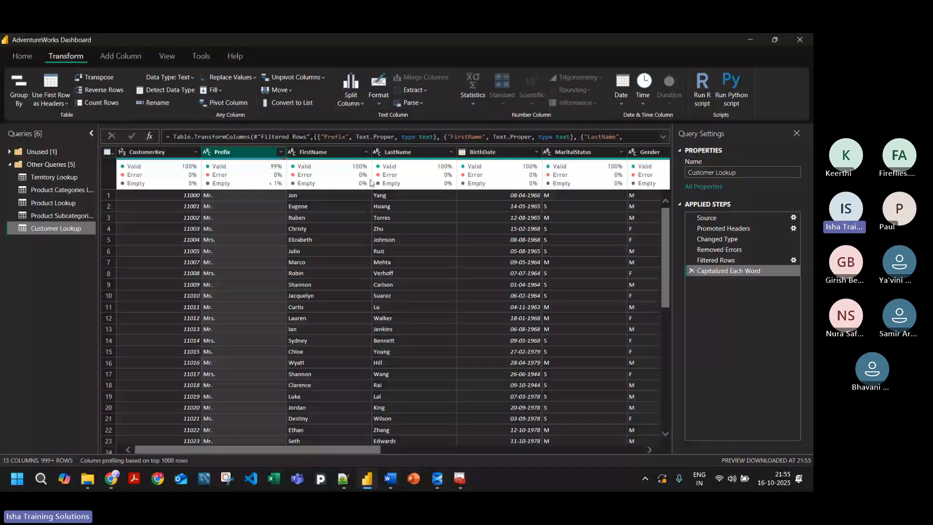
ctrl+click(321, 152)
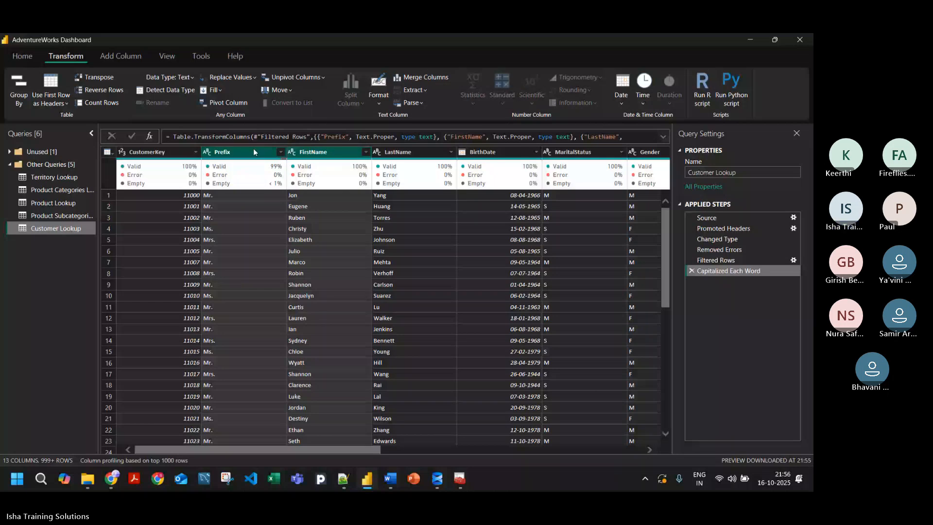
ctrl+click(403, 152)
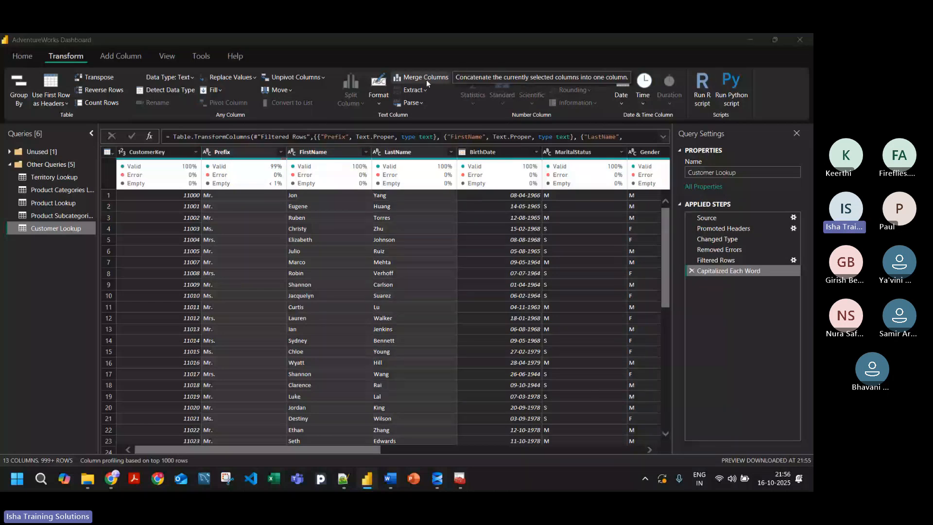
Step: Merge the selected columns into one column named Full Name with no separator, and delete that merge step
click(426, 80)
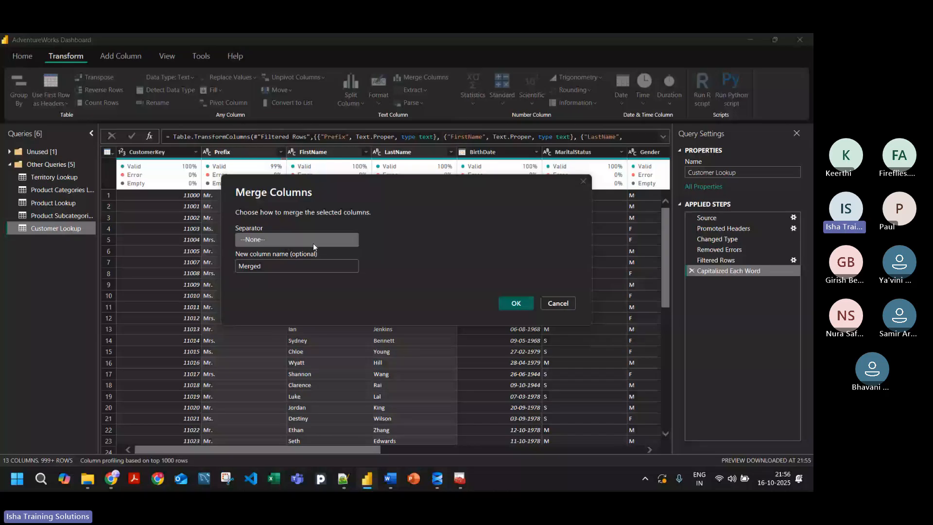
double_click(351, 263)
text(F)
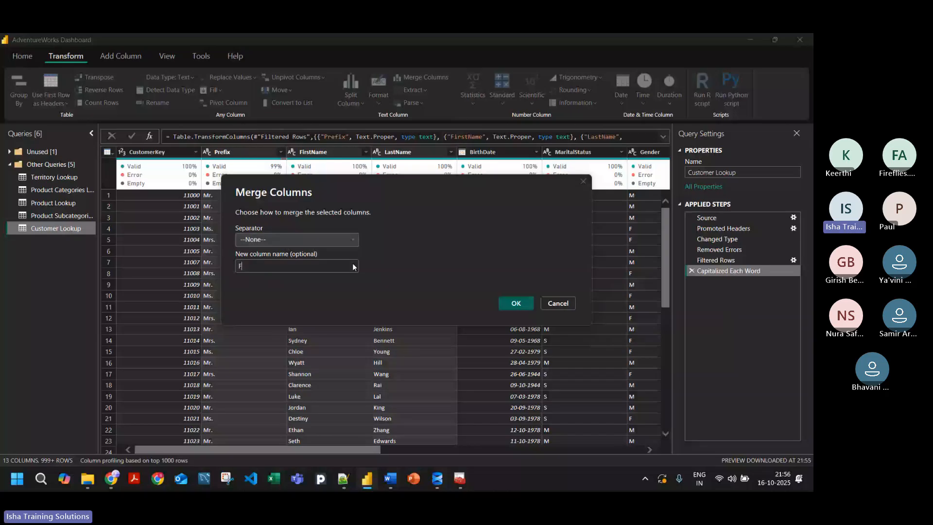
text(ull Name)
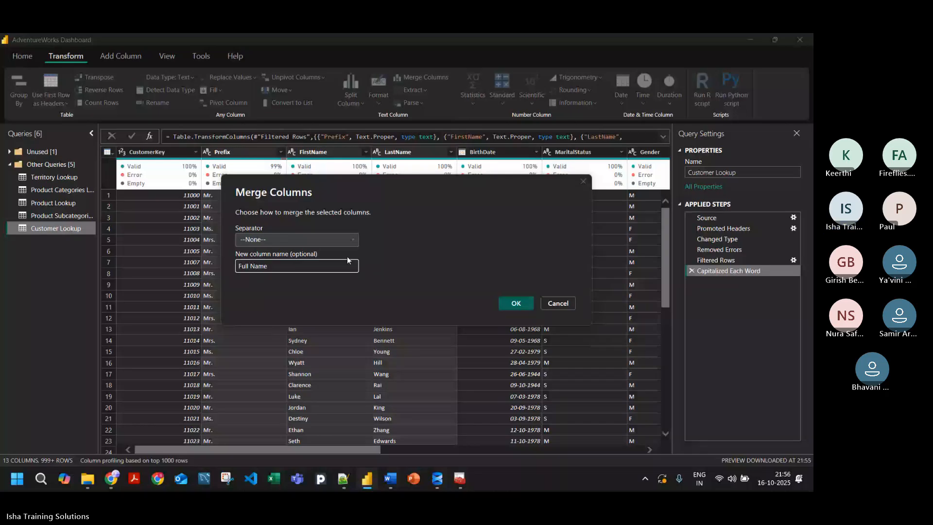
click(512, 303)
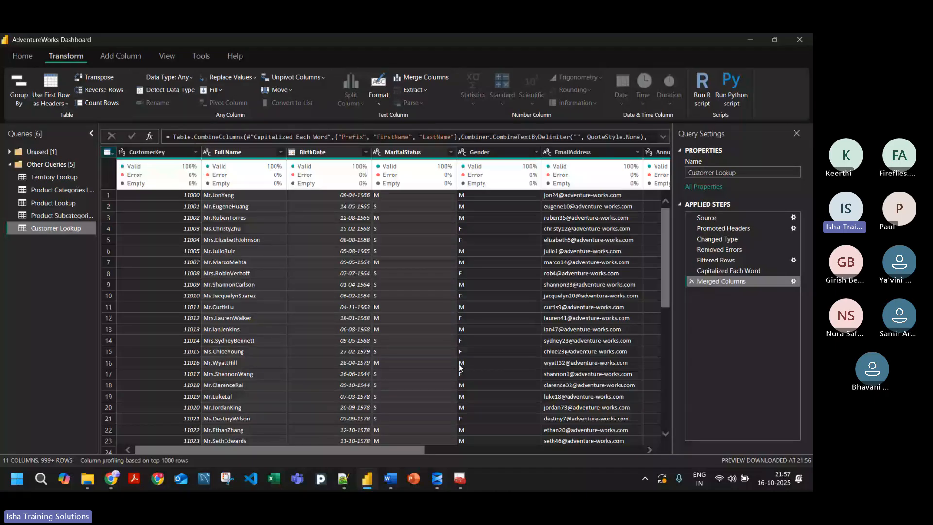
click(691, 282)
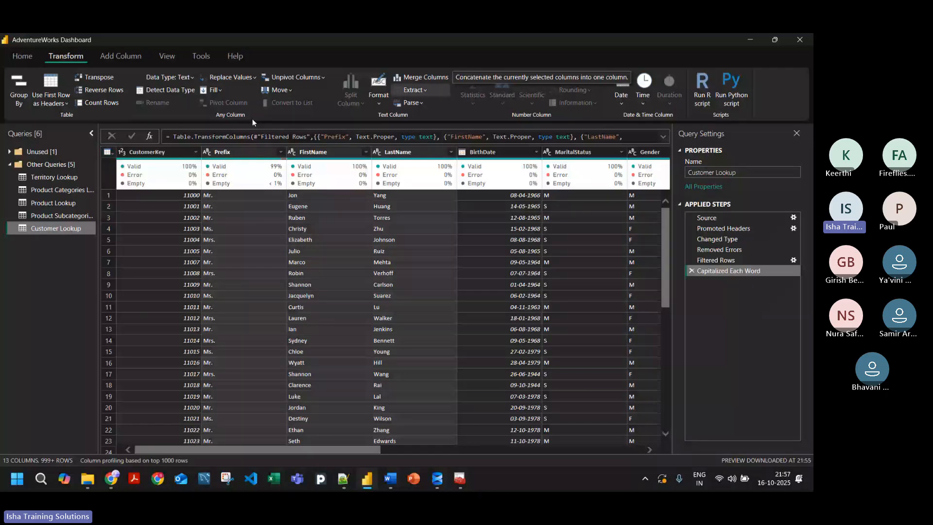
Step: Compare the options for adding a new column with those for transforming the selected name columns
click(121, 56)
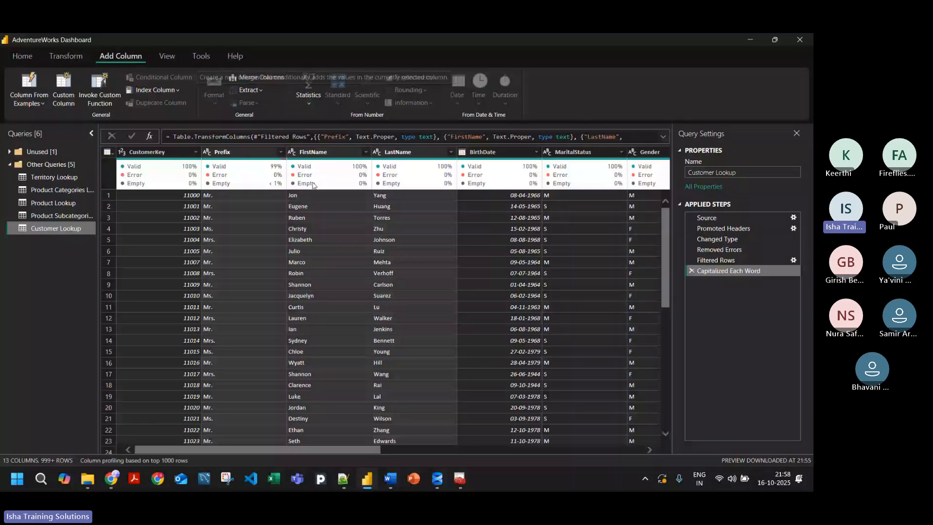
click(66, 57)
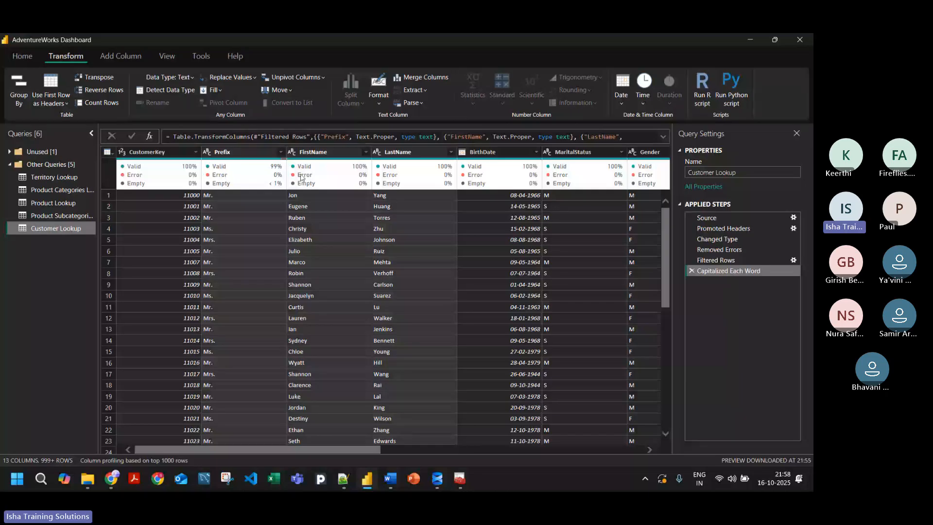
mouse_move(290, 178)
mouse_move(219, 164)
Step: Add a new column named FullName that merges Prefix, FirstName and LastName with a space as the separator
click(121, 56)
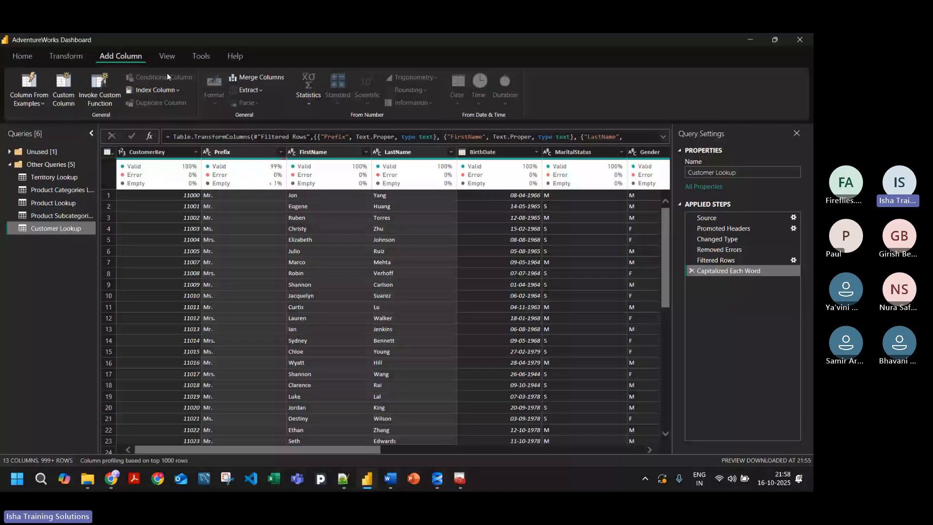
click(268, 77)
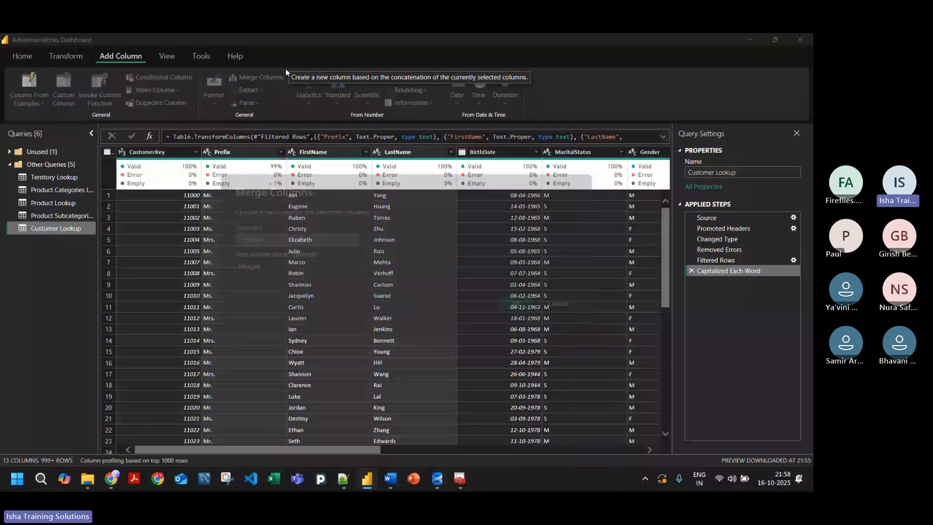
click(289, 236)
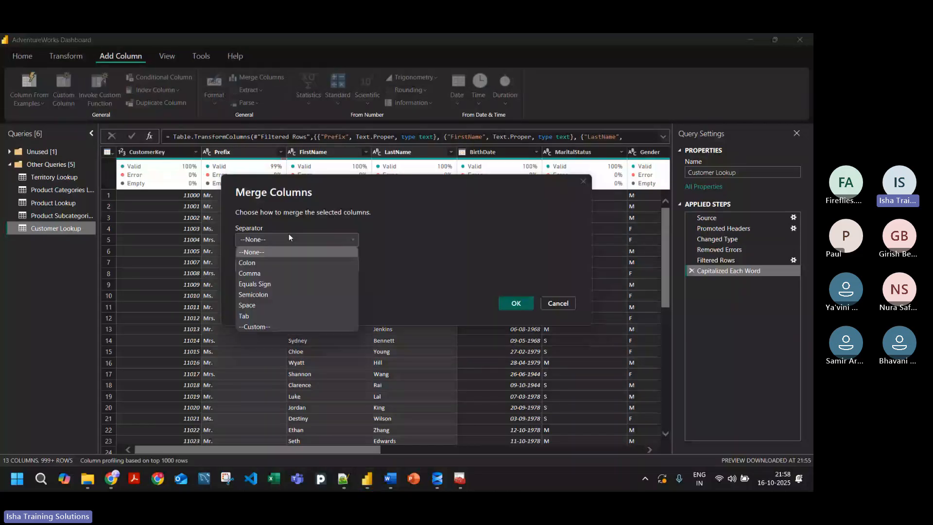
click(258, 305)
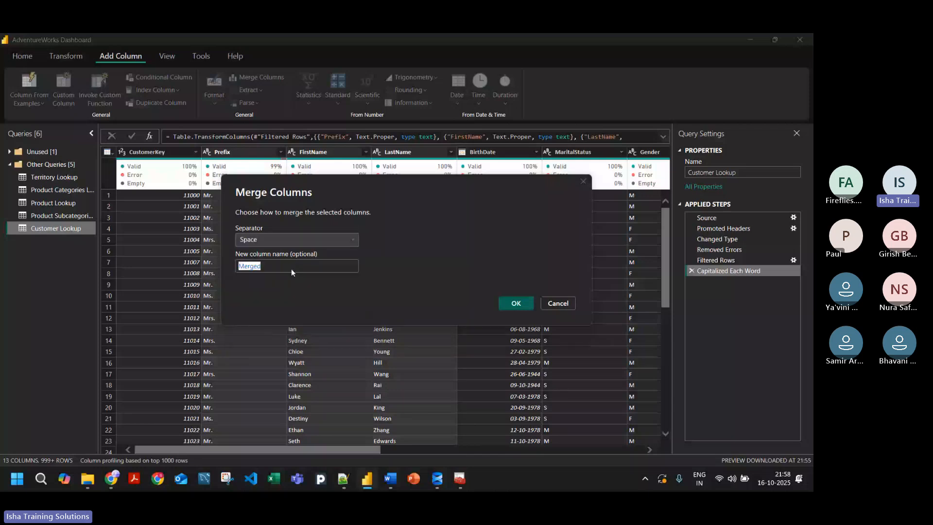
text(Full N)
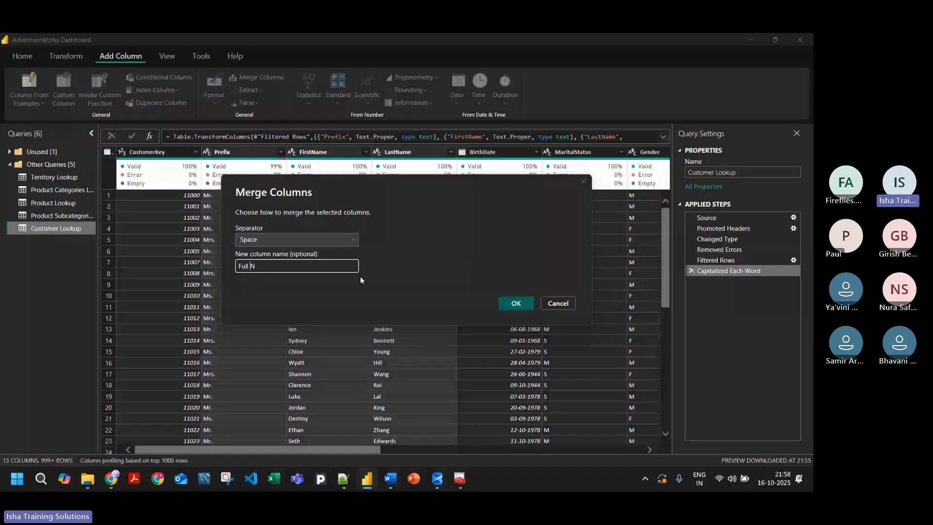
text(ame)
click(250, 266)
key(BackSpace)
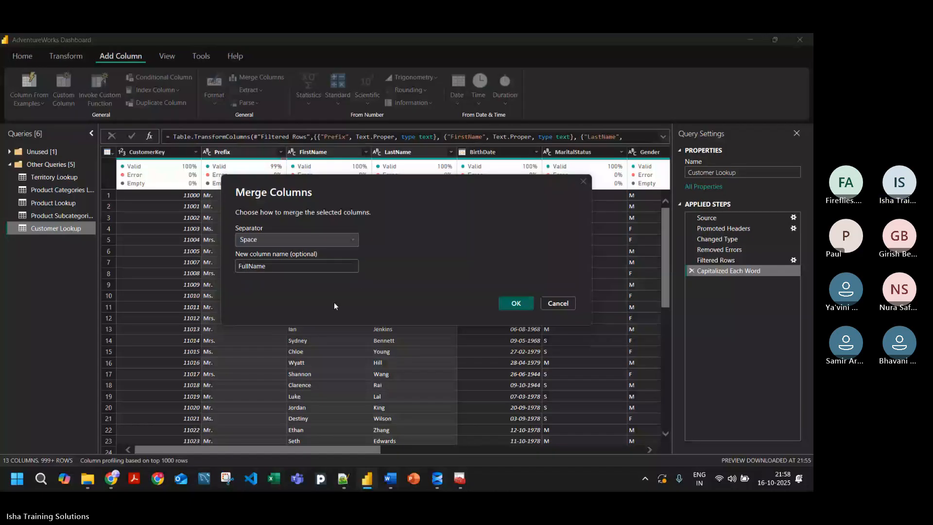
click(516, 304)
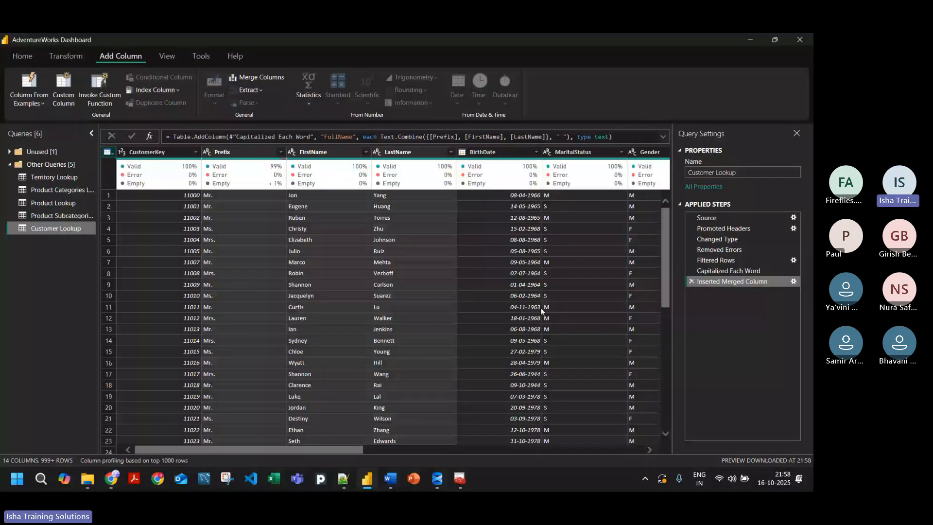
Step: Move the FullName column so that it sits between LastName and BirthDate
drag(232, 450, 513, 460)
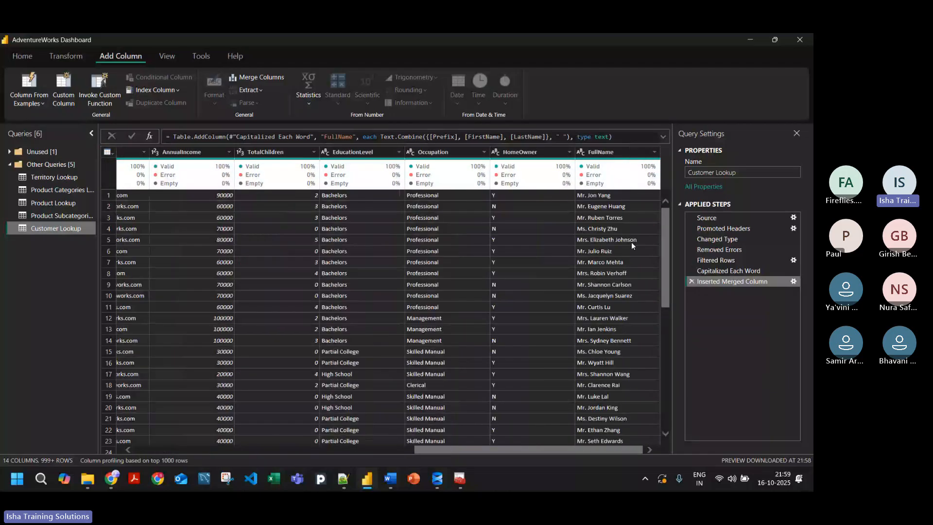
click(602, 152)
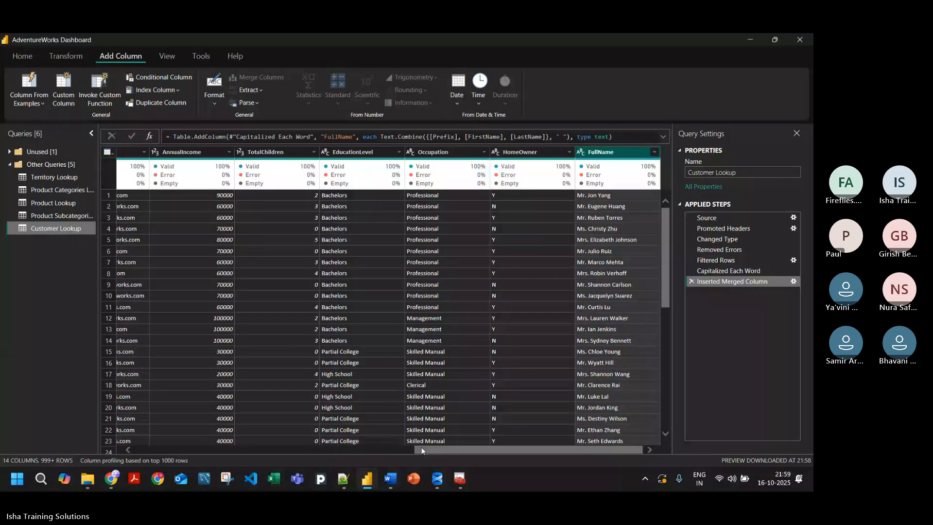
drag(422, 447, 112, 409)
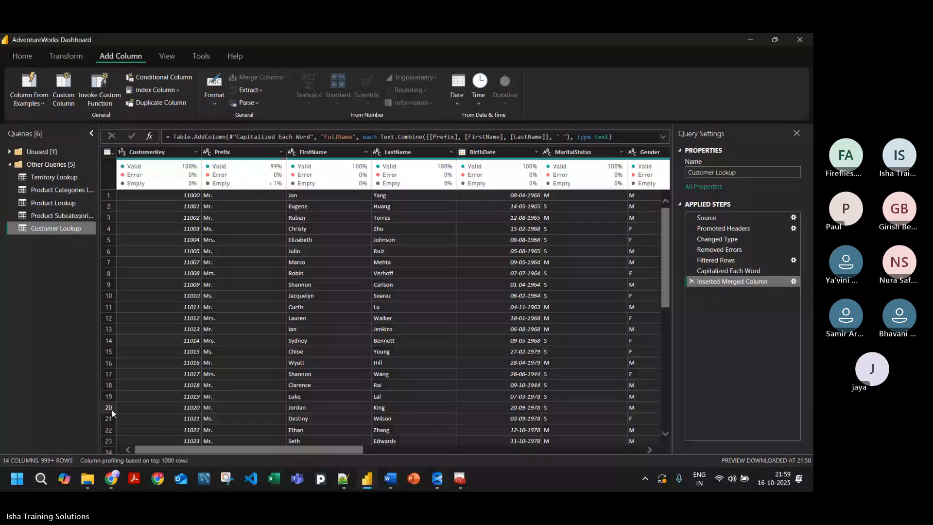
drag(269, 448, 549, 432)
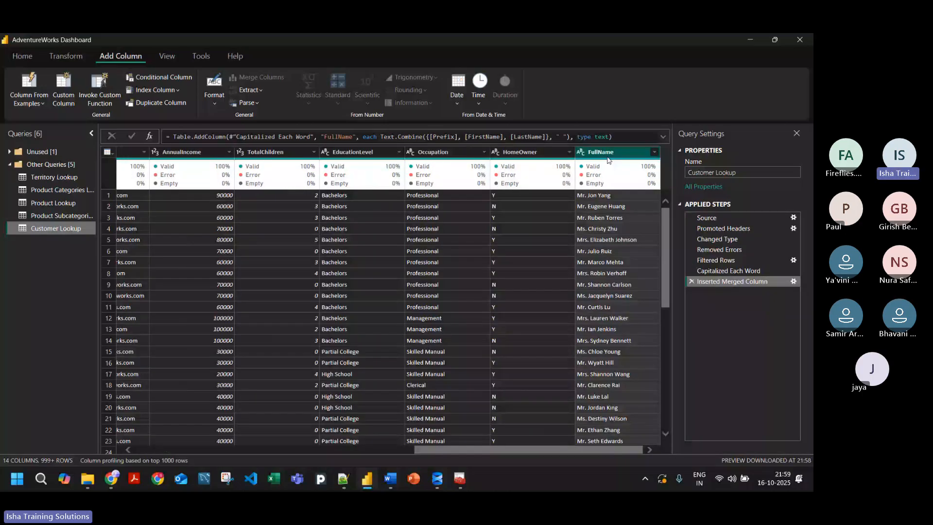
drag(607, 160, 148, 156)
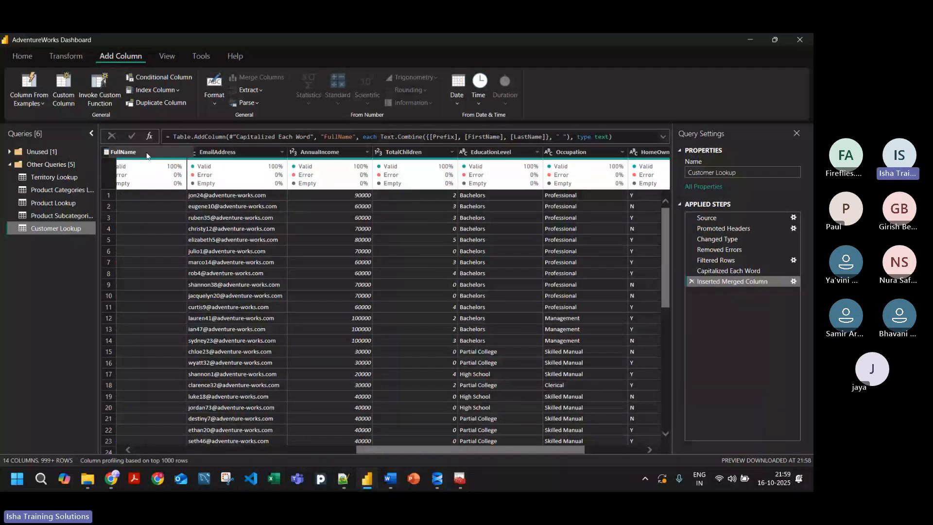
drag(147, 156, 424, 143)
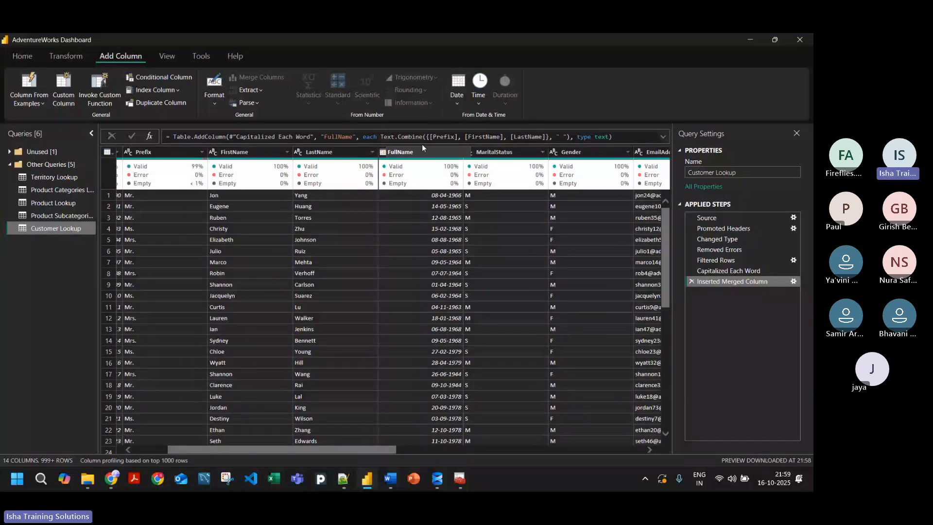
drag(421, 144, 422, 144)
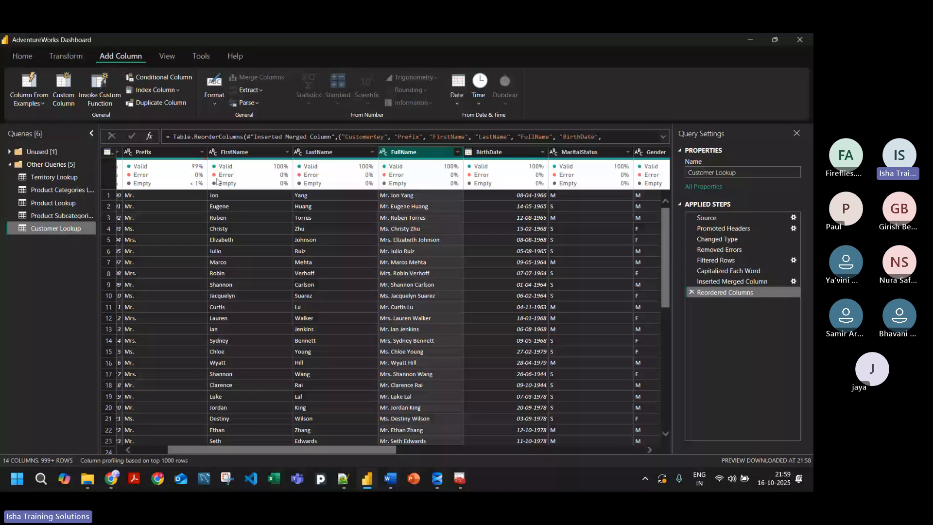
scroll(350, 438, left, 3)
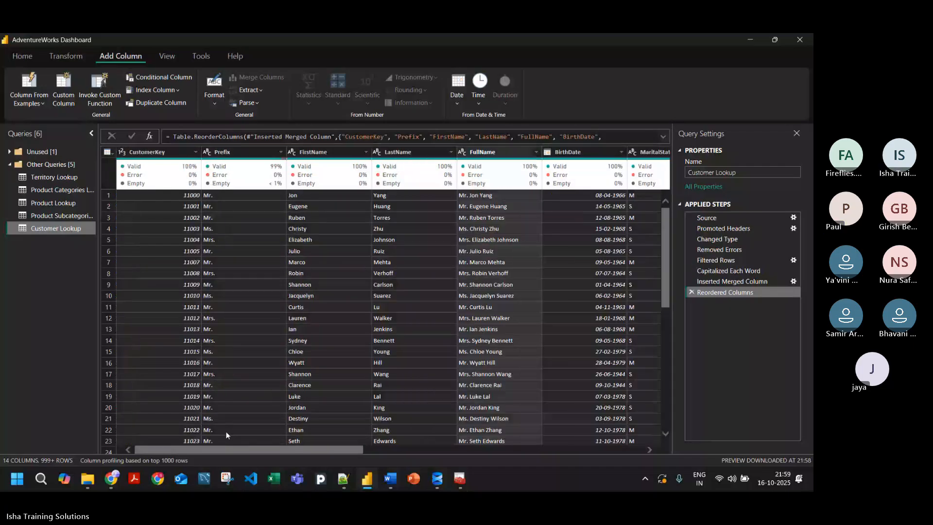
Step: Apply the pending query changes while keeping the query editor open
click(66, 59)
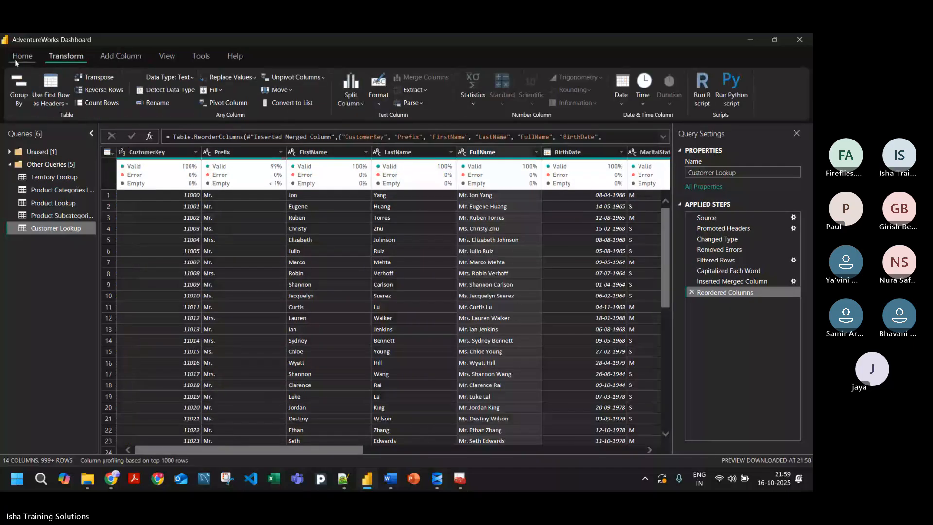
click(16, 59)
click(21, 101)
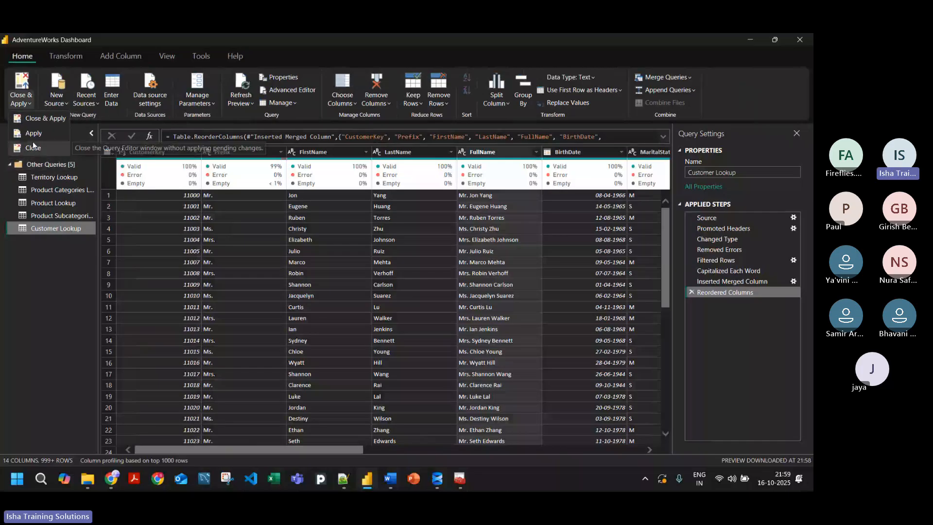
click(33, 134)
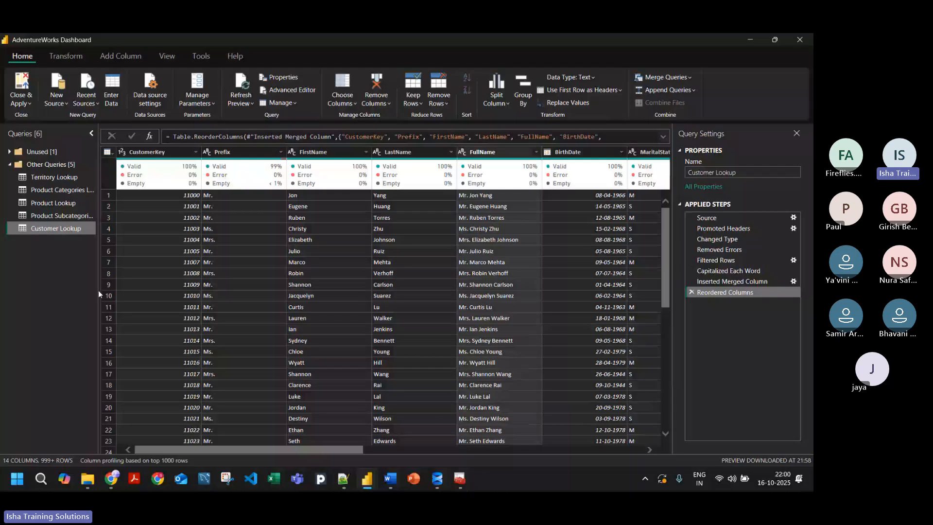
Step: Add a column that extracts the text after the @ delimiter from EmailAddress, keeping the default advanced options
drag(211, 450, 402, 450)
click(397, 152)
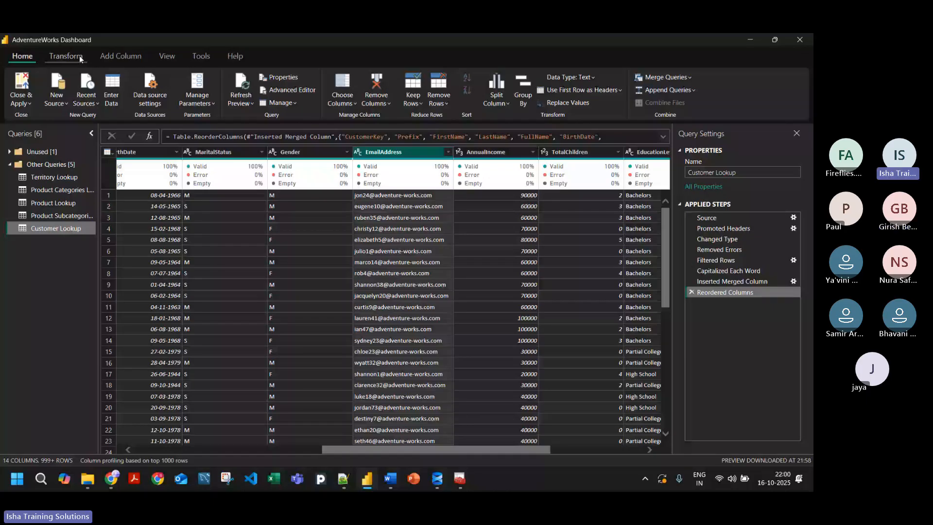
click(106, 57)
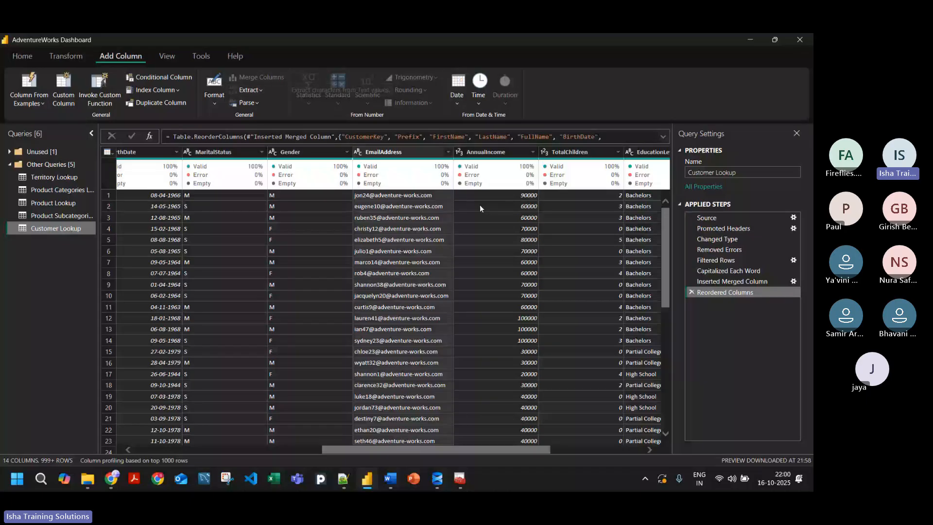
click(258, 91)
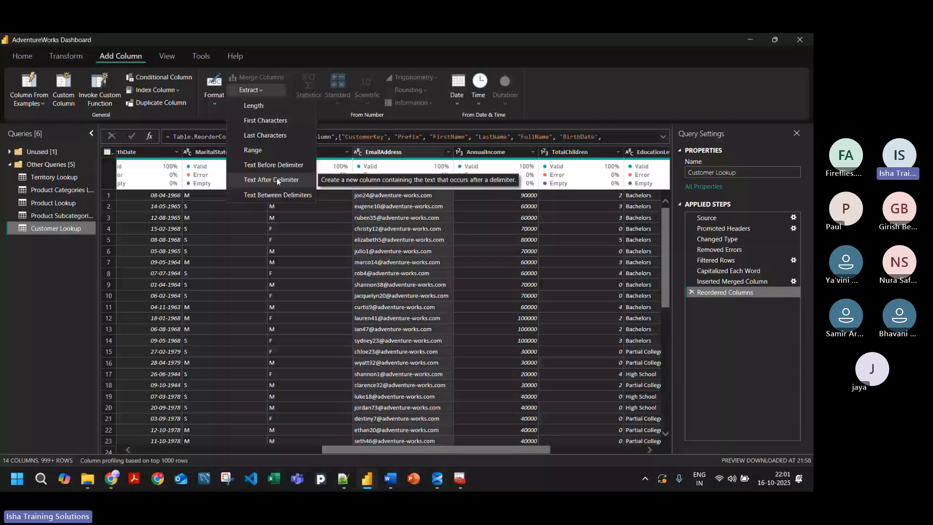
click(276, 180)
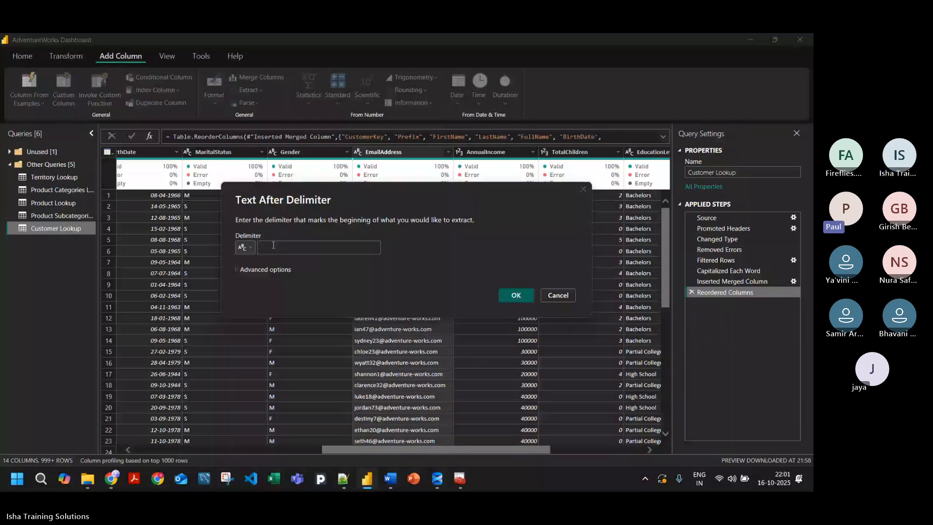
drag(335, 231, 431, 317)
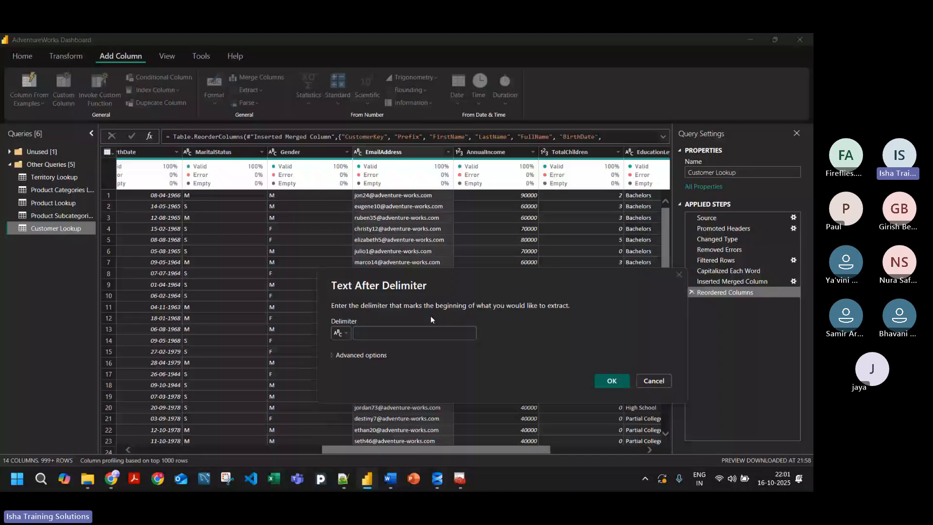
click(403, 329)
text(@)
click(361, 355)
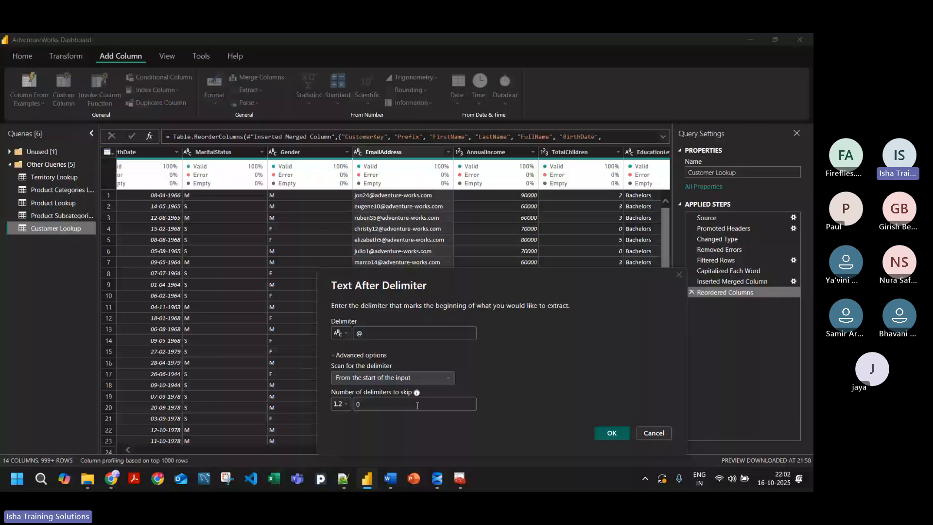
click(418, 377)
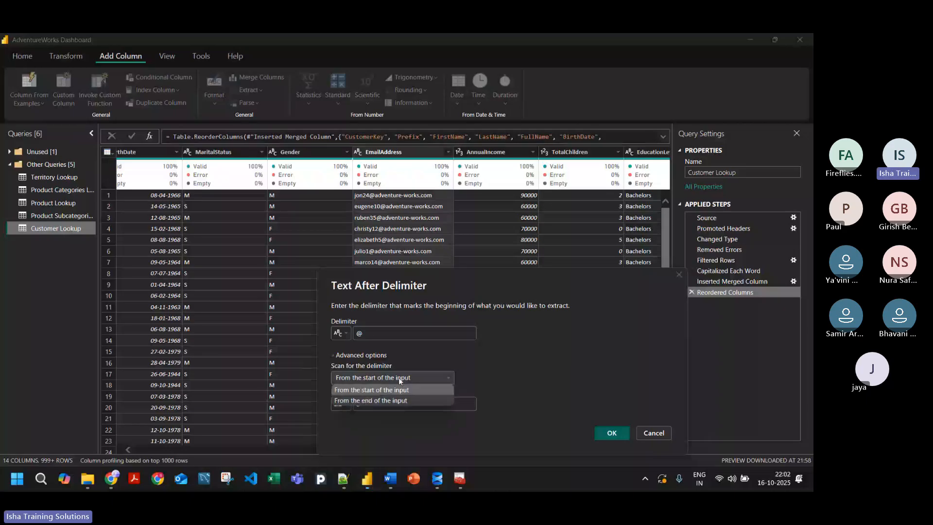
click(338, 359)
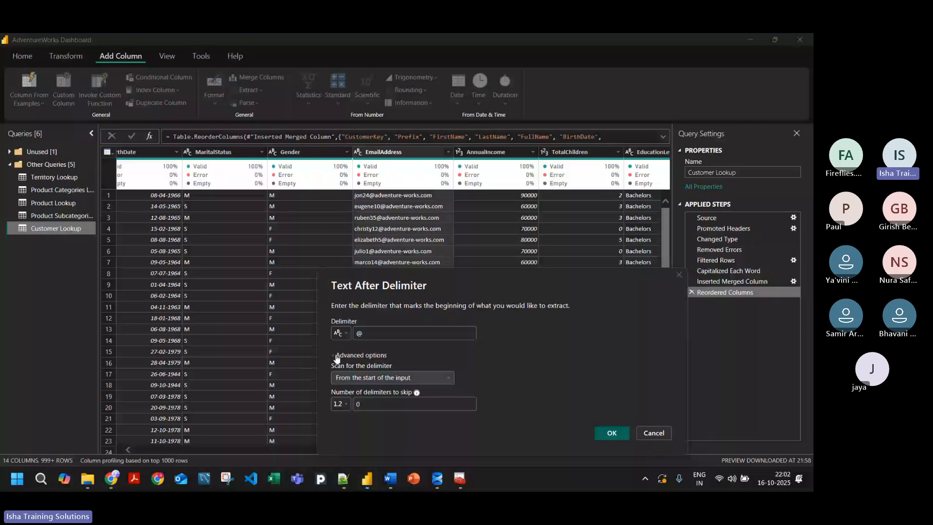
click(337, 356)
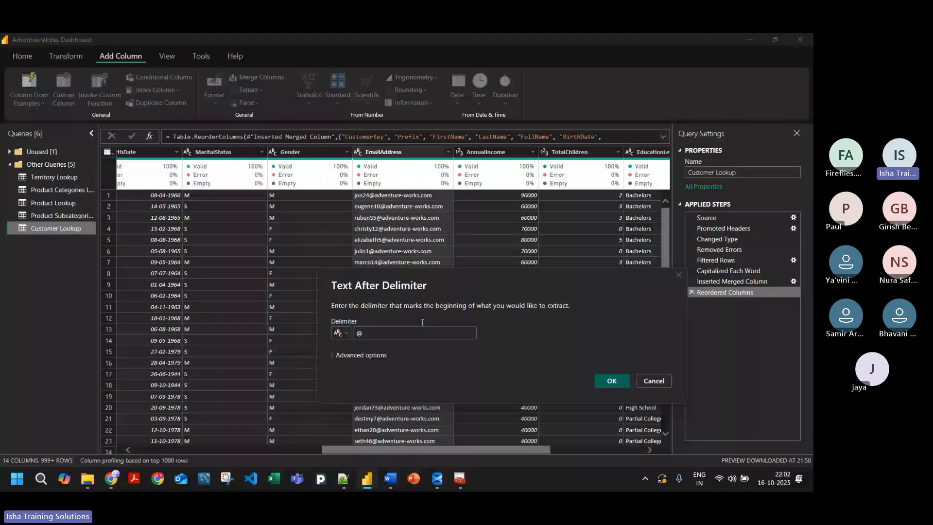
click(611, 382)
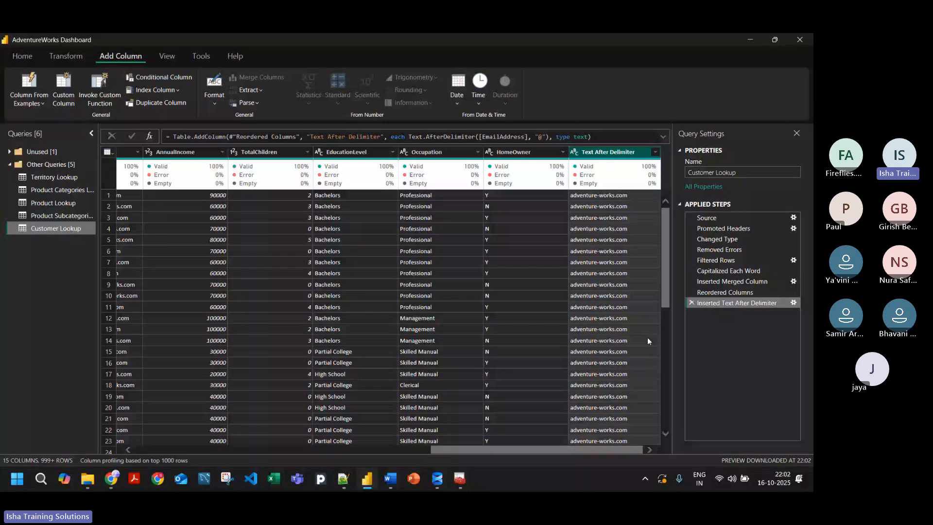
Step: Add a column that extracts the text before the "." delimiter from the Text After Delimiter column
click(251, 90)
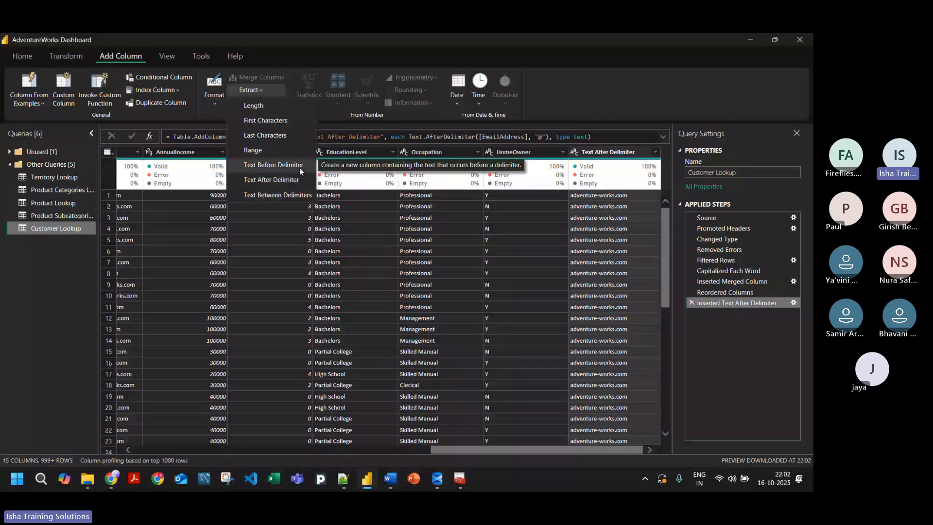
click(299, 167)
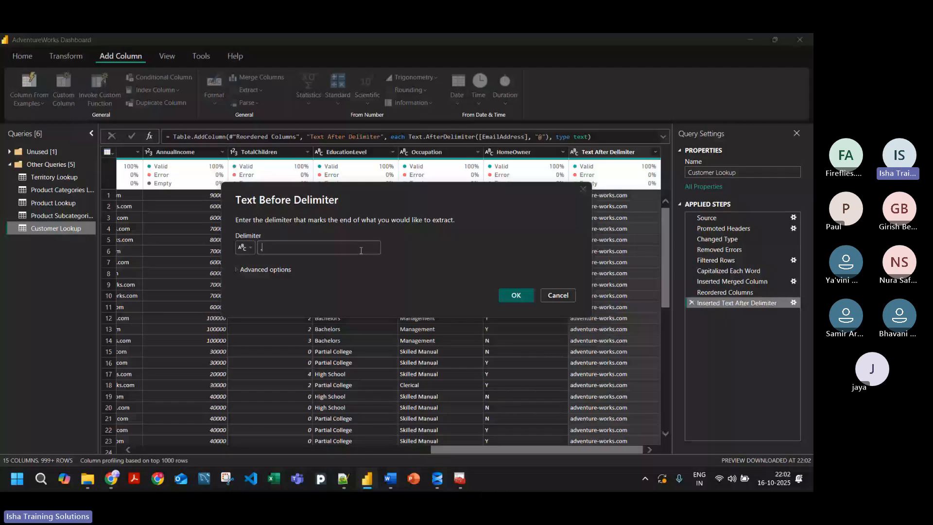
text(.)
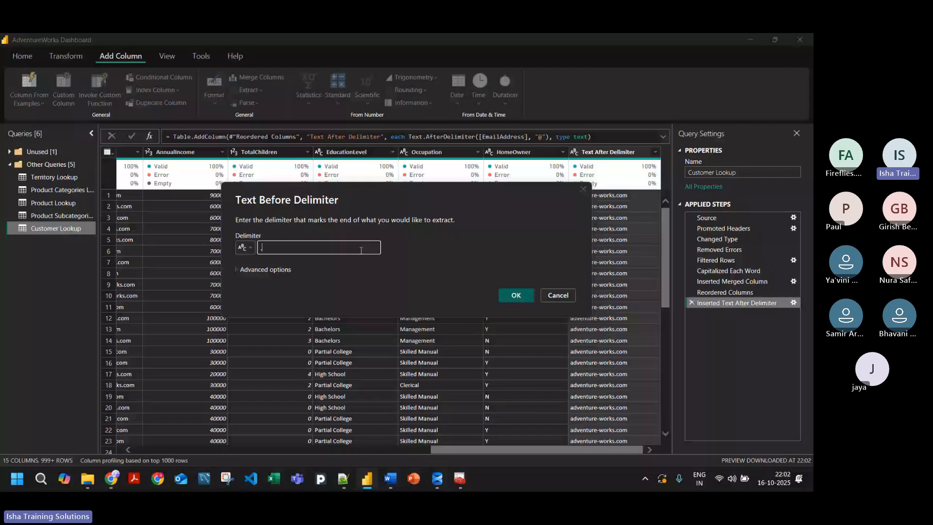
click(516, 296)
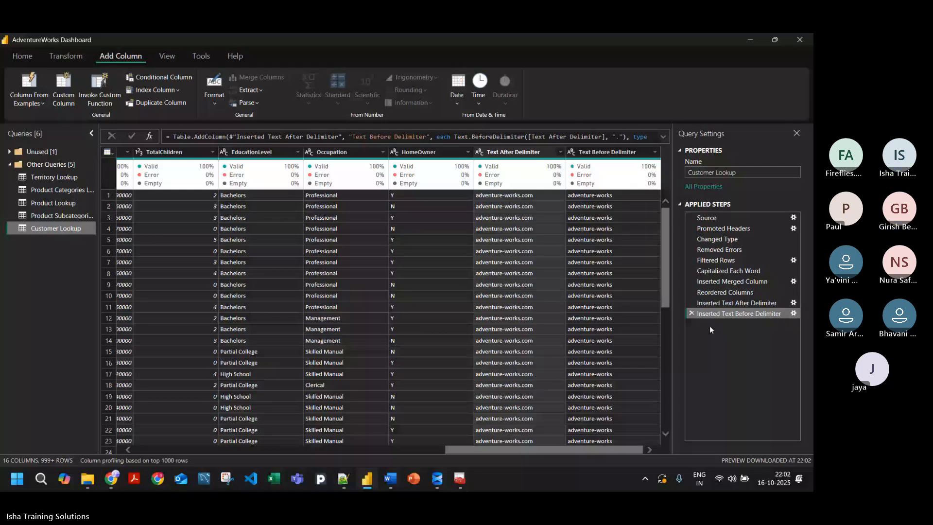
Step: Delete the Inserted Text Before Delimiter and Inserted Text After Delimiter steps from the Customer Lookup query
click(692, 314)
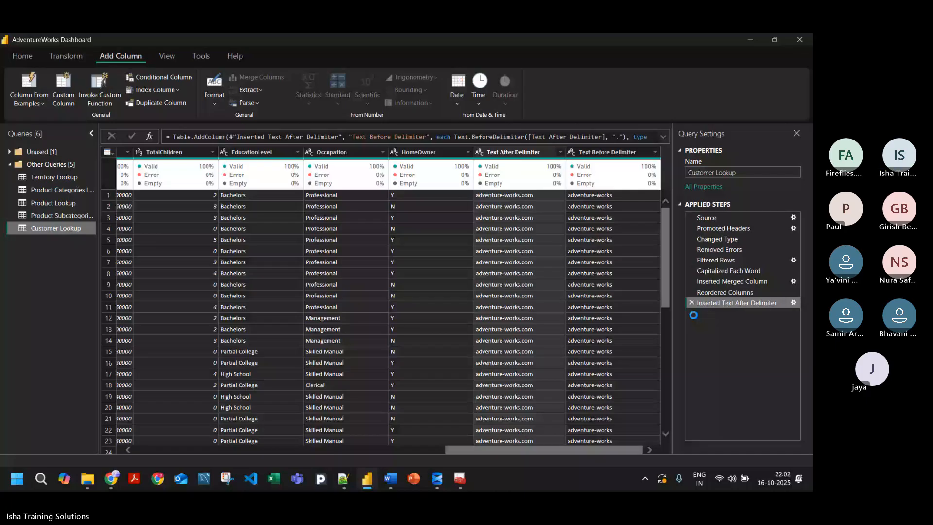
click(692, 303)
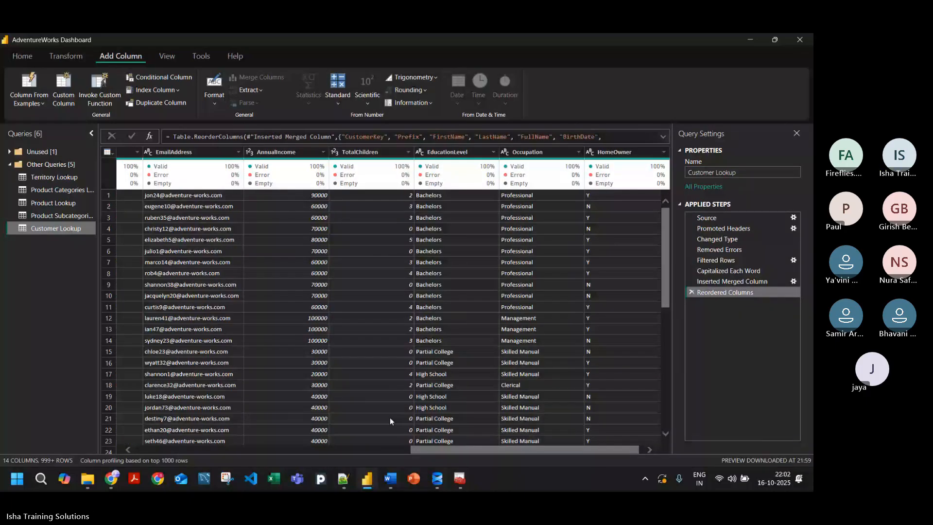
scroll(389, 421, left, 4)
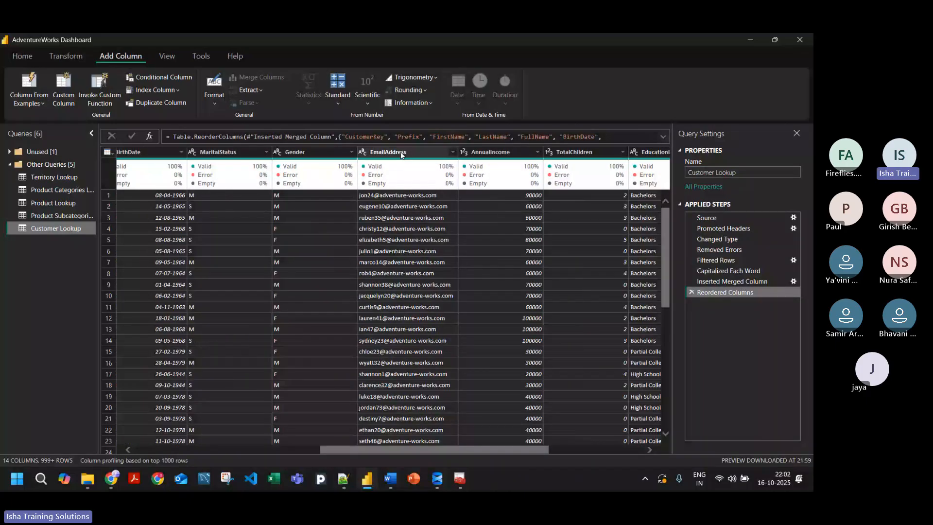
Step: Add a column that extracts the text between the @ and "." delimiters from EmailAddress, keeping the default advanced options
click(401, 153)
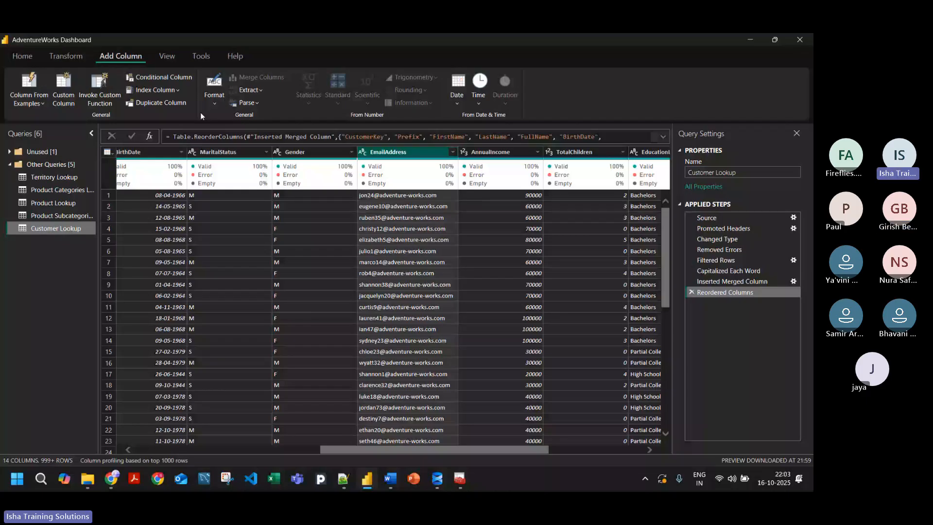
click(284, 196)
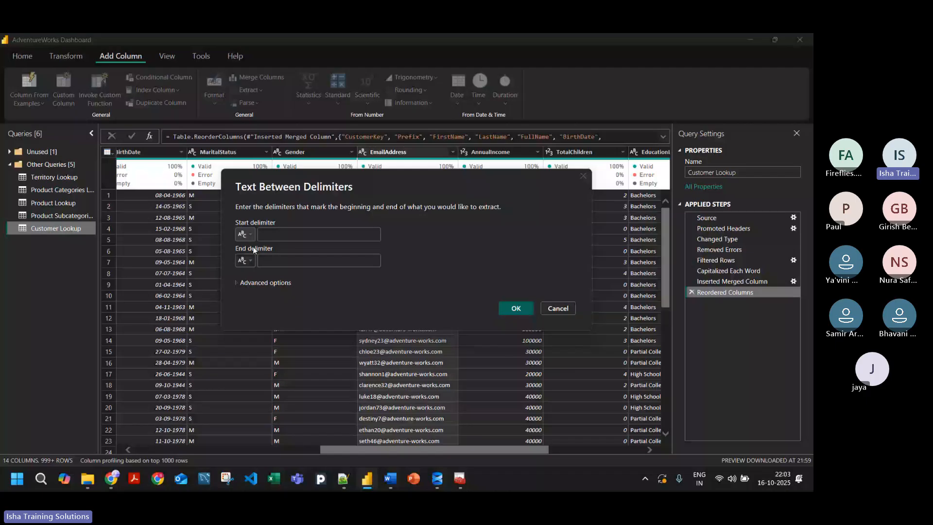
click(270, 236)
text(@)
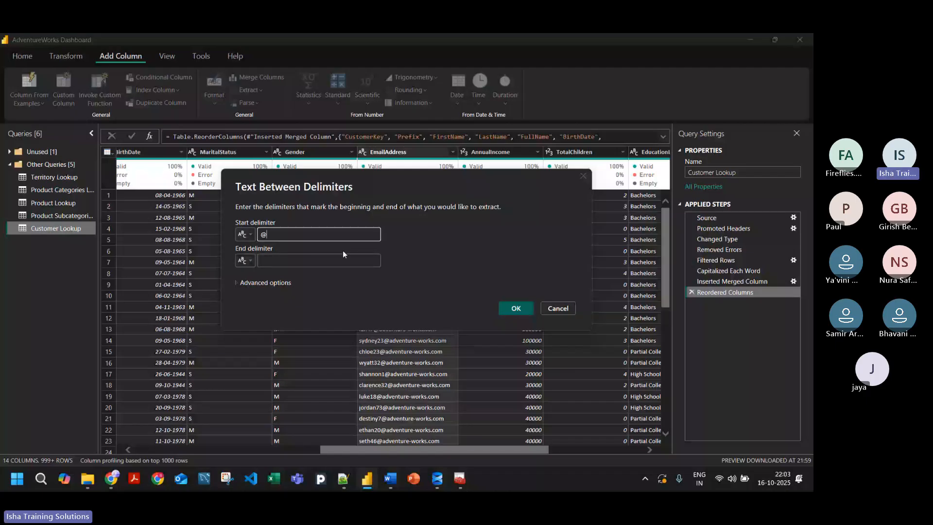
key(Tab)
text(.)
click(322, 284)
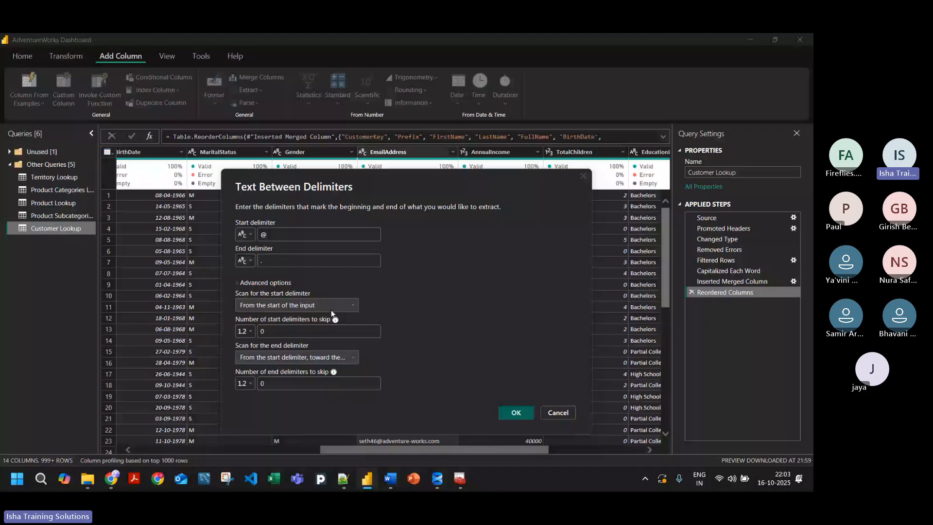
click(516, 413)
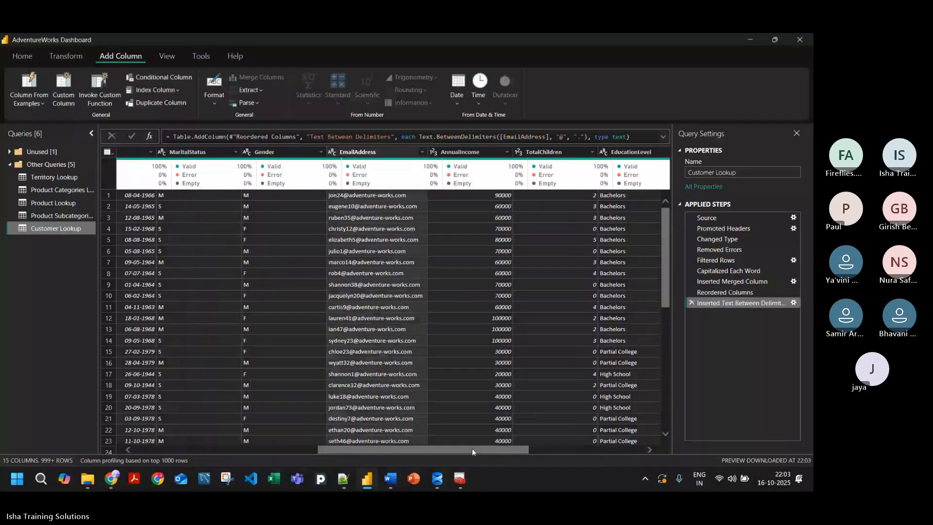
Step: Rename the Text Between Delimiters column as DomainName
drag(472, 451, 615, 427)
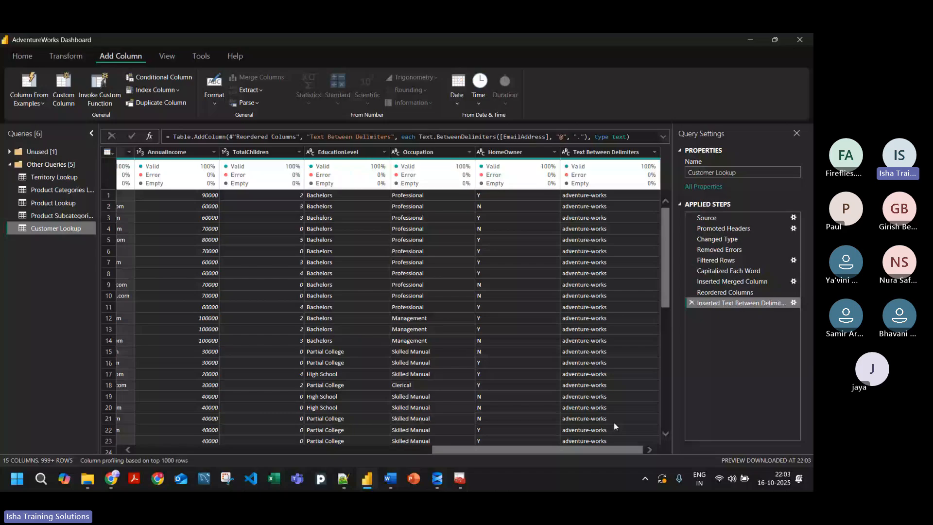
double_click(628, 152)
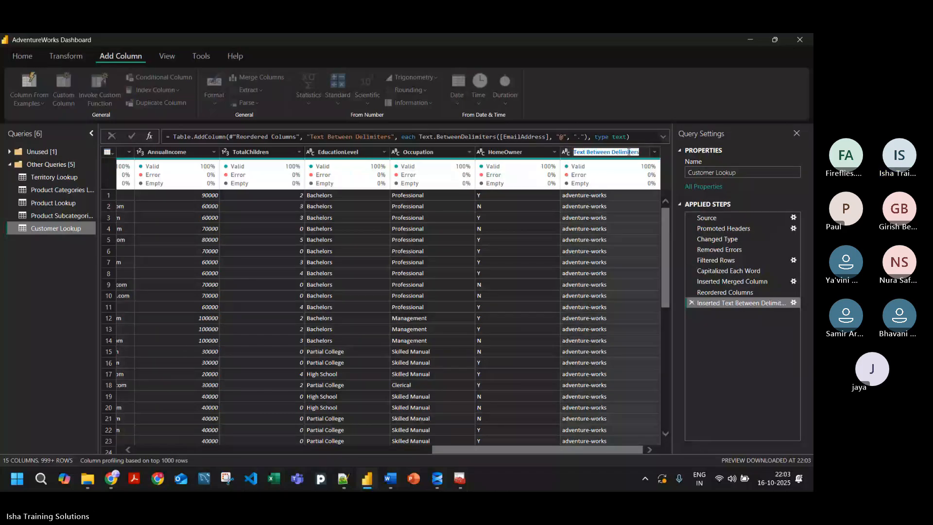
text(Domain)
key(Return)
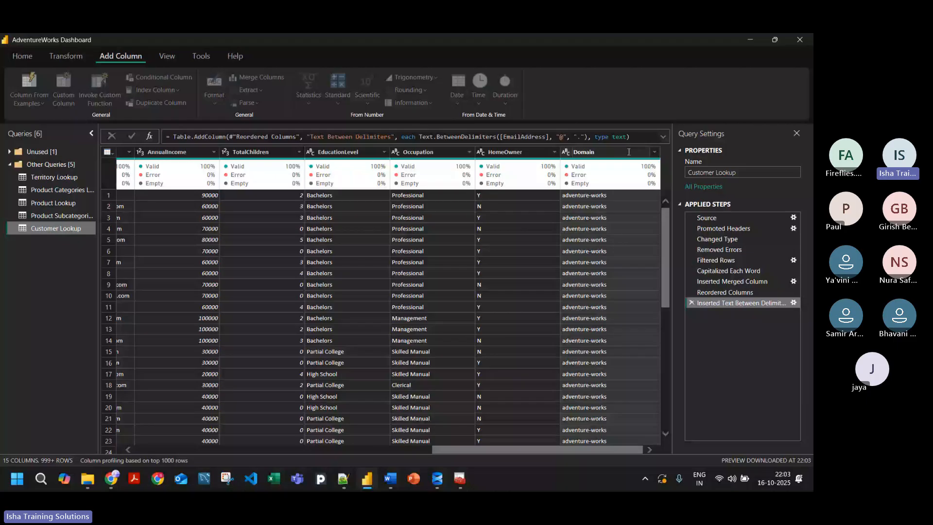
text(Name)
key(Return)
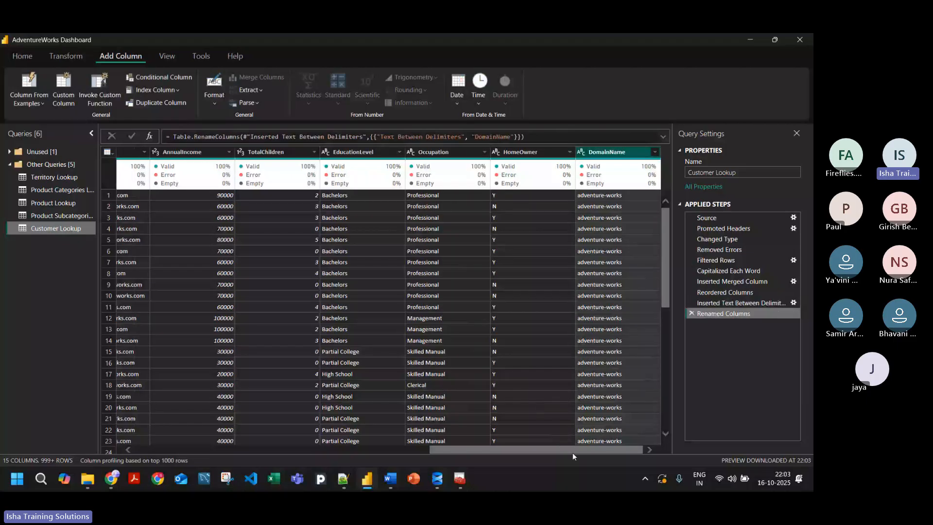
drag(572, 450, 532, 454)
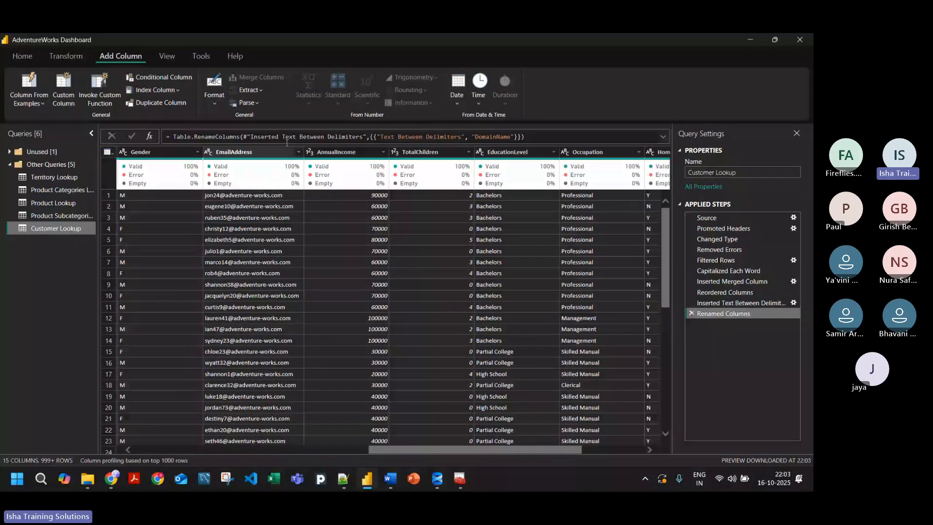
click(213, 90)
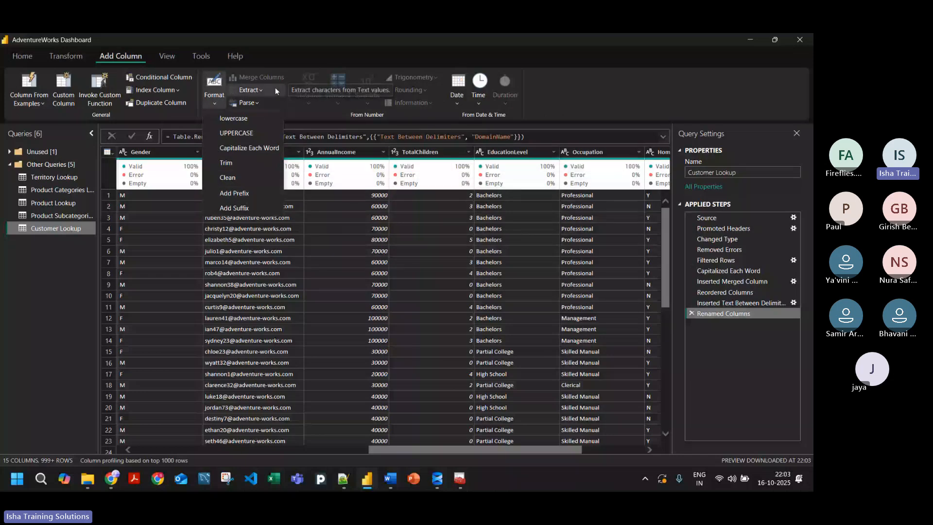
click(65, 56)
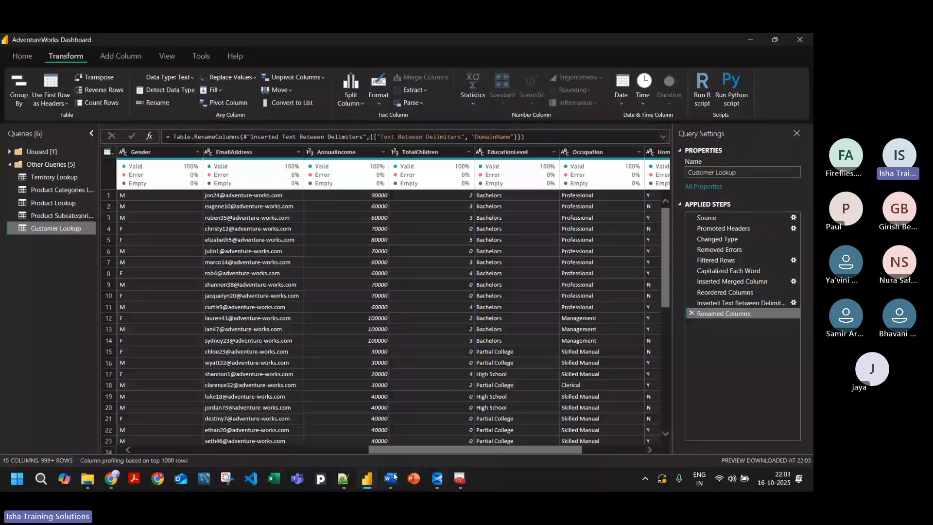
Step: Switch to the Teams meeting in Chrome and capture a screen snip of the participant grid
click(111, 478)
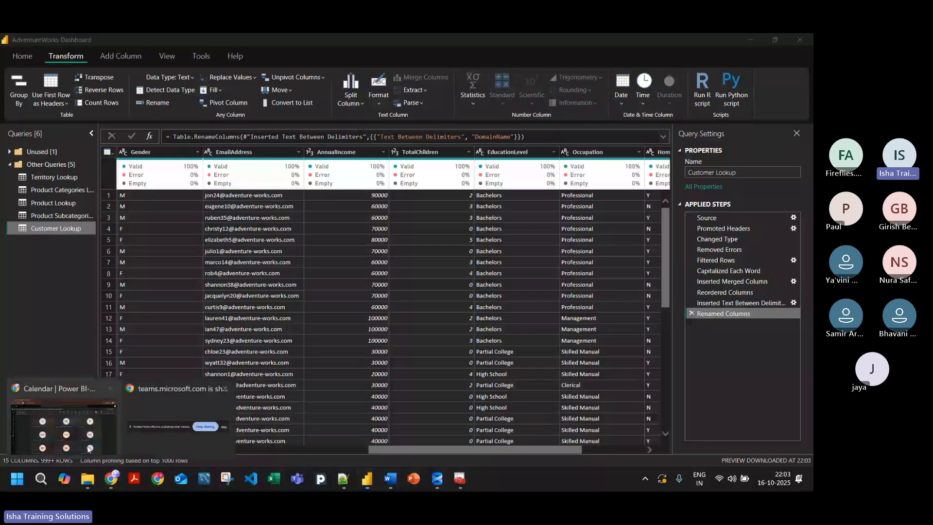
click(89, 448)
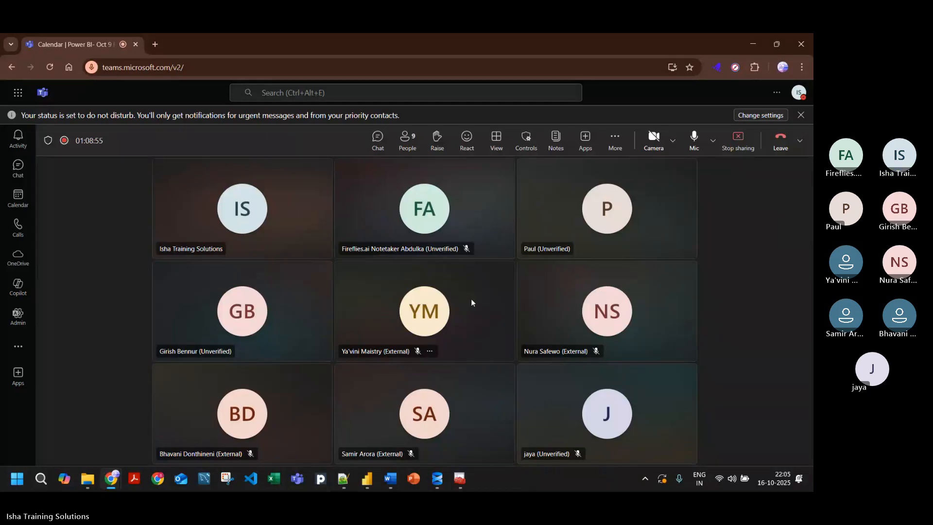
key(shift+super+s)
drag(131, 141, 701, 465)
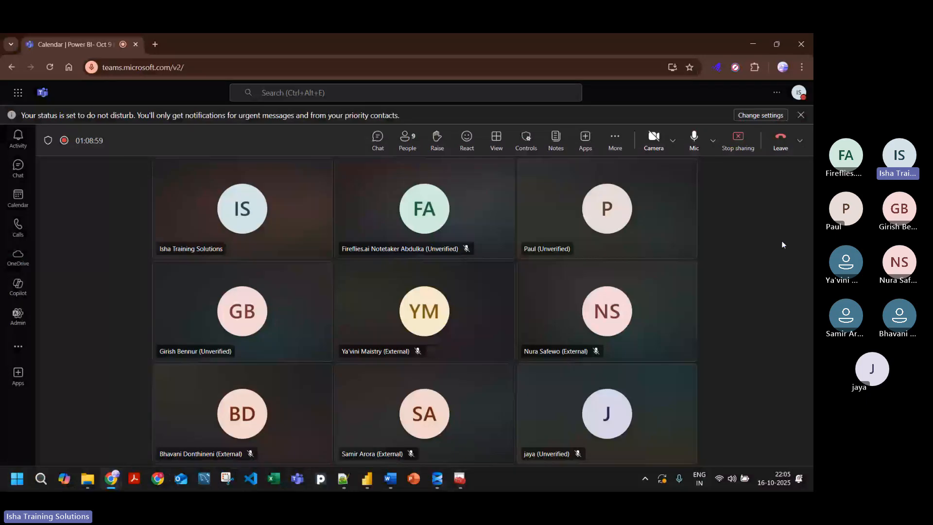
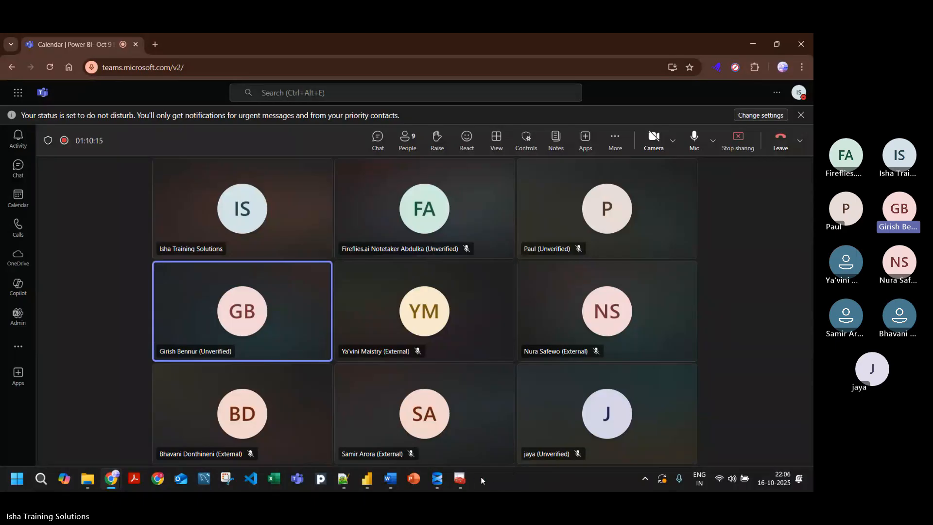
Step: Switch back to the Power Query Editor and review the DomainName column in the Customer Lookup query
mouse_move(402, 485)
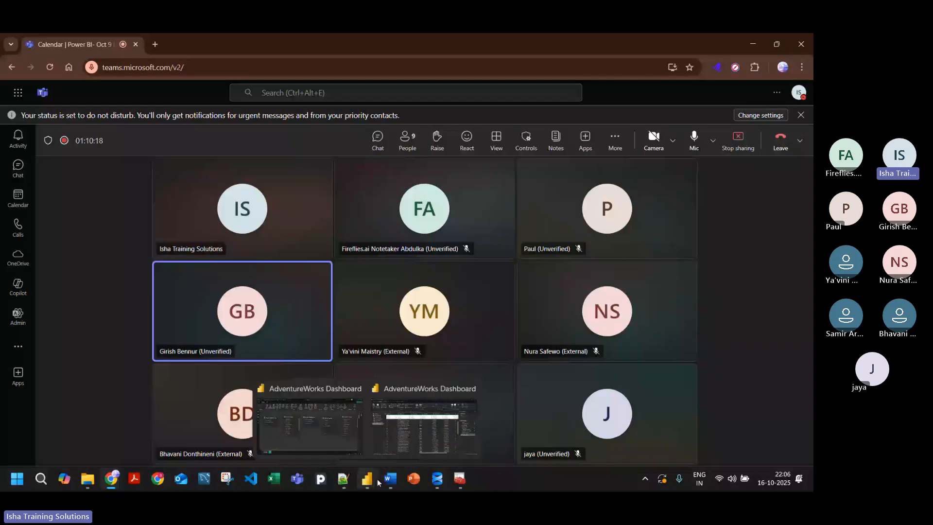
mouse_move(343, 429)
mouse_move(396, 423)
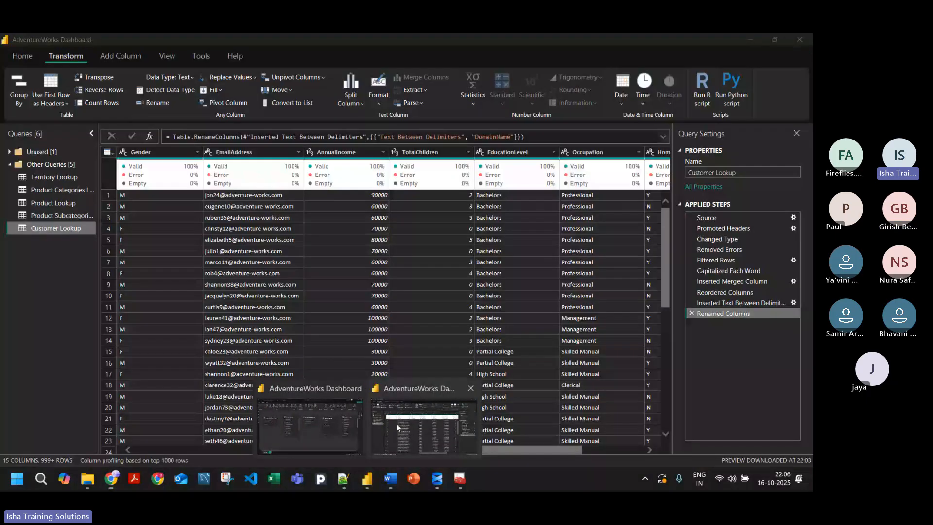
click(396, 424)
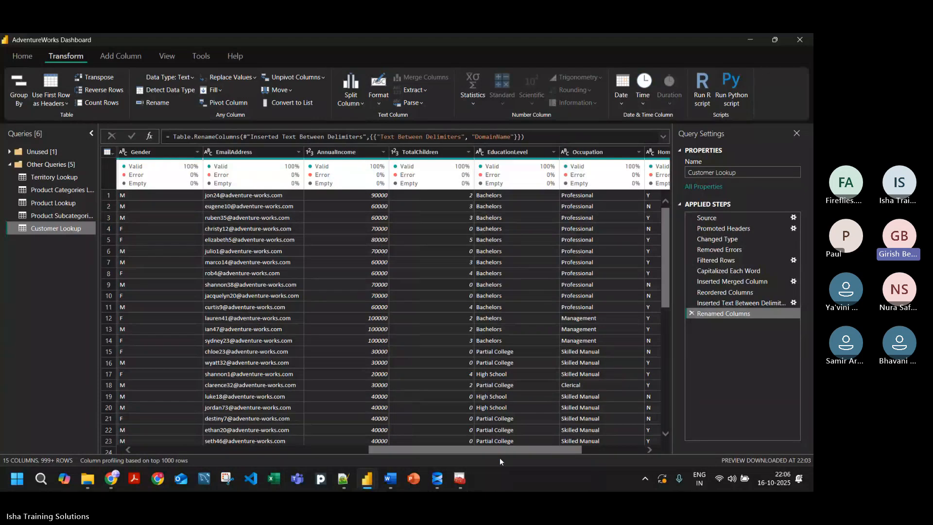
drag(496, 453, 611, 455)
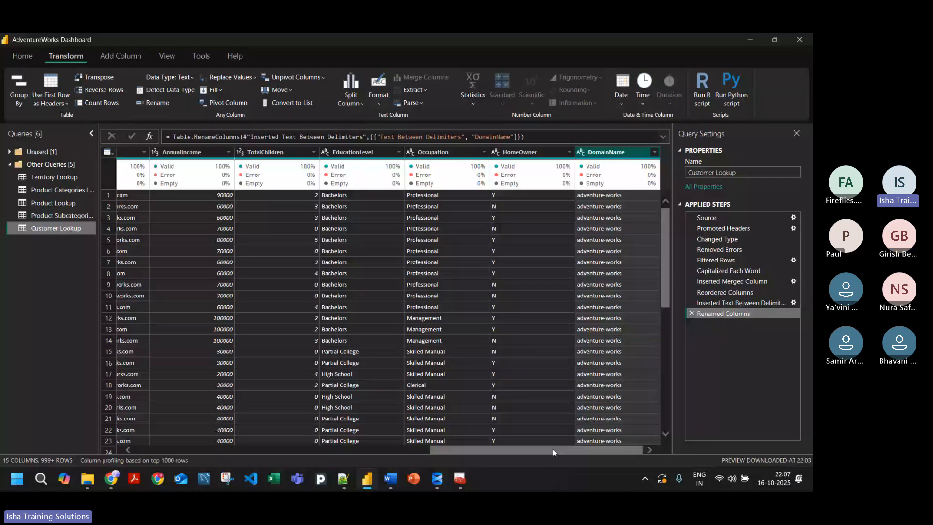
Step: Examine the advanced scan and skip options for extracting text between delimiters from EmailAddress, and close the dialog without applying
drag(553, 448, 437, 448)
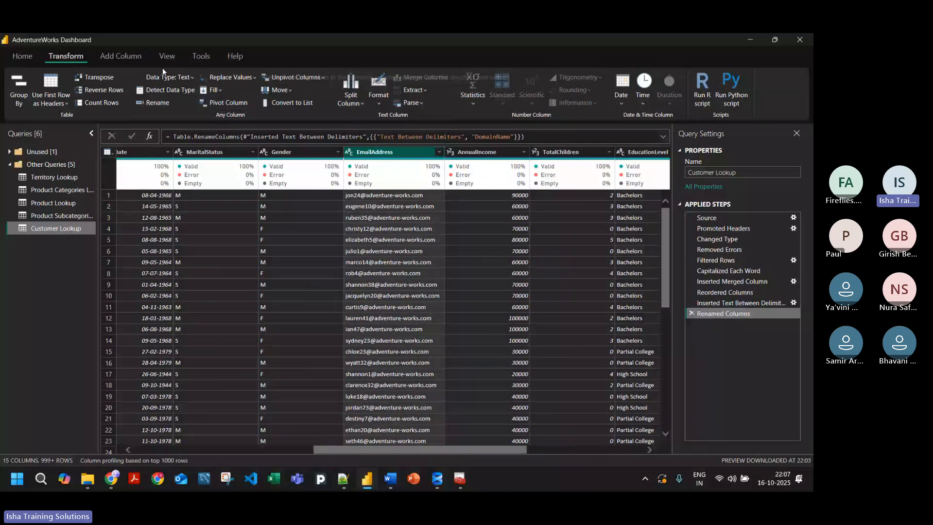
click(120, 56)
click(251, 90)
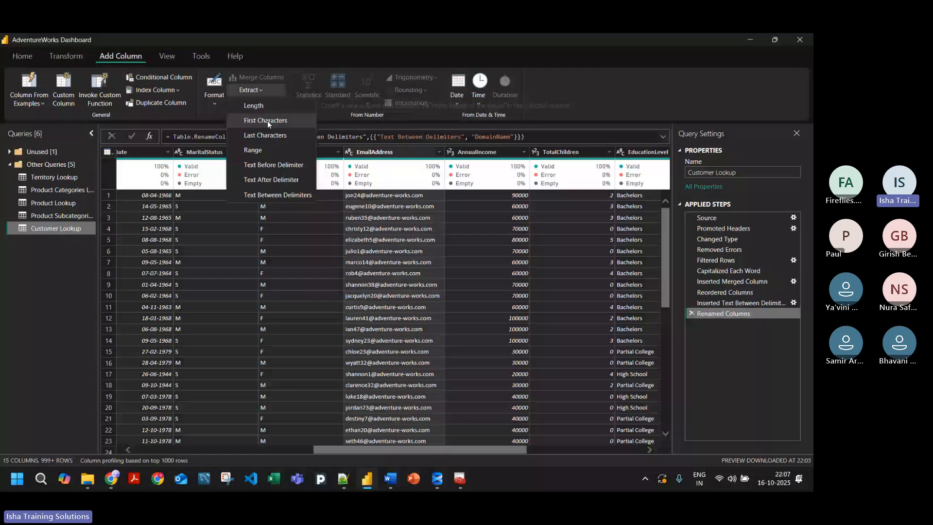
click(278, 196)
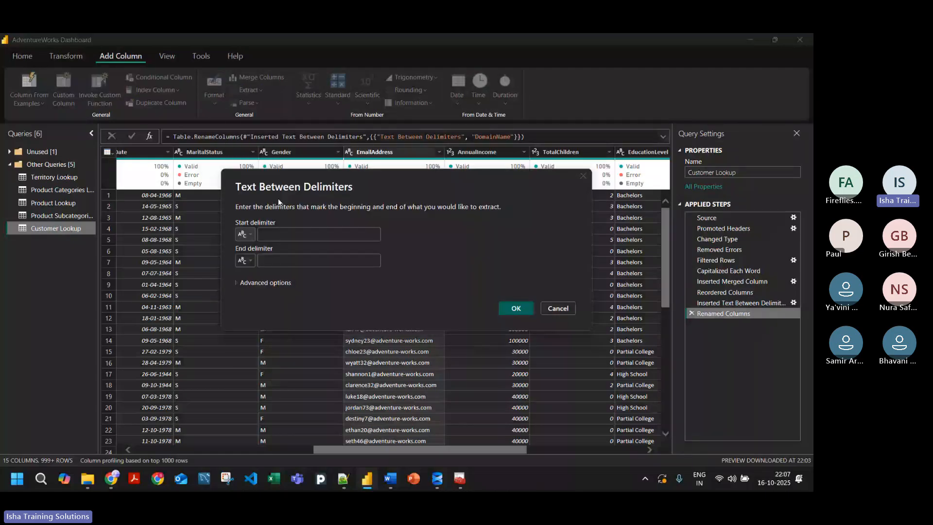
click(247, 283)
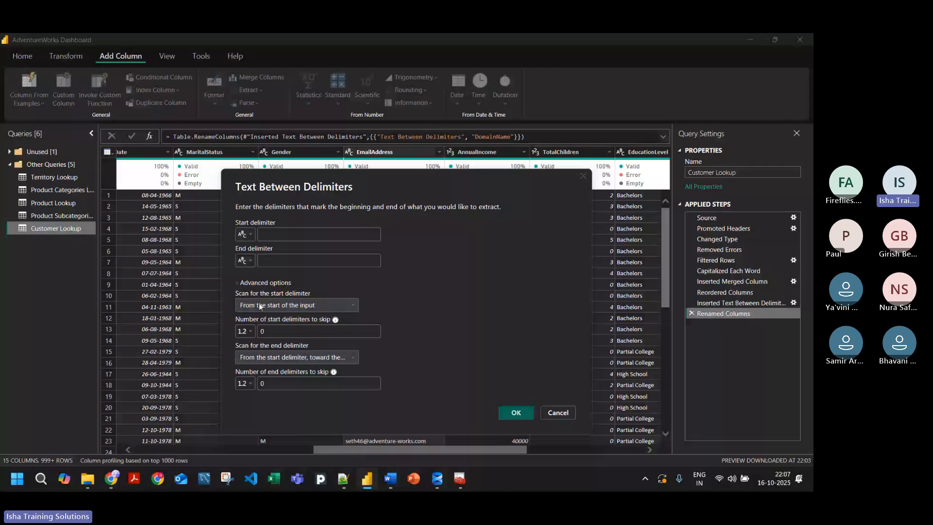
click(262, 332)
click(288, 382)
click(408, 340)
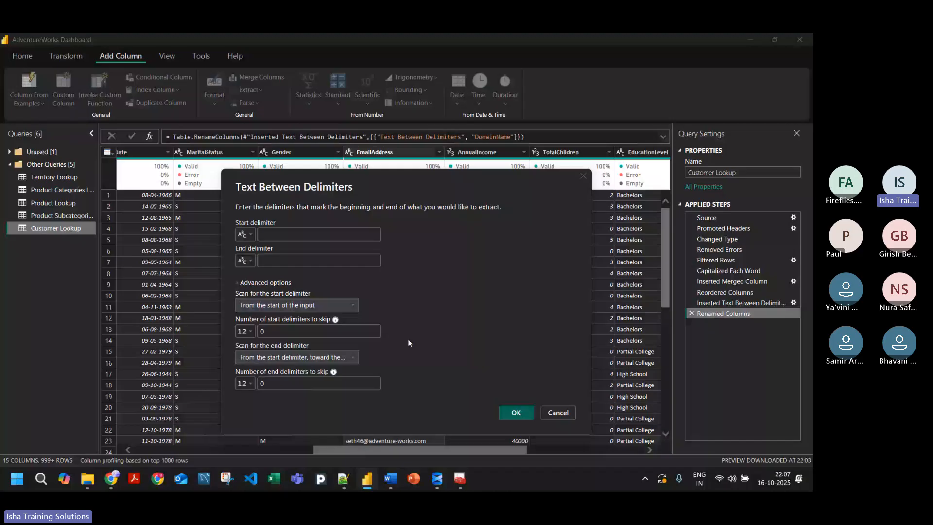
click(273, 330)
click(344, 304)
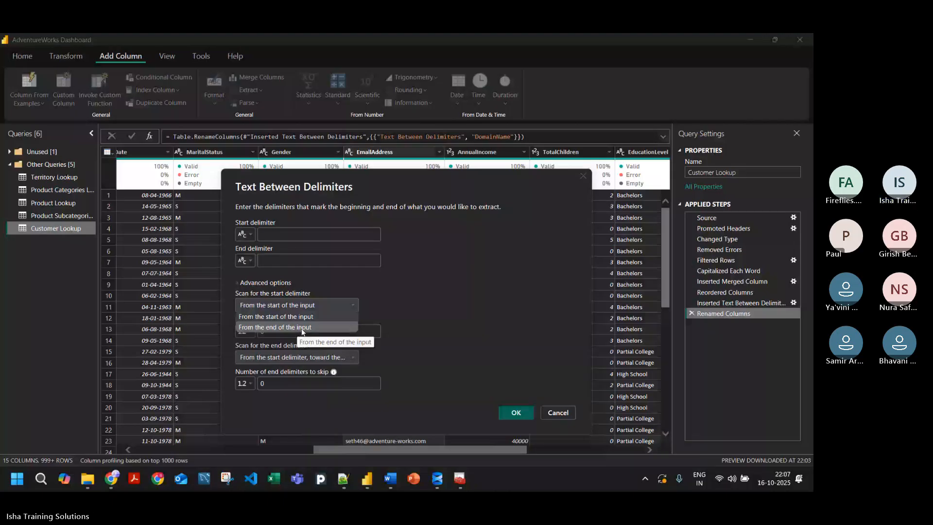
click(464, 378)
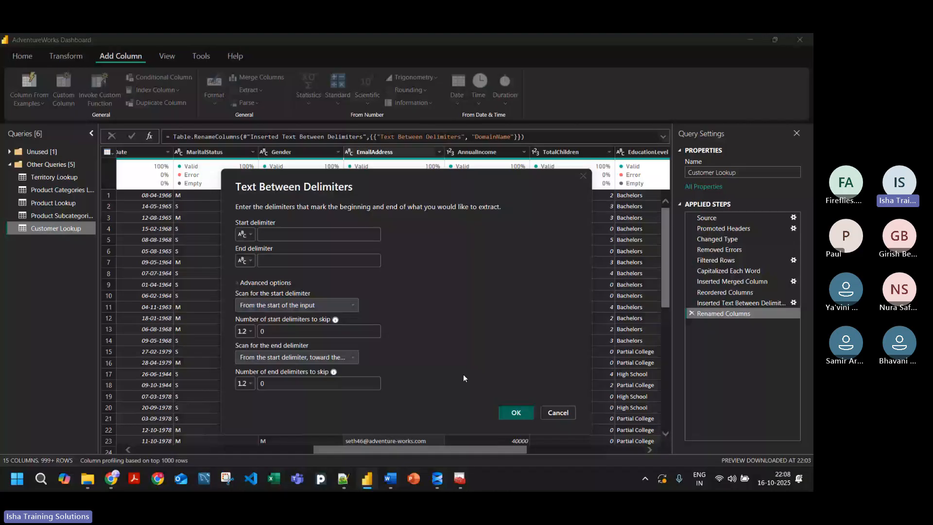
key(Escape)
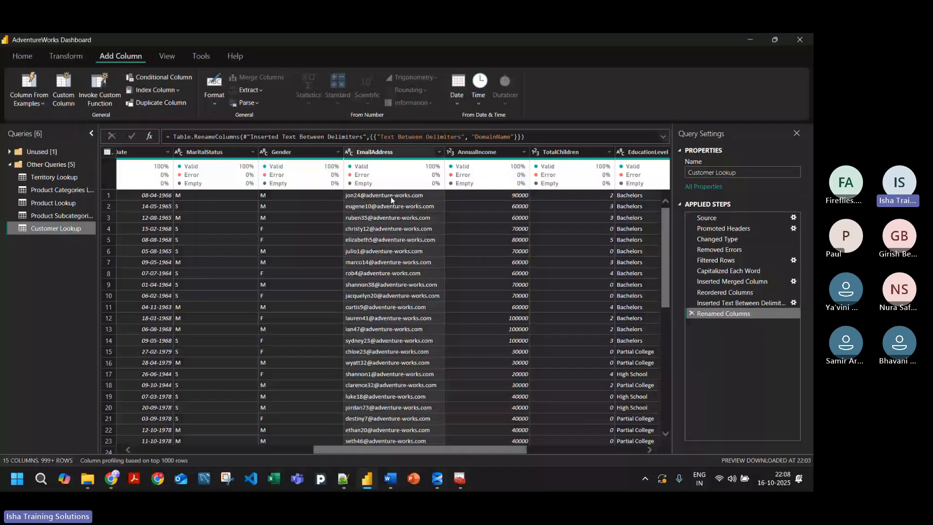
Step: Examine the Replace Values and Split Column transformations available for the EmailAddress column, and return to the query's first columns
click(391, 197)
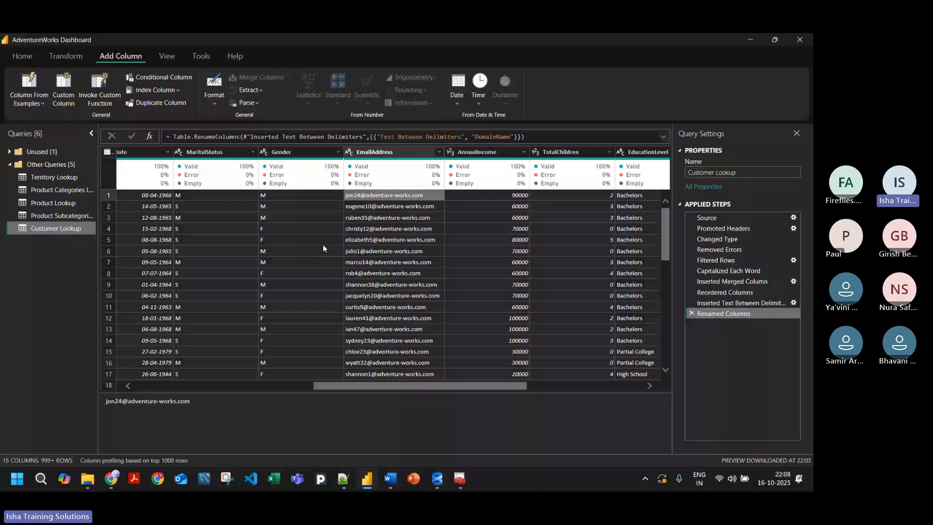
click(377, 152)
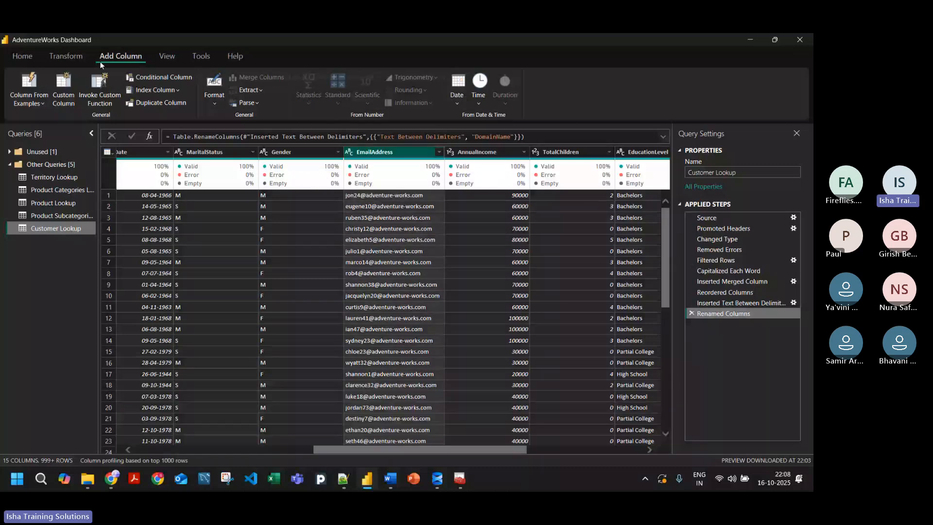
click(65, 55)
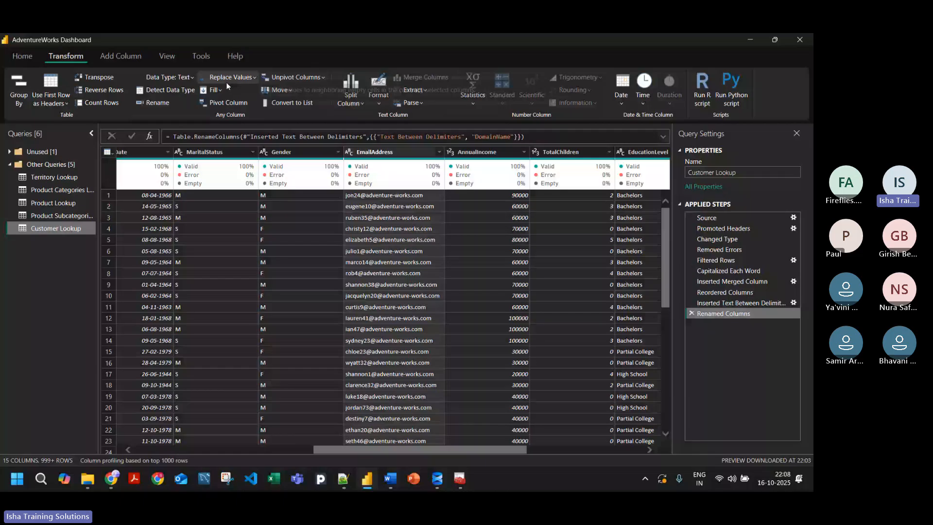
click(247, 80)
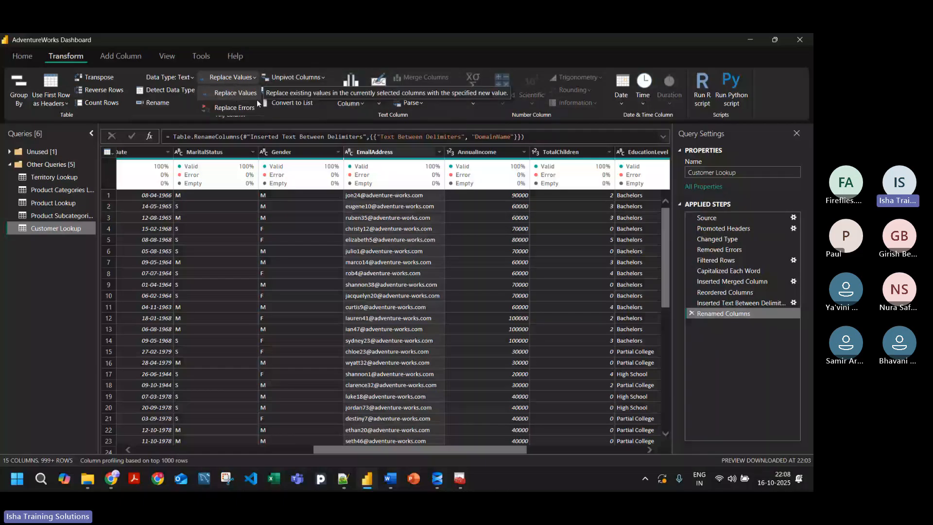
click(230, 93)
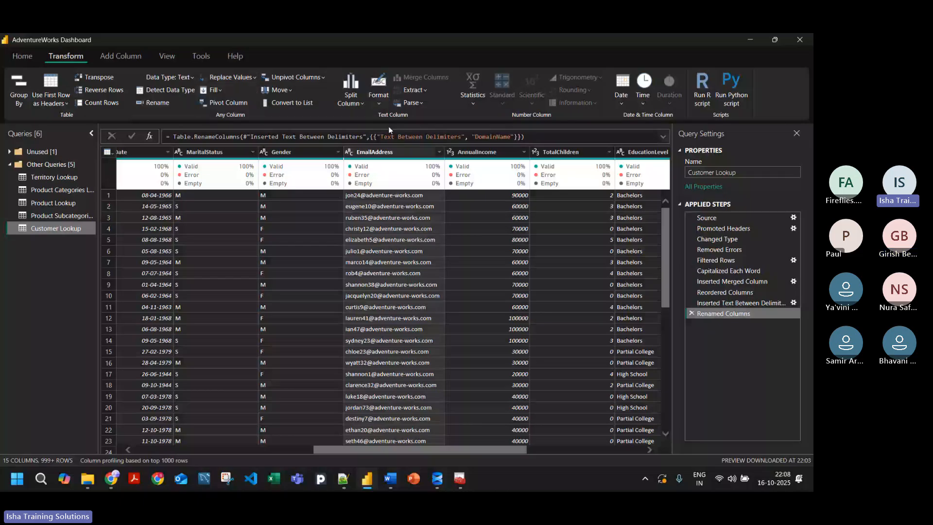
click(351, 103)
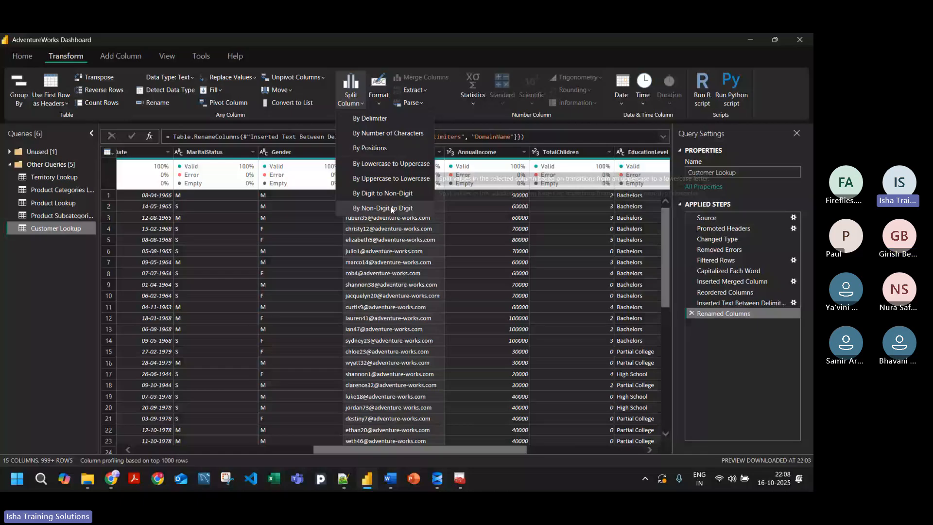
click(305, 116)
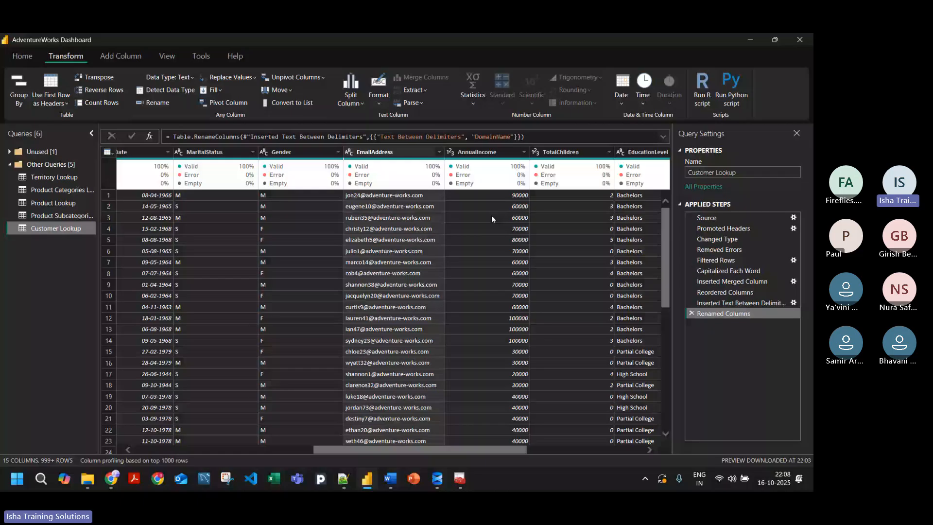
click(350, 451)
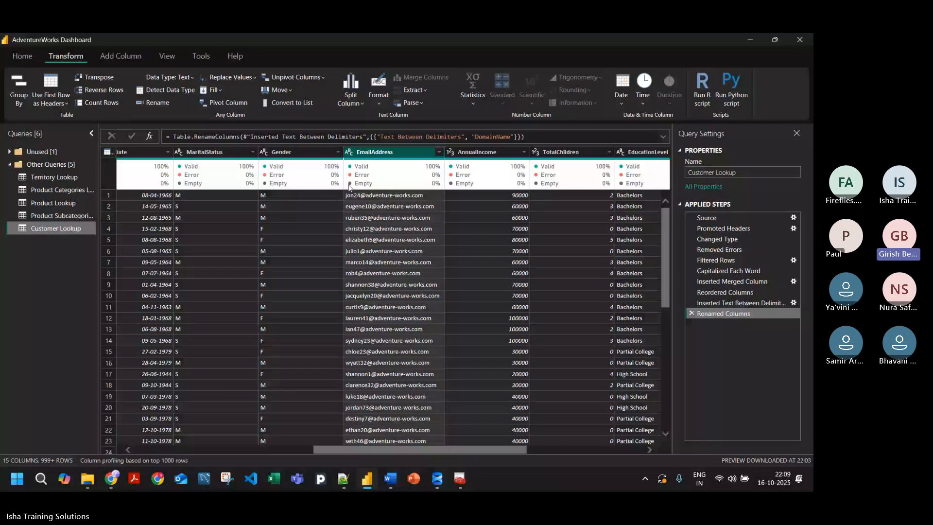
drag(375, 447, 149, 447)
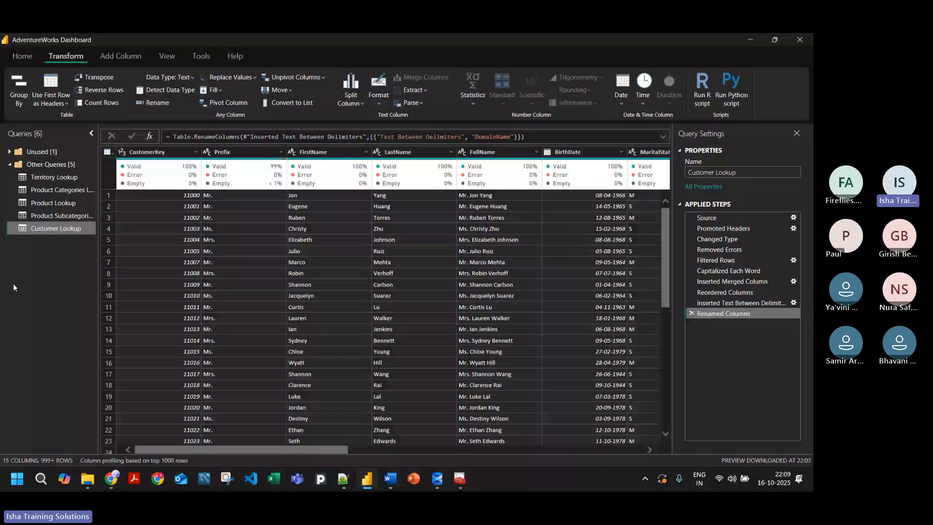
Step: Switch to the Teams meeting in Chrome and preview the open AdventureWorks folder windows in File Explorer
key(alt+Tab)
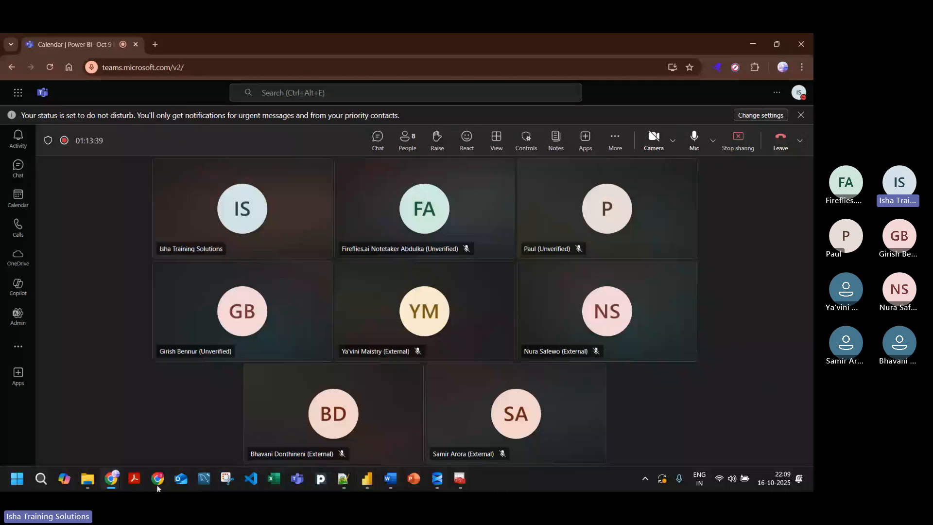
mouse_move(89, 481)
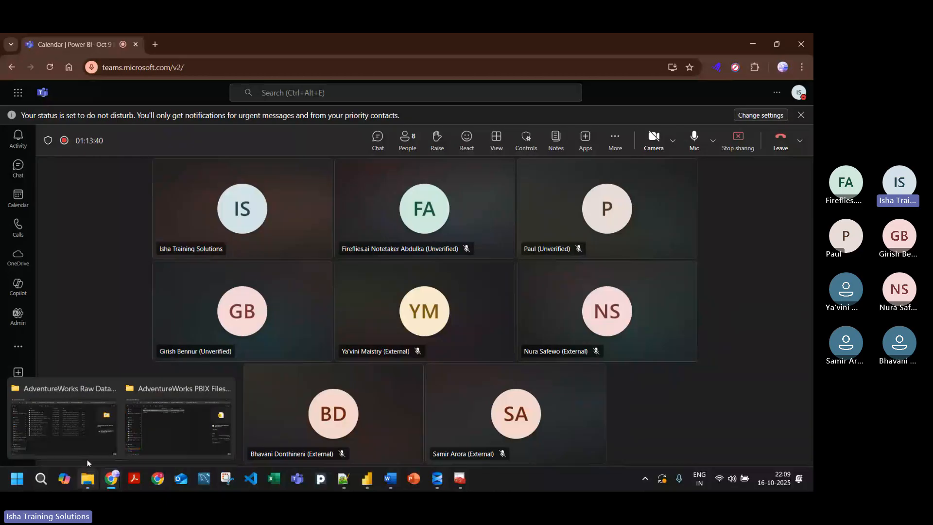